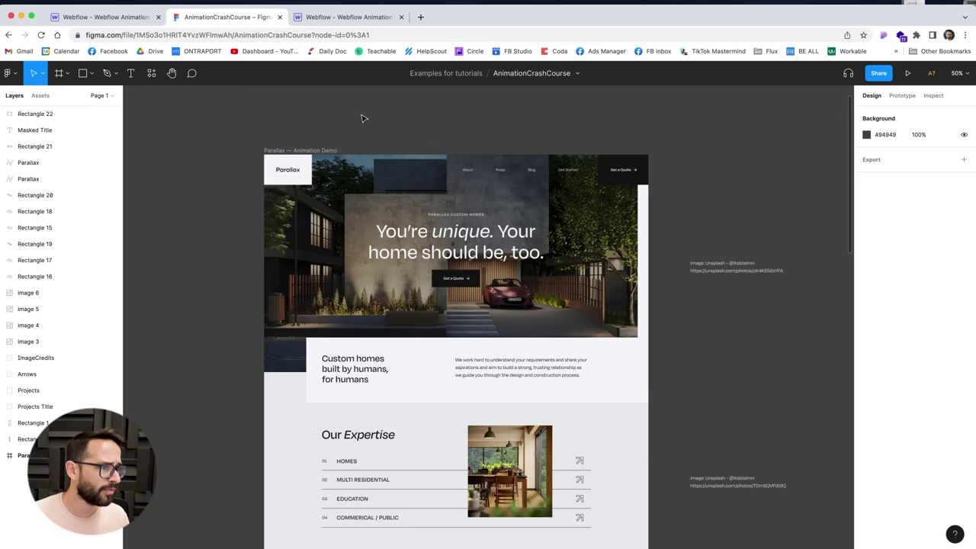
Step: Examine the isometric page-load mockups beside the Parallax homepage design, including their dark panels and the solid and faded logos
{"action": "left_click_drag", "start_coordinate": [738, 195], "coordinate": [665, 190]}
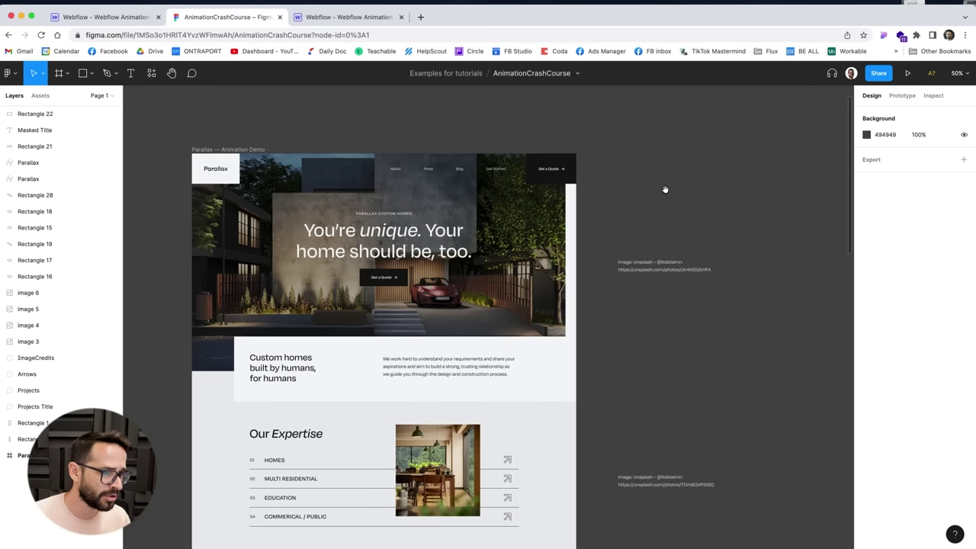
{"action": "scroll", "coordinate": [745, 196], "scroll_direction": "right", "scroll_amount": 10}
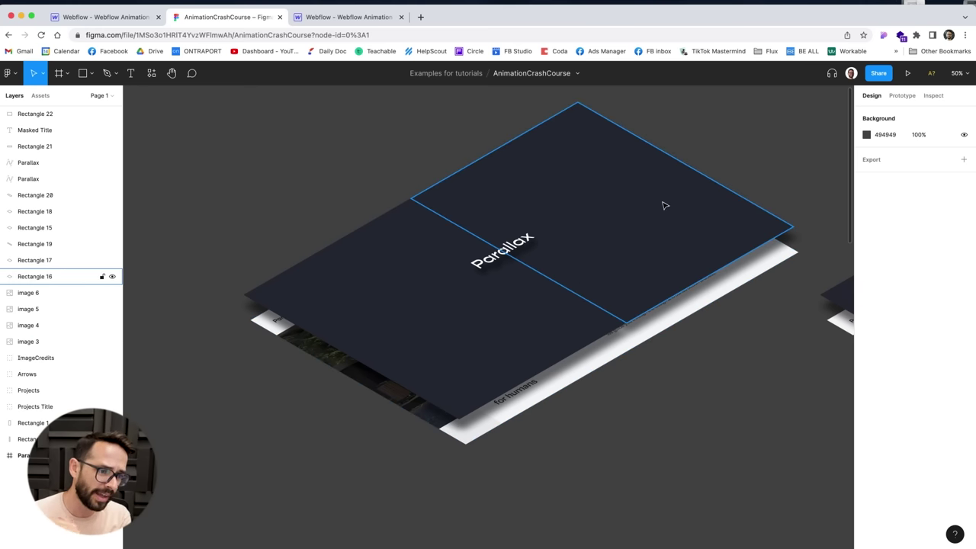
{"action": "left_click", "coordinate": [501, 328]}
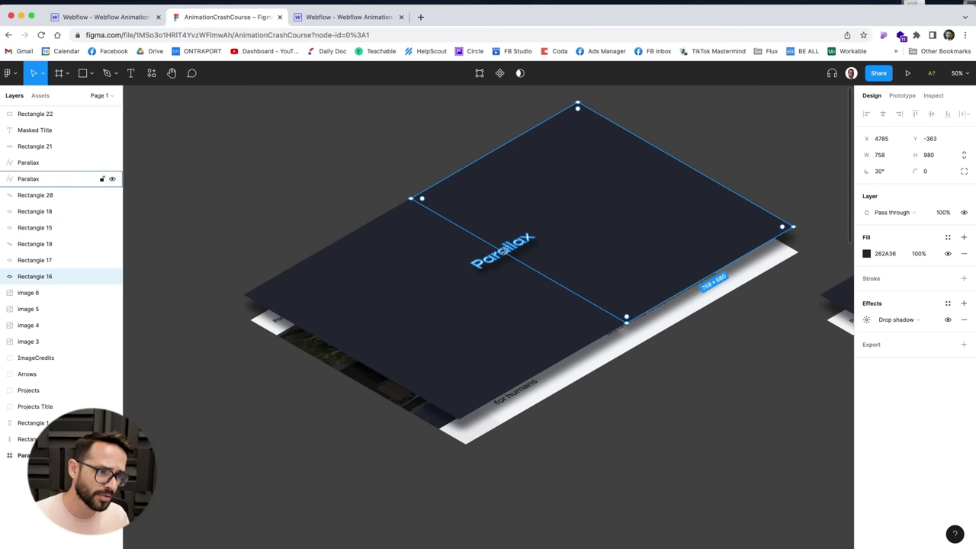
{"action": "left_click", "coordinate": [740, 347]}
{"action": "scroll", "coordinate": [740, 346], "scroll_direction": "left", "scroll_amount": 3}
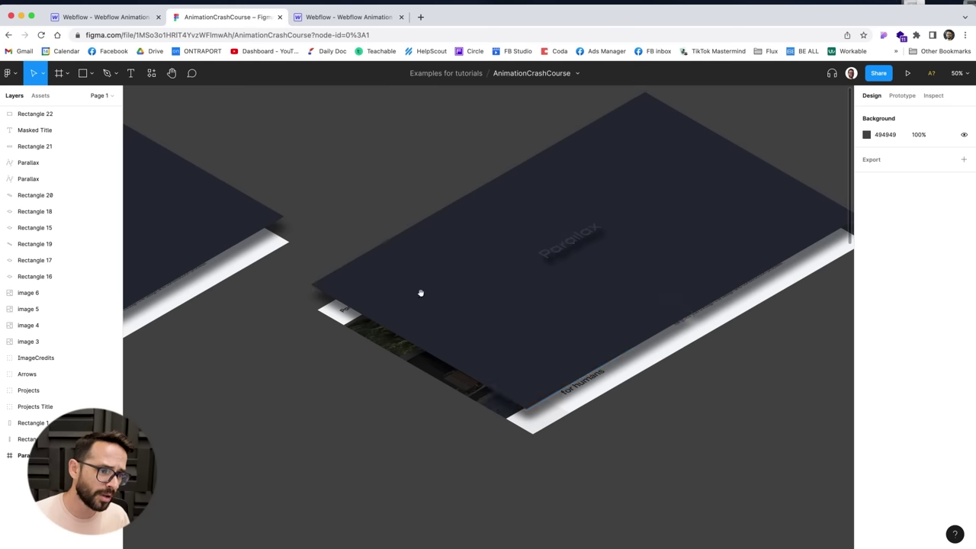
{"action": "left_click", "coordinate": [570, 241]}
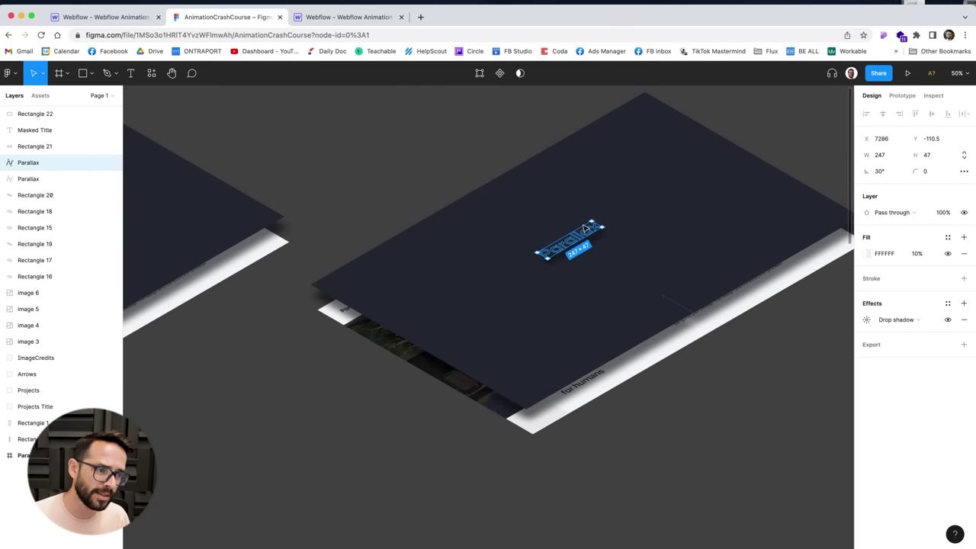
{"action": "left_click", "coordinate": [712, 391]}
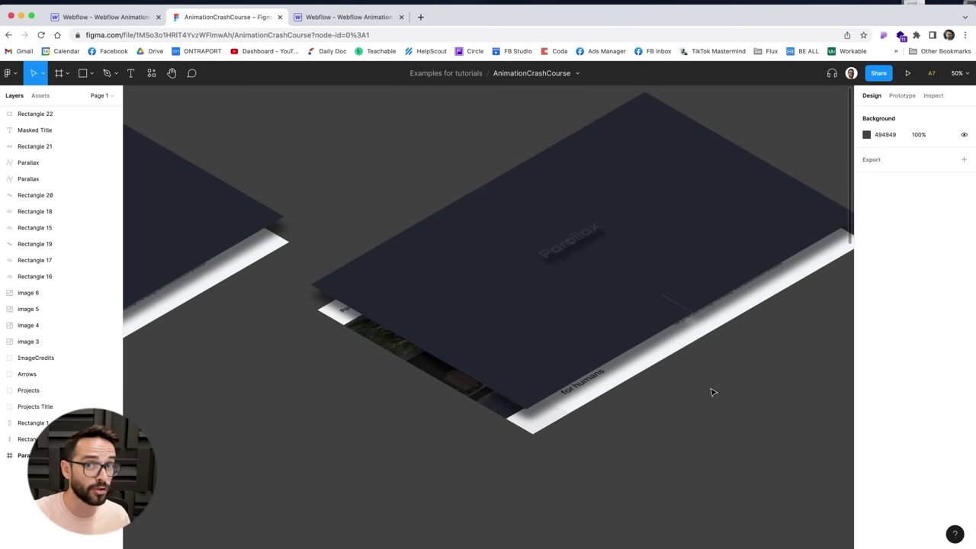
{"action": "scroll", "coordinate": [715, 249], "scroll_direction": "right", "scroll_amount": 5}
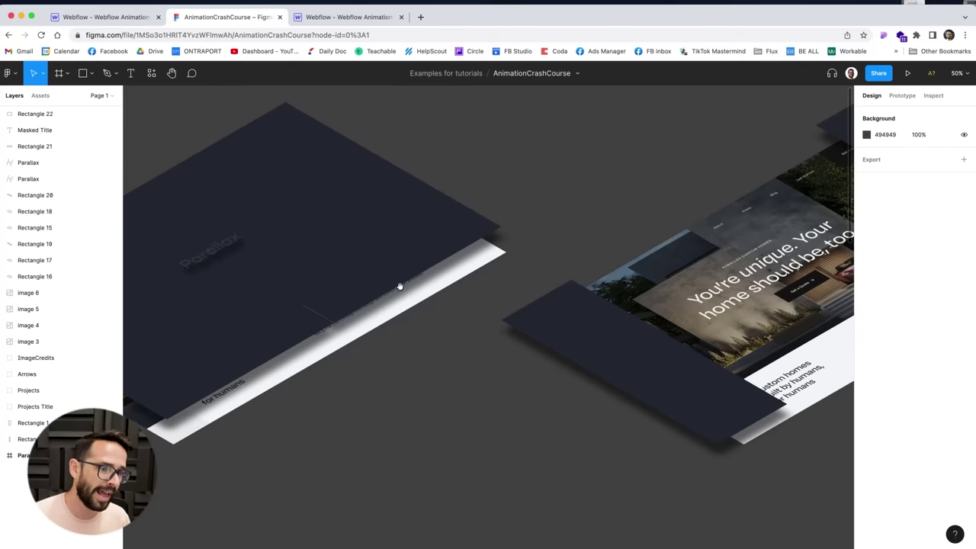
{"action": "scroll", "coordinate": [742, 232], "scroll_direction": "right", "scroll_amount": 5}
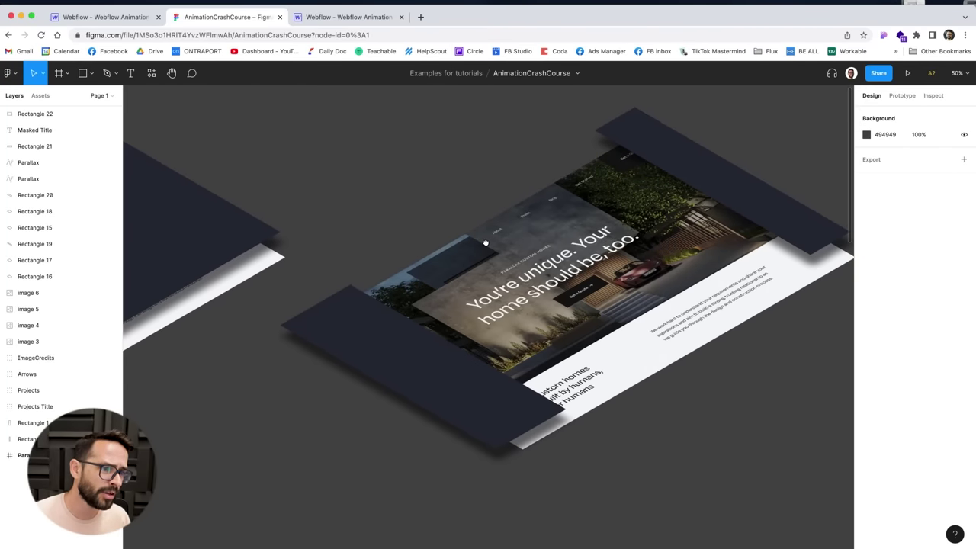
{"action": "scroll", "coordinate": [534, 267], "scroll_direction": "left", "scroll_amount": 4}
Step: Narrow the two dark panels of the faded-logo mockup into thin strips at its outer edges, about 36 wide right and 35 wide left
{"action": "left_click", "coordinate": [192, 220]}
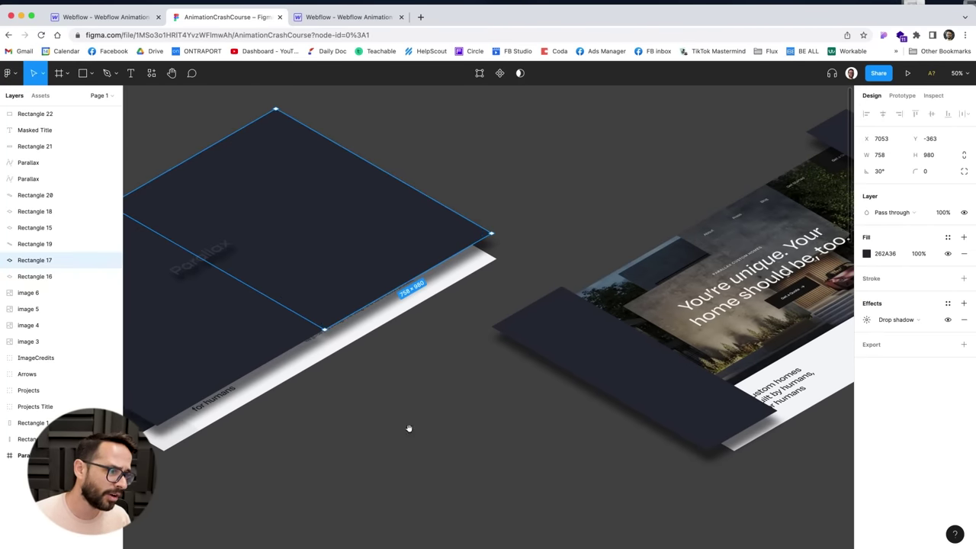
{"action": "scroll", "coordinate": [407, 399], "scroll_direction": "left", "scroll_amount": 5}
{"action": "left_click_drag", "start_coordinate": [456, 278], "coordinate": [560, 171]}
{"action": "left_click", "coordinate": [449, 284]}
{"action": "left_click_drag", "start_coordinate": [443, 286], "coordinate": [284, 375]}
{"action": "left_click", "coordinate": [608, 192]}
{"action": "mouse_move", "coordinate": [583, 197]}
{"action": "left_mouse_down"}
{"action": "mouse_move", "coordinate": [456, 266]}
{"action": "mouse_move", "coordinate": [579, 164]}
{"action": "mouse_move", "coordinate": [603, 172]}
{"action": "mouse_move", "coordinate": [422, 242]}
{"action": "mouse_move", "coordinate": [579, 171]}
{"action": "mouse_move", "coordinate": [595, 182]}
{"action": "left_mouse_up"}
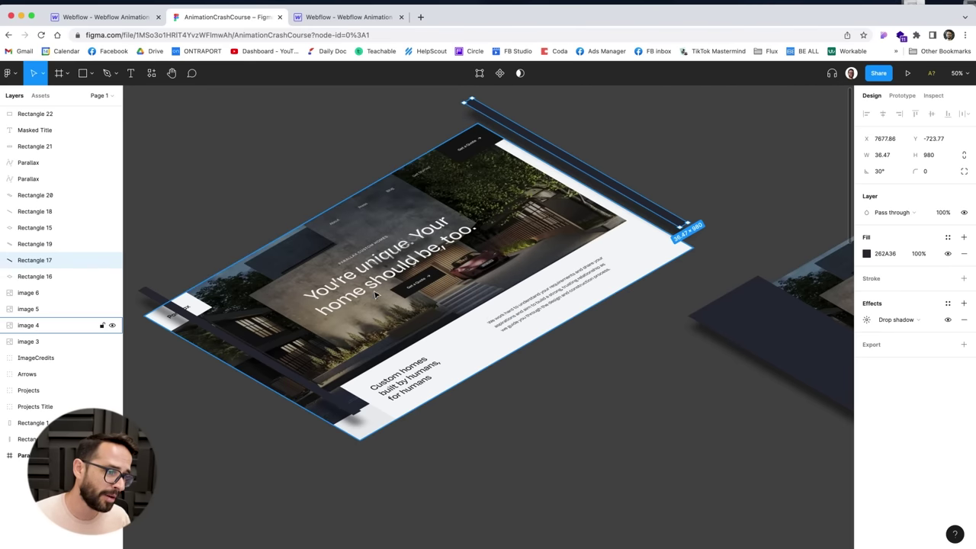
{"action": "left_click", "coordinate": [318, 385]}
{"action": "left_click_drag", "start_coordinate": [320, 385], "coordinate": [286, 372]}
Step: Review the mockup sequence of the load overlay, comparing the fully open page with the fully closed panels
{"action": "scroll", "coordinate": [497, 384], "scroll_direction": "right", "scroll_amount": 5}
{"action": "scroll", "coordinate": [629, 353], "scroll_direction": "left", "scroll_amount": 2}
{"action": "scroll", "coordinate": [628, 353], "scroll_direction": "left", "scroll_amount": 5}
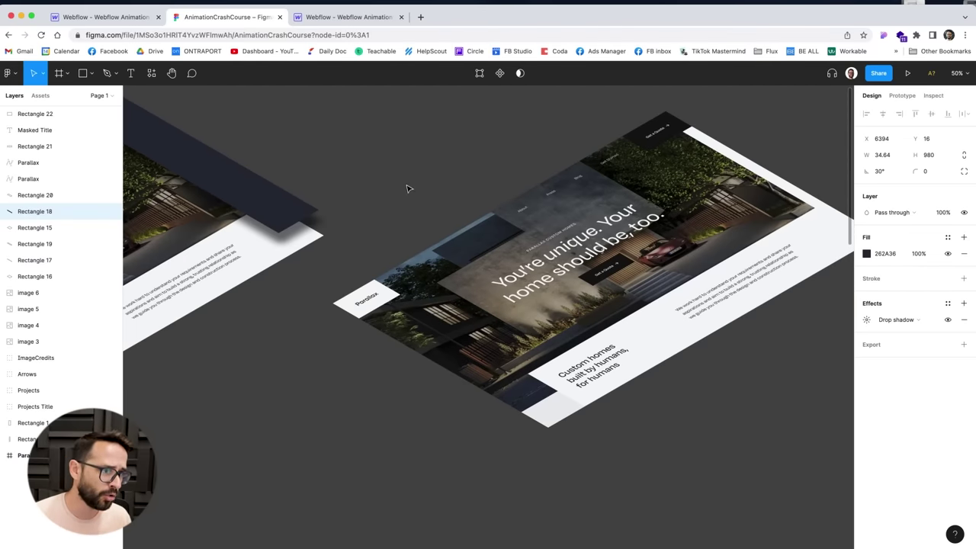
{"action": "scroll", "coordinate": [407, 189], "scroll_direction": "right", "scroll_amount": 15}
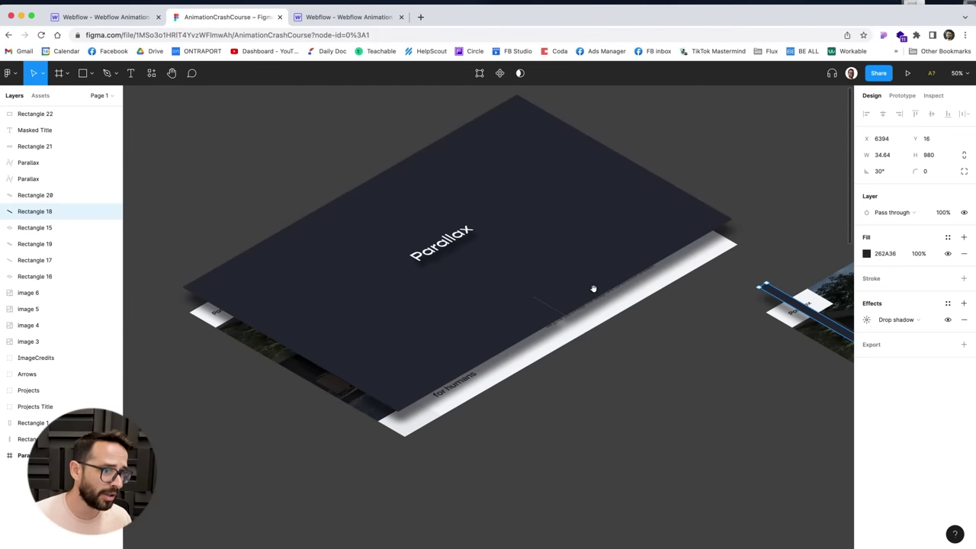
{"action": "left_click", "coordinate": [533, 216]}
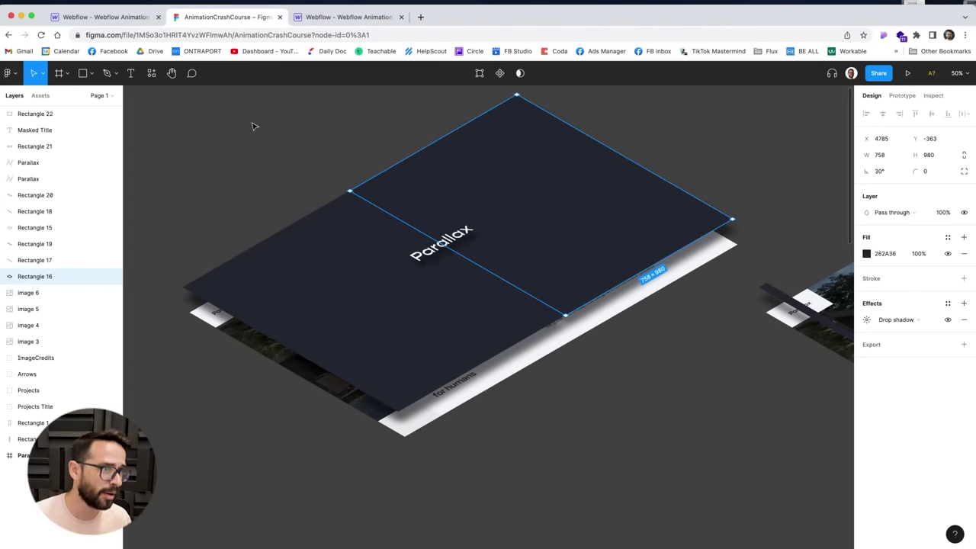
{"action": "left_click_drag", "start_coordinate": [226, 150], "coordinate": [579, 161]}
Step: Switch to the no-animations Webflow project, then collapse and select the page-wrapper element
{"action": "left_click", "coordinate": [381, 20]}
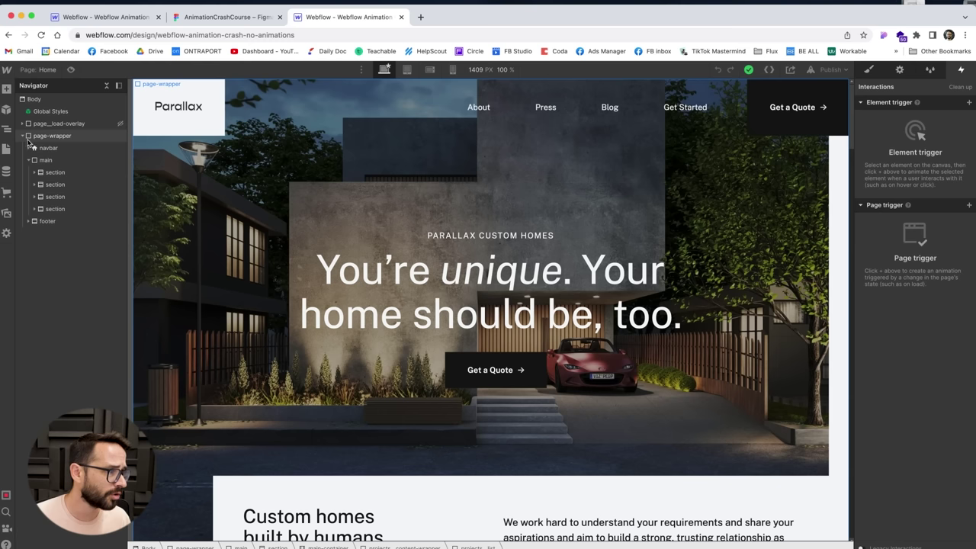
{"action": "left_click", "coordinate": [23, 136]}
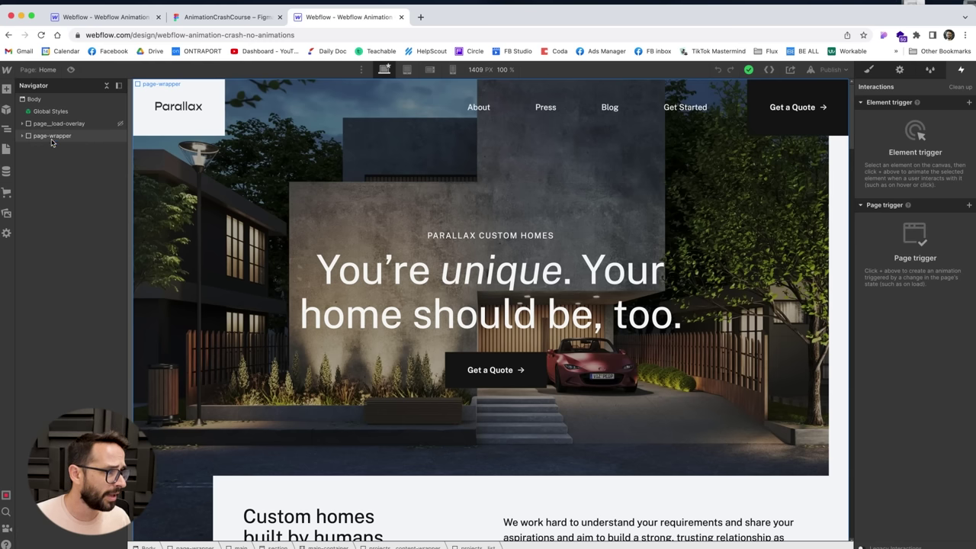
{"action": "left_click", "coordinate": [52, 137]}
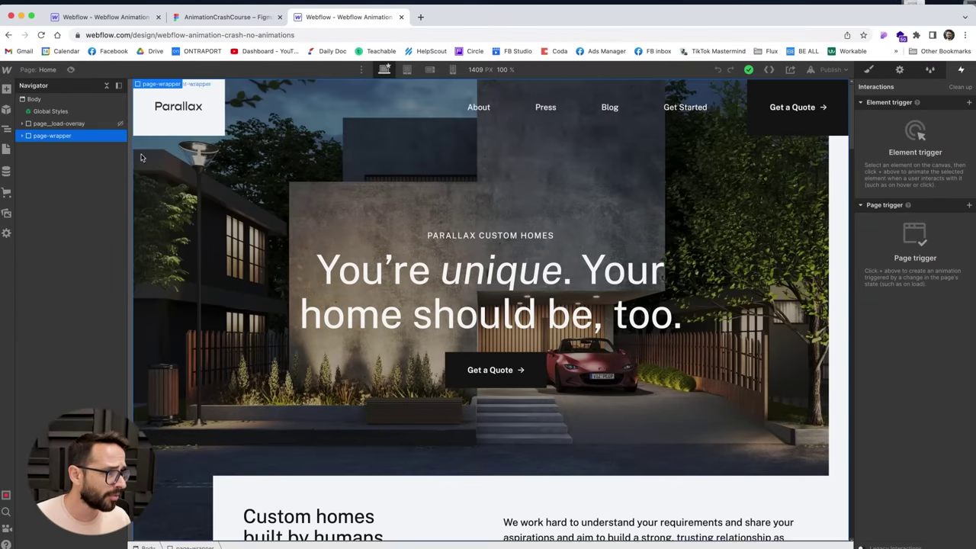
Step: Reveal the hidden page__load-overlay element by setting its display to Flex
{"action": "left_click", "coordinate": [109, 125]}
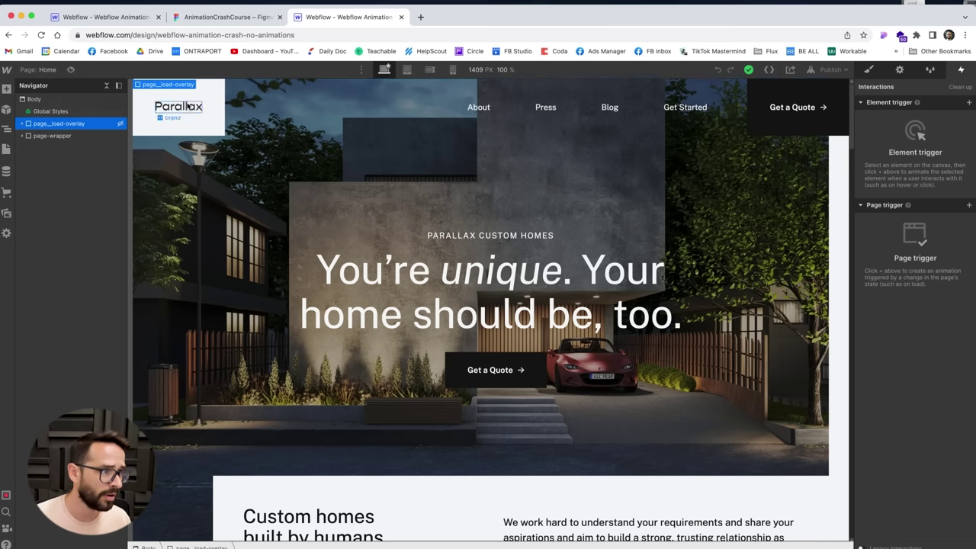
{"action": "scroll", "coordinate": [489, 322], "scroll_direction": "down", "scroll_amount": 3}
{"action": "scroll", "coordinate": [523, 384], "scroll_direction": "up", "scroll_amount": 3}
{"action": "key", "text": "s"}
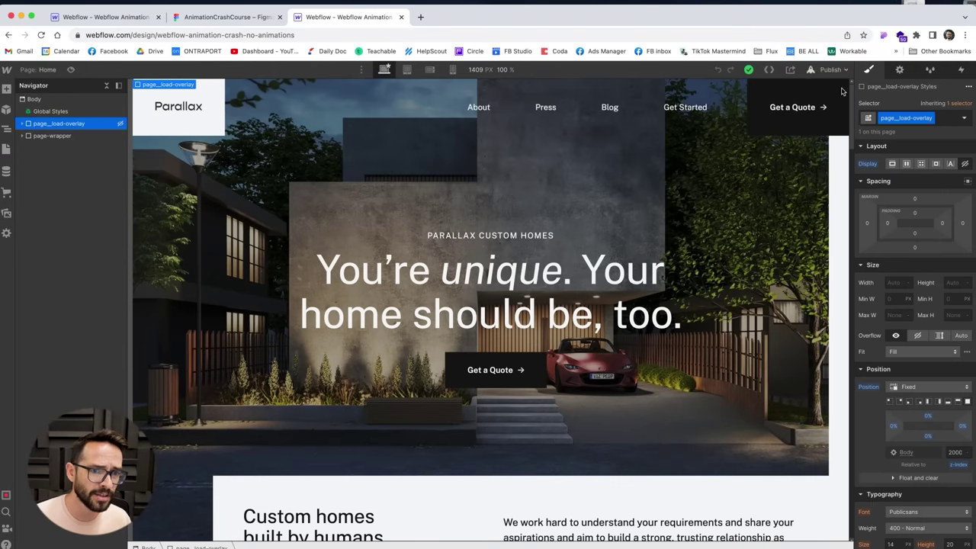
{"action": "left_click", "coordinate": [907, 164]}
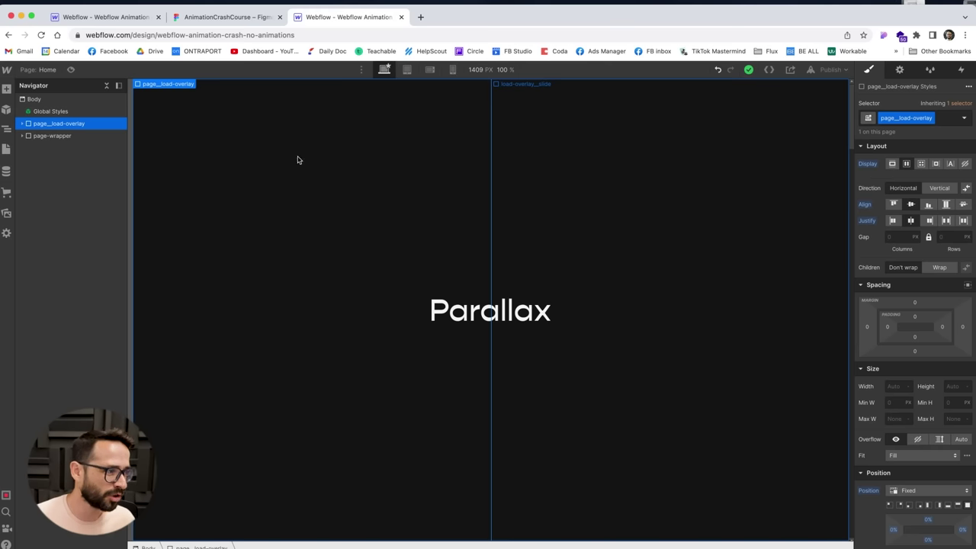
Step: Expand page__load-overlay and inspect the styles of its left and right load-overlay__slide elements and of load-overlay__brand
{"action": "left_click", "coordinate": [21, 125]}
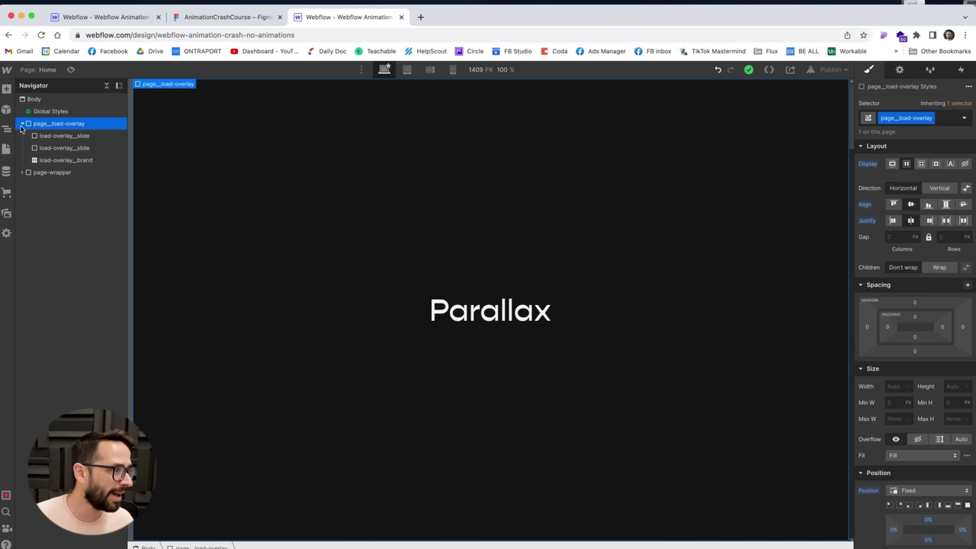
{"action": "left_click", "coordinate": [64, 137]}
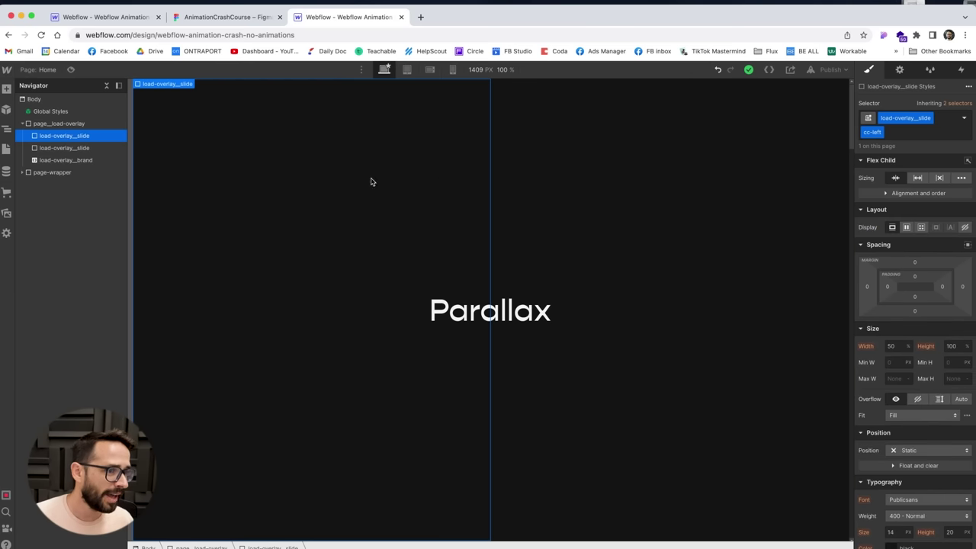
{"action": "left_click", "coordinate": [58, 150]}
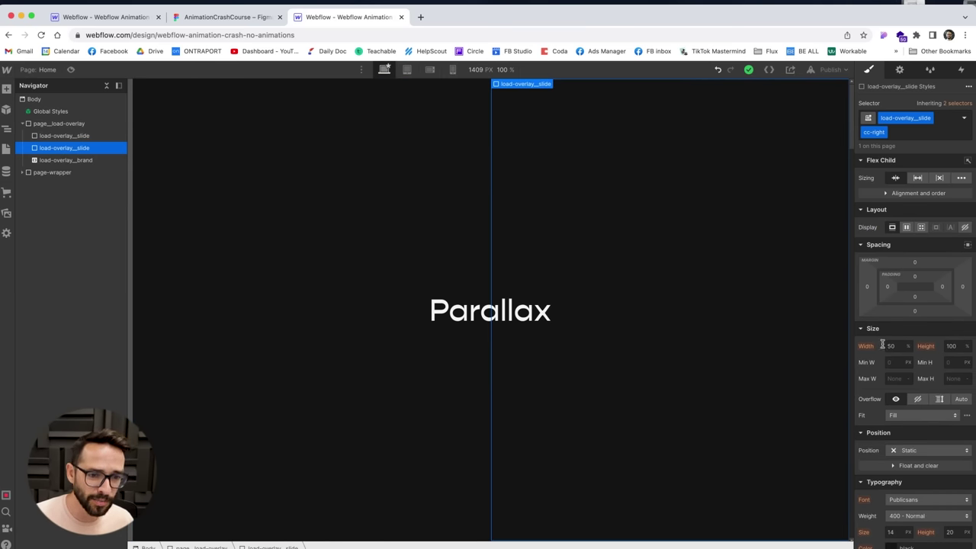
{"action": "left_click", "coordinate": [52, 164]}
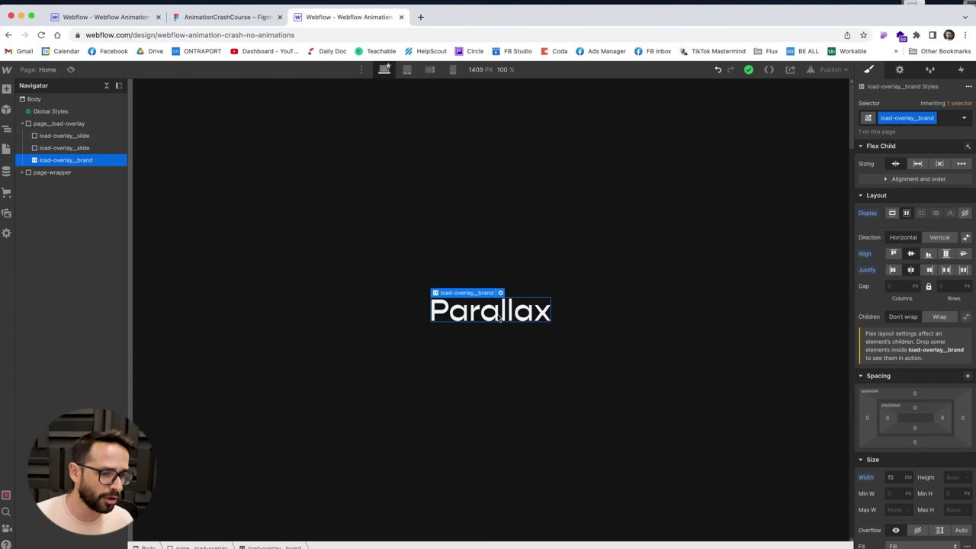
{"action": "scroll", "coordinate": [865, 364], "scroll_direction": "down", "scroll_amount": 6}
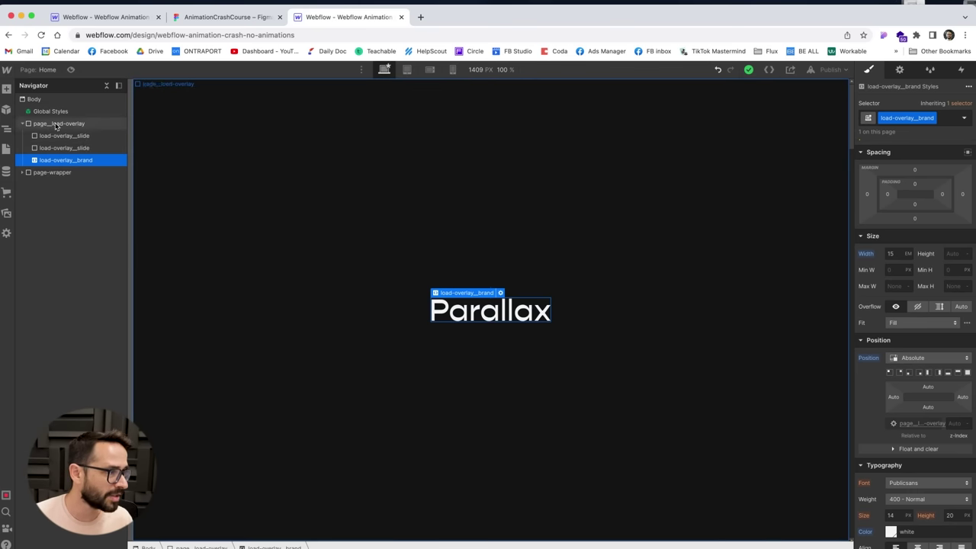
Step: Examine the layout, size and position settings of page__load-overlay and compare them with those of load-overlay__brand
{"action": "left_click", "coordinate": [28, 125]}
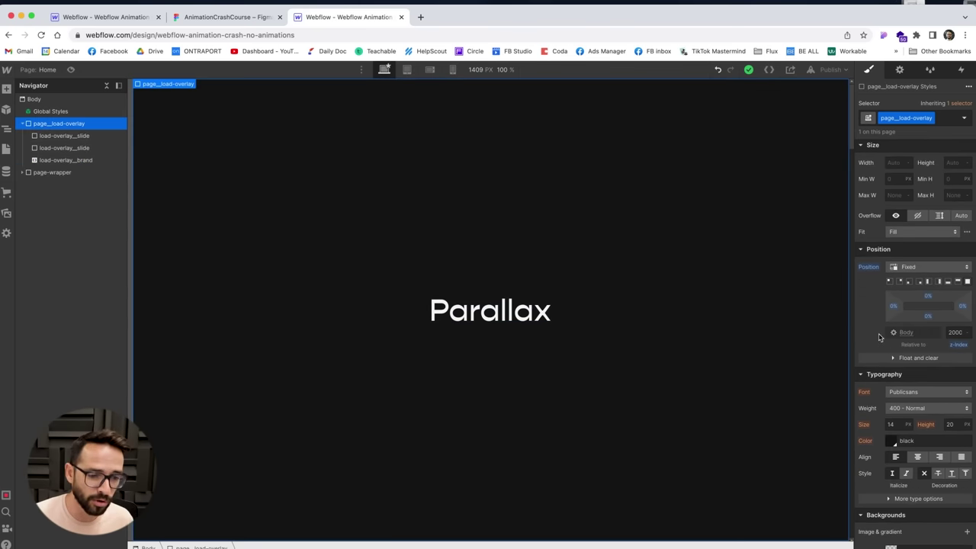
{"action": "scroll", "coordinate": [906, 336], "scroll_direction": "down", "scroll_amount": 2}
{"action": "scroll", "coordinate": [902, 317], "scroll_direction": "up", "scroll_amount": 6}
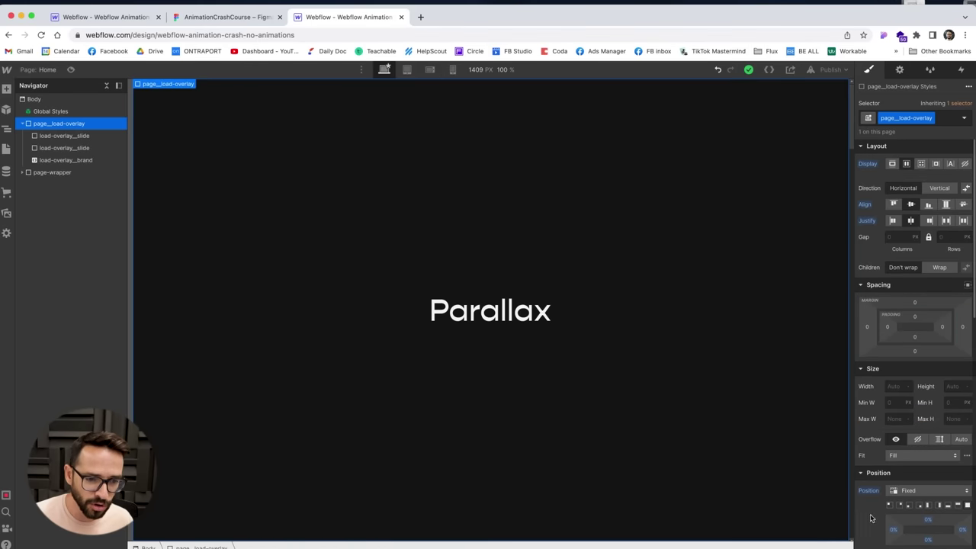
{"action": "scroll", "coordinate": [913, 471], "scroll_direction": "down", "scroll_amount": 3}
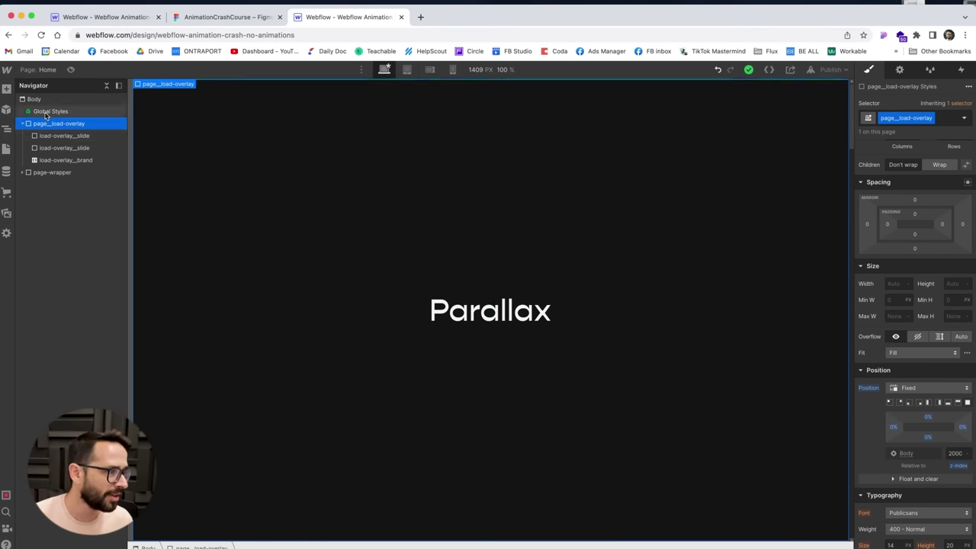
{"action": "left_click", "coordinate": [65, 160]}
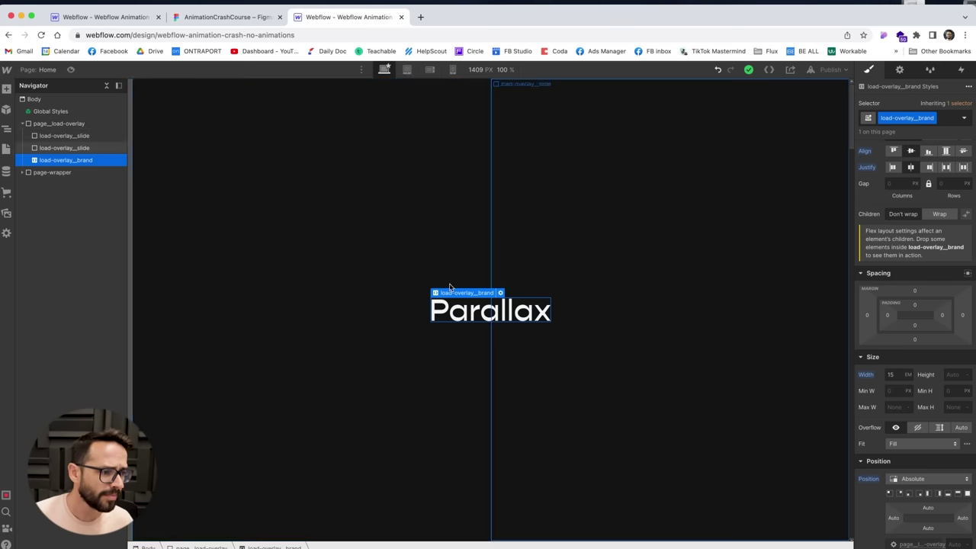
{"action": "left_click", "coordinate": [38, 125]}
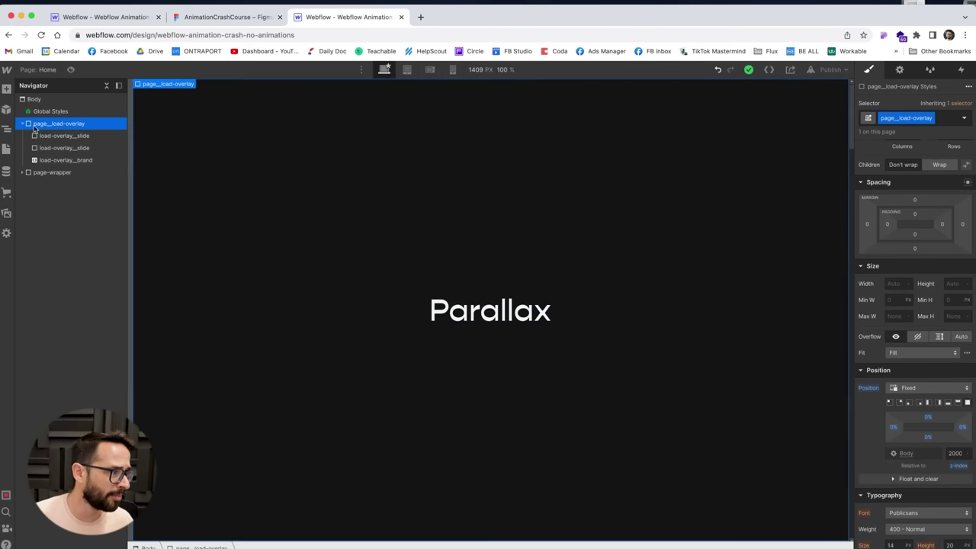
Step: Collapse page__load-overlay and hide it with display None, toggling it to Flex once to compare before hiding it again
{"action": "left_click", "coordinate": [23, 123]}
{"action": "scroll", "coordinate": [953, 191], "scroll_direction": "up", "scroll_amount": 3}
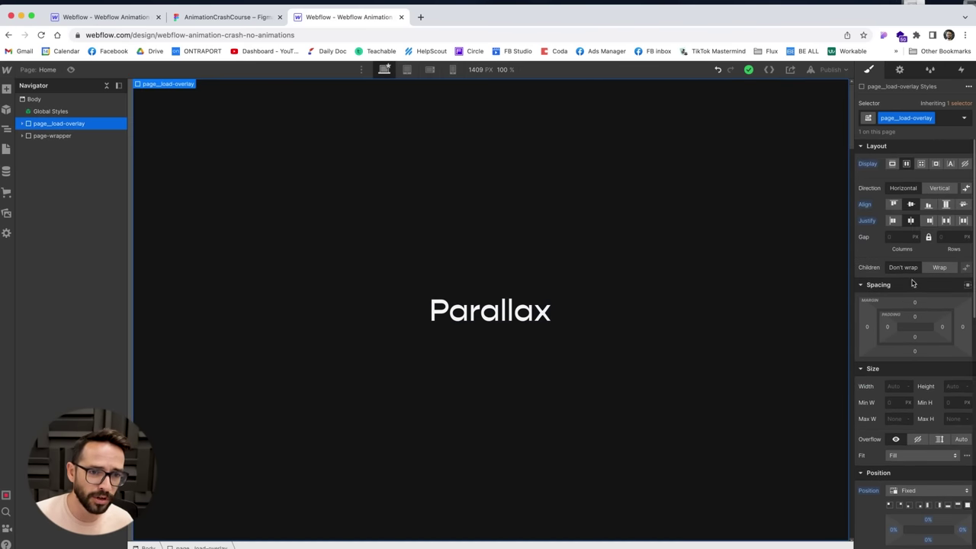
{"action": "left_click", "coordinate": [965, 163]}
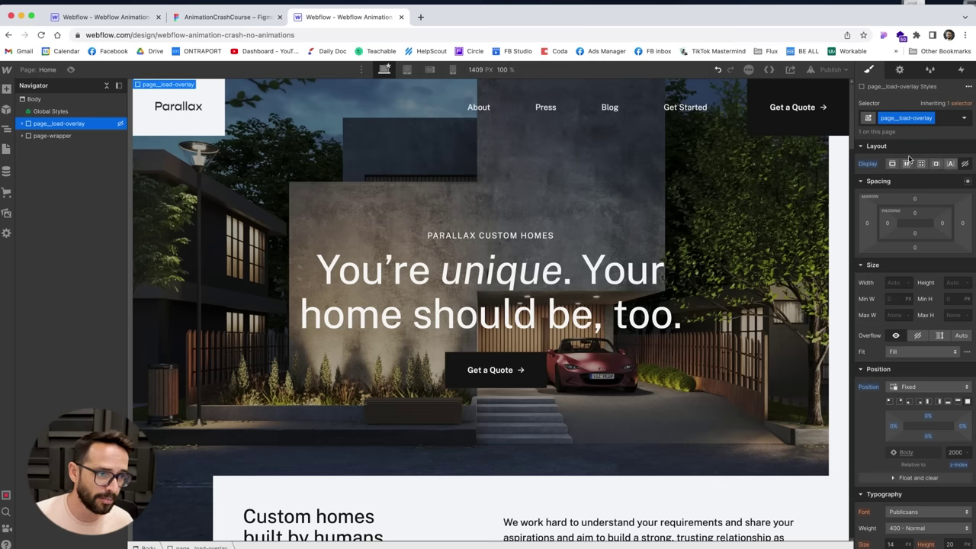
{"action": "scroll", "coordinate": [566, 222], "scroll_direction": "down", "scroll_amount": 10}
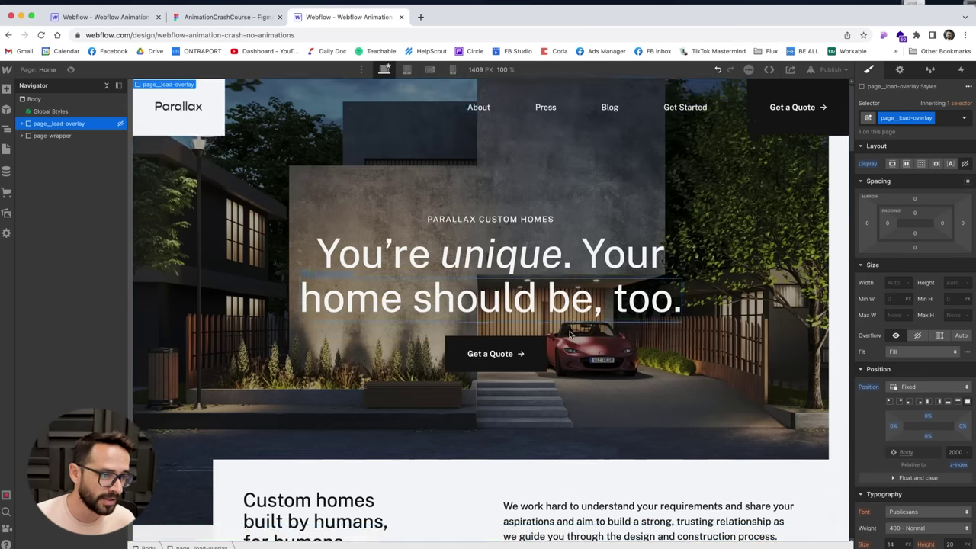
{"action": "scroll", "coordinate": [457, 285], "scroll_direction": "up", "scroll_amount": 10}
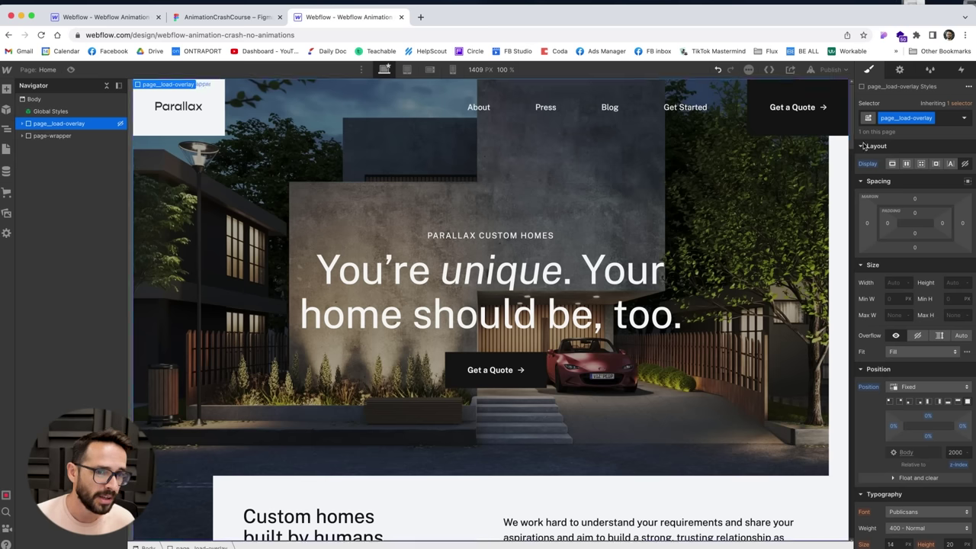
{"action": "left_click", "coordinate": [906, 163]}
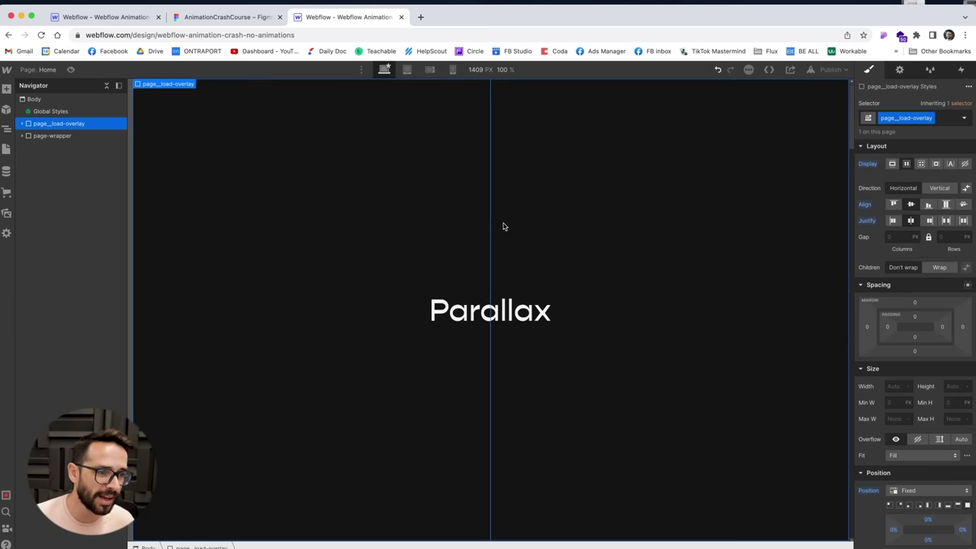
{"action": "left_click", "coordinate": [967, 165]}
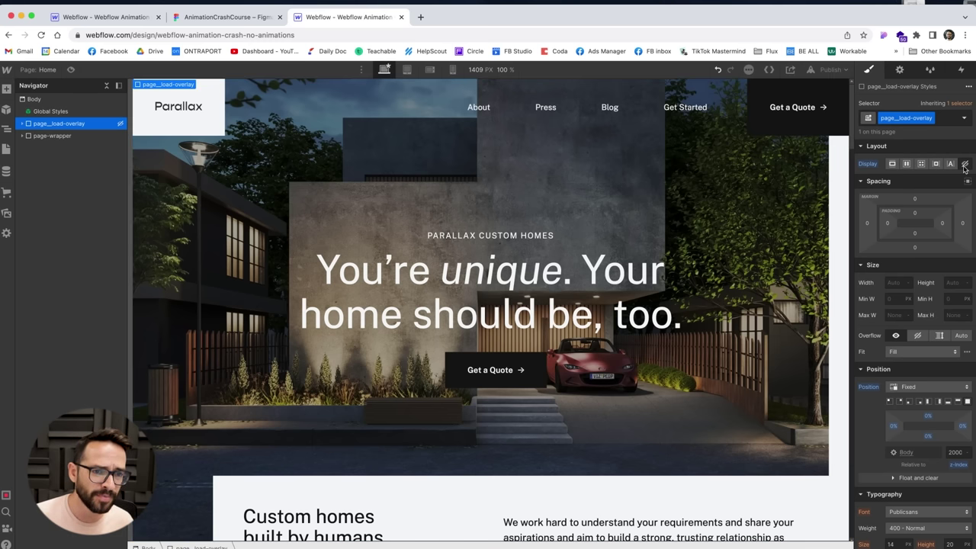
Step: Add a Page load trigger whose action when the page starts loading is Start an animation
{"action": "scroll", "coordinate": [453, 447], "scroll_direction": "down", "scroll_amount": 3}
{"action": "scroll", "coordinate": [453, 447], "scroll_direction": "up", "scroll_amount": 3}
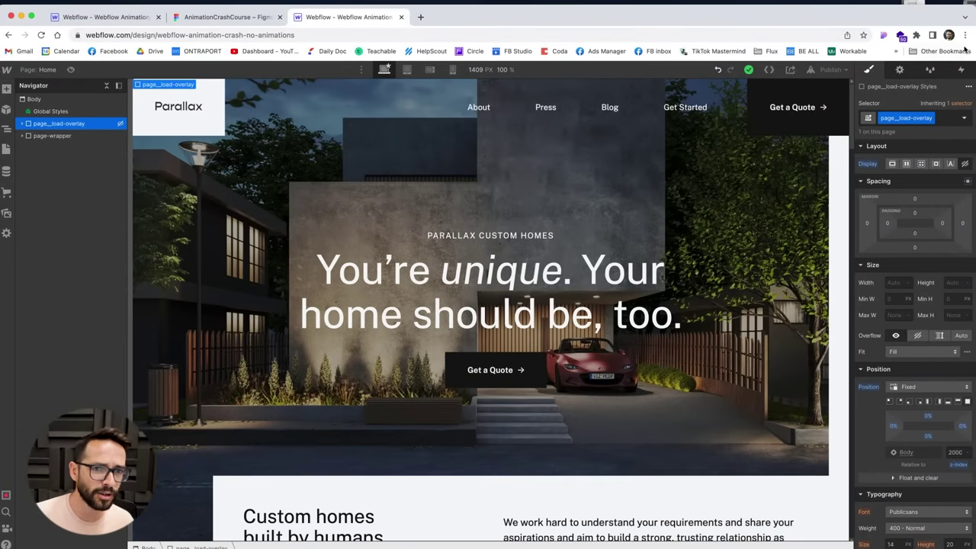
{"action": "left_click", "coordinate": [959, 69]}
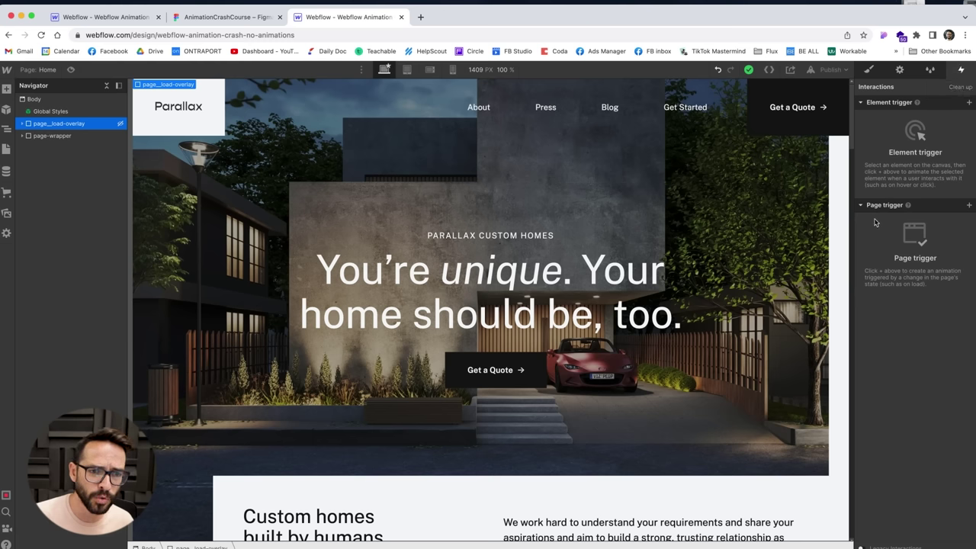
{"action": "left_click", "coordinate": [968, 205]}
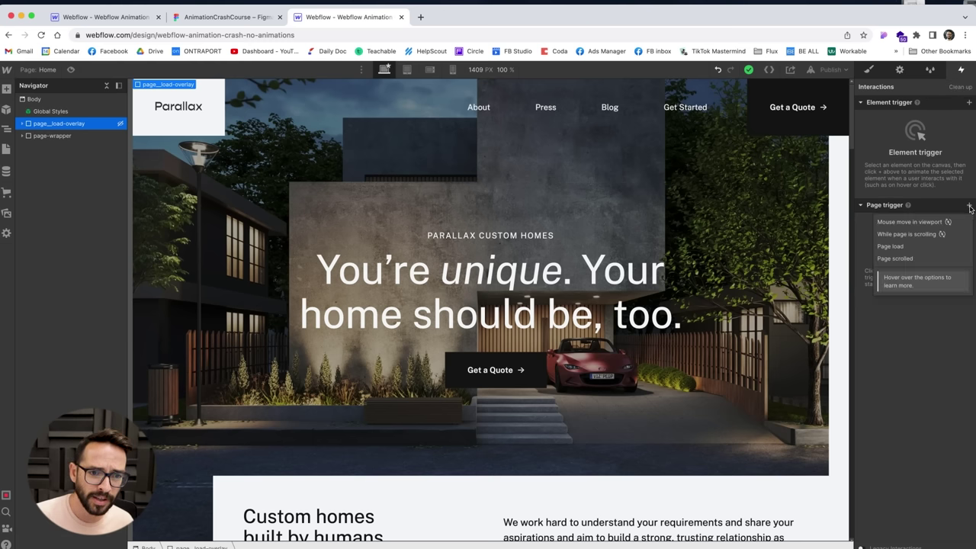
{"action": "left_click", "coordinate": [887, 247]}
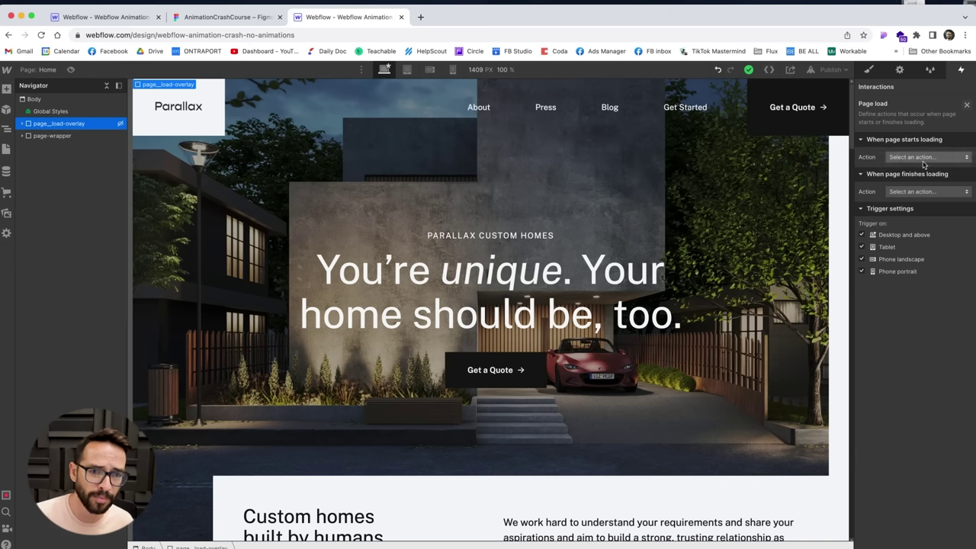
{"action": "left_click", "coordinate": [897, 158]}
{"action": "left_click", "coordinate": [917, 185]}
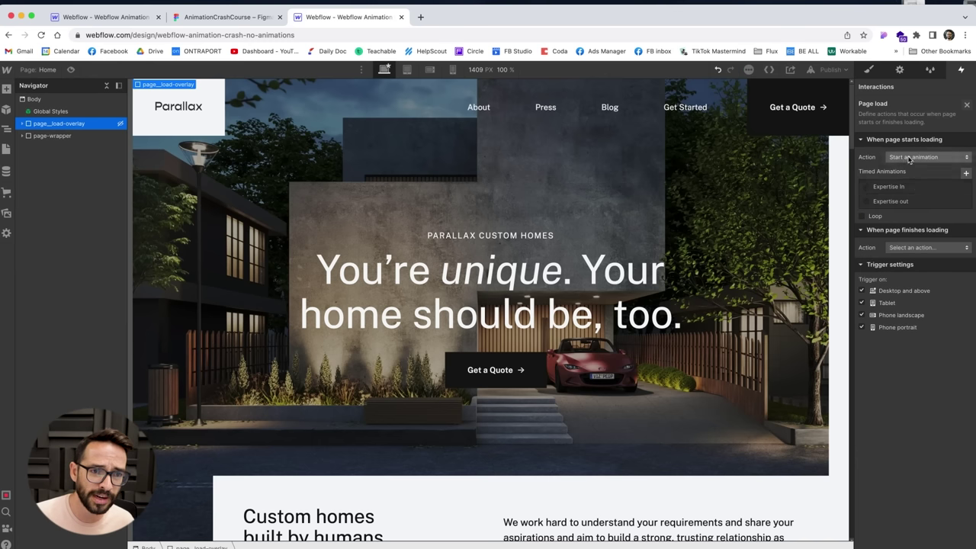
Step: Create a new timed animation named Load Animation for the page-load trigger
{"action": "left_click", "coordinate": [966, 175]}
{"action": "type", "text": "Load Animation"}
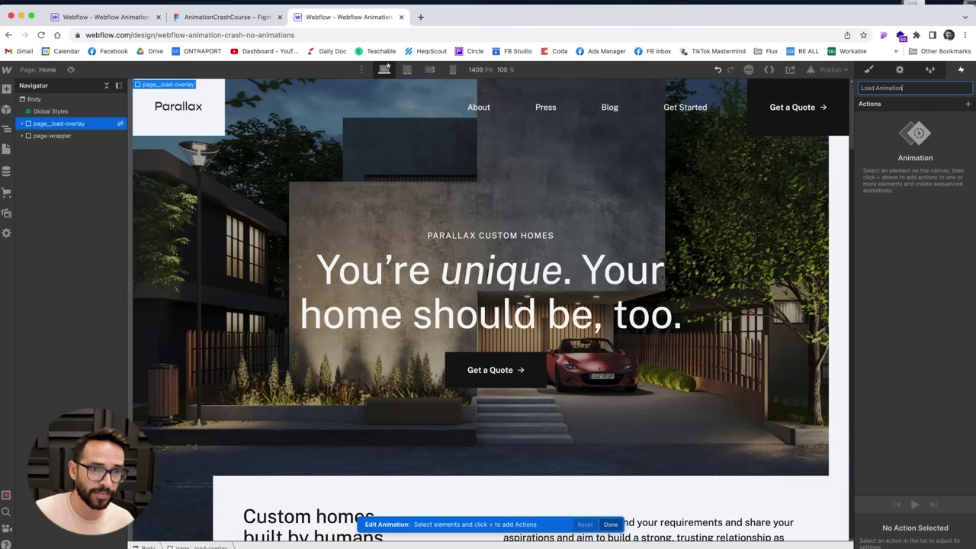
{"action": "key", "text": "Return"}
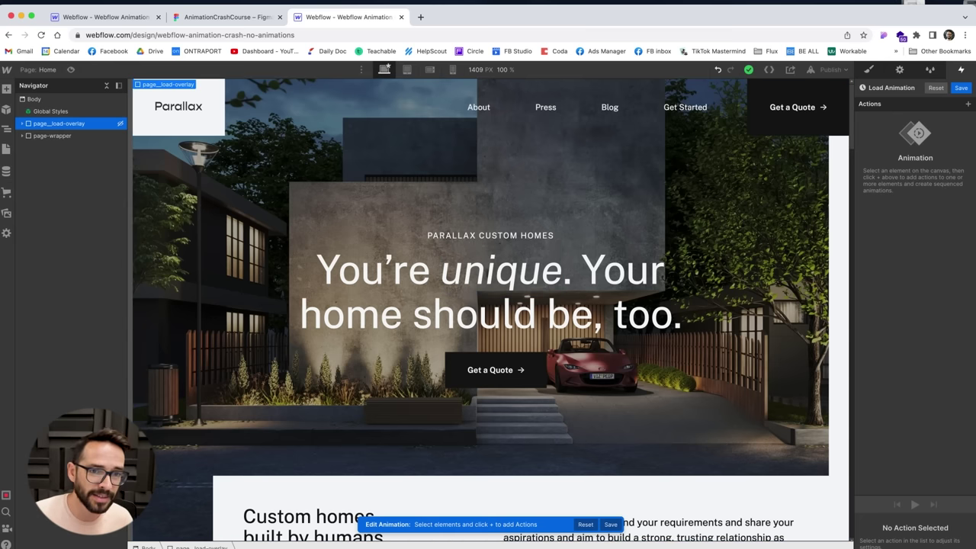
Step: Add a Hide/Show action that displays page__load-overlay as Flex and set it as the initial state
{"action": "left_click", "coordinate": [969, 103]}
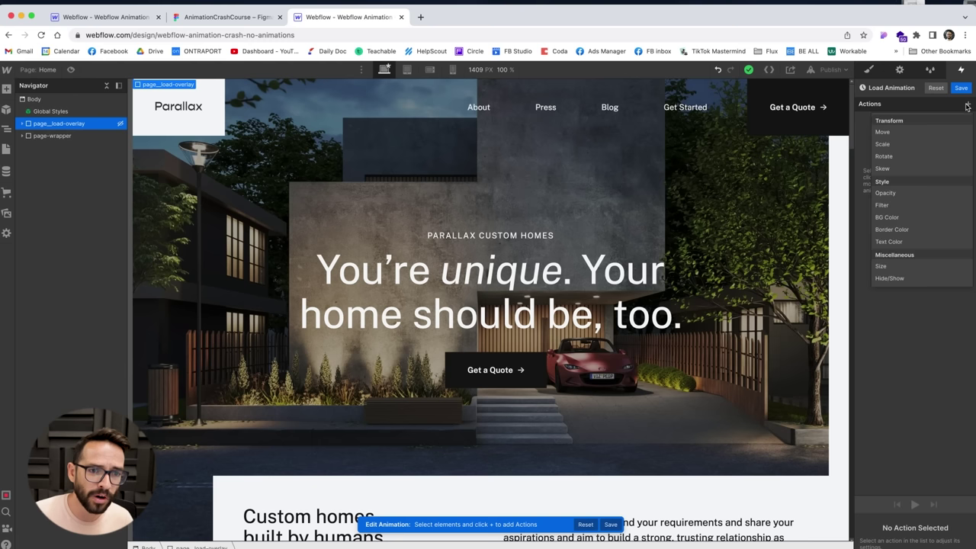
{"action": "left_click", "coordinate": [889, 279]}
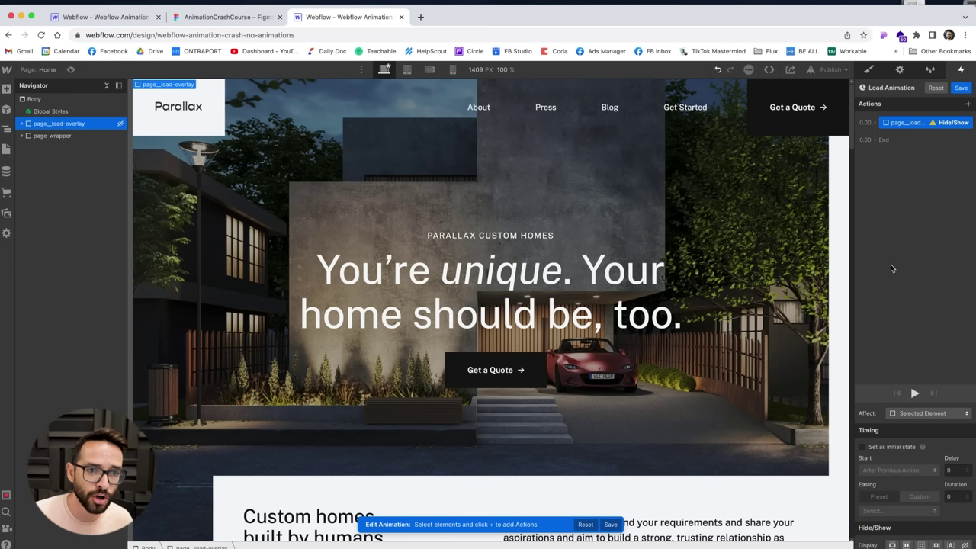
{"action": "left_click", "coordinate": [892, 544]}
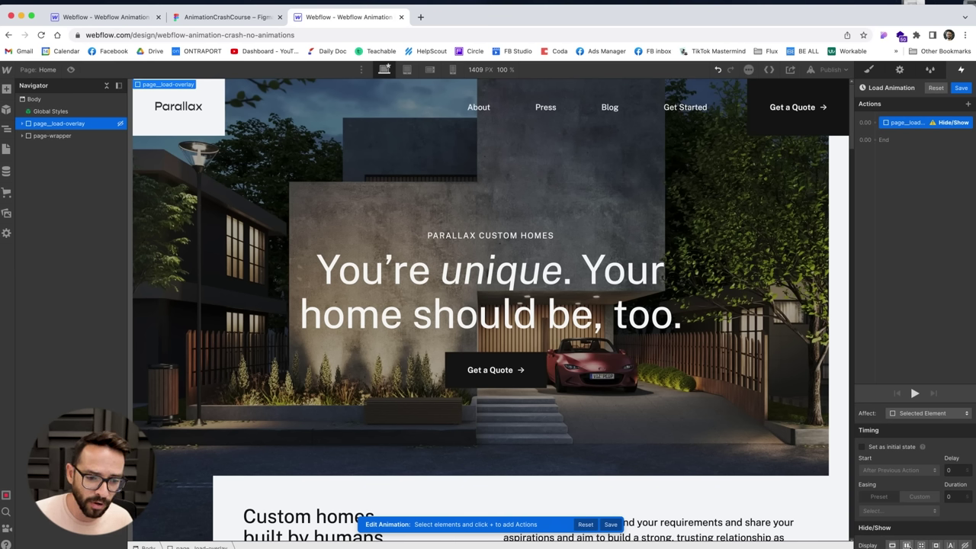
{"action": "left_click", "coordinate": [907, 544]}
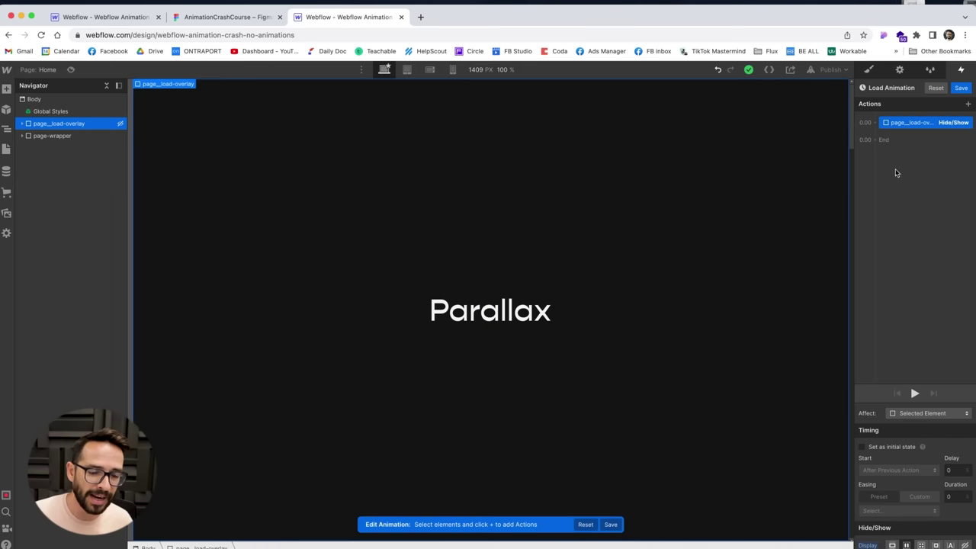
{"action": "left_click", "coordinate": [864, 449]}
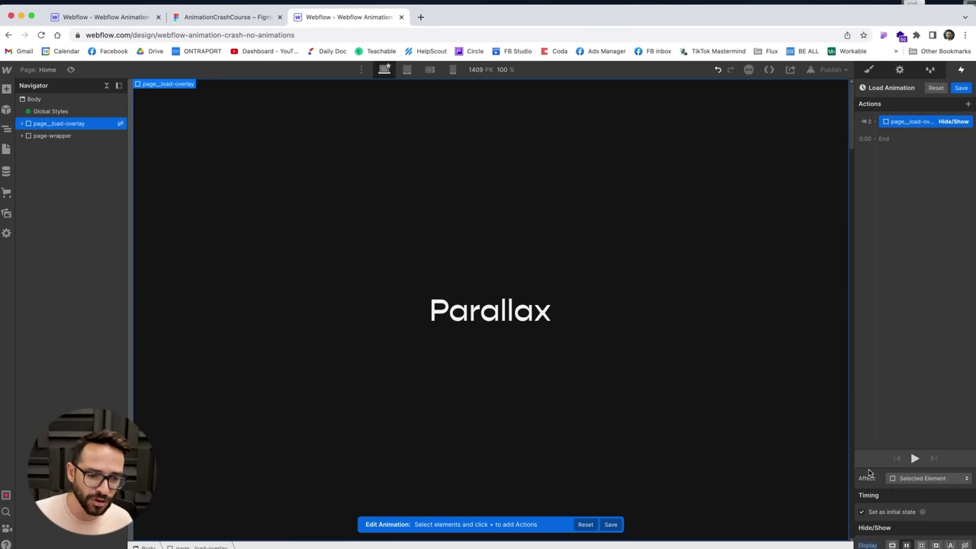
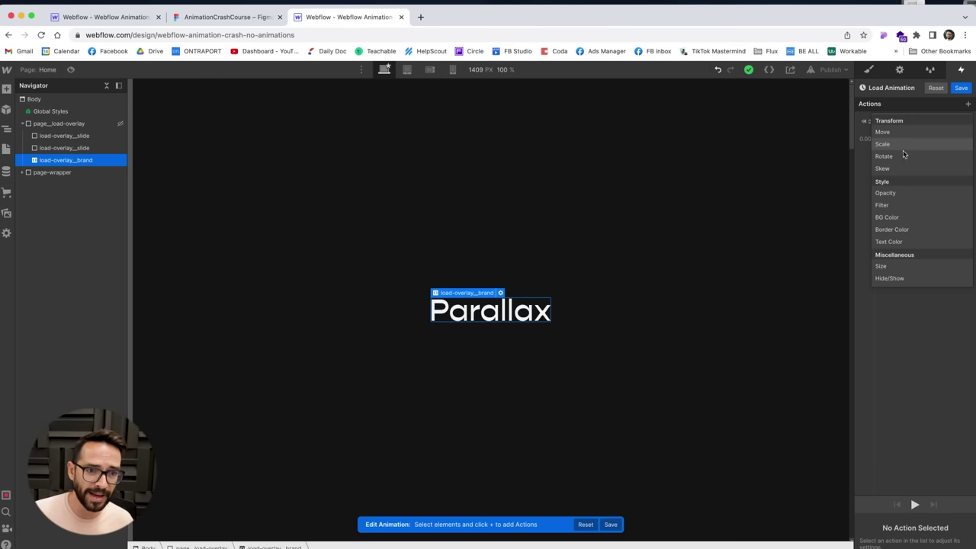
Step: Add an Opacity action taking load-overlay__brand to 0 with a 0.1 s delay and 0.8 s duration, and preview the animation
{"action": "left_click", "coordinate": [890, 193]}
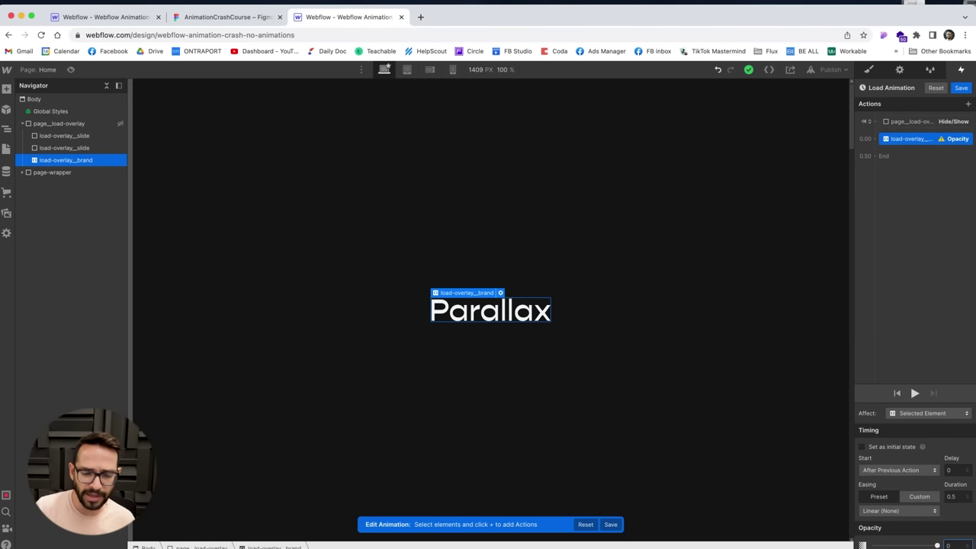
{"action": "key", "text": "Return"}
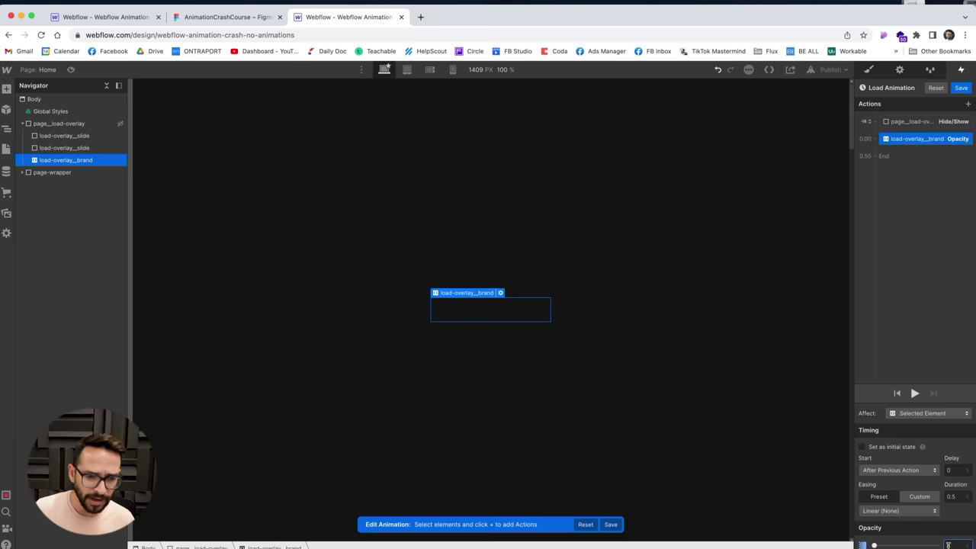
{"action": "left_click", "coordinate": [957, 471]}
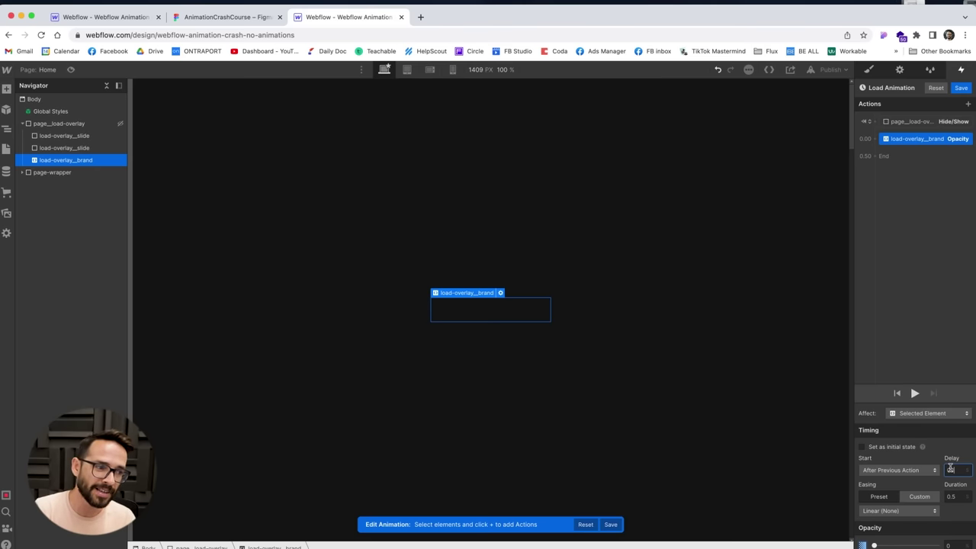
{"action": "type", "text": "0.1"}
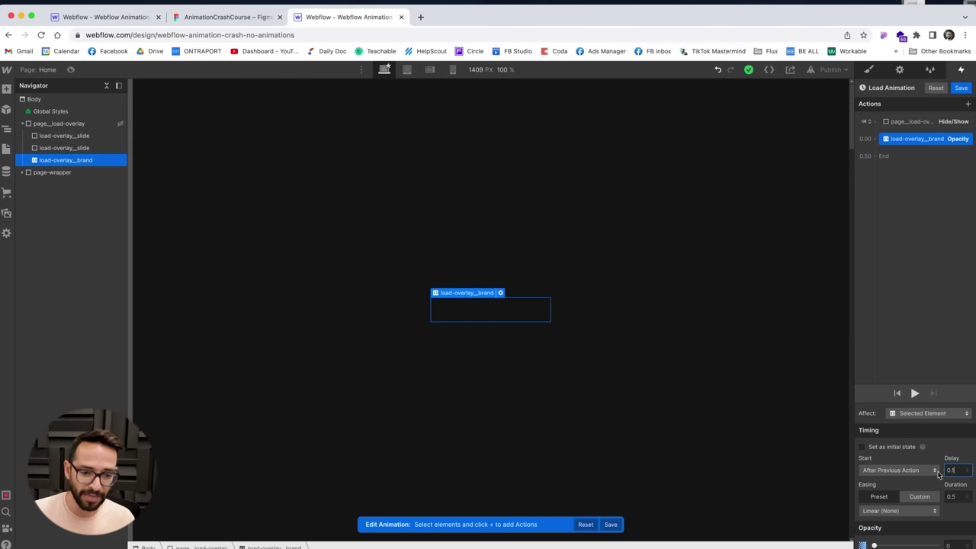
{"action": "key", "text": "Tab"}
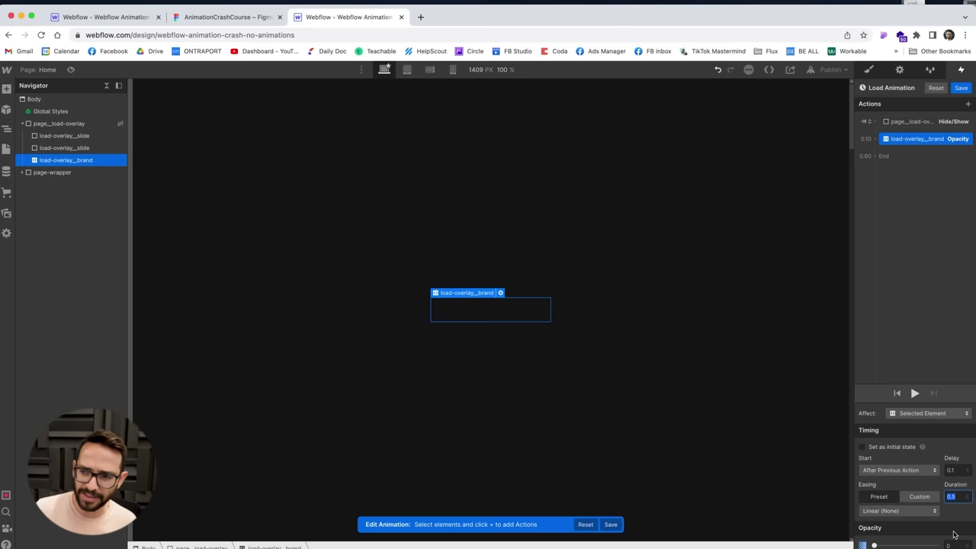
{"action": "type", "text": "0"}
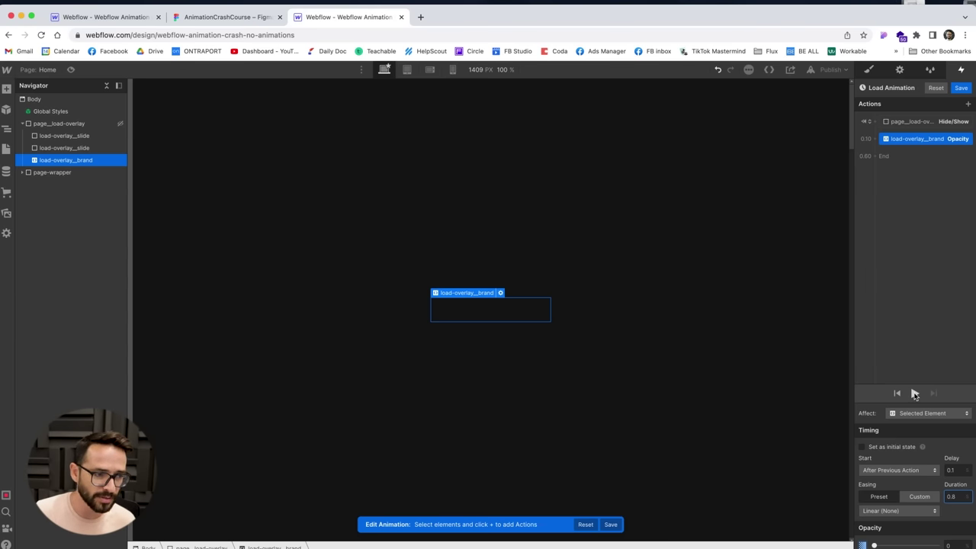
{"action": "left_click", "coordinate": [915, 394]}
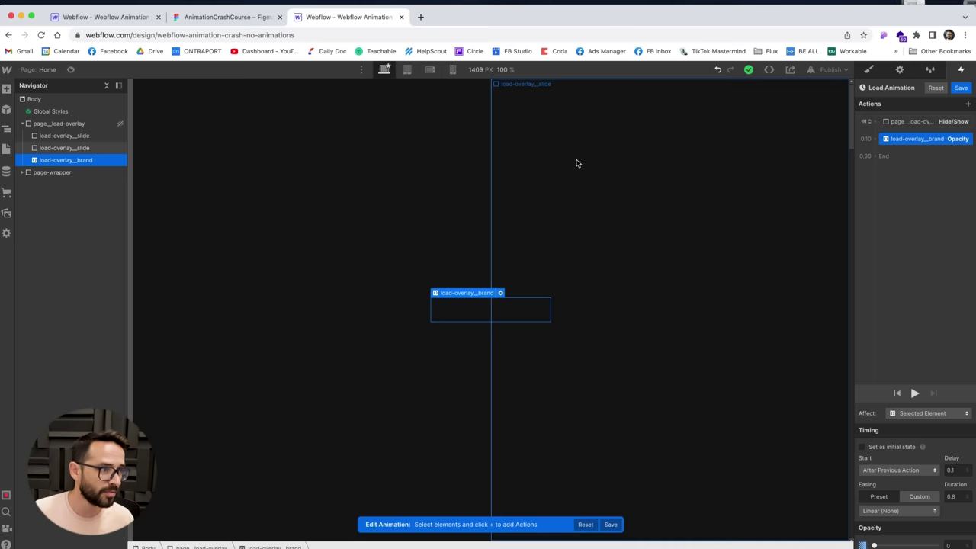
Step: Add a Scale action shrinking the left load-overlay__slide to 0 over 0.8 s, and preview the animation
{"action": "left_click", "coordinate": [340, 166]}
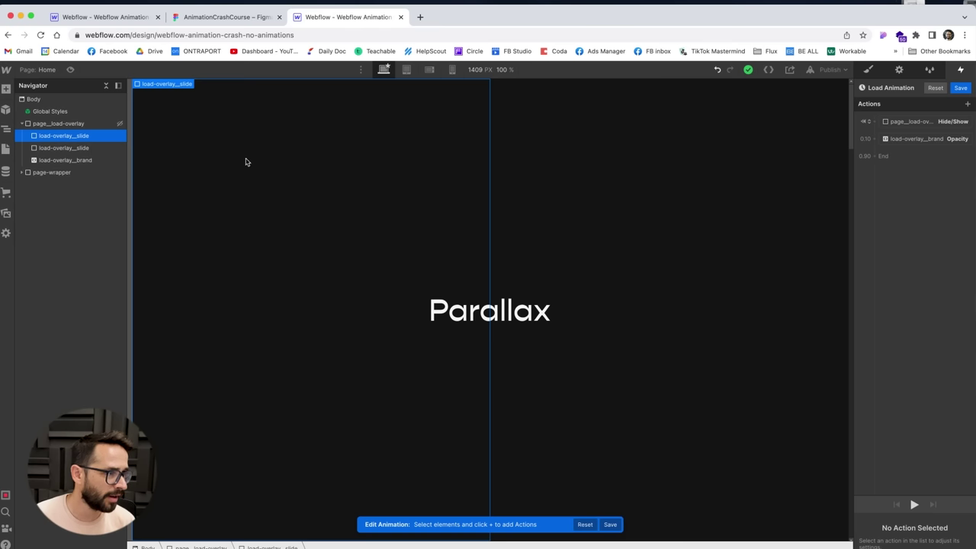
{"action": "left_click", "coordinate": [968, 104]}
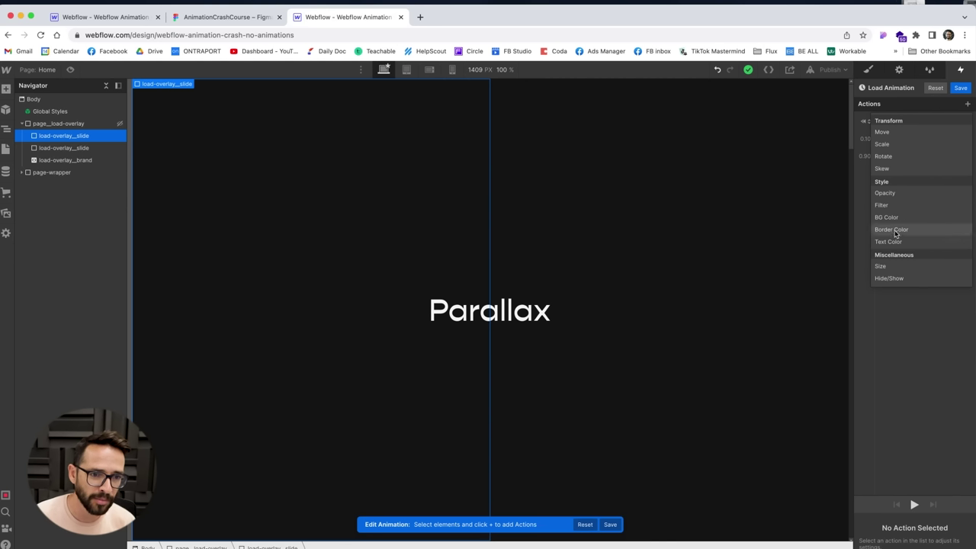
{"action": "left_click", "coordinate": [889, 147]}
{"action": "mouse_move", "coordinate": [916, 157]}
{"action": "left_mouse_down"}
{"action": "mouse_move", "coordinate": [916, 141]}
{"action": "mouse_move", "coordinate": [929, 158]}
{"action": "left_mouse_up"}
{"action": "left_click", "coordinate": [950, 518]}
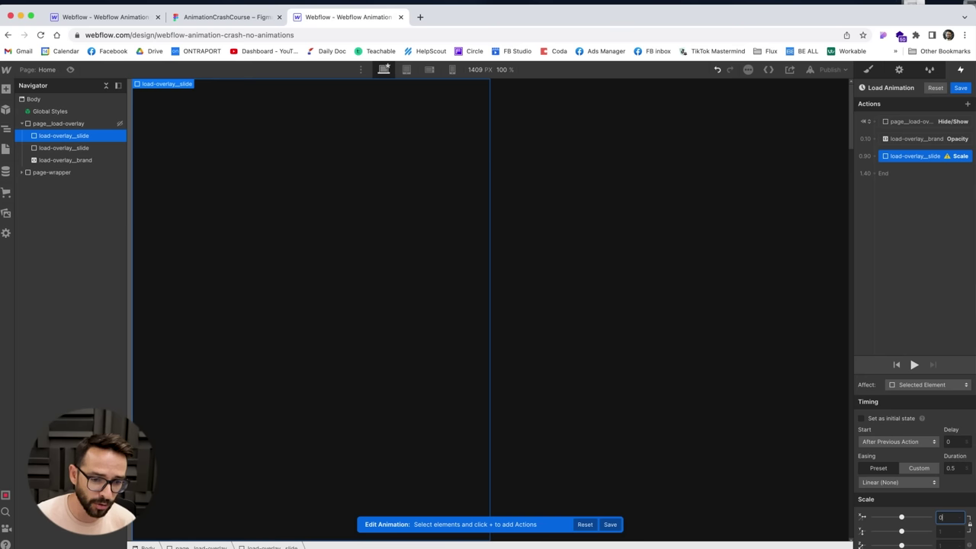
{"action": "type", "text": "0"}
{"action": "key", "text": "Return"}
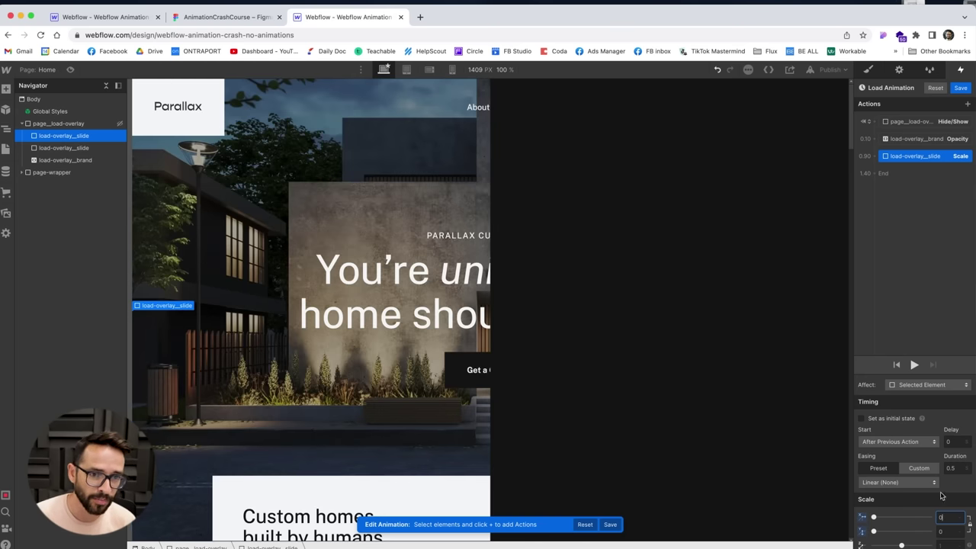
{"action": "left_click", "coordinate": [949, 467]}
{"action": "type", "text": "0"}
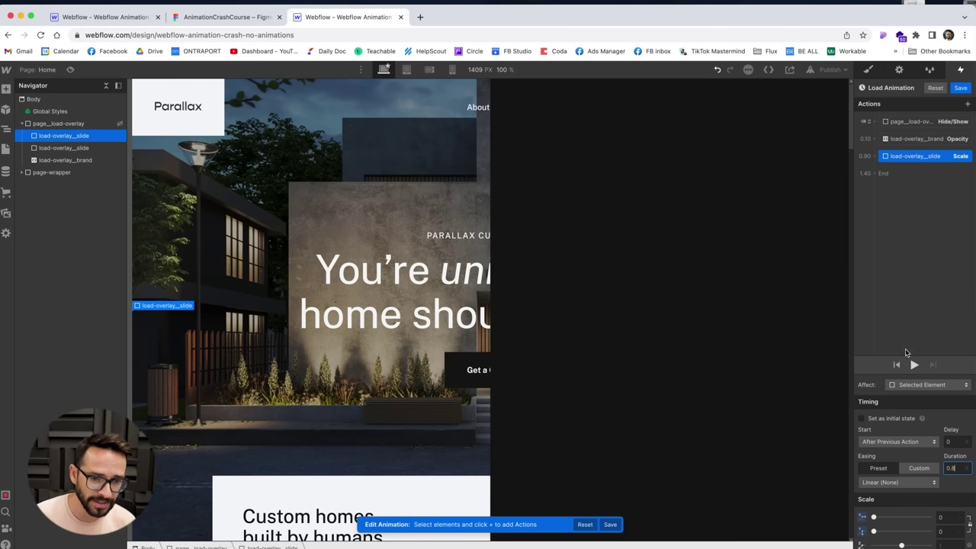
{"action": "left_click", "coordinate": [914, 366]}
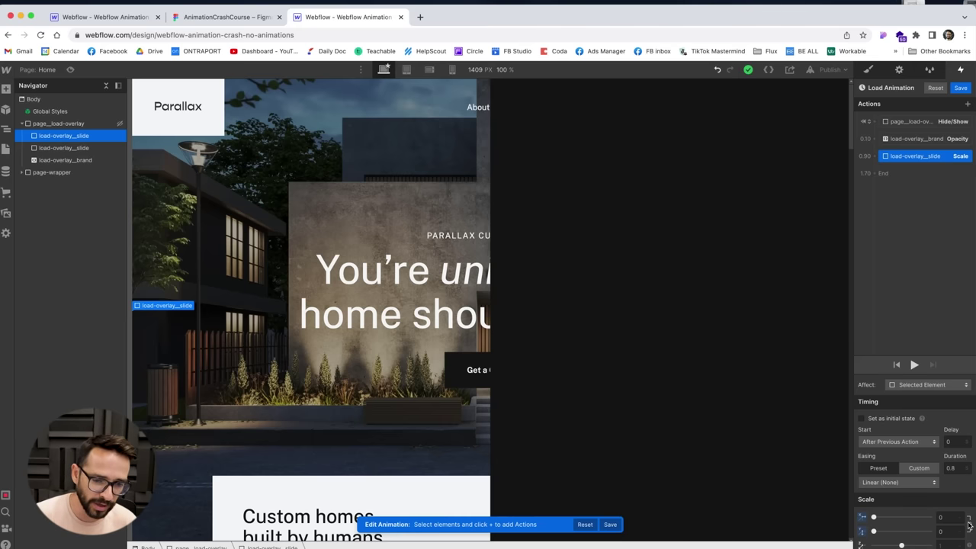
Step: Clear the Y scale of the left slide's Scale action so it scales only on X, and preview the animation
{"action": "left_click", "coordinate": [863, 533]}
{"action": "left_click", "coordinate": [878, 502]}
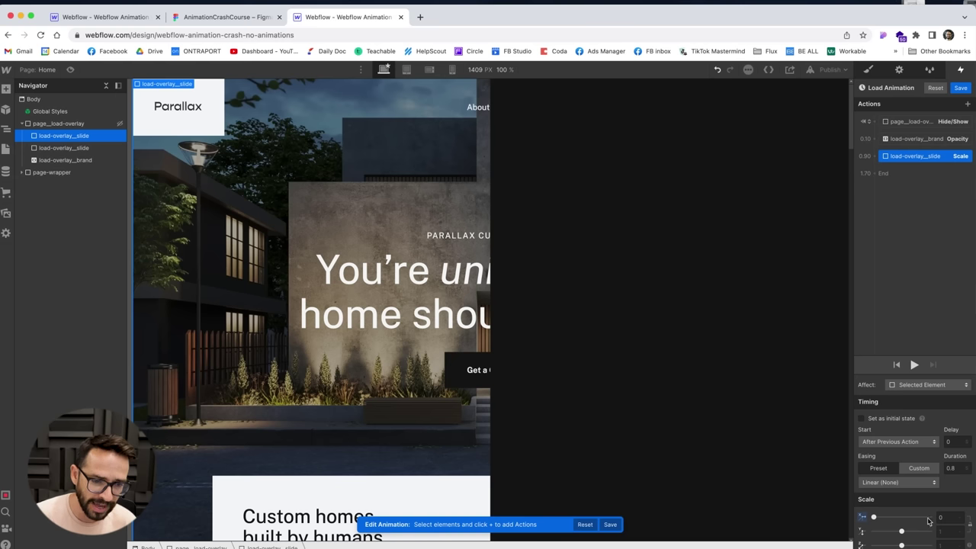
{"action": "left_click", "coordinate": [914, 365]}
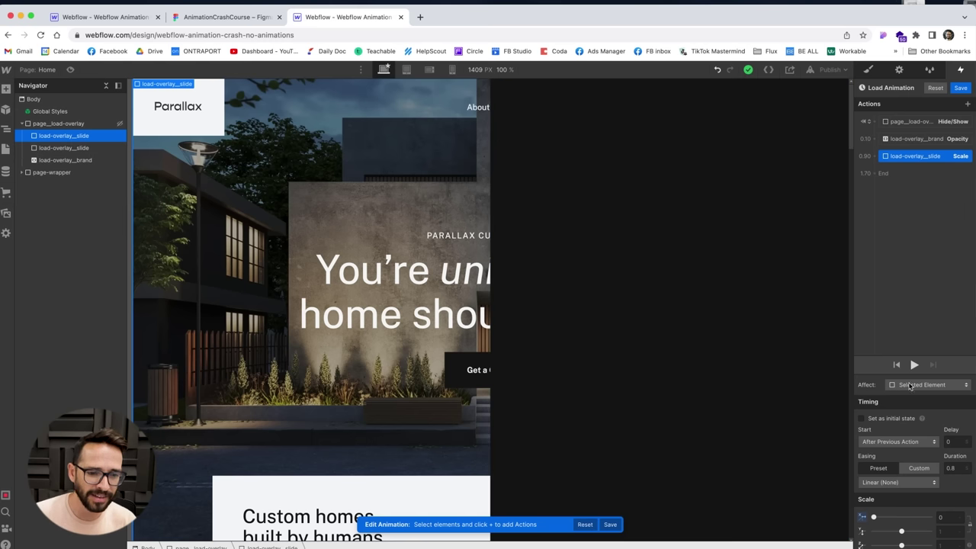
Step: Set the easing of the left slide's Scale action to In Quint and preview the animation
{"action": "left_click", "coordinate": [877, 483]}
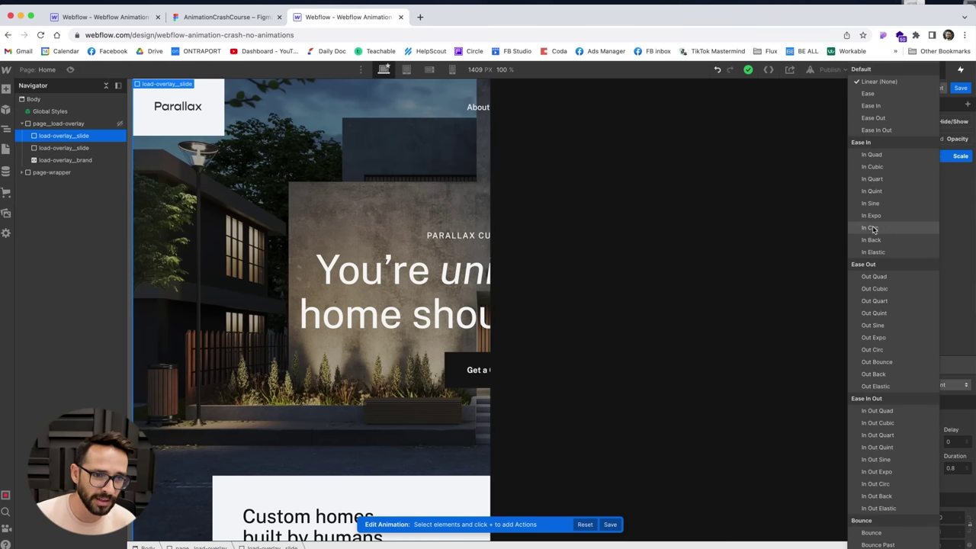
{"action": "left_click", "coordinate": [890, 191]}
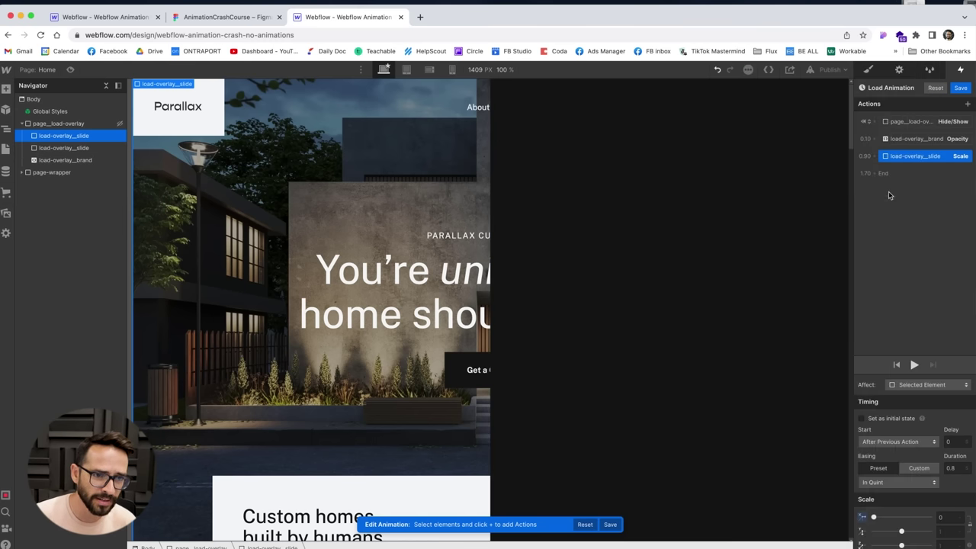
{"action": "left_click", "coordinate": [914, 365]}
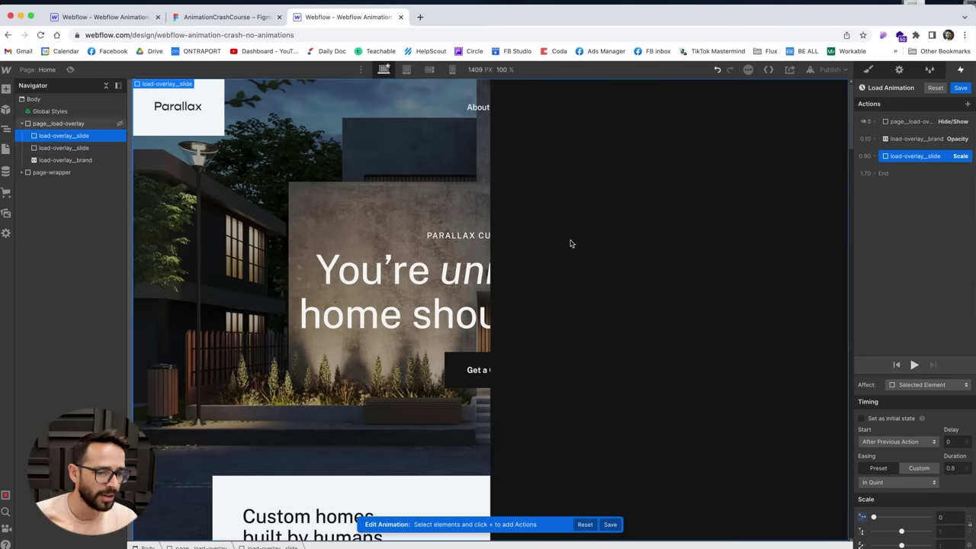
{"action": "left_click", "coordinate": [915, 365]}
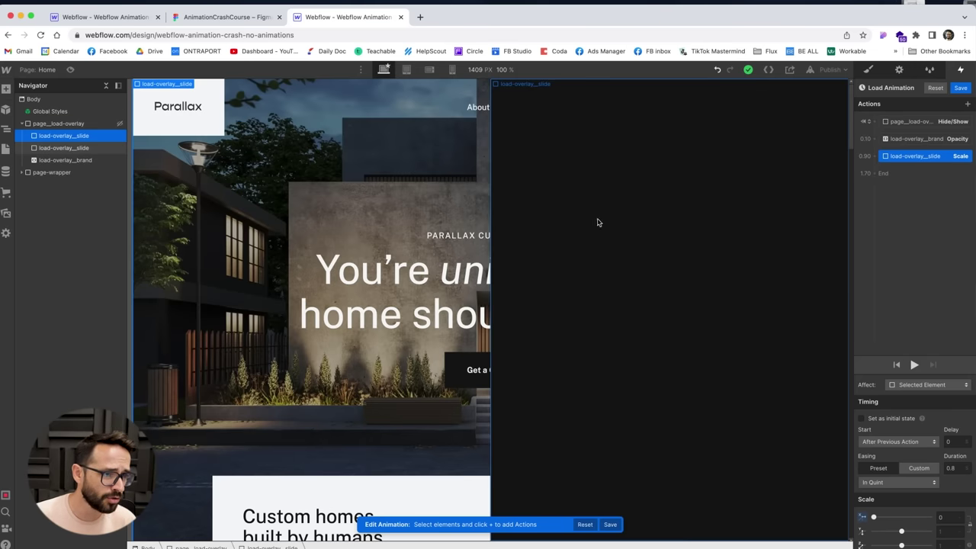
Step: Duplicate the left slide's Scale action and place the copy so it runs With Previous Action
{"action": "left_click", "coordinate": [937, 156]}
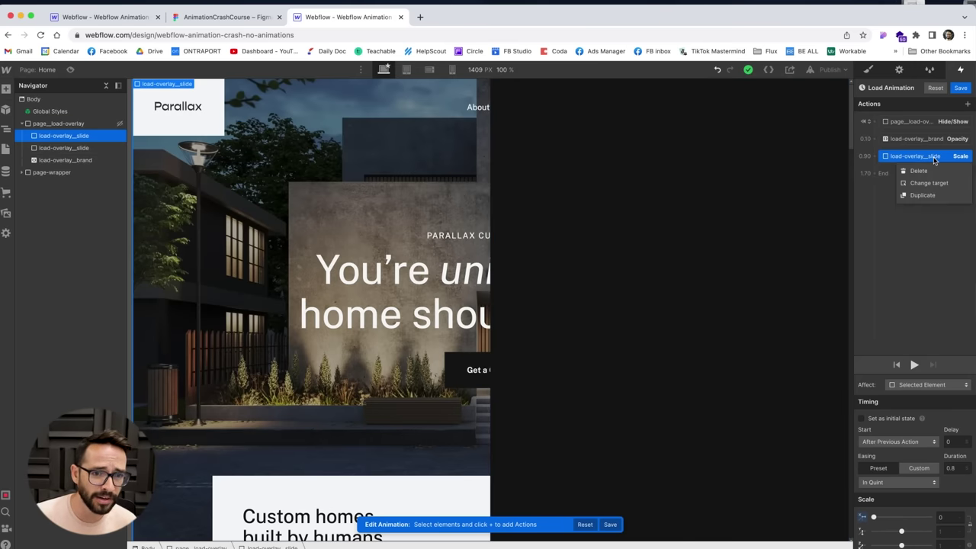
{"action": "left_click", "coordinate": [921, 195]}
{"action": "left_click_drag", "start_coordinate": [918, 176], "coordinate": [917, 160]}
Step: Retarget the duplicated Scale action to the second load-overlay__slide and preview the animation
{"action": "left_click", "coordinate": [918, 171]}
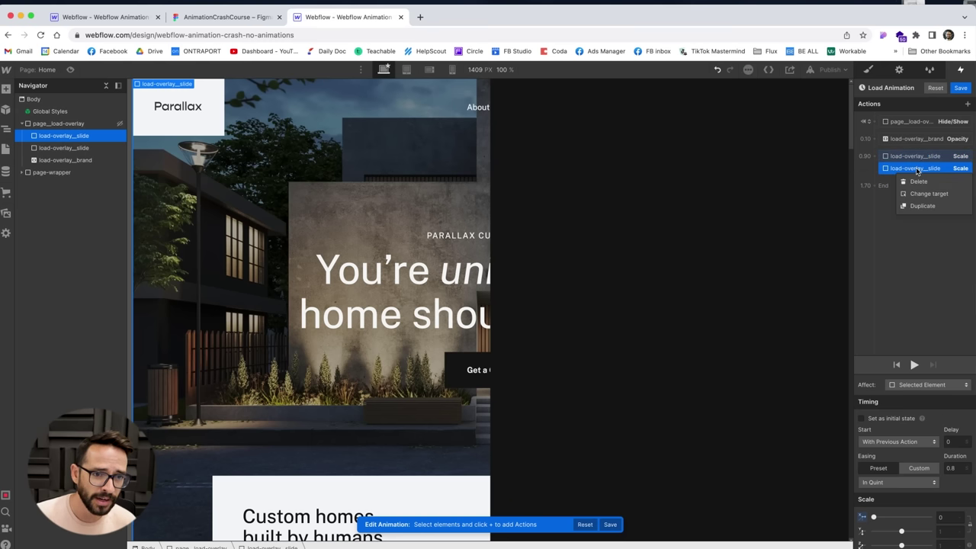
{"action": "left_click", "coordinate": [932, 199]}
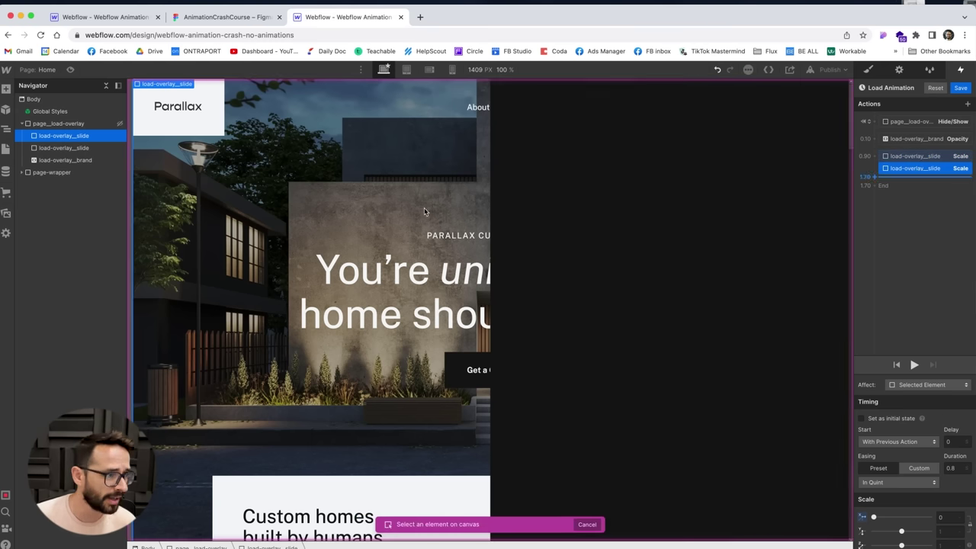
{"action": "left_click", "coordinate": [62, 148]}
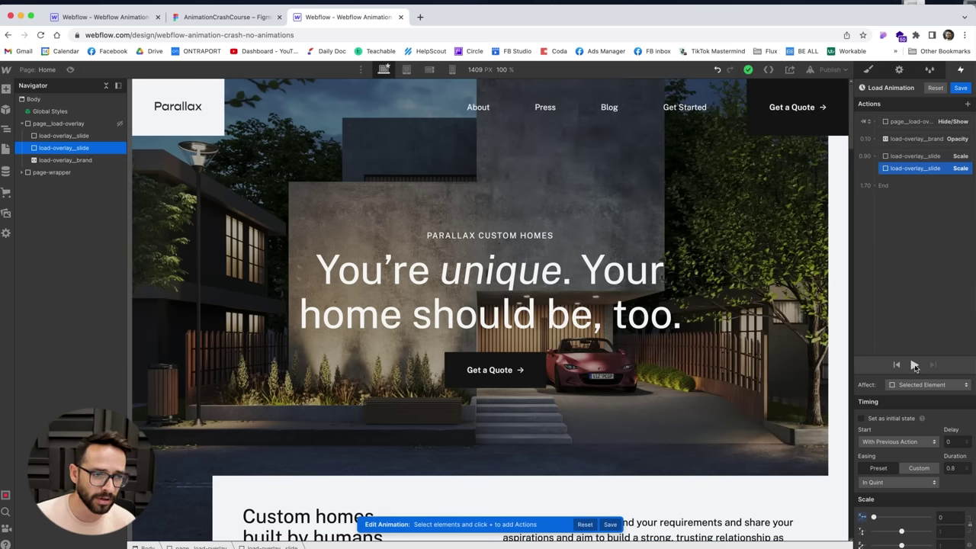
{"action": "left_click", "coordinate": [915, 366]}
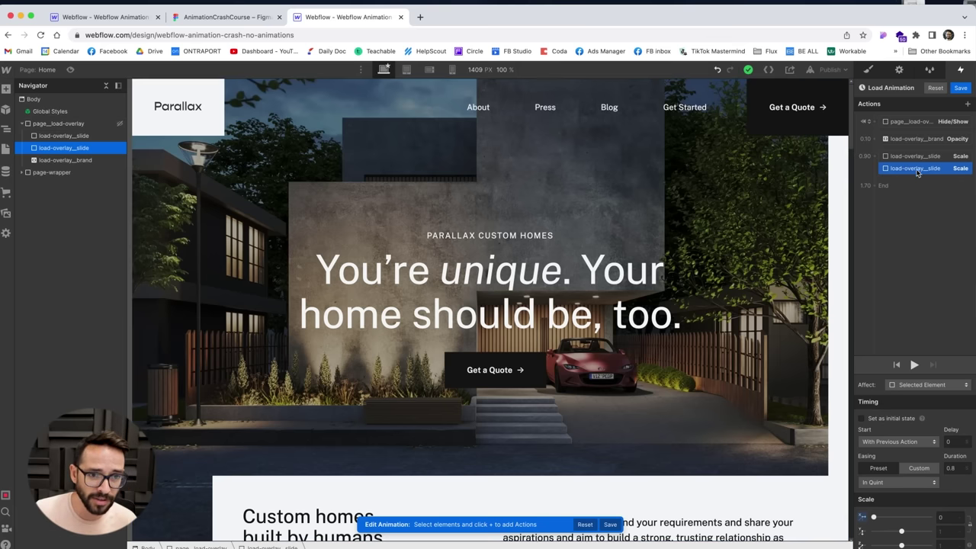
Step: Add a Hide/Show action for page__load-overlay after both slide Scale actions, set its display to None, and preview the animation
{"action": "left_click", "coordinate": [47, 125]}
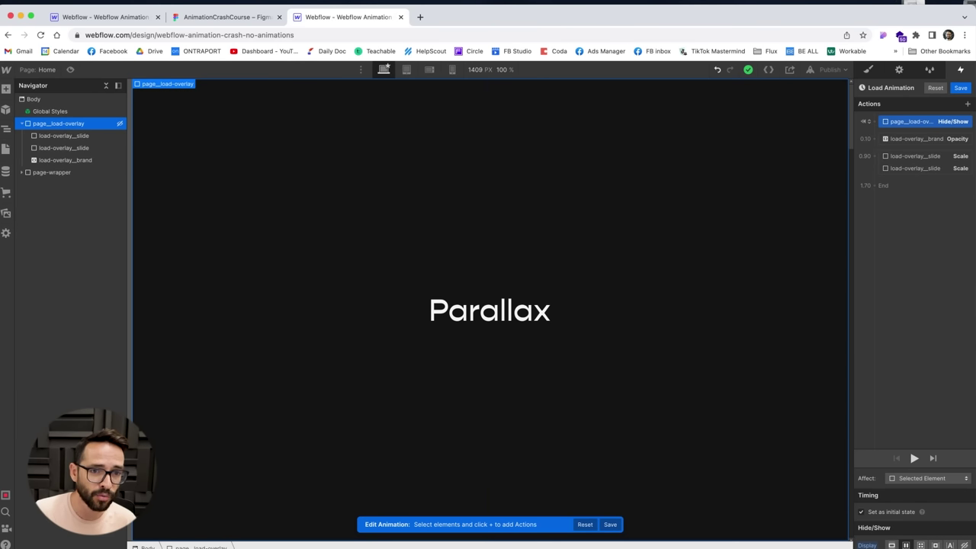
{"action": "left_click", "coordinate": [968, 104]}
{"action": "left_click", "coordinate": [893, 281]}
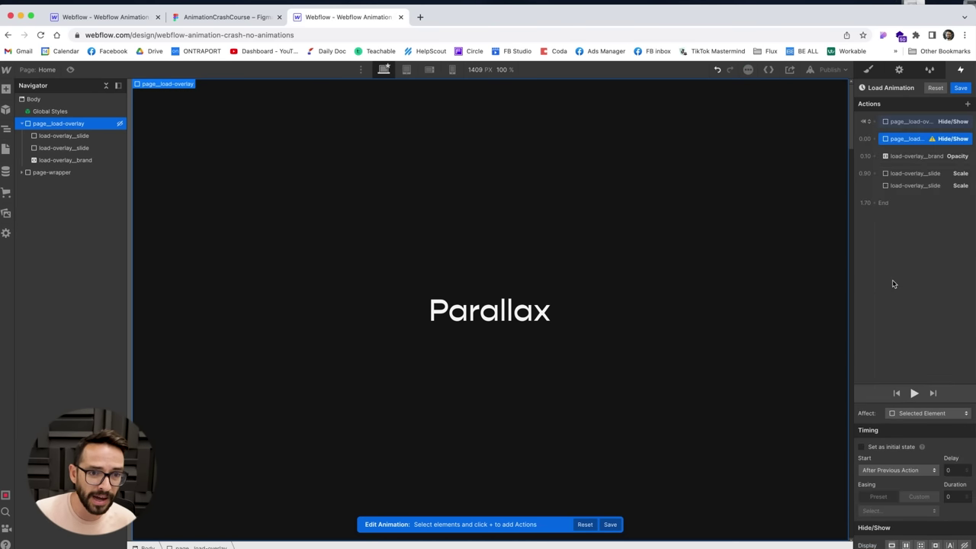
{"action": "left_click_drag", "start_coordinate": [908, 139], "coordinate": [906, 197]}
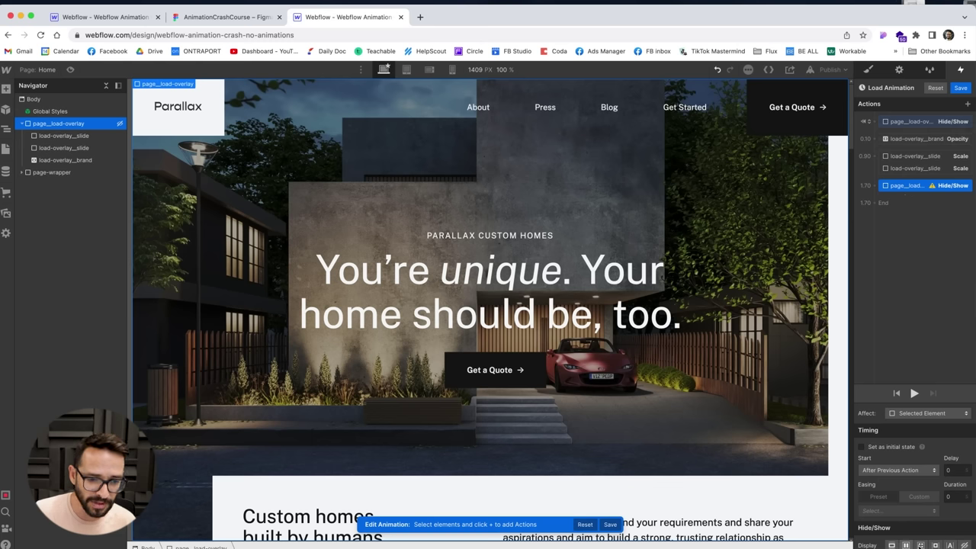
{"action": "left_click", "coordinate": [967, 545]}
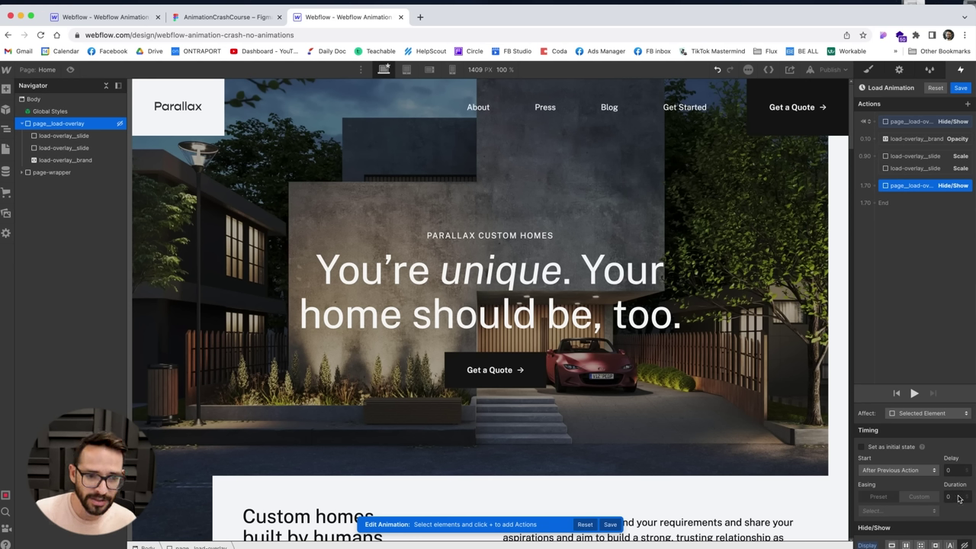
{"action": "left_click", "coordinate": [952, 141]}
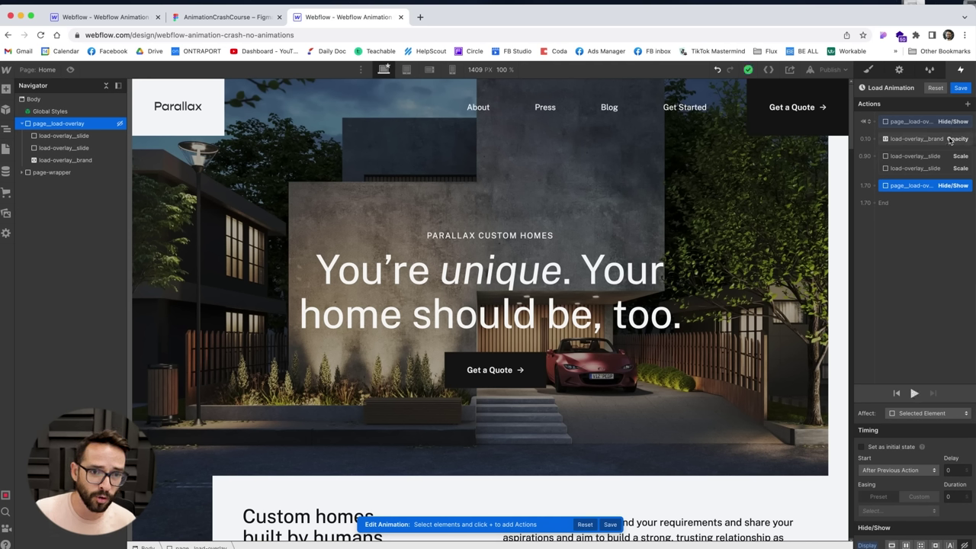
{"action": "left_click", "coordinate": [930, 187]}
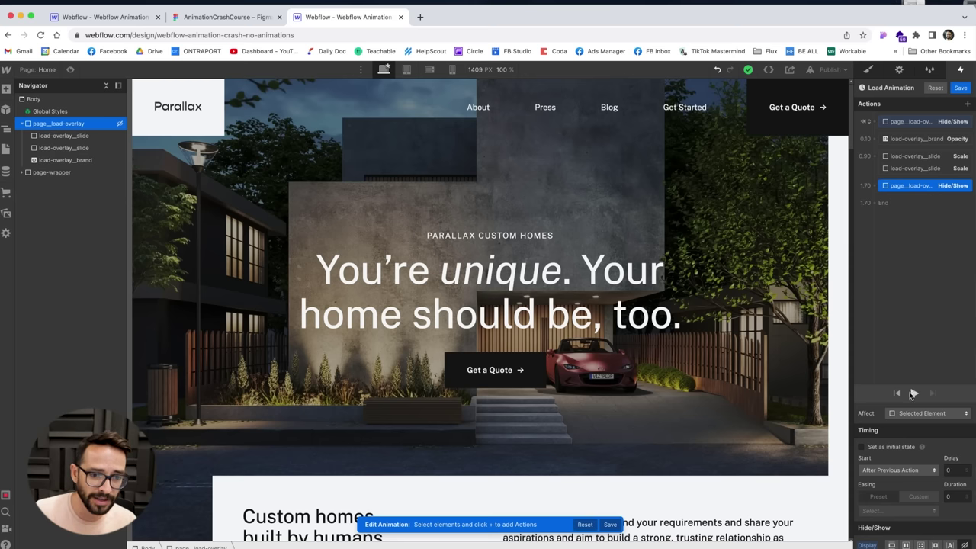
{"action": "left_click", "coordinate": [914, 394]}
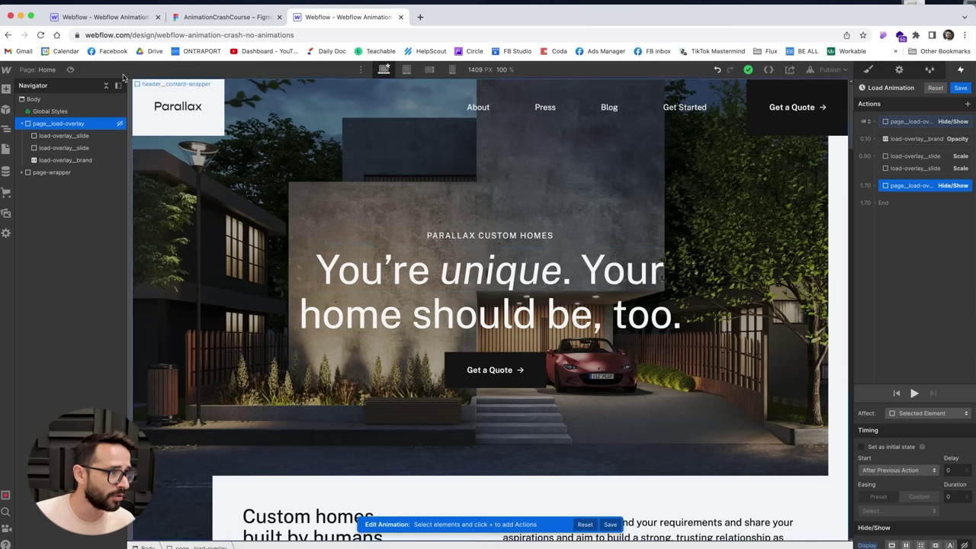
Step: Switch to the webflow-animation-crash-course project and preview its homepage
{"action": "left_click", "coordinate": [104, 17]}
{"action": "left_click", "coordinate": [70, 69]}
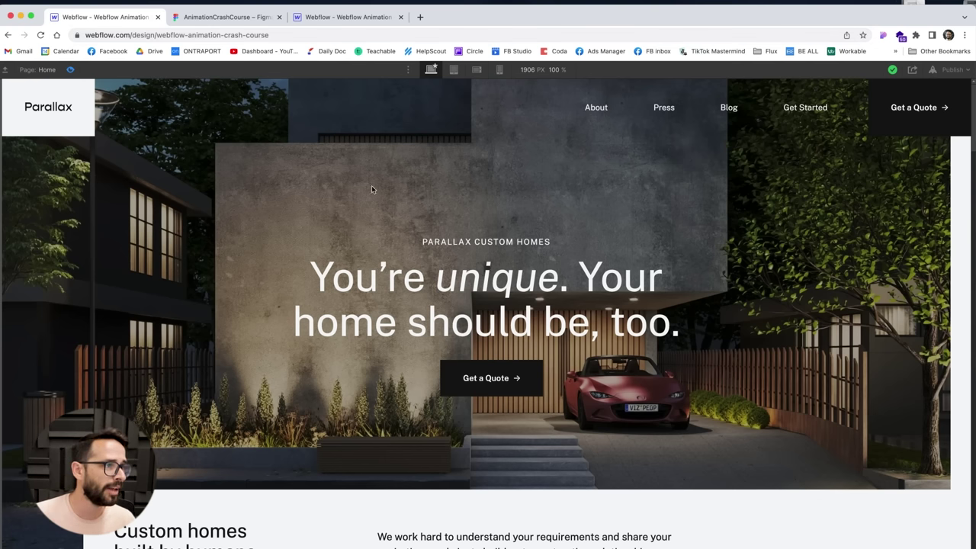
Step: Switch to the AnimationCrashCourse file in Figma and use the rectangle behind the Masked Title text as its mask
{"action": "left_click", "coordinate": [249, 18]}
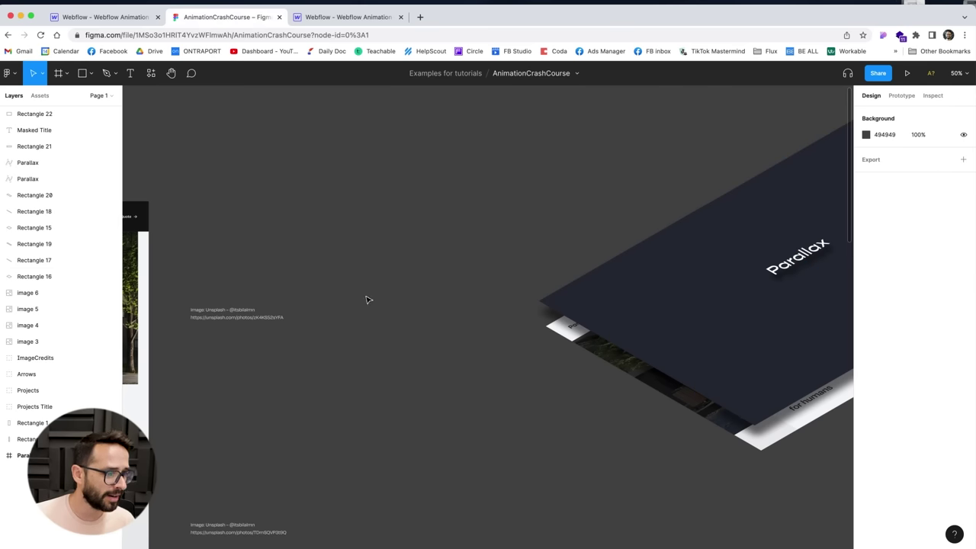
{"action": "scroll", "coordinate": [423, 299], "scroll_direction": "right", "scroll_amount": 10}
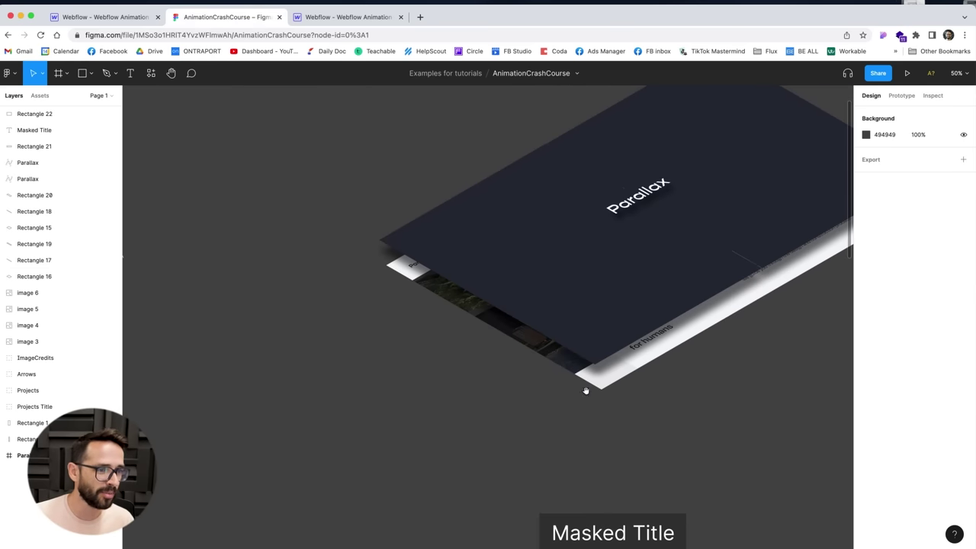
{"action": "scroll", "coordinate": [535, 361], "scroll_direction": "down", "scroll_amount": 2}
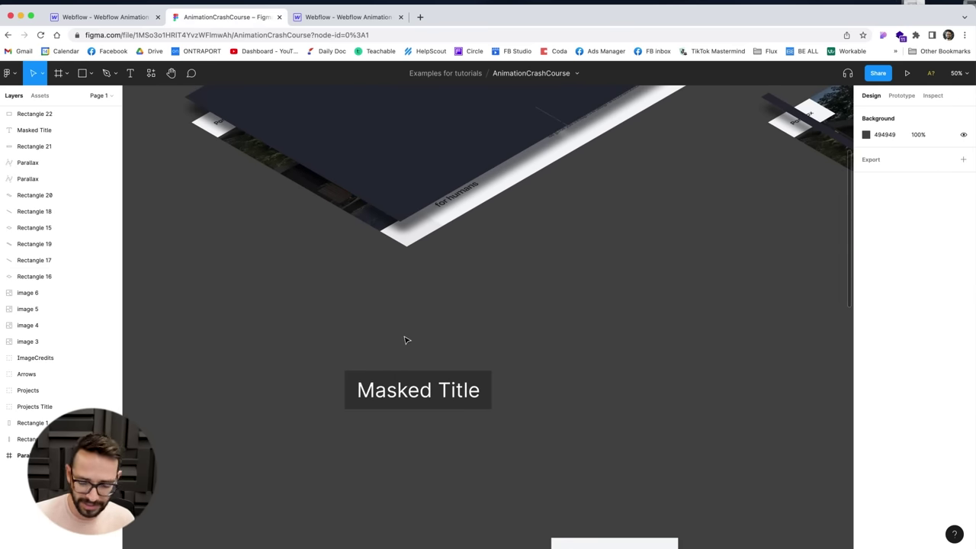
{"action": "key", "text": "shift+0"}
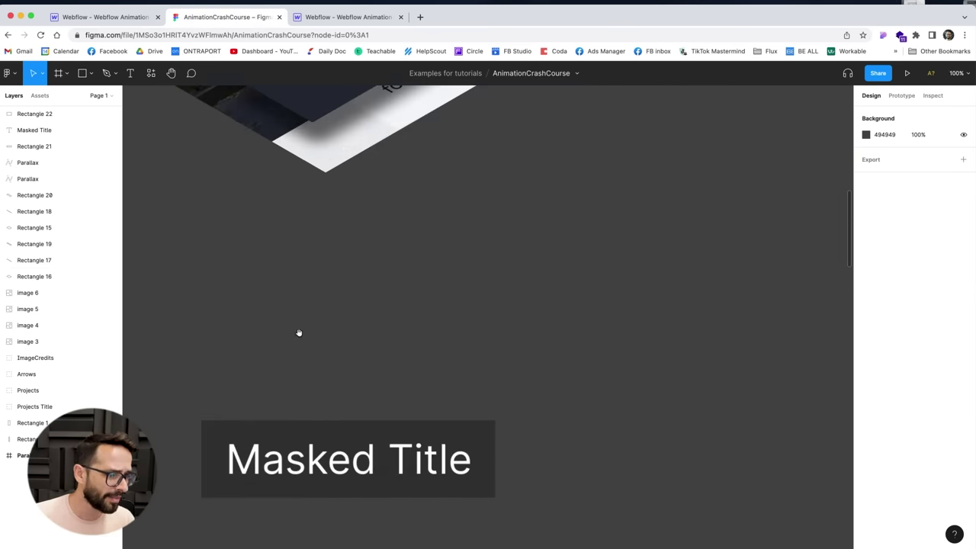
{"action": "scroll", "coordinate": [464, 344], "scroll_direction": "down", "scroll_amount": 3}
{"action": "scroll", "coordinate": [465, 344], "scroll_direction": "left", "scroll_amount": 2}
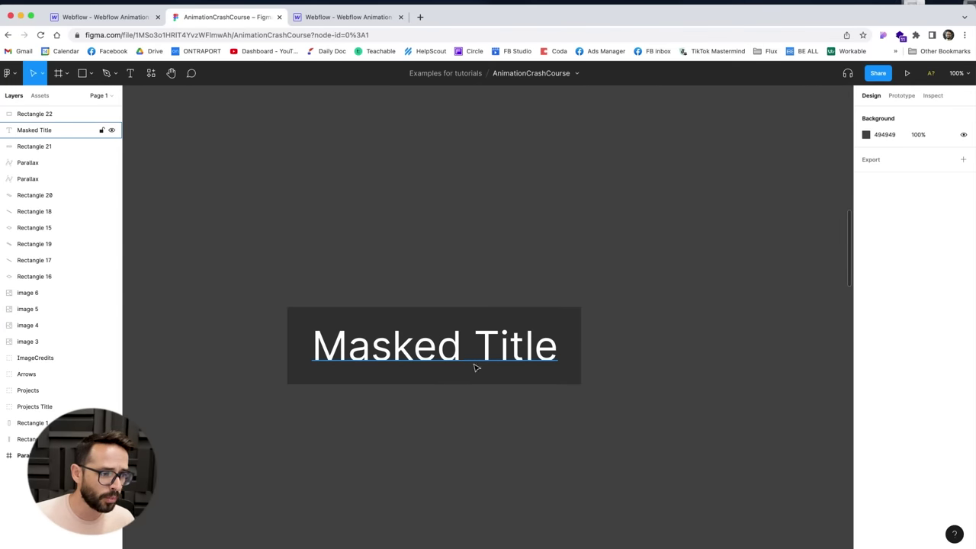
{"action": "left_click", "coordinate": [375, 315]}
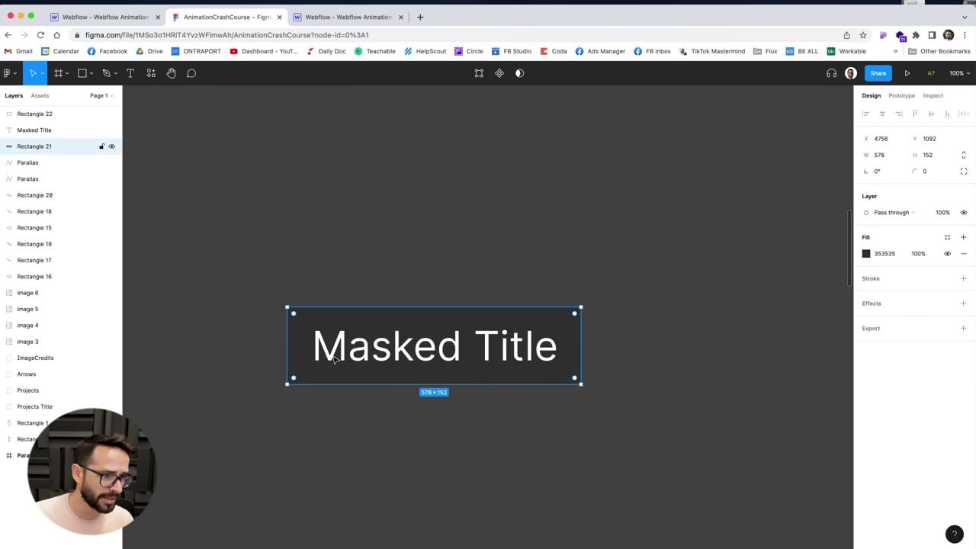
{"action": "left_click", "coordinate": [415, 351], "text": "shift"}
{"action": "right_click", "coordinate": [378, 348]}
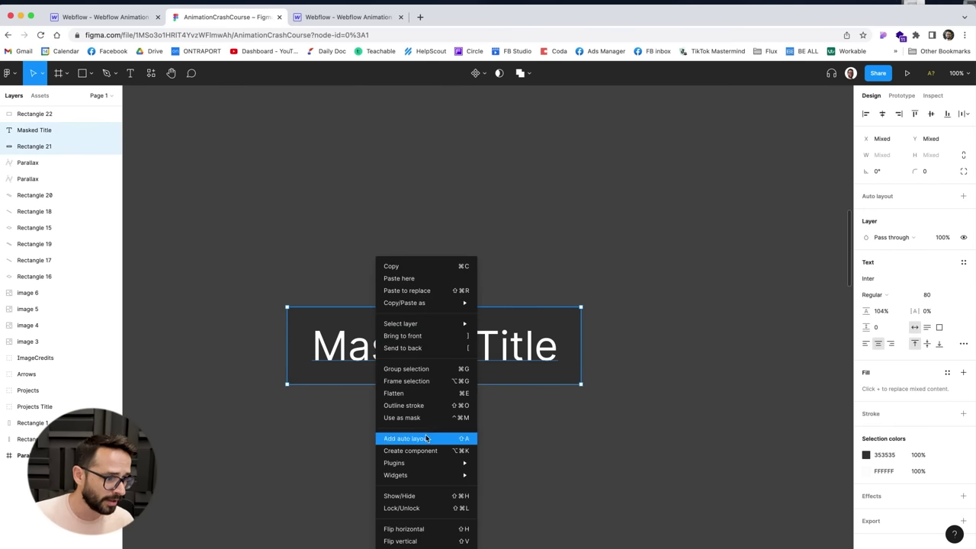
{"action": "left_click", "coordinate": [404, 417]}
{"action": "key", "text": "Escape"}
Step: Move the Masked Title text down about 9 px inside its mask group and deselect it
{"action": "double_click", "coordinate": [422, 343]}
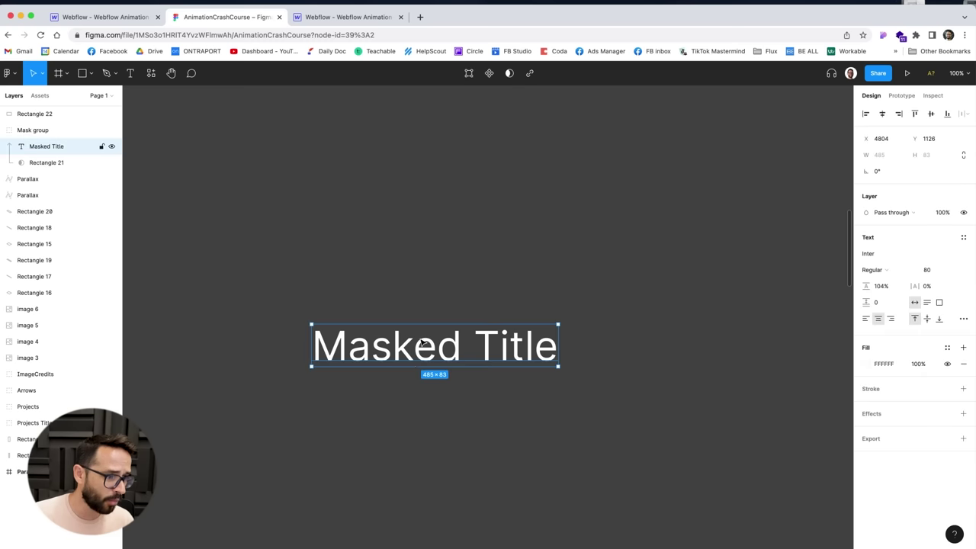
{"action": "mouse_move", "coordinate": [421, 343]}
{"action": "left_mouse_down"}
{"action": "mouse_move", "coordinate": [423, 392]}
{"action": "mouse_move", "coordinate": [420, 296]}
{"action": "mouse_move", "coordinate": [414, 399]}
{"action": "mouse_move", "coordinate": [422, 347]}
{"action": "left_mouse_up"}
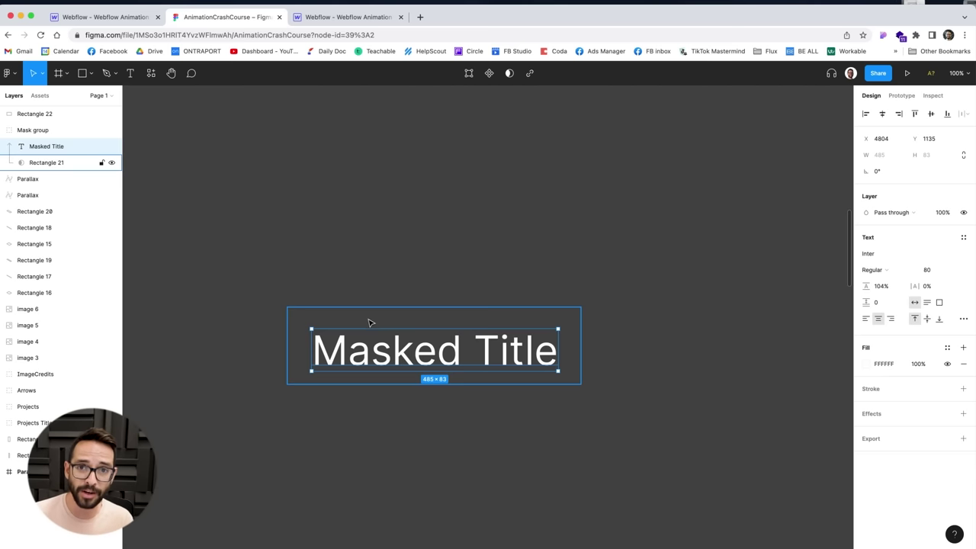
{"action": "left_click", "coordinate": [502, 269]}
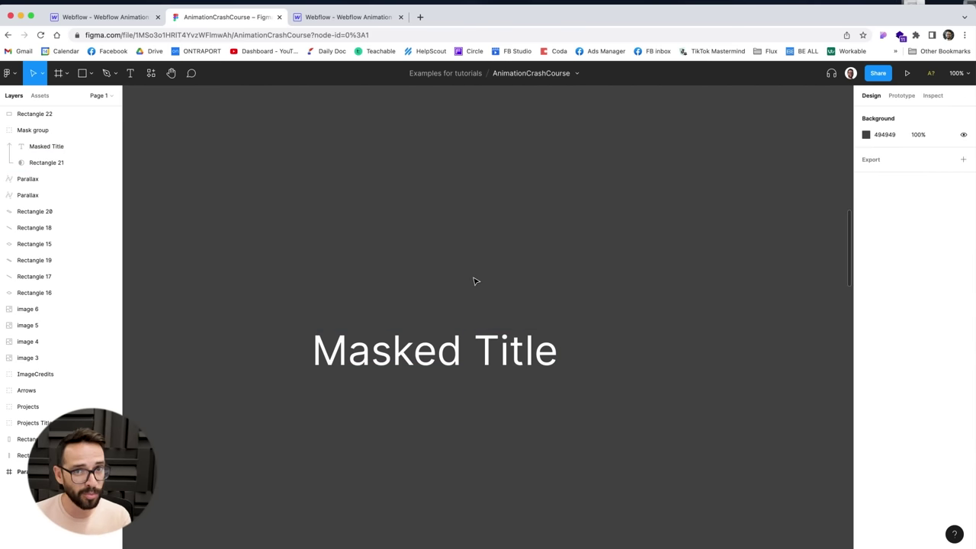
Step: Return to the no-animations Webflow project and examine the overflow style of the first header__line-mask
{"action": "left_click", "coordinate": [324, 17]}
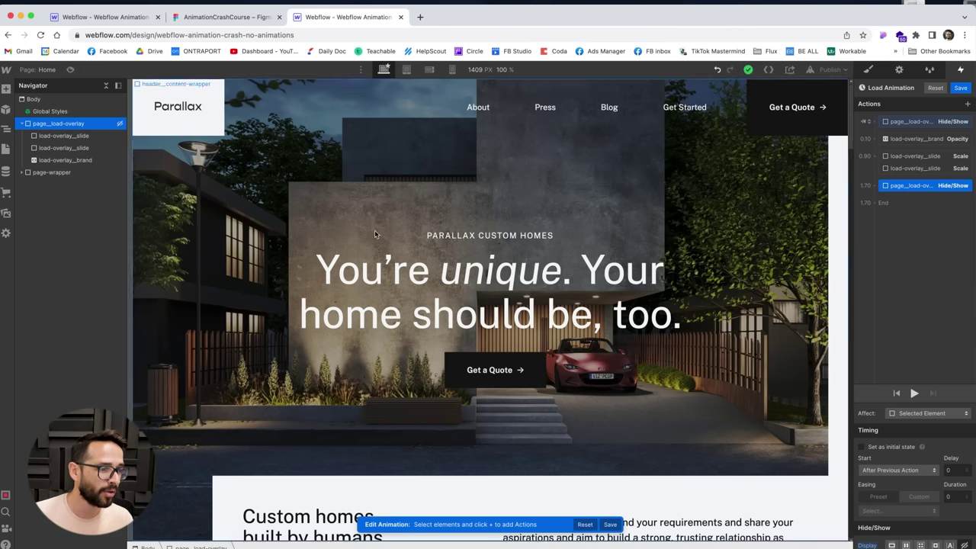
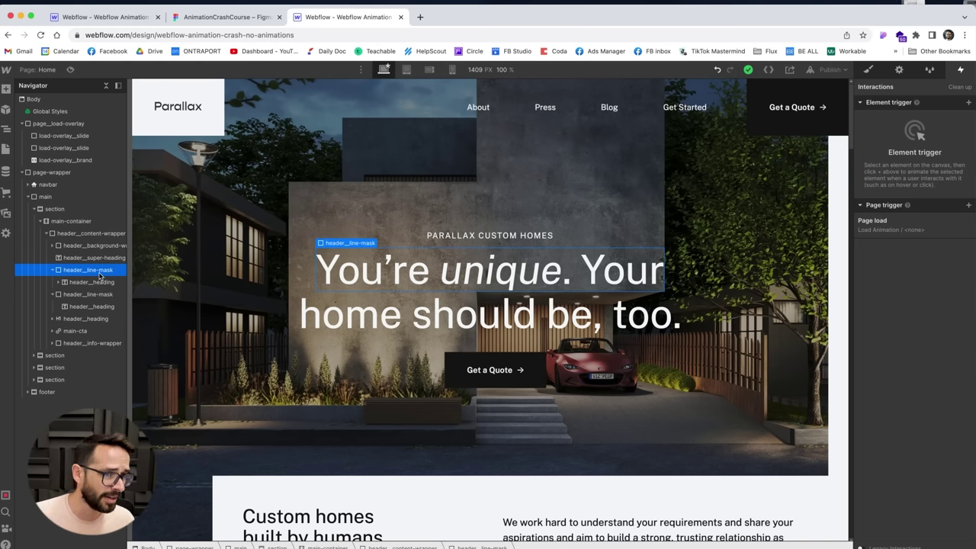
{"action": "left_click", "coordinate": [875, 69]}
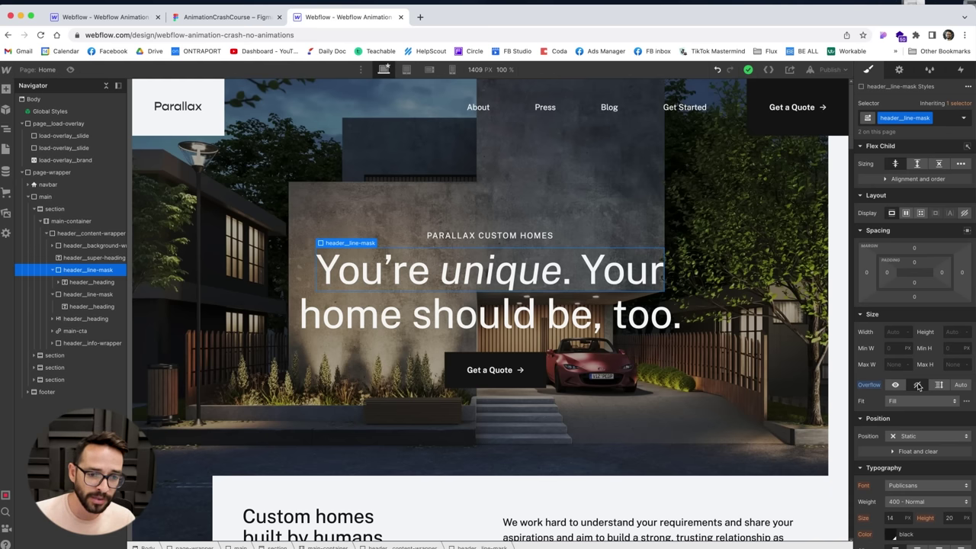
Step: Try a Move transform of 14 px on the Y axis for header__heading, and undo it
{"action": "left_click", "coordinate": [91, 282]}
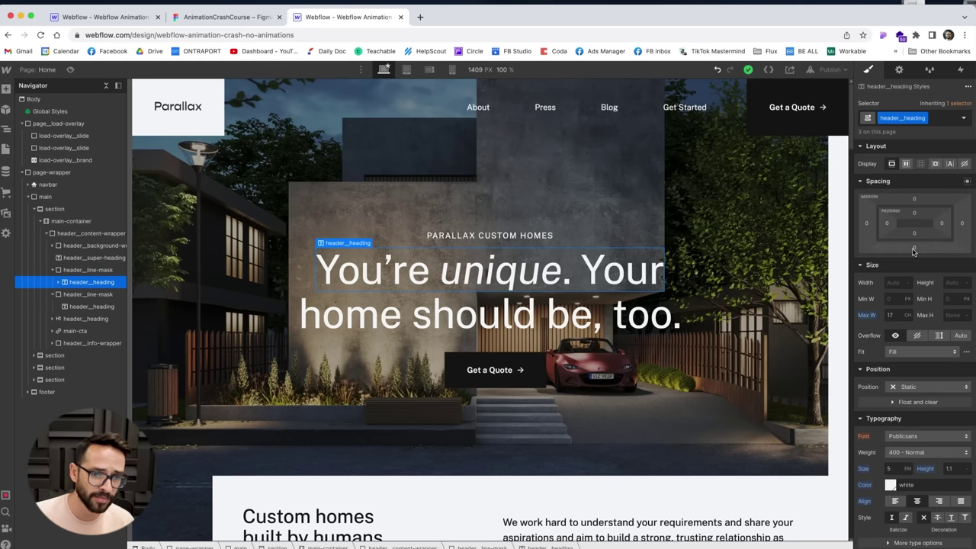
{"action": "scroll", "coordinate": [920, 329], "scroll_direction": "down", "scroll_amount": 5}
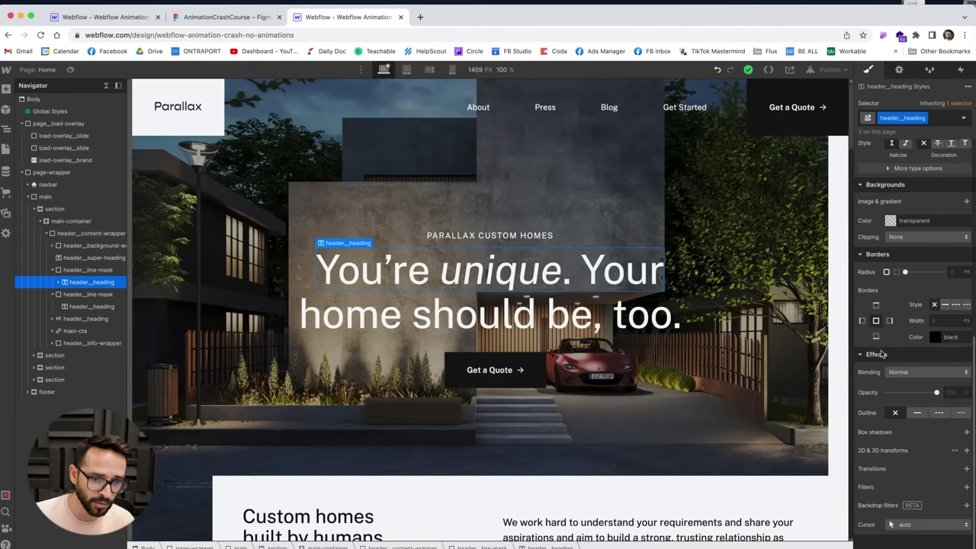
{"action": "left_click", "coordinate": [967, 451]}
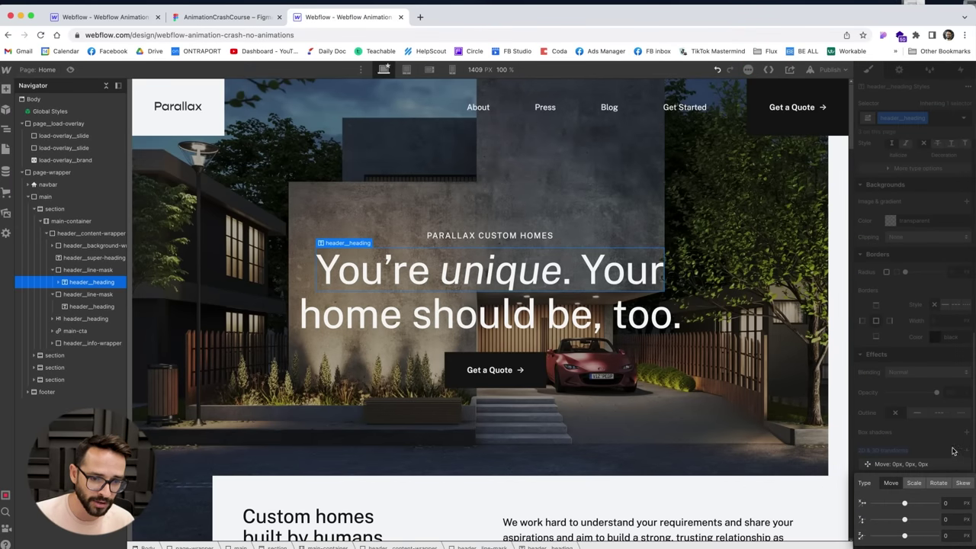
{"action": "left_click_drag", "start_coordinate": [906, 520], "coordinate": [909, 518]}
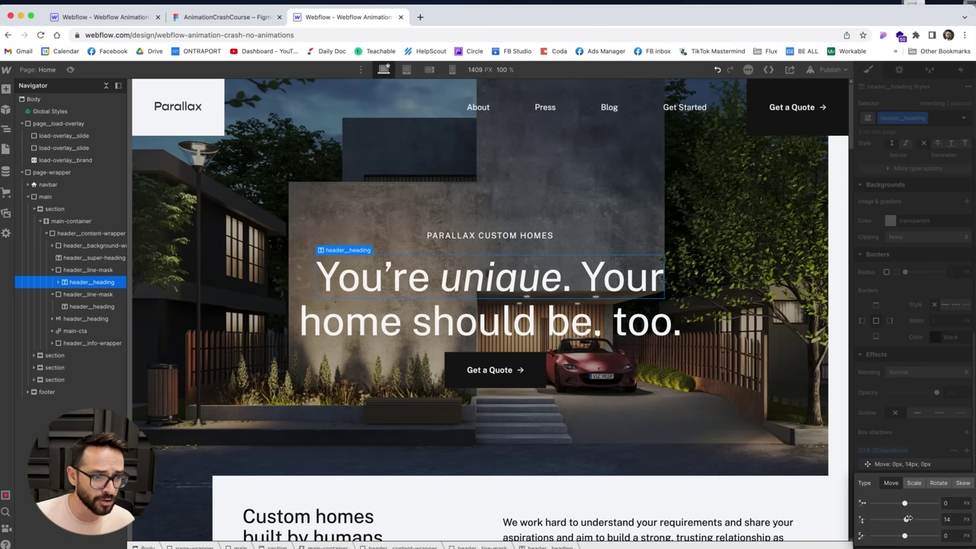
{"action": "key", "text": "super+z"}
{"action": "left_click", "coordinate": [906, 454]}
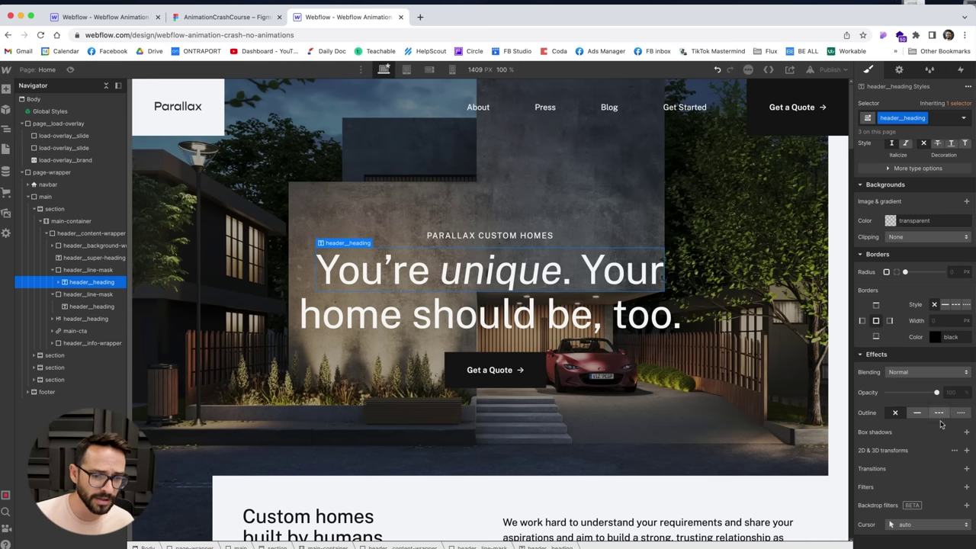
{"action": "scroll", "coordinate": [872, 207], "scroll_direction": "up", "scroll_amount": 5}
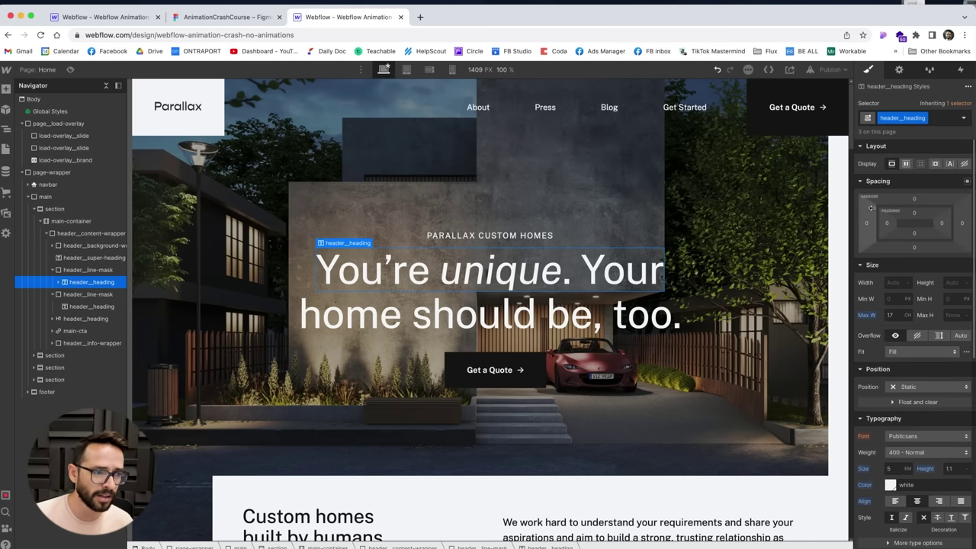
Step: Open the page-load trigger's Load Animation for editing
{"action": "left_click", "coordinate": [769, 209]}
{"action": "left_click", "coordinate": [961, 69]}
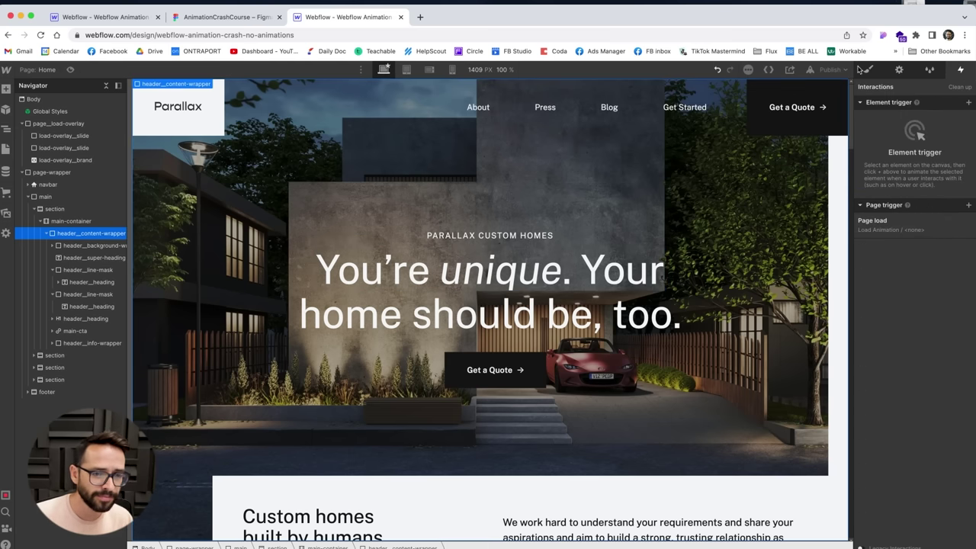
{"action": "left_click", "coordinate": [892, 229]}
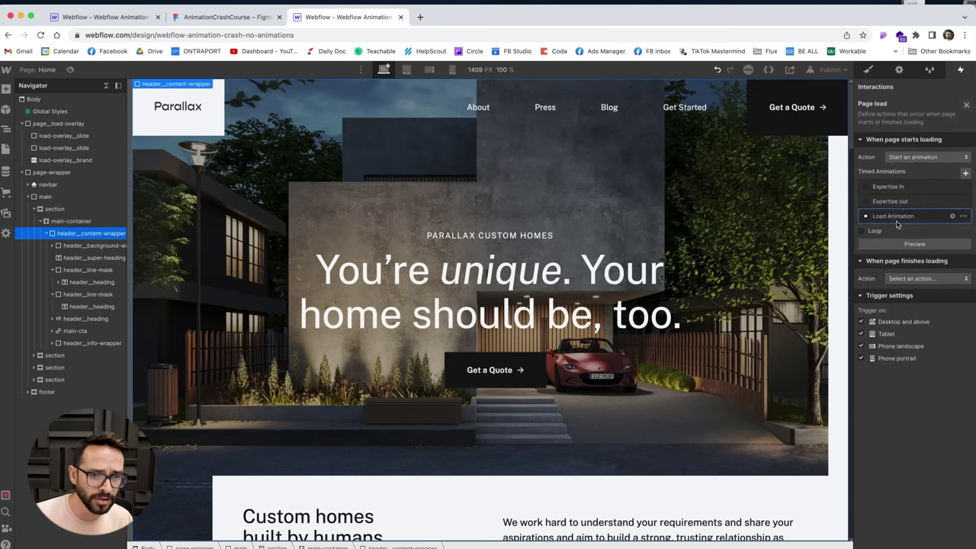
{"action": "left_click", "coordinate": [897, 223]}
{"action": "scroll", "coordinate": [909, 194], "scroll_direction": "down", "scroll_amount": 1}
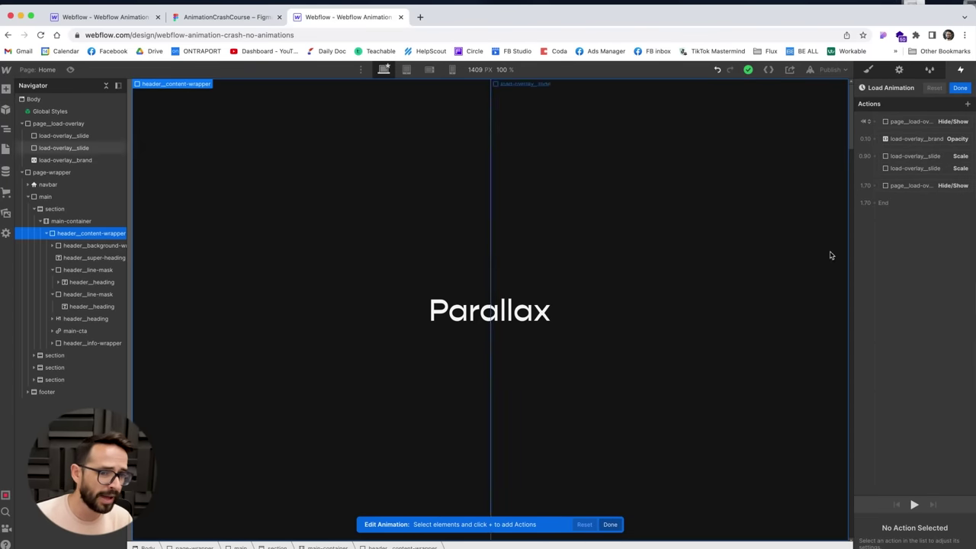
Step: Add a Move action of 120% on the Y axis for the first line's header__heading and set it as initial state
{"action": "left_click", "coordinate": [92, 284]}
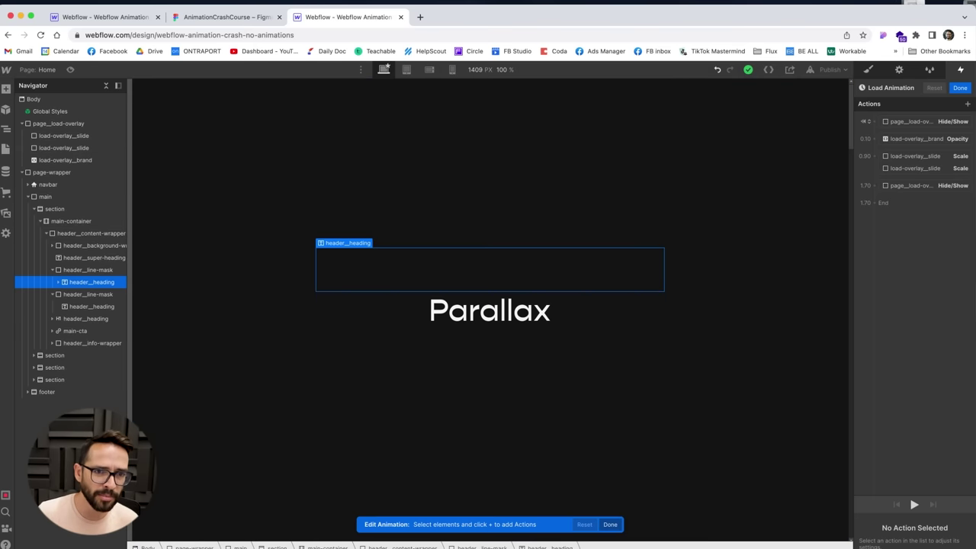
{"action": "left_click", "coordinate": [968, 105]}
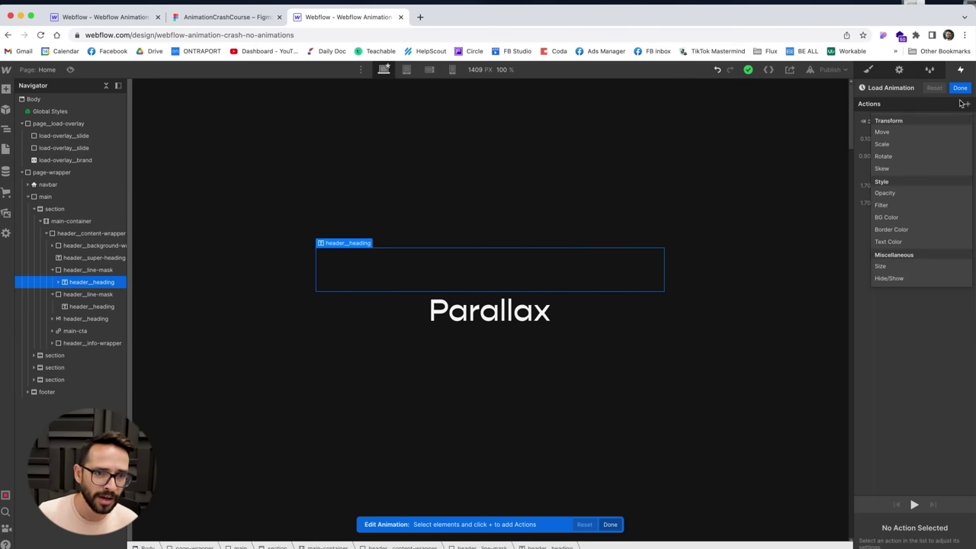
{"action": "left_click", "coordinate": [884, 133]}
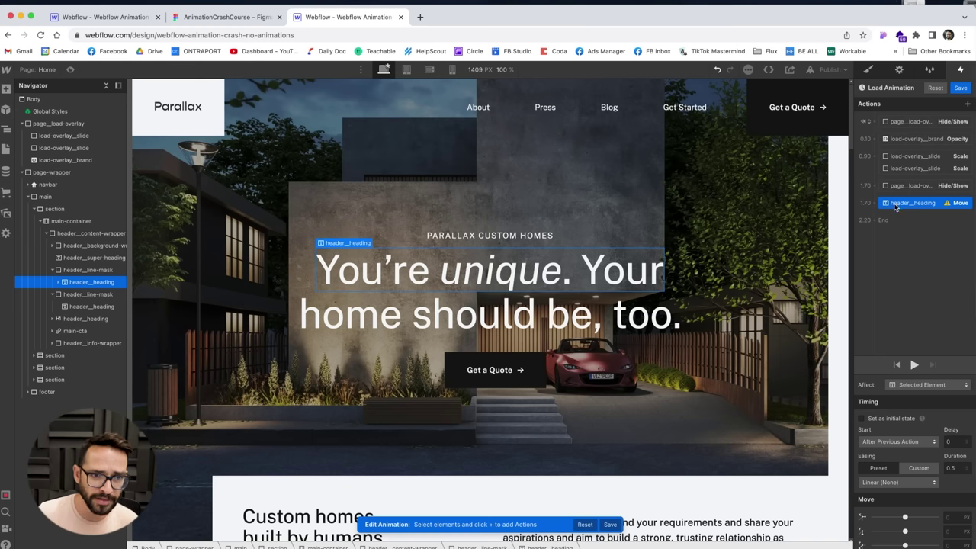
{"action": "left_click", "coordinate": [950, 532]}
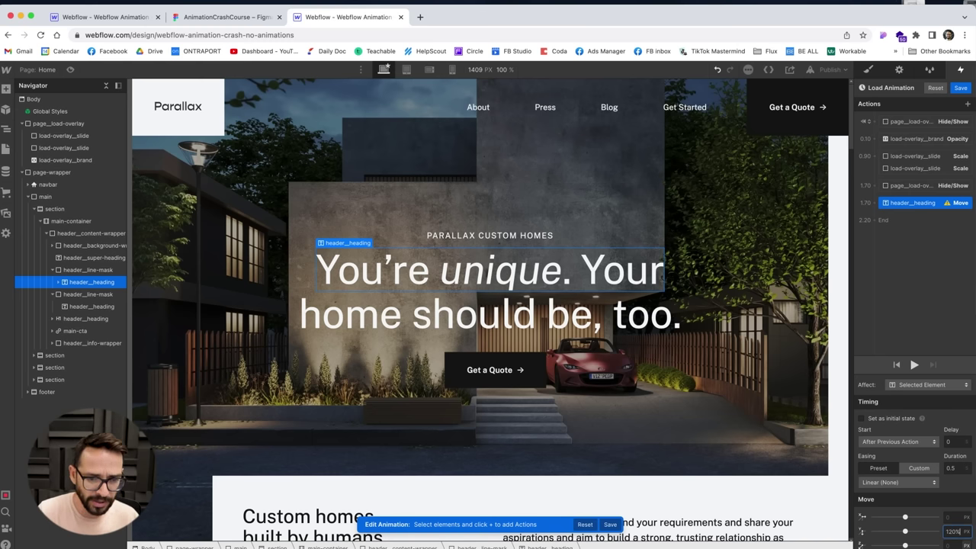
{"action": "type", "text": "120%"}
{"action": "key", "text": "Return"}
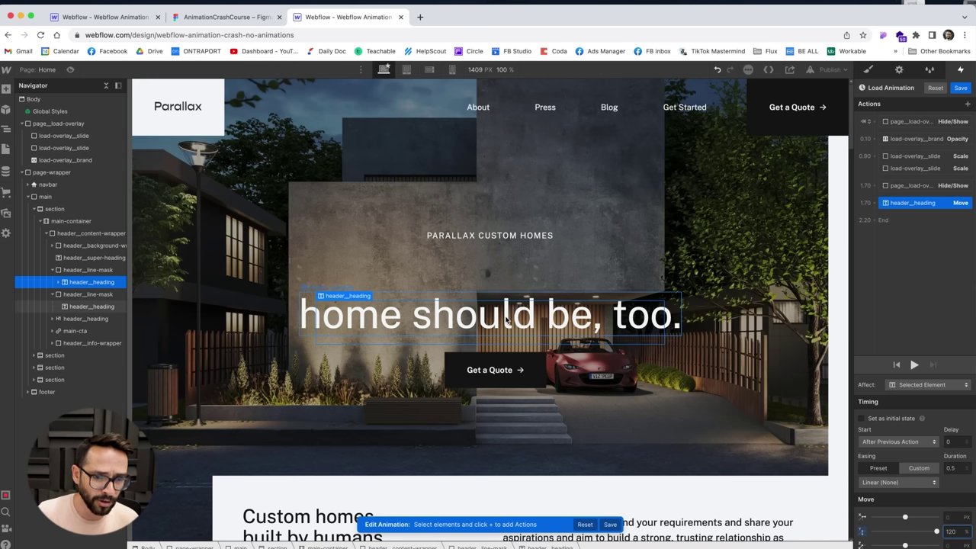
{"action": "left_click", "coordinate": [861, 418]}
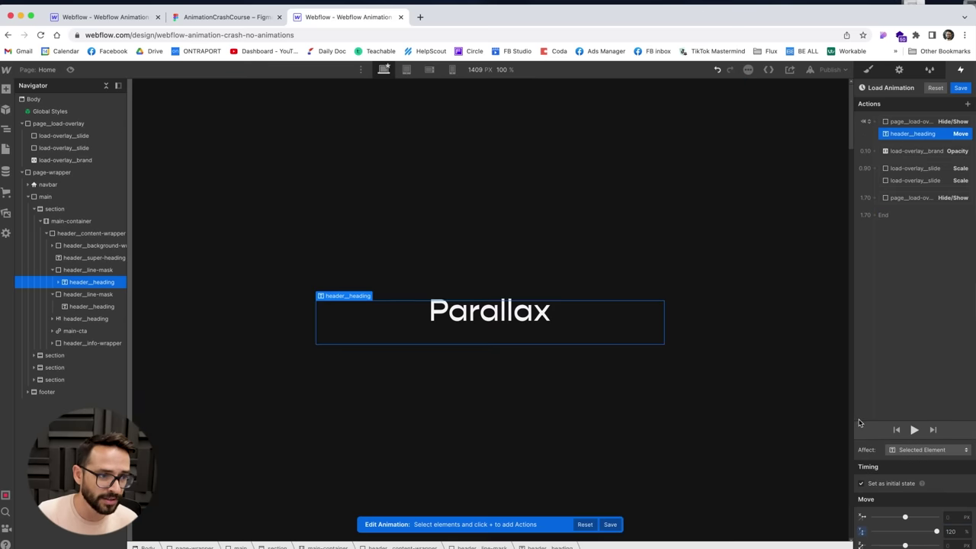
Step: Duplicate the heading's initial Move action, place the copy after the final overlay Hide/Show action, and set its Y value to 0%
{"action": "right_click", "coordinate": [919, 136]}
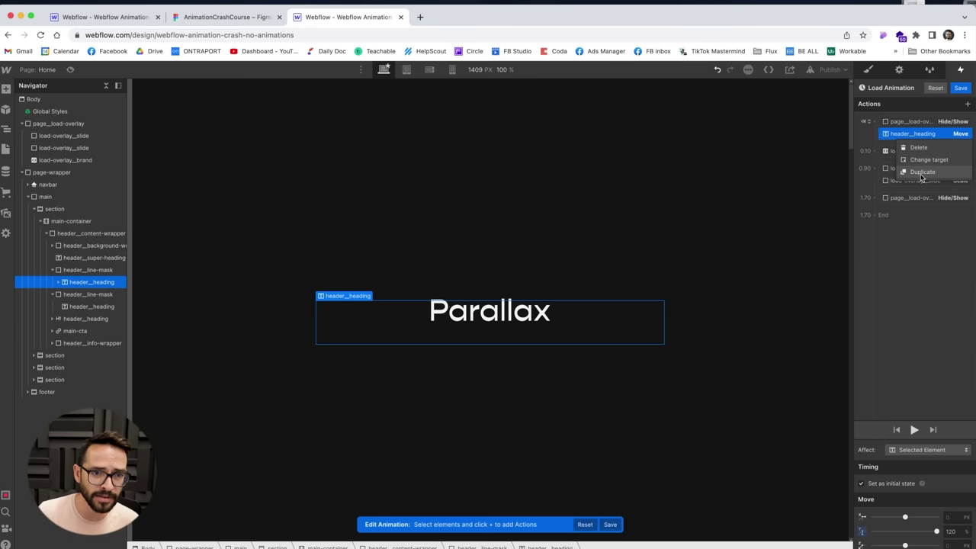
{"action": "left_click", "coordinate": [922, 172]}
{"action": "left_click_drag", "start_coordinate": [924, 155], "coordinate": [919, 210]}
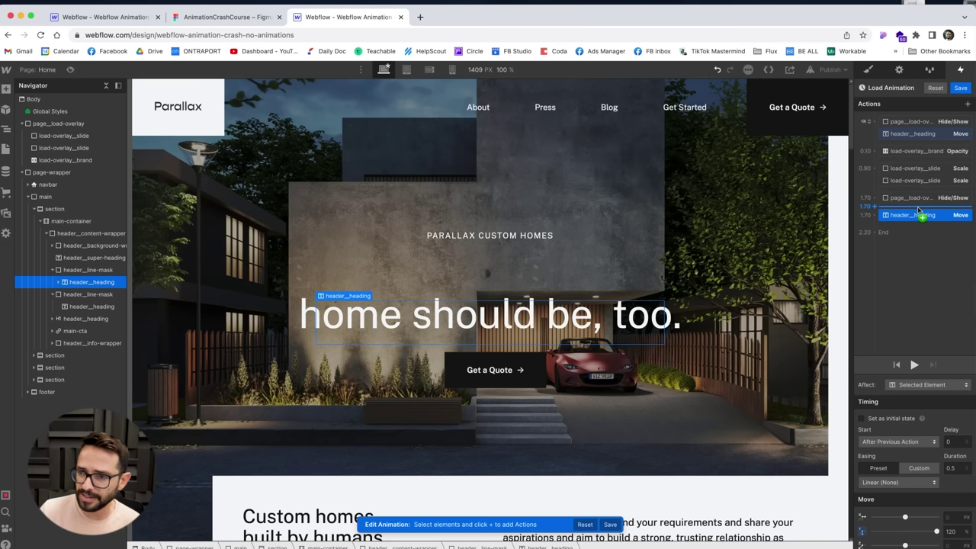
{"action": "left_click_drag", "start_coordinate": [919, 211], "coordinate": [920, 218]}
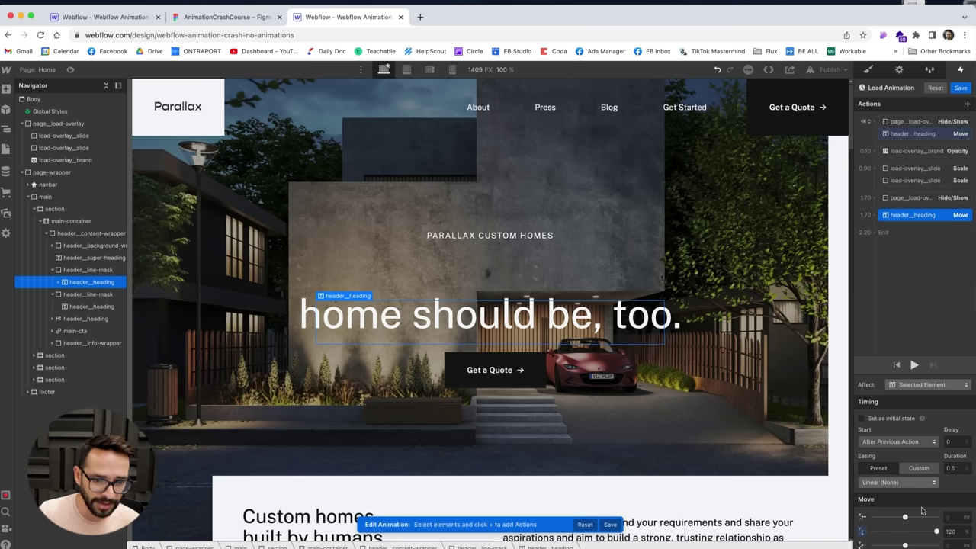
{"action": "left_click", "coordinate": [952, 532]}
{"action": "type", "text": "0"}
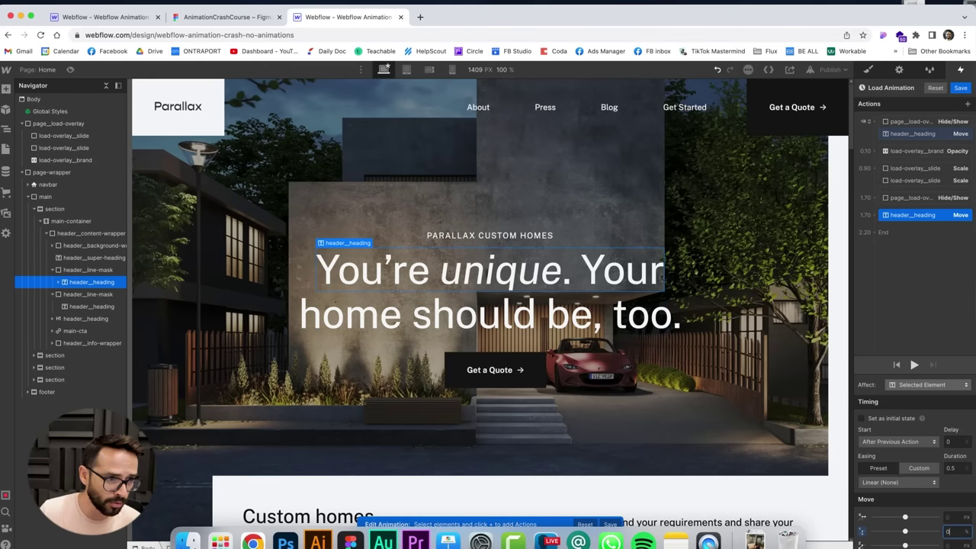
Step: Give the heading's closing Move action a 0.6 s duration with Out Cubic easing, and preview the animation
{"action": "left_click", "coordinate": [955, 468]}
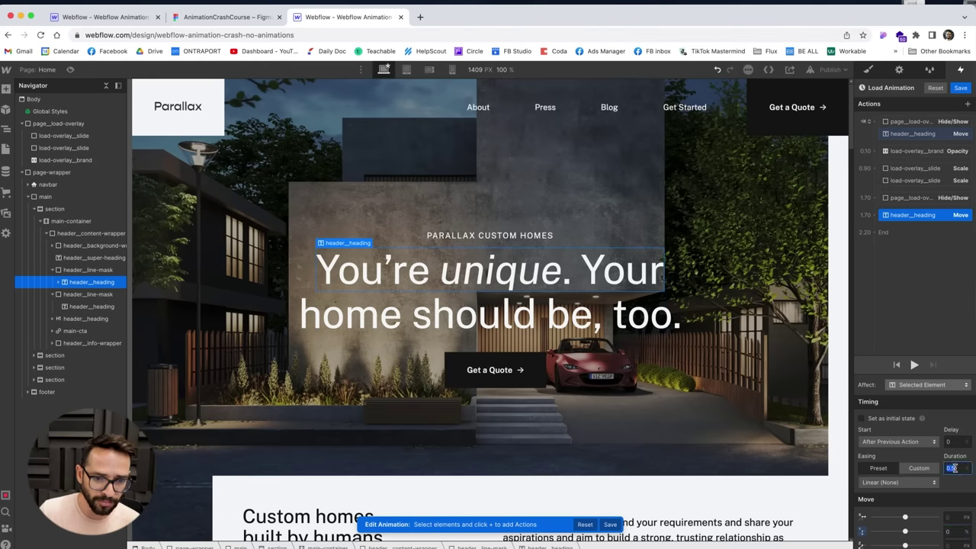
{"action": "type", "text": "0"}
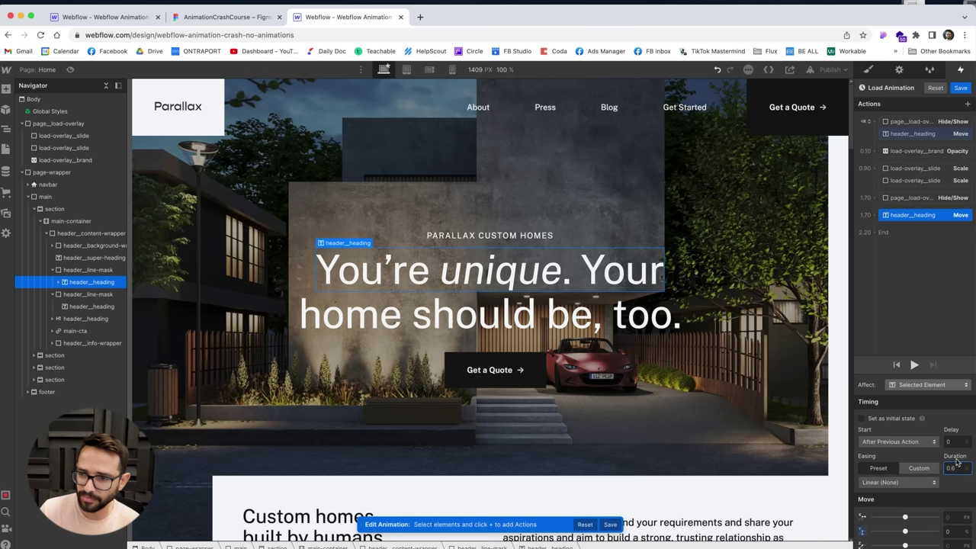
{"action": "left_click", "coordinate": [889, 483]}
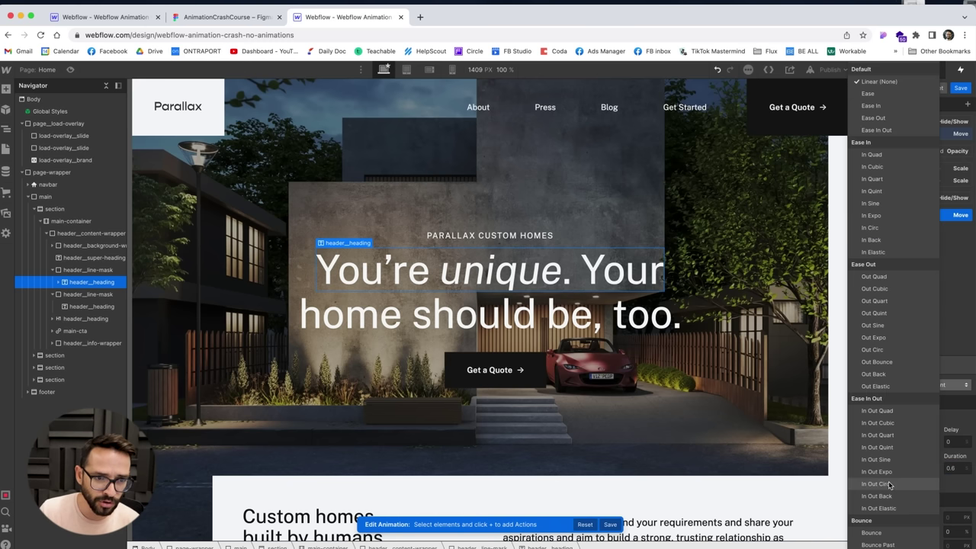
{"action": "left_click", "coordinate": [897, 295]}
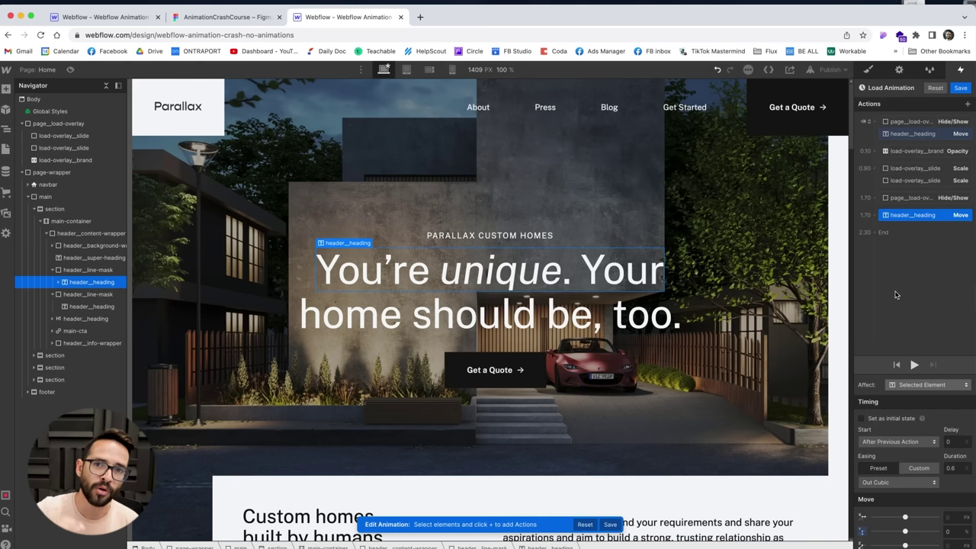
{"action": "left_click", "coordinate": [915, 366]}
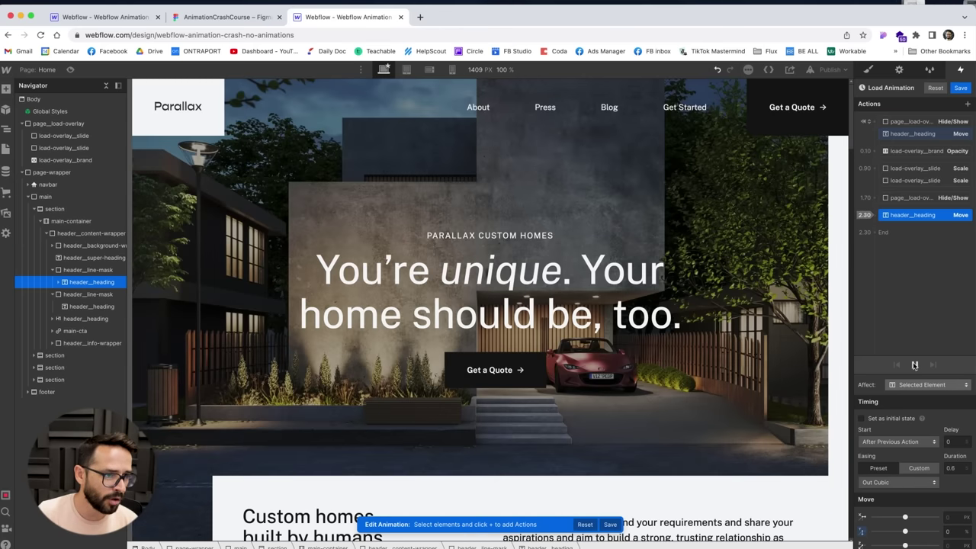
{"action": "left_click_drag", "start_coordinate": [942, 216], "coordinate": [939, 222]}
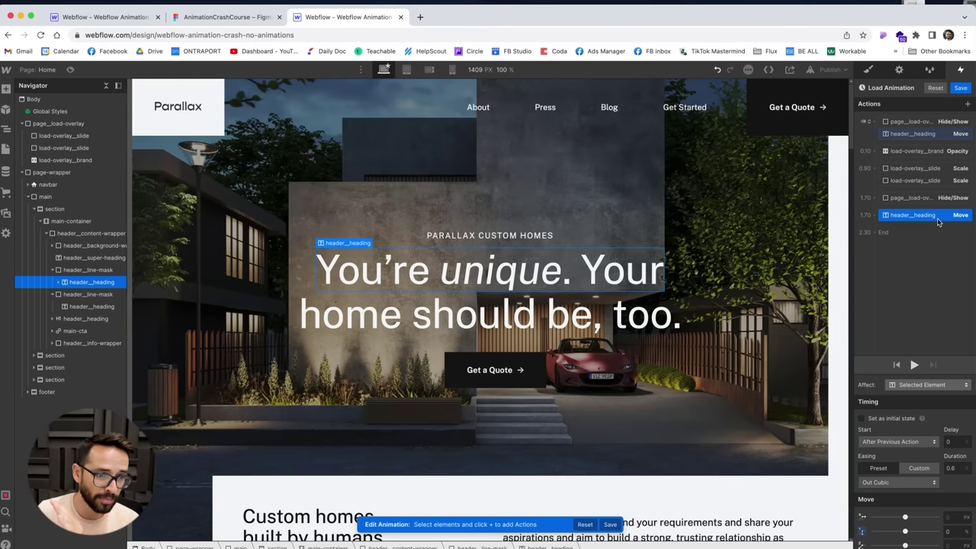
{"action": "left_click", "coordinate": [914, 367]}
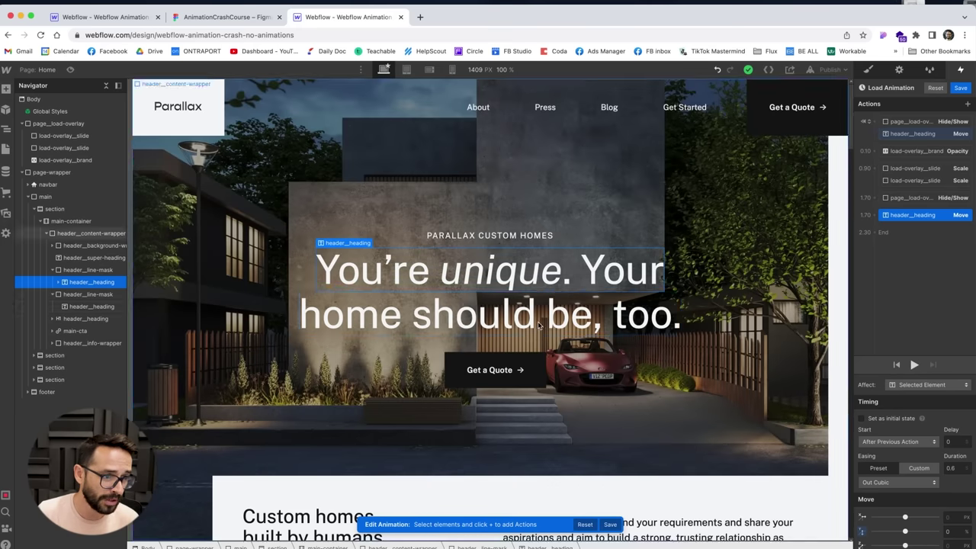
Step: Duplicate the 120% initial-state Move action, keep the copy among the initial states, and retarget it to the second line's header__heading
{"action": "left_click", "coordinate": [908, 138]}
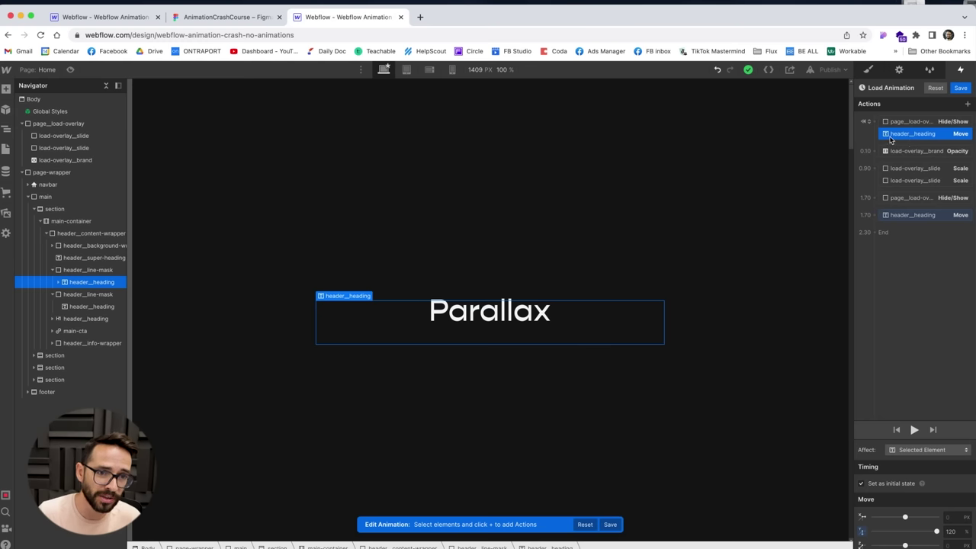
{"action": "right_click", "coordinate": [906, 138]}
{"action": "left_click", "coordinate": [915, 172]}
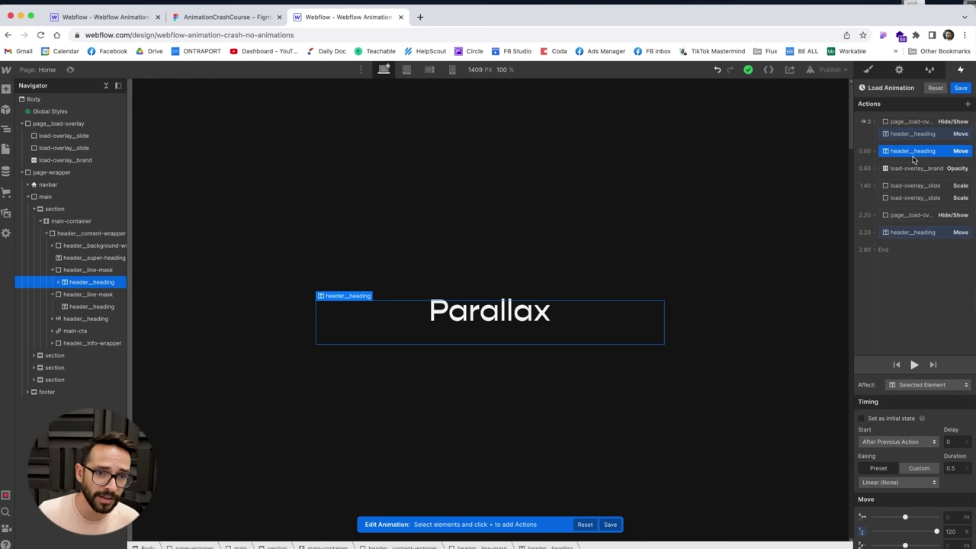
{"action": "mouse_move", "coordinate": [914, 151]}
{"action": "left_mouse_down"}
{"action": "mouse_move", "coordinate": [912, 132]}
{"action": "mouse_move", "coordinate": [911, 145]}
{"action": "left_mouse_up"}
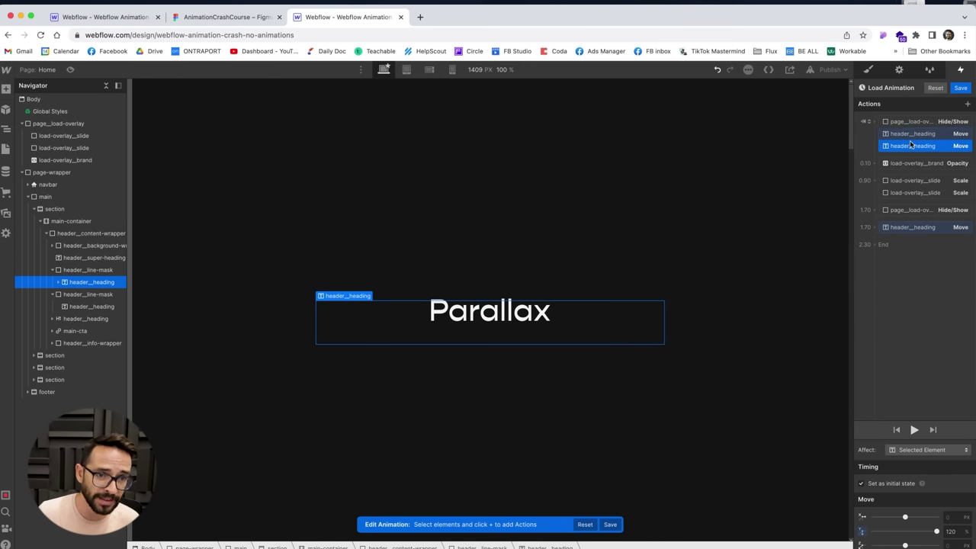
{"action": "right_click", "coordinate": [922, 148]}
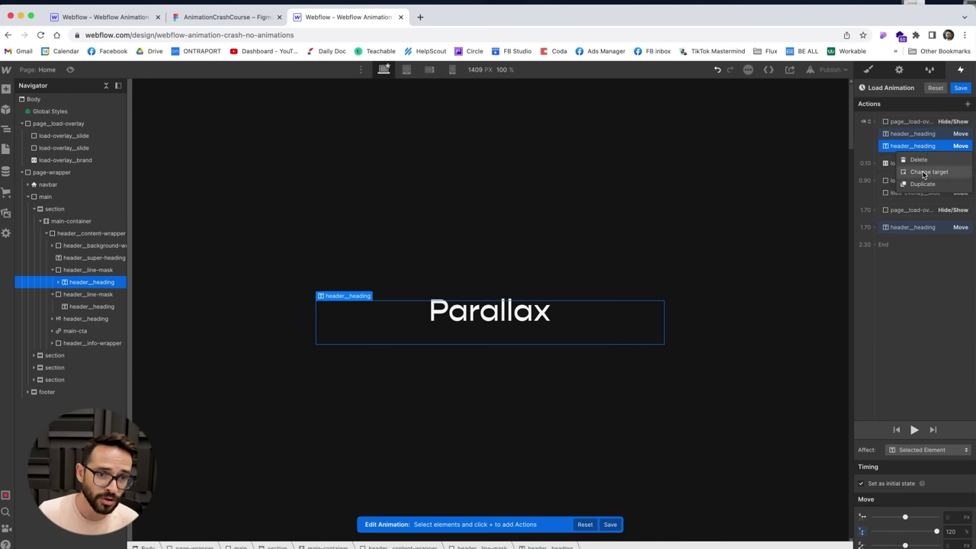
{"action": "left_click", "coordinate": [924, 172]}
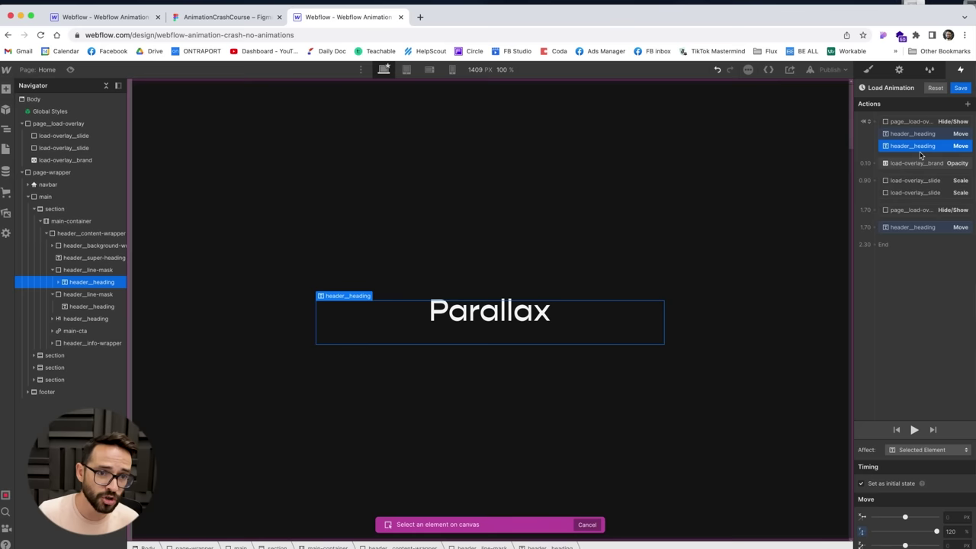
{"action": "left_click", "coordinate": [86, 308]}
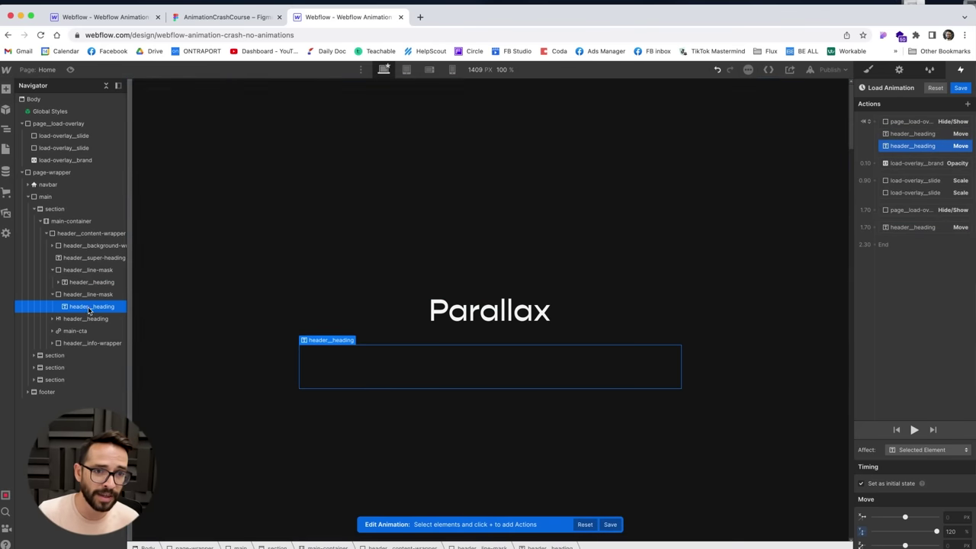
Step: Duplicate the first line's closing Move action, retarget the copy to the second line's header__heading, and preview the animation
{"action": "left_click", "coordinate": [912, 229]}
{"action": "right_click", "coordinate": [913, 229]}
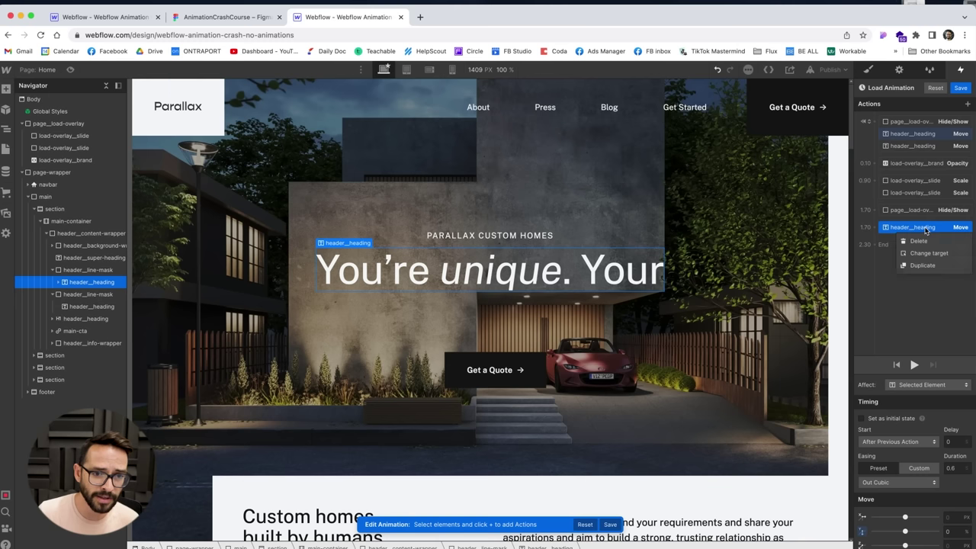
{"action": "left_click", "coordinate": [923, 265]}
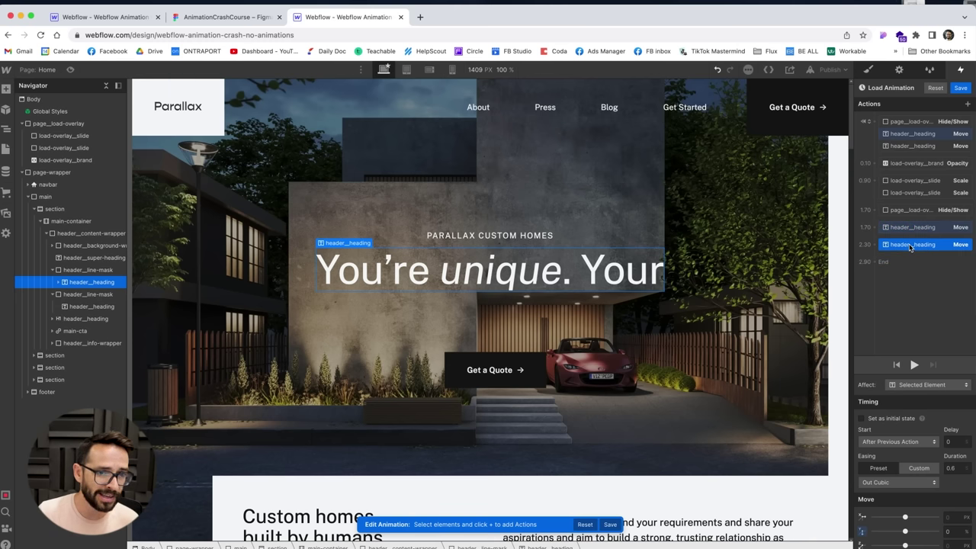
{"action": "right_click", "coordinate": [910, 248]}
{"action": "left_click", "coordinate": [916, 266]}
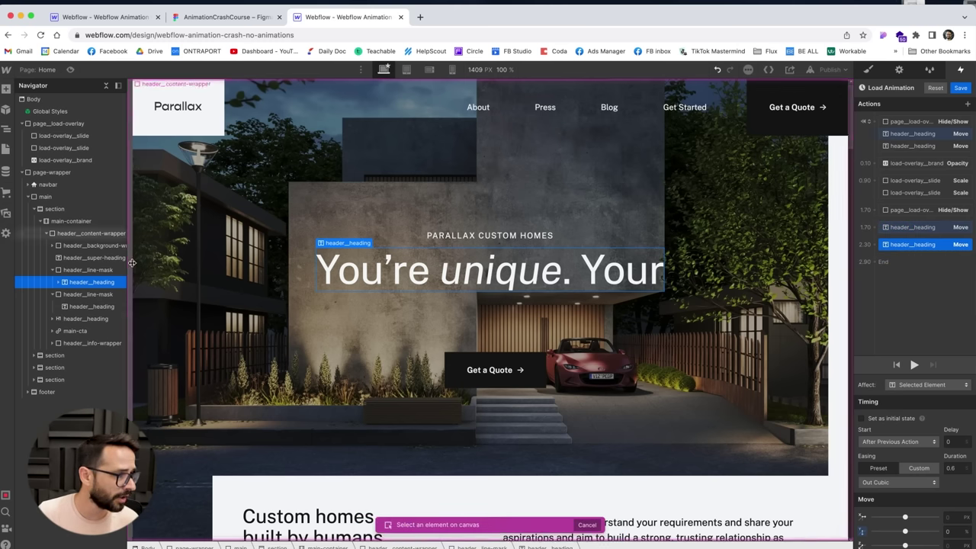
{"action": "left_click", "coordinate": [106, 308]}
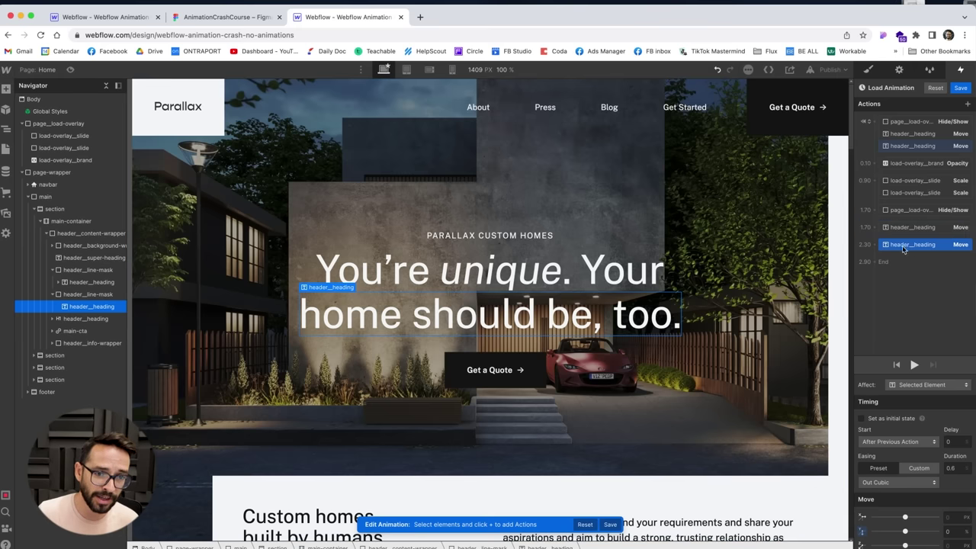
{"action": "left_click", "coordinate": [916, 365]}
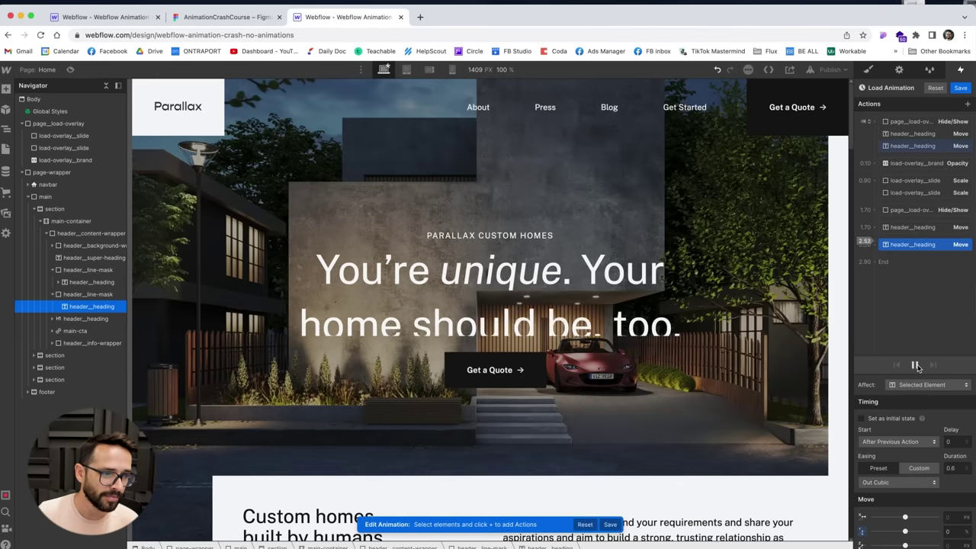
Step: Start the second line's closing Move action with the previous action at a 0.2 s delay, and preview the staggered reveal
{"action": "mouse_move", "coordinate": [913, 219]}
{"action": "left_mouse_down"}
{"action": "mouse_move", "coordinate": [919, 226]}
{"action": "mouse_move", "coordinate": [893, 246]}
{"action": "mouse_move", "coordinate": [929, 231]}
{"action": "mouse_move", "coordinate": [919, 256]}
{"action": "mouse_move", "coordinate": [912, 229]}
{"action": "mouse_move", "coordinate": [903, 242]}
{"action": "left_mouse_up"}
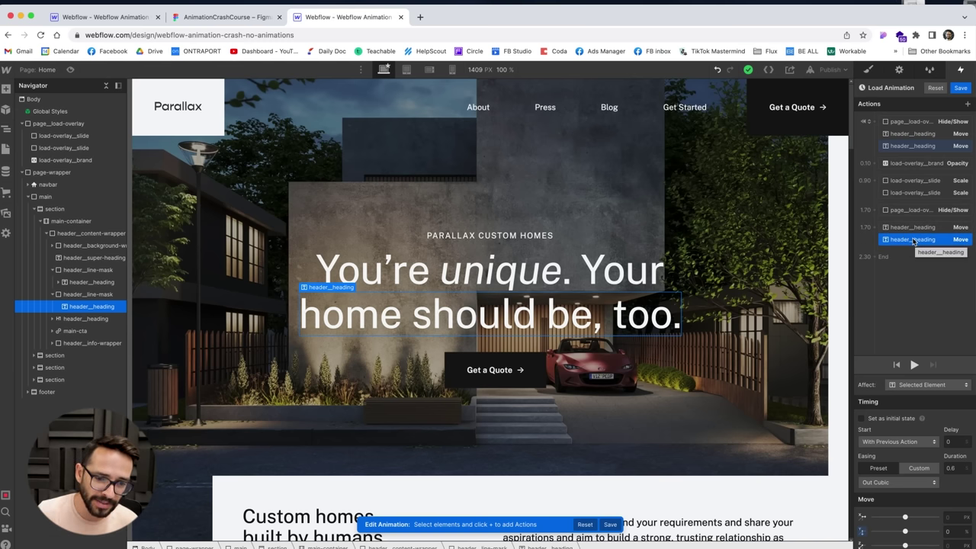
{"action": "left_click", "coordinate": [949, 430]}
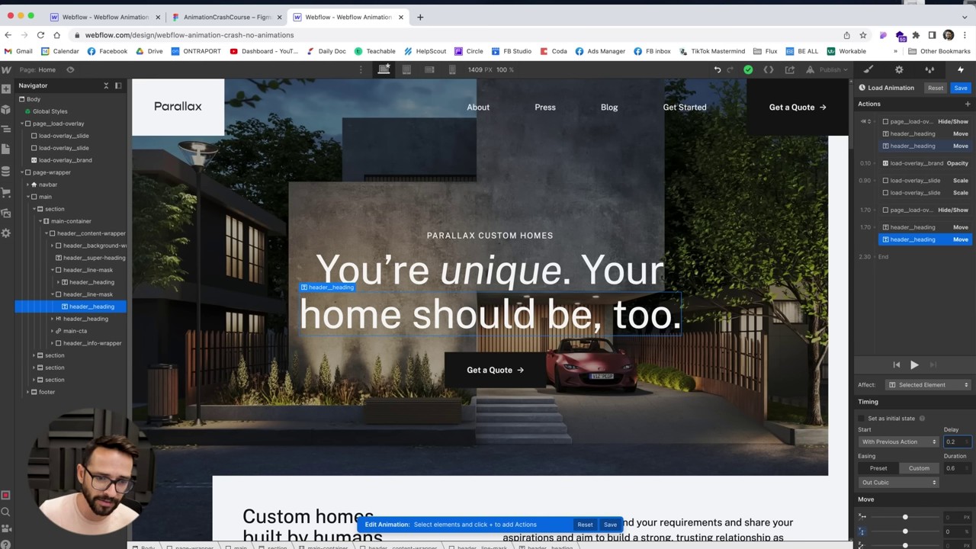
{"action": "left_click", "coordinate": [914, 367]}
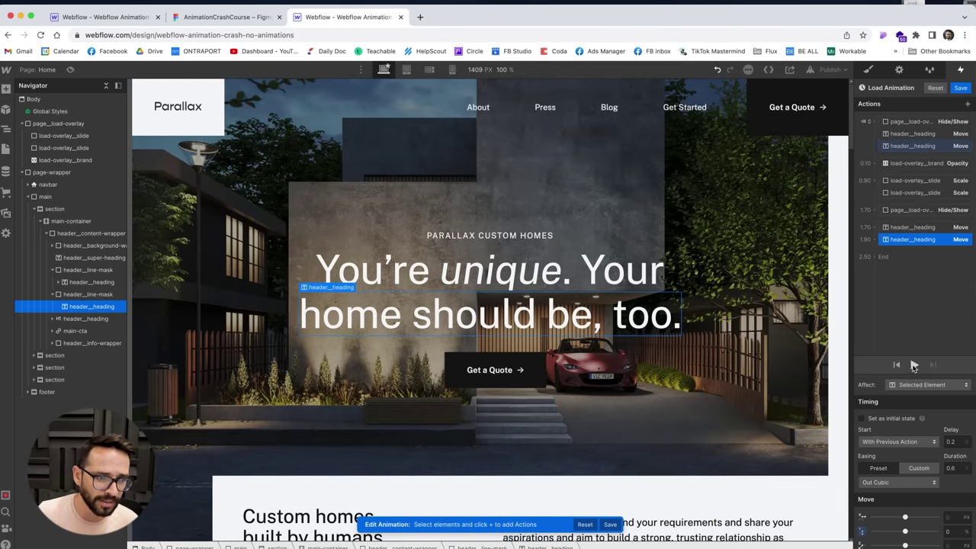
{"action": "left_click", "coordinate": [914, 367]}
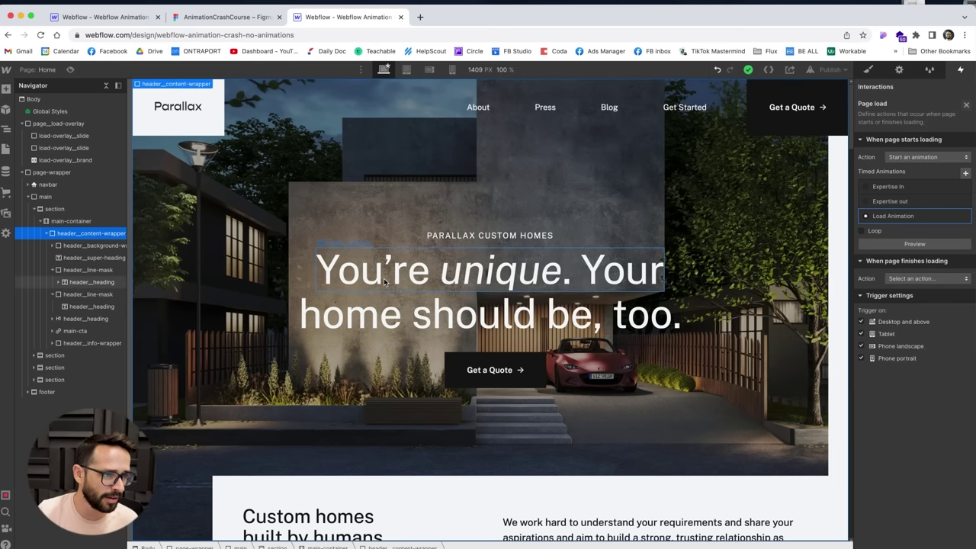
Step: Try a 2D skew transform of about 11 degrees on the Y axis in the first line's header__heading style
{"action": "left_click", "coordinate": [968, 106]}
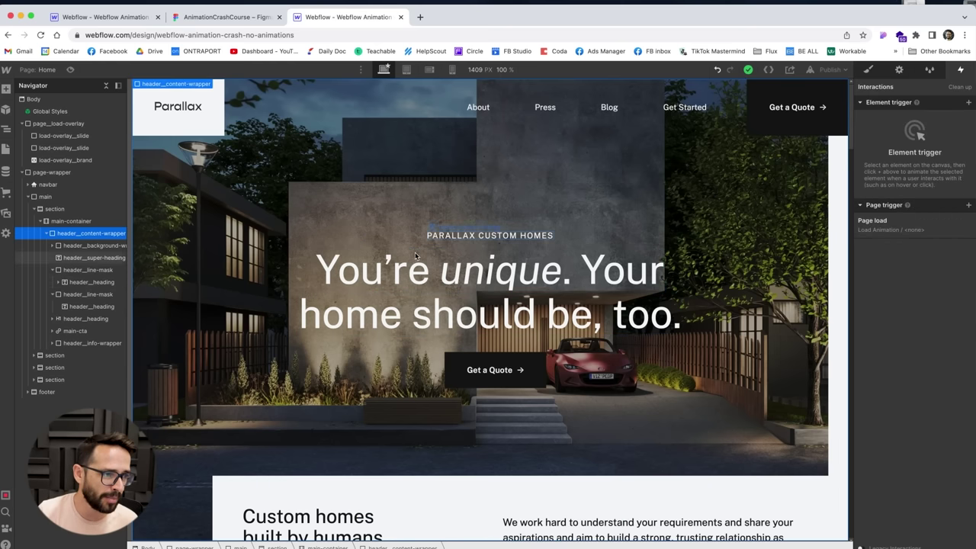
{"action": "left_click", "coordinate": [380, 281]}
{"action": "key", "text": "s"}
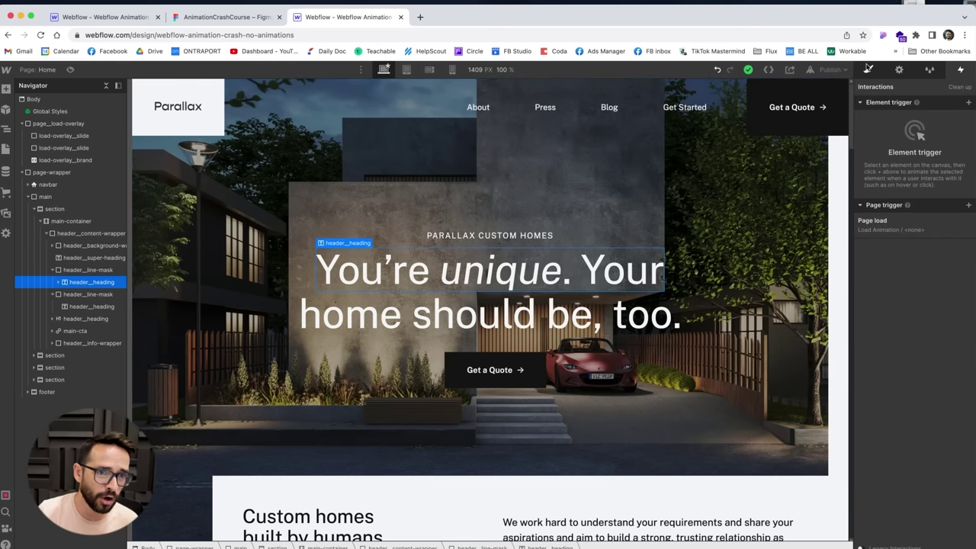
{"action": "scroll", "coordinate": [870, 459], "scroll_direction": "down", "scroll_amount": 5}
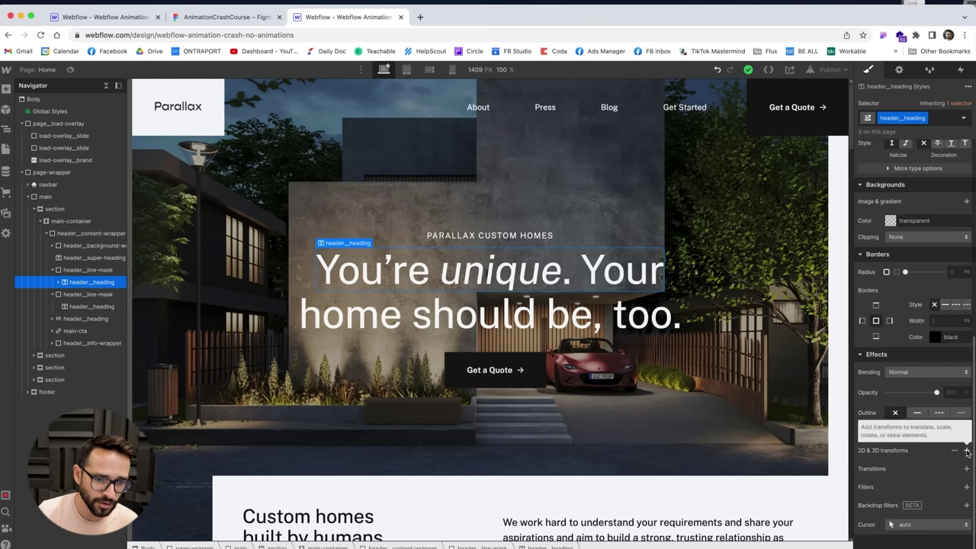
{"action": "left_click", "coordinate": [967, 452]}
{"action": "left_click", "coordinate": [959, 486]}
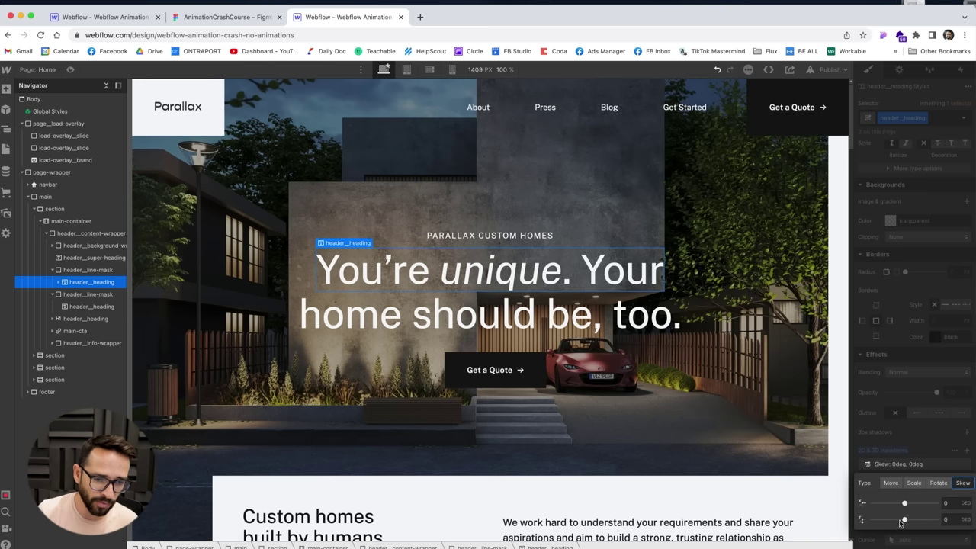
{"action": "left_click_drag", "start_coordinate": [904, 520], "coordinate": [910, 520]}
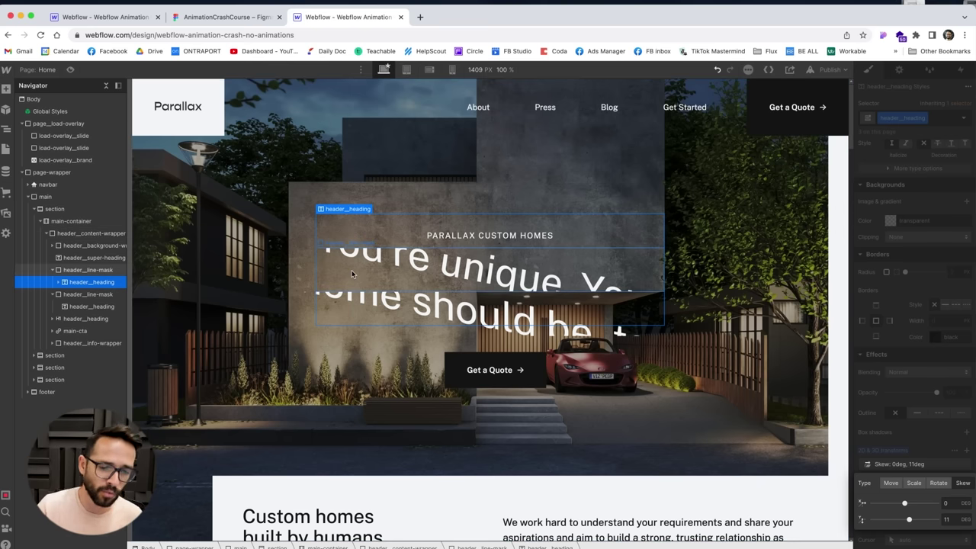
Step: Set the trial Y skew back to 0 degrees and remove the skew transform from the header__heading style
{"action": "left_click_drag", "start_coordinate": [909, 520], "coordinate": [904, 520]}
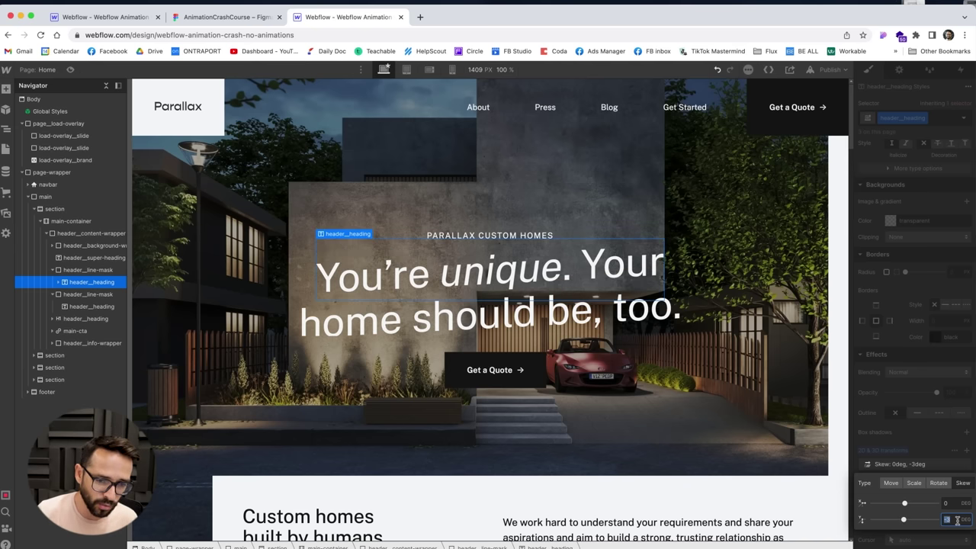
{"action": "type", "text": "0"}
{"action": "left_click", "coordinate": [941, 464]}
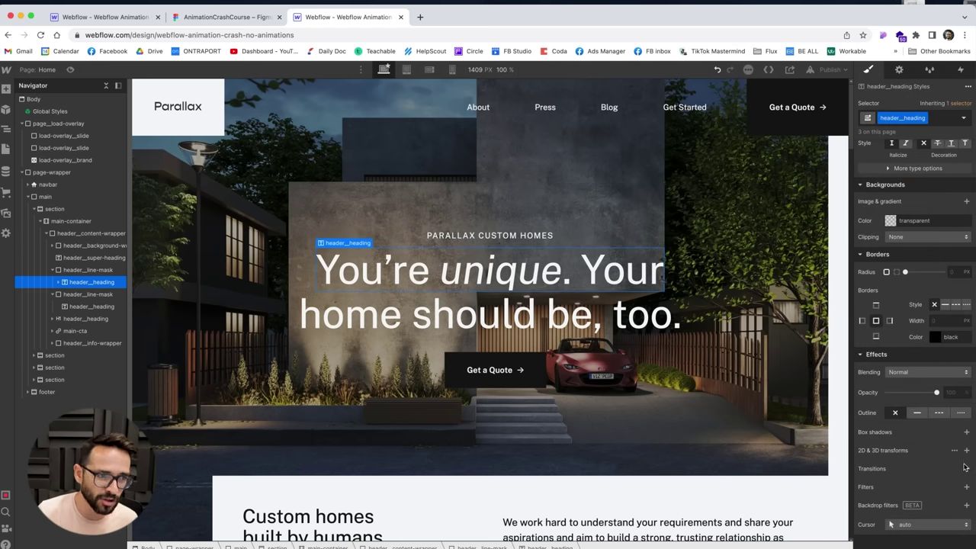
{"action": "scroll", "coordinate": [902, 486], "scroll_direction": "up", "scroll_amount": 10}
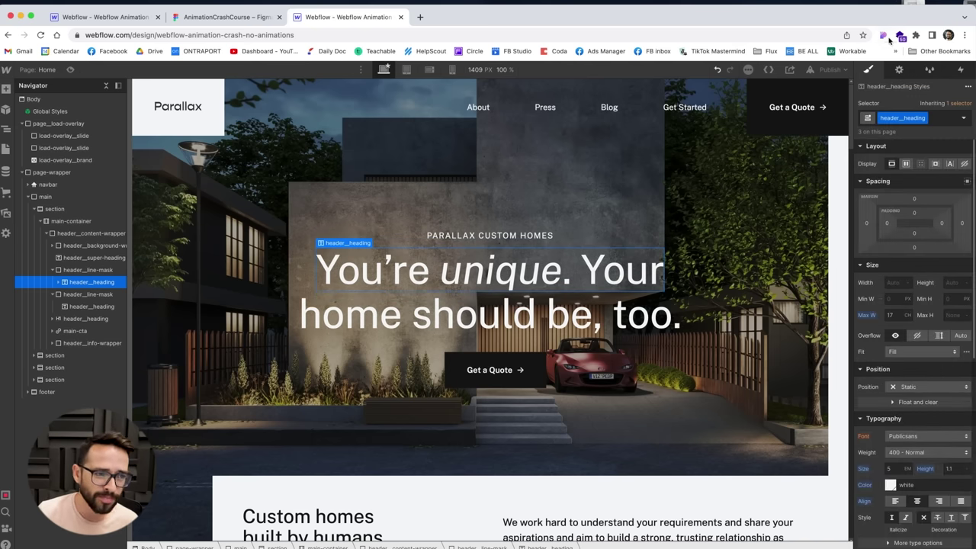
Step: Reopen the page-load animation and add an initial-state Skew action of 4 degrees on the Y axis for the first heading line
{"action": "left_click", "coordinate": [963, 69]}
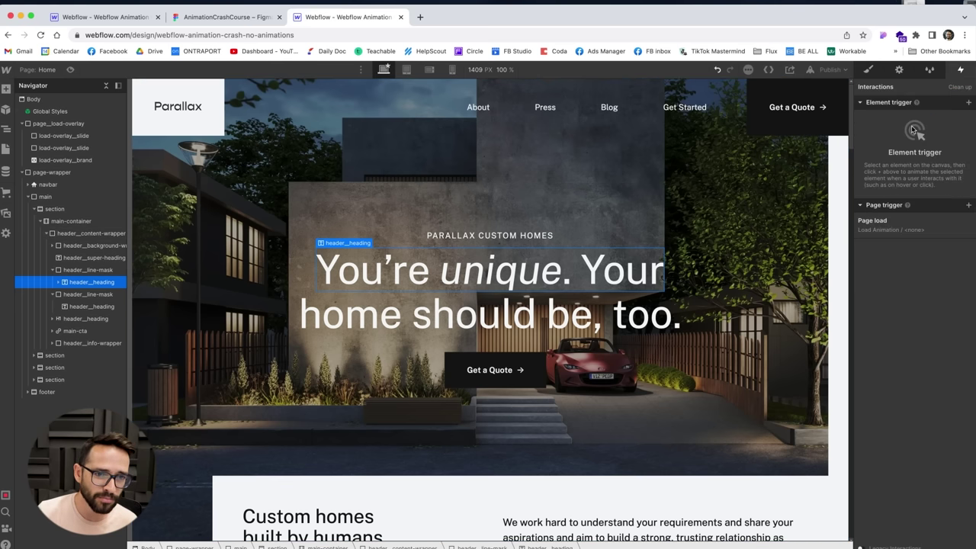
{"action": "left_click", "coordinate": [887, 216]}
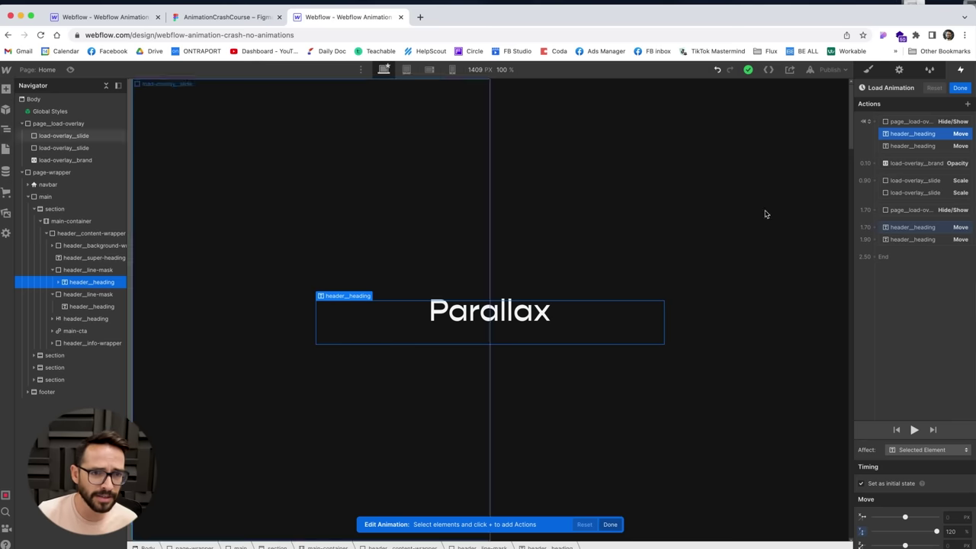
{"action": "left_click", "coordinate": [968, 105]}
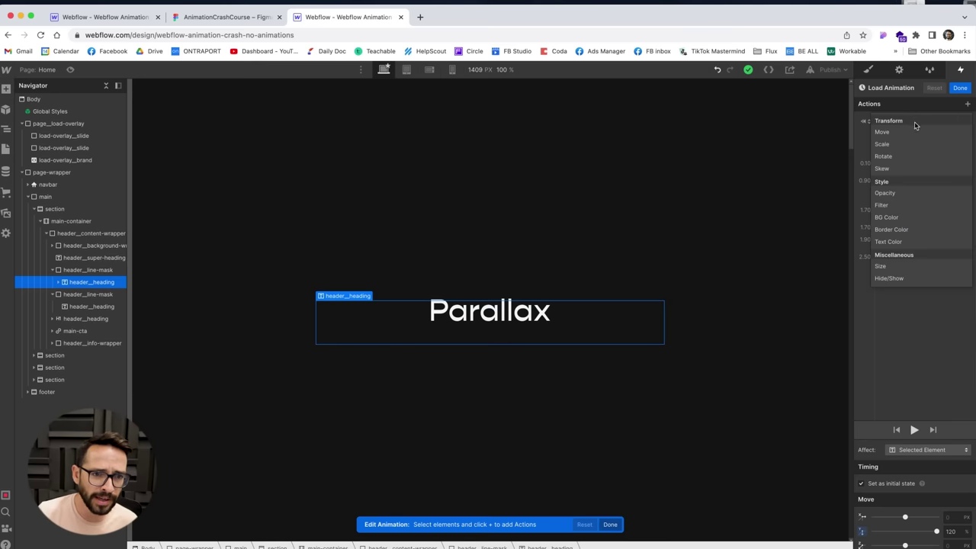
{"action": "left_click", "coordinate": [883, 169]}
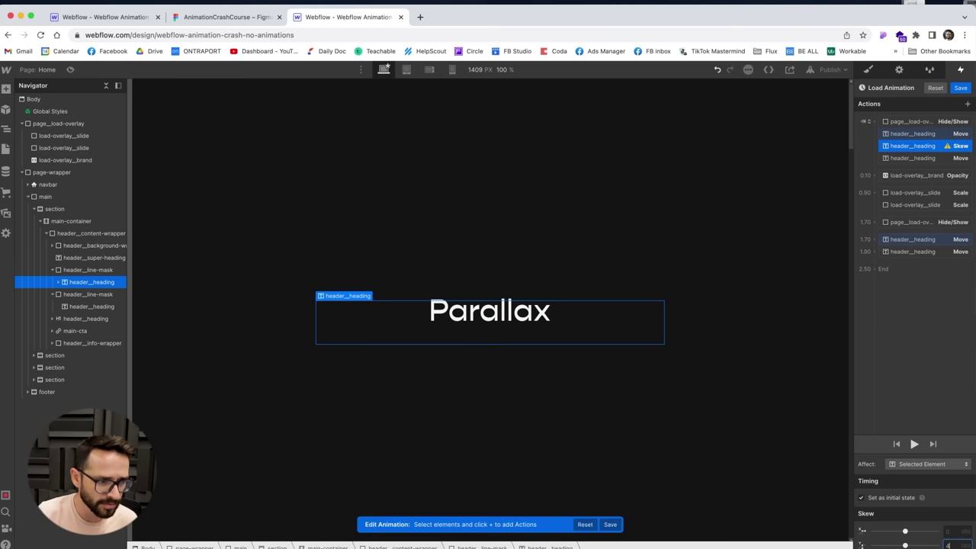
{"action": "key", "text": "Return"}
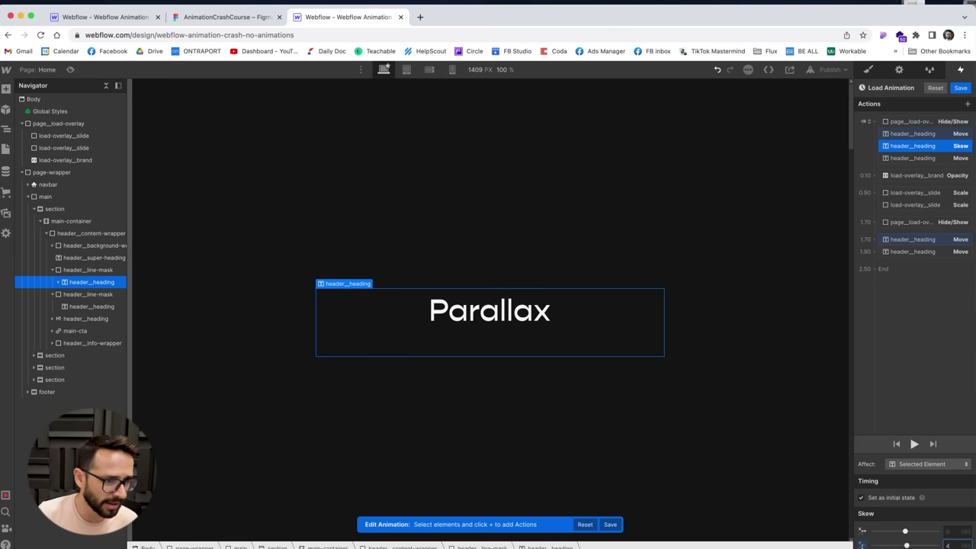
Step: Duplicate the first line's initial Skew action, place the copy at the end of the animation, and set its Y skew to 0 degrees
{"action": "right_click", "coordinate": [913, 147]}
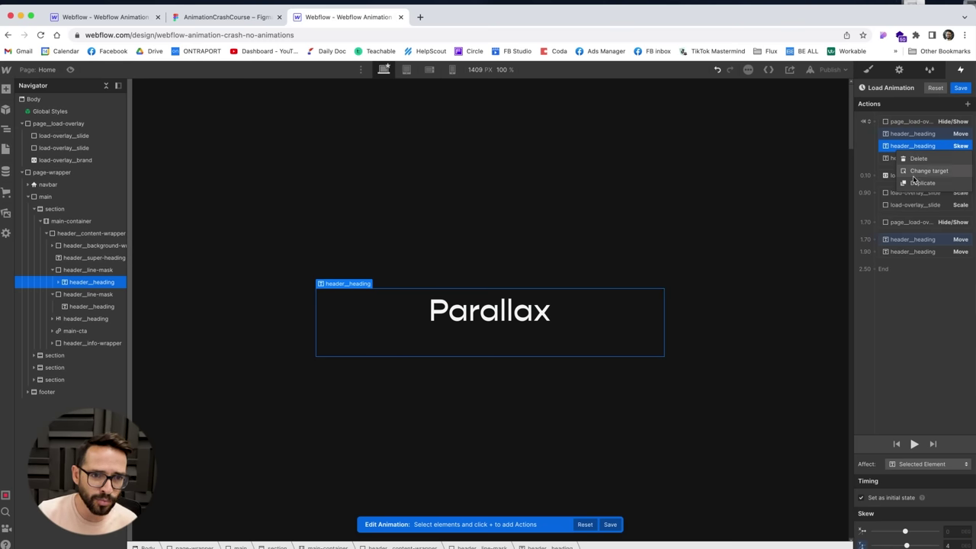
{"action": "left_click", "coordinate": [914, 181]}
{"action": "left_click_drag", "start_coordinate": [931, 177], "coordinate": [932, 276]}
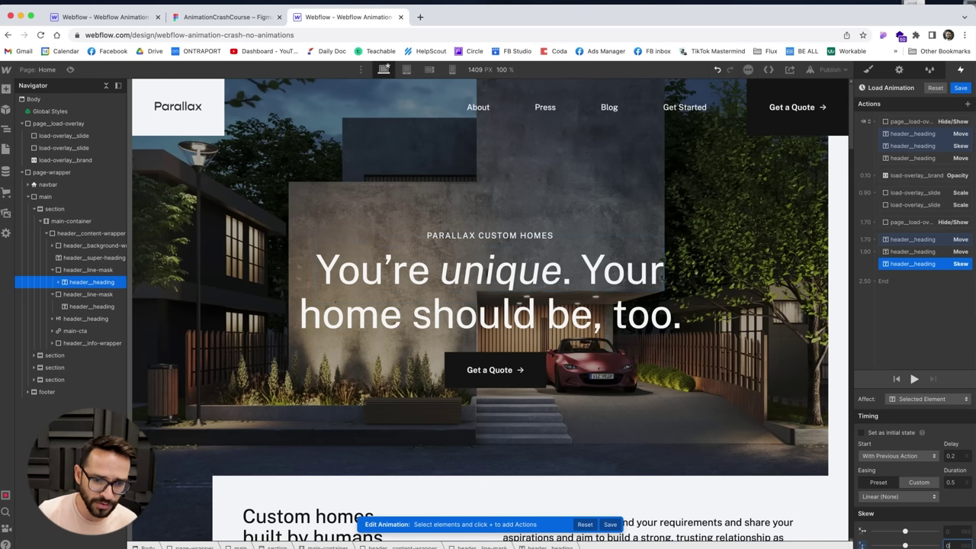
Step: Give the closing Skew a 0.6 s duration, 0 delay and Out Cubic easing, place it right after the first line's closing Move, and preview
{"action": "double_click", "coordinate": [950, 483]}
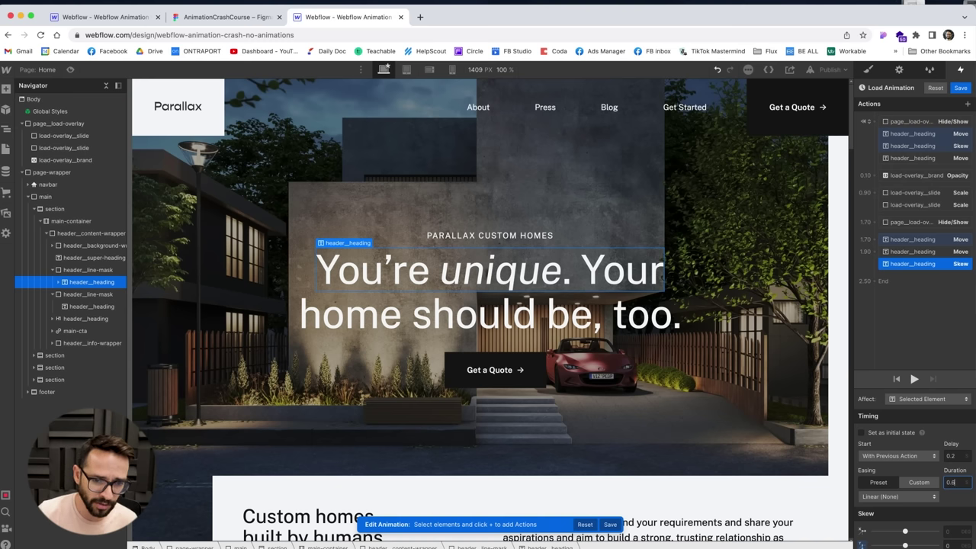
{"action": "double_click", "coordinate": [952, 456]}
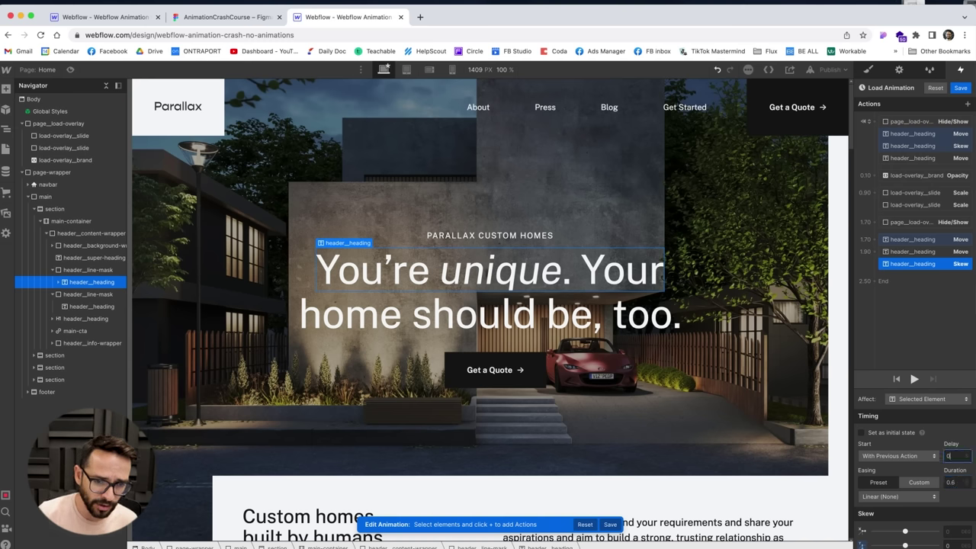
{"action": "left_click_drag", "start_coordinate": [915, 264], "coordinate": [919, 248]}
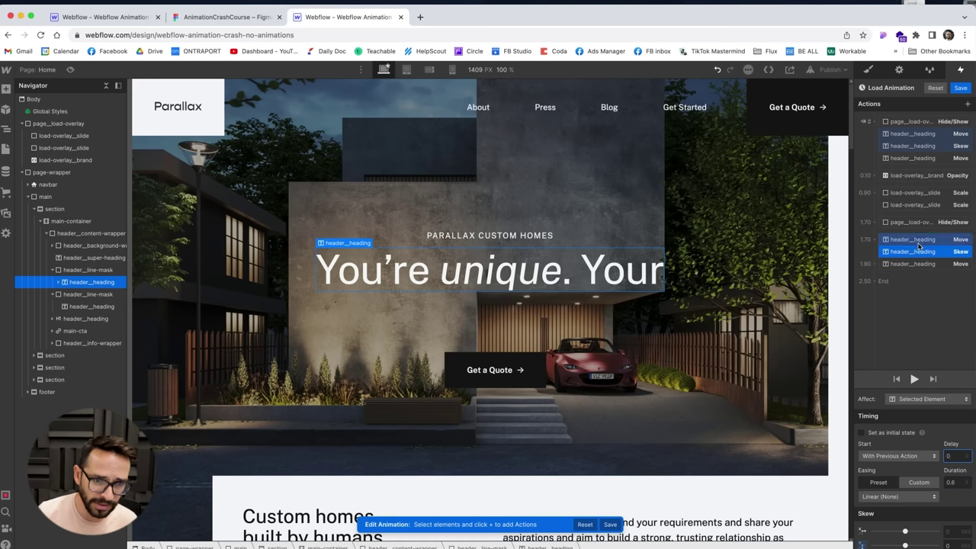
{"action": "left_click", "coordinate": [899, 496]}
{"action": "left_click", "coordinate": [908, 289]}
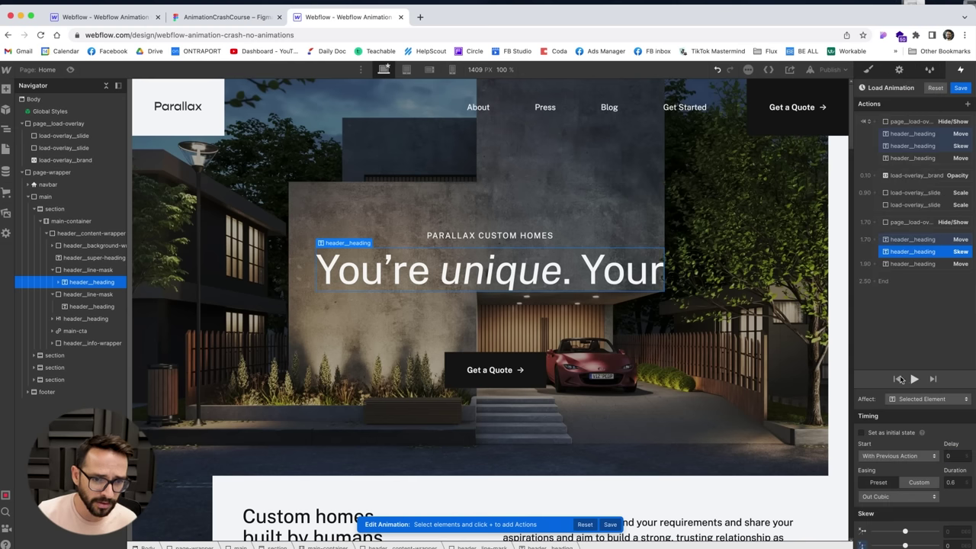
{"action": "left_click", "coordinate": [916, 380]}
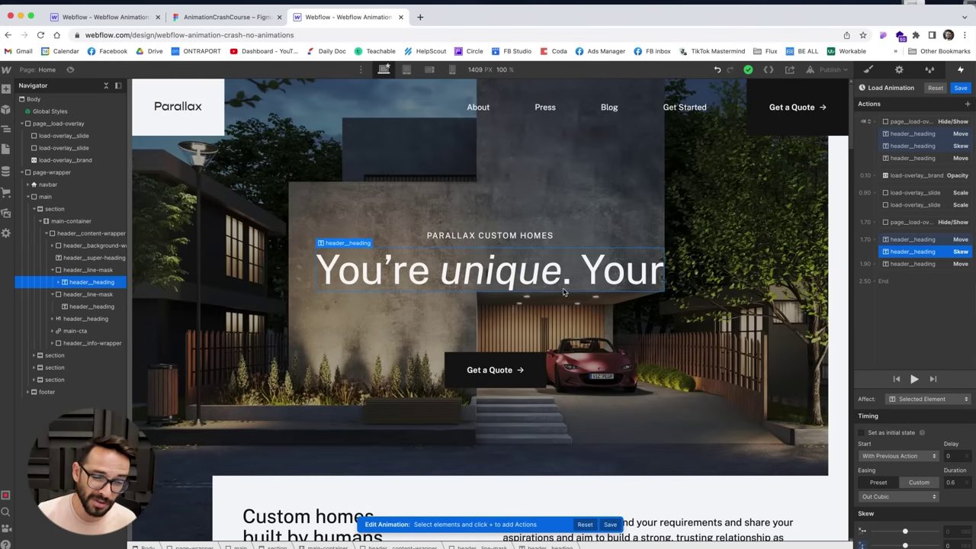
Step: Set the duration of the first line's closing Move and Skew actions to 1.2 s
{"action": "left_click_drag", "start_coordinate": [940, 253], "coordinate": [938, 249]}
{"action": "left_click", "coordinate": [928, 242]}
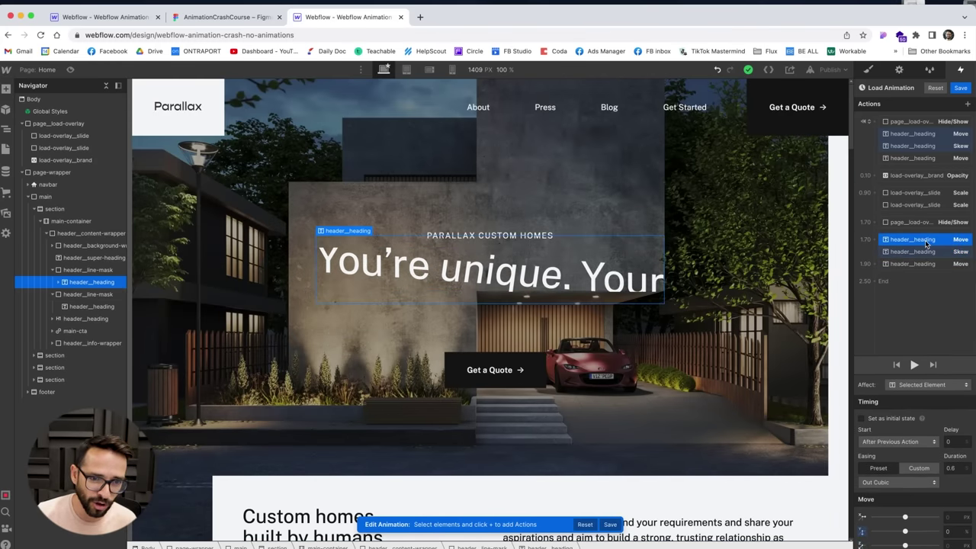
{"action": "left_click", "coordinate": [952, 467]}
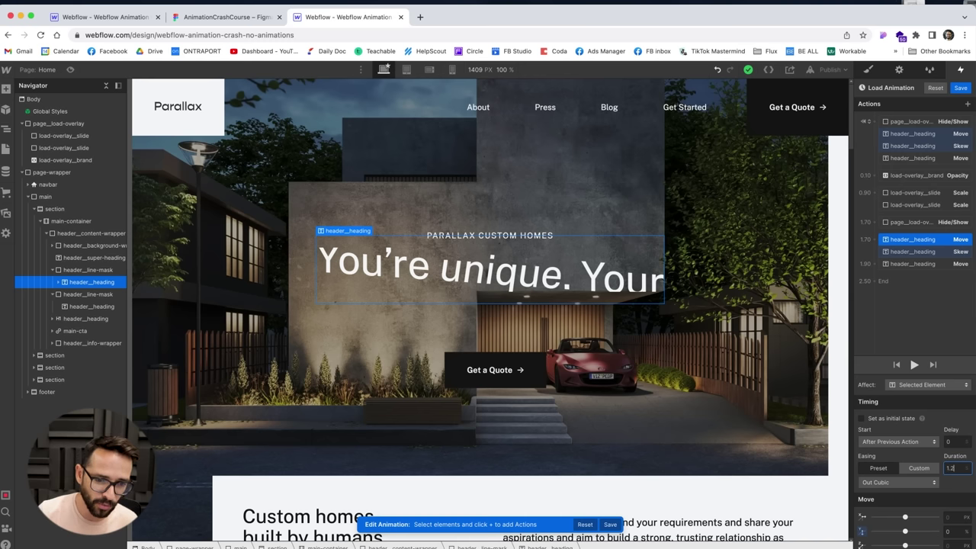
{"action": "type", "text": "1.2"}
{"action": "key", "text": "Return"}
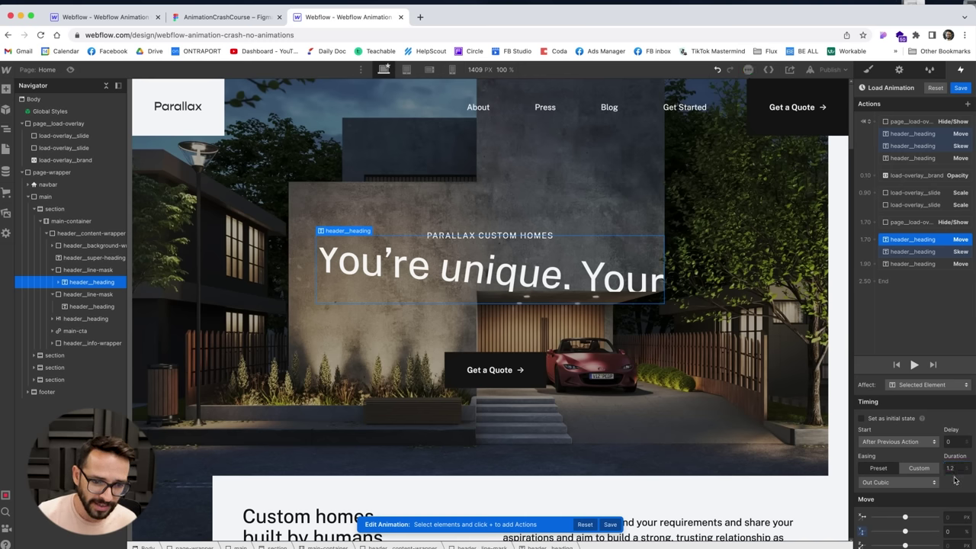
{"action": "left_click", "coordinate": [915, 251]}
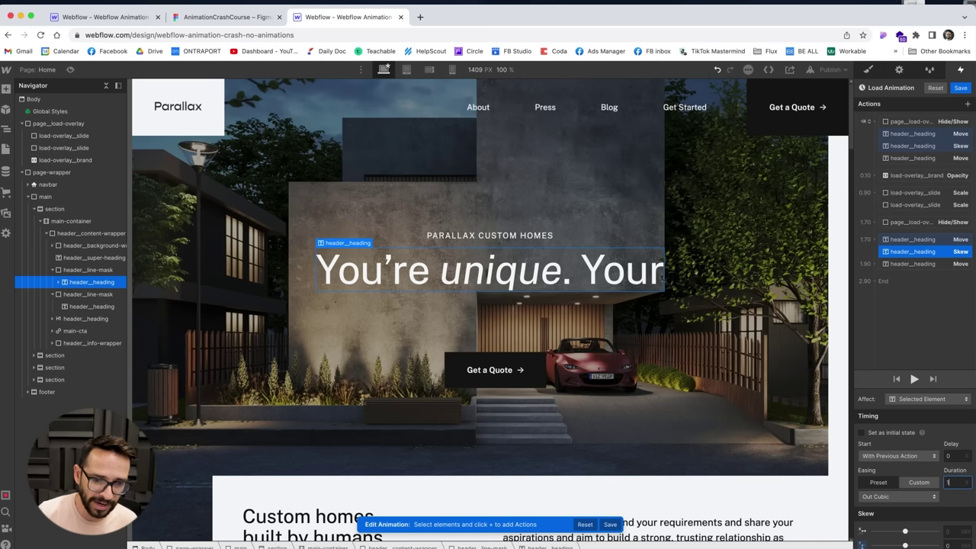
{"action": "key", "text": "Return"}
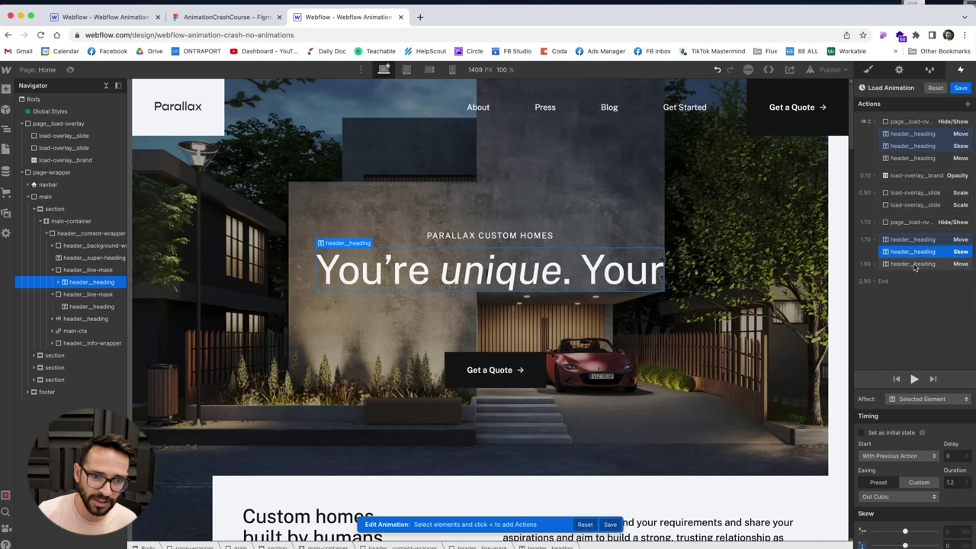
Step: Set the second line's closing Move duration to 1.2 s, and preview the slower heading reveal from the first line's Move and Skew actions
{"action": "left_click", "coordinate": [915, 265]}
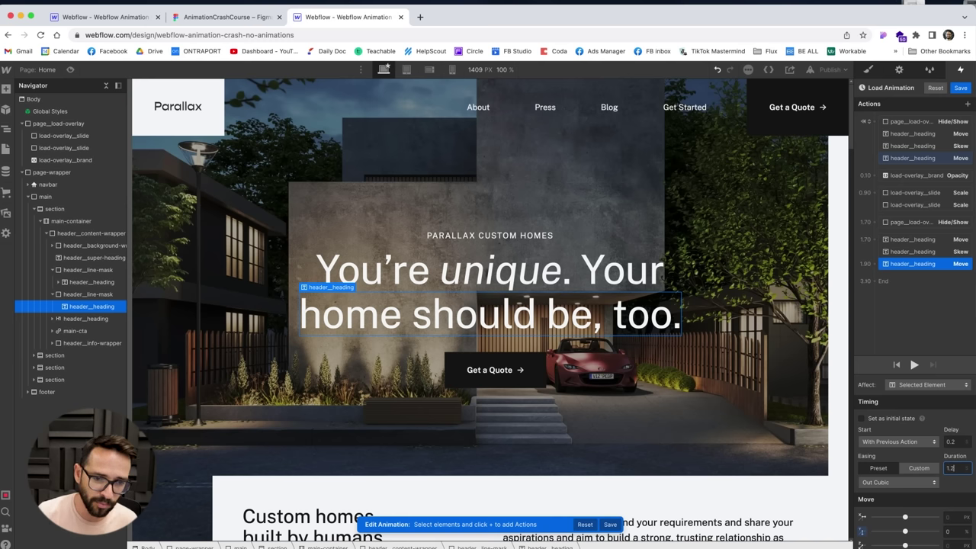
{"action": "left_click", "coordinate": [915, 239]}
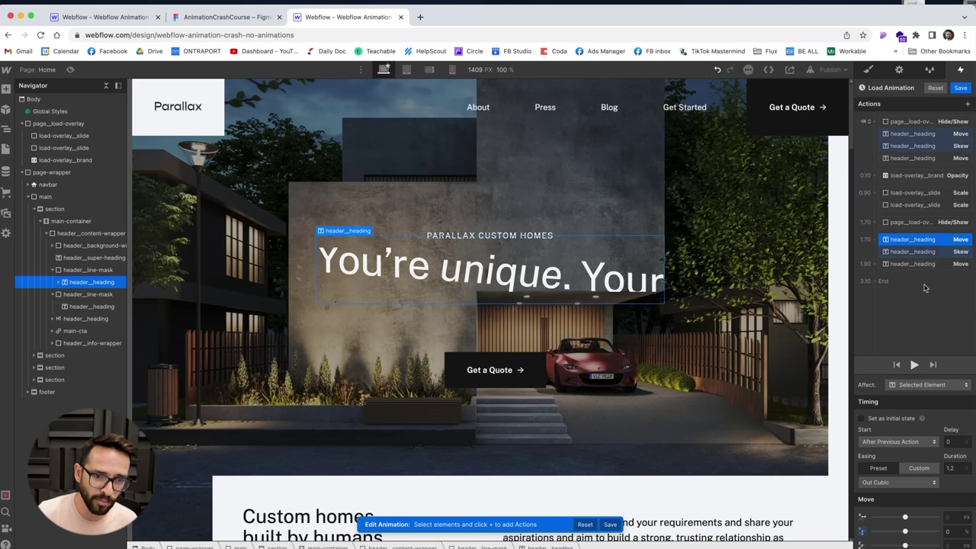
{"action": "left_click", "coordinate": [916, 368]}
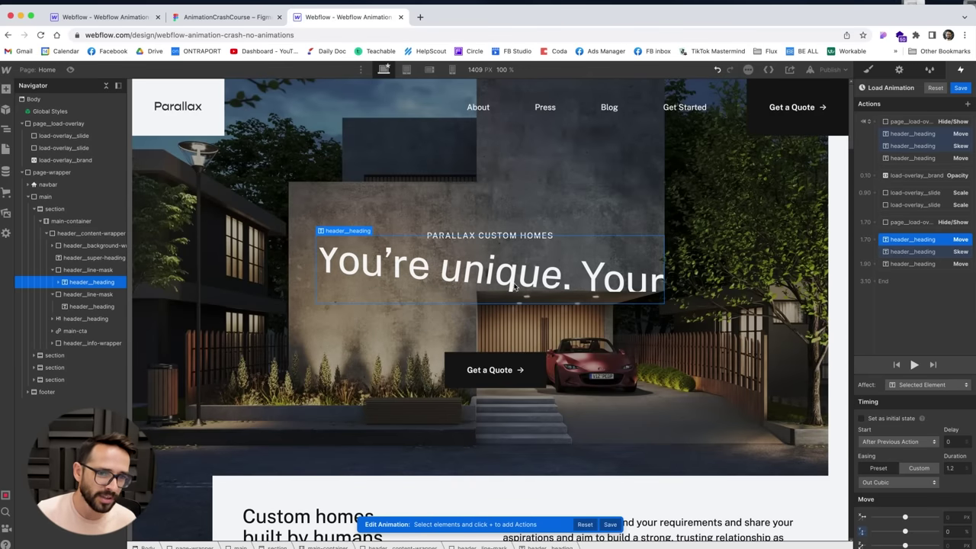
{"action": "left_click", "coordinate": [910, 256]}
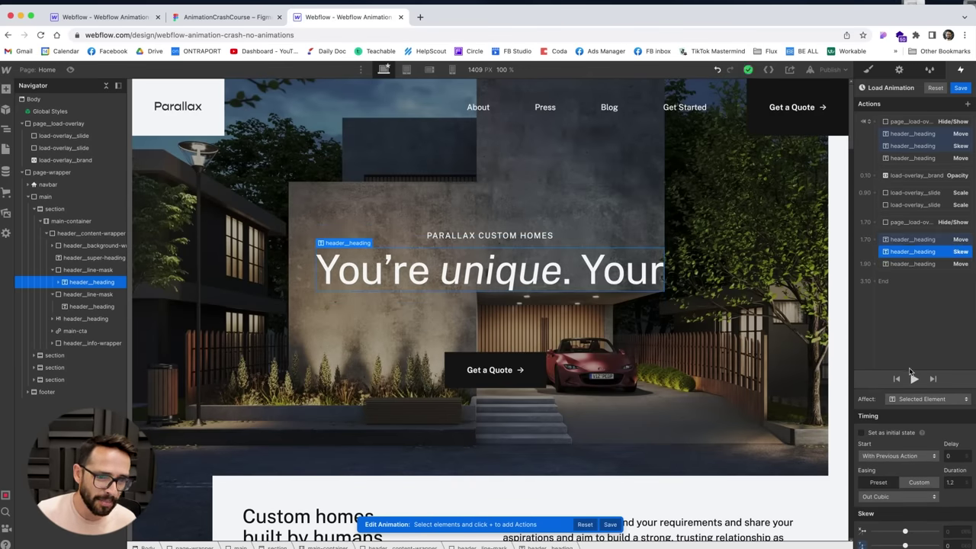
{"action": "left_click", "coordinate": [914, 379]}
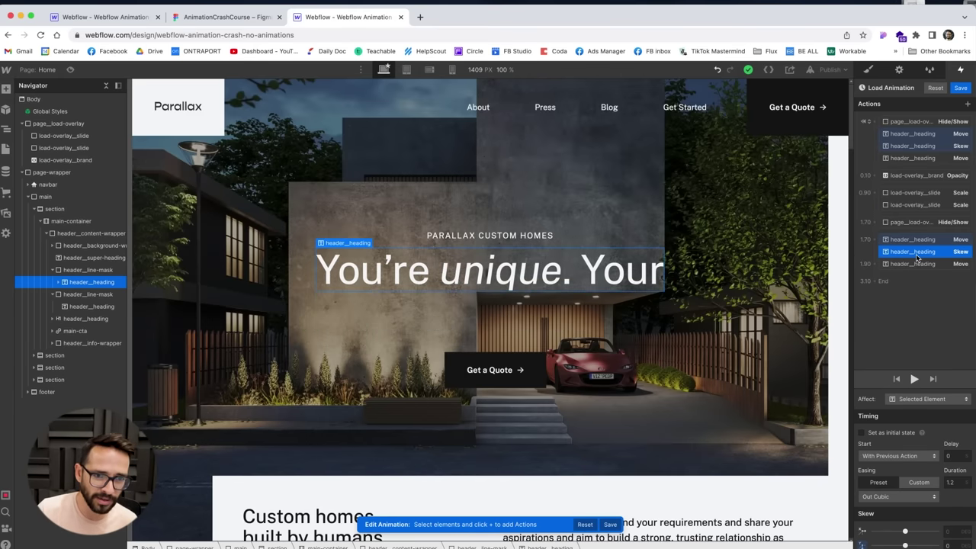
Step: Duplicate the 4-degree initial Skew action, keep the copy last among the initial states, and retarget it to the second line's header__heading
{"action": "left_click", "coordinate": [919, 146]}
{"action": "right_click", "coordinate": [922, 148]}
{"action": "left_click", "coordinate": [924, 183]}
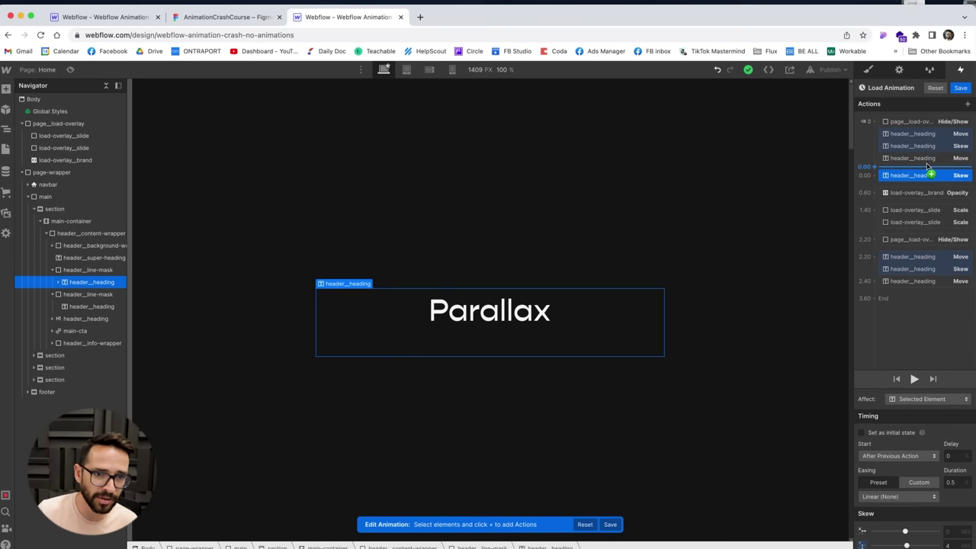
{"action": "left_click_drag", "start_coordinate": [930, 181], "coordinate": [934, 161]}
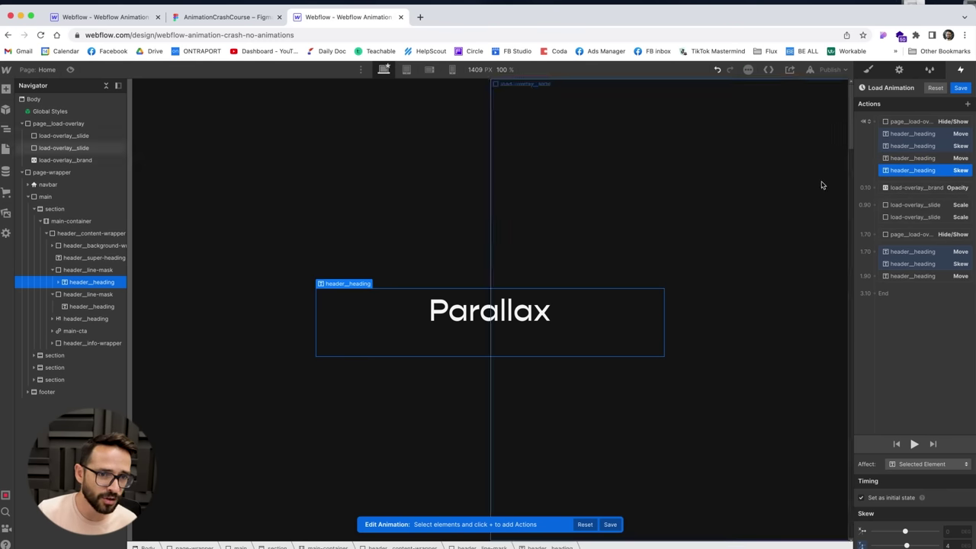
{"action": "right_click", "coordinate": [931, 172]}
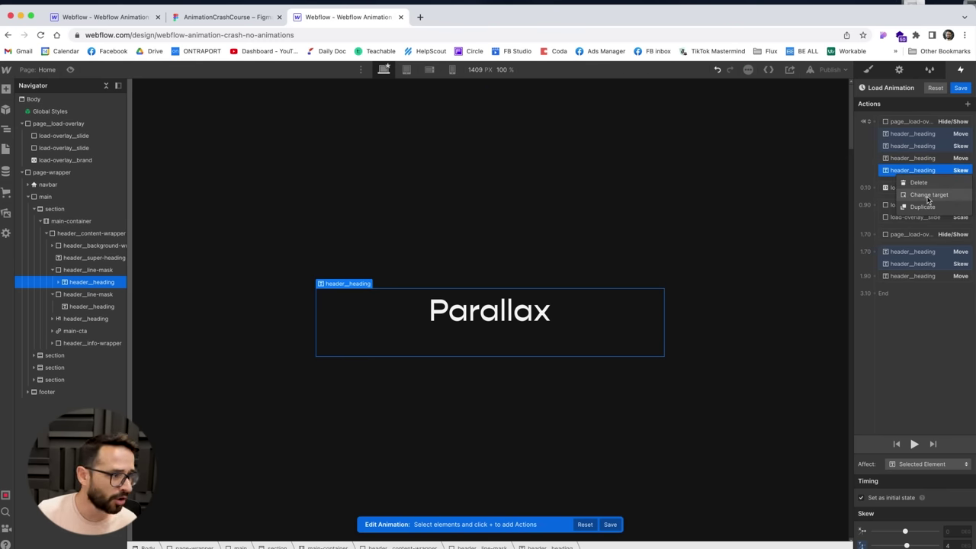
{"action": "left_click", "coordinate": [928, 195]}
{"action": "left_click", "coordinate": [488, 366]}
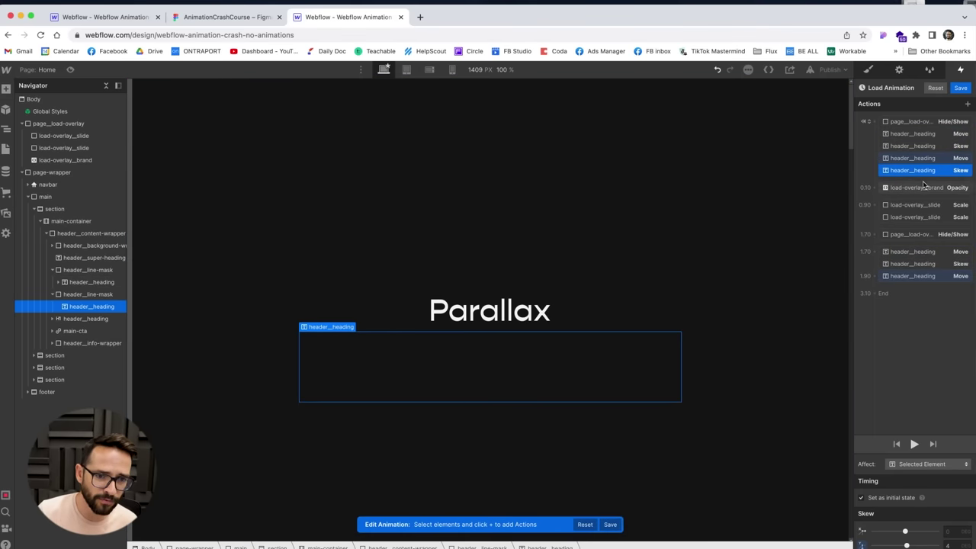
Step: Duplicate the first line's closing Skew action and retarget the copy to the second line's header__heading
{"action": "right_click", "coordinate": [914, 265]}
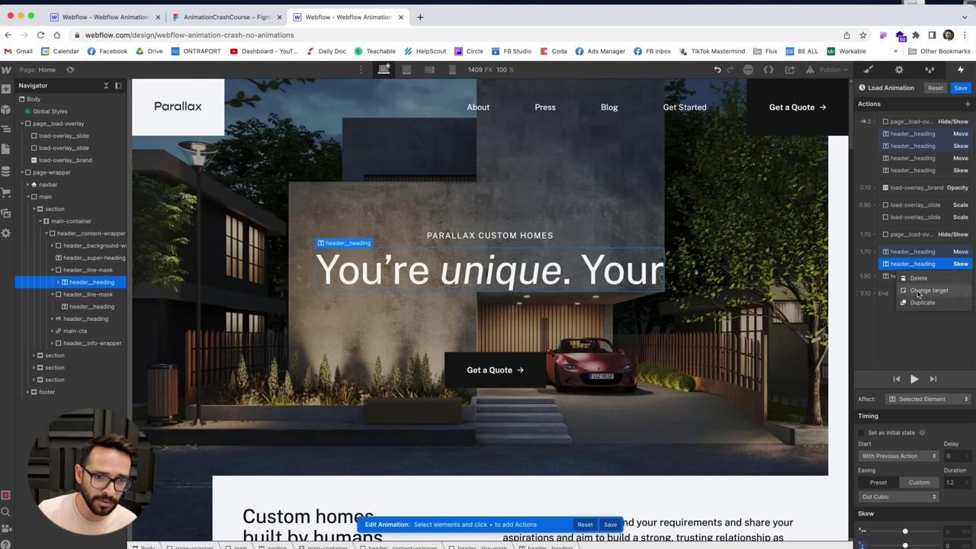
{"action": "left_click", "coordinate": [923, 302]}
{"action": "left_click_drag", "start_coordinate": [926, 299], "coordinate": [932, 276]}
{"action": "right_click", "coordinate": [933, 277]}
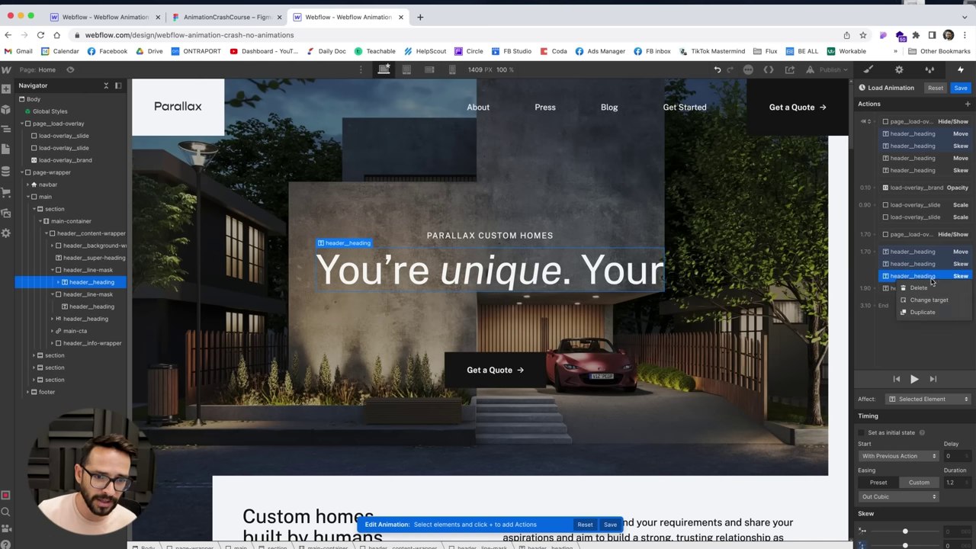
{"action": "left_click", "coordinate": [929, 300]}
{"action": "left_click", "coordinate": [91, 306]}
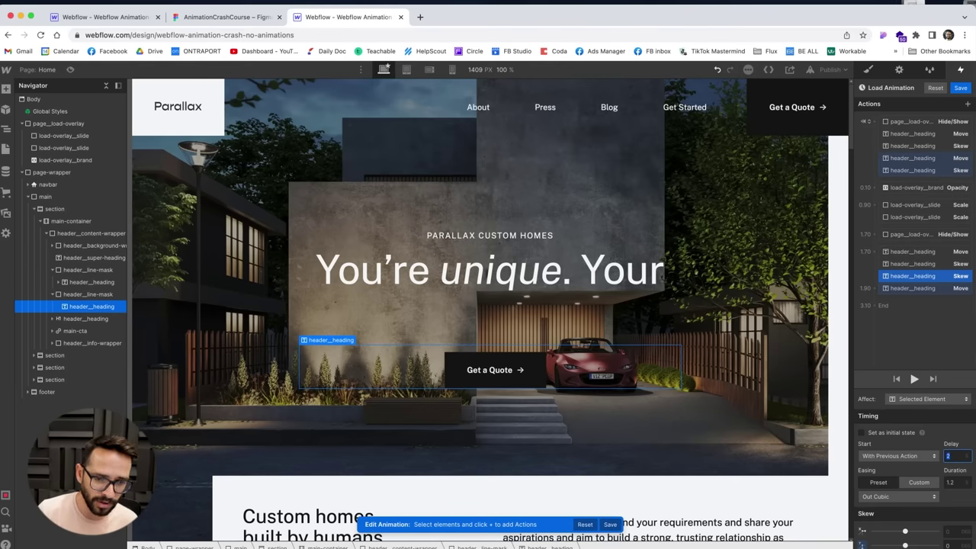
Step: Set the second line's closing Skew delay to 0.2 s, preview the load animation, and save it
{"action": "key", "text": "Return"}
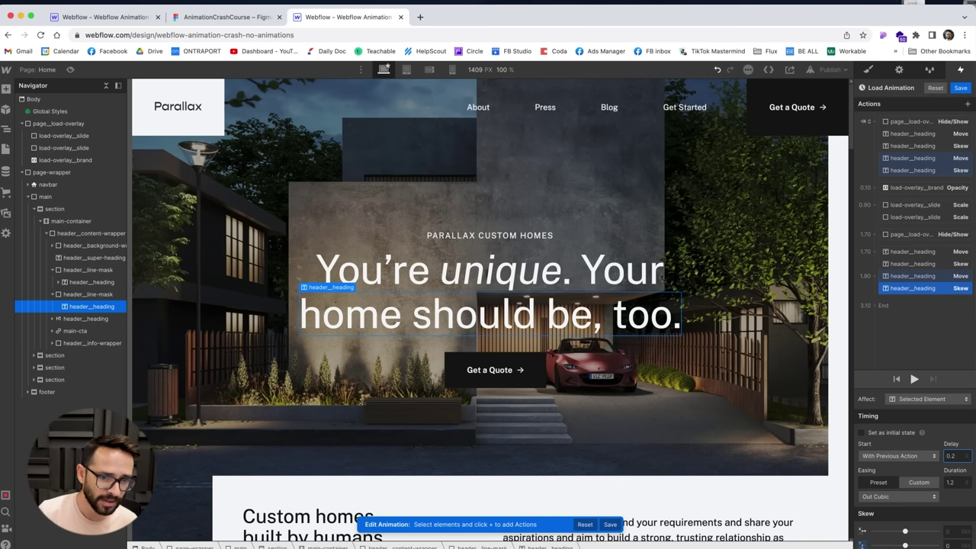
{"action": "left_click", "coordinate": [916, 380]}
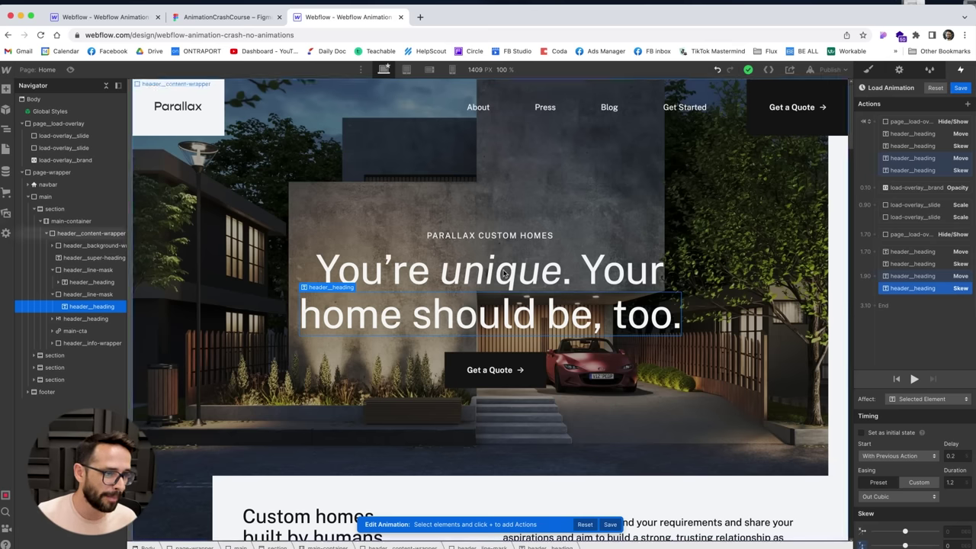
{"action": "left_click", "coordinate": [960, 88]}
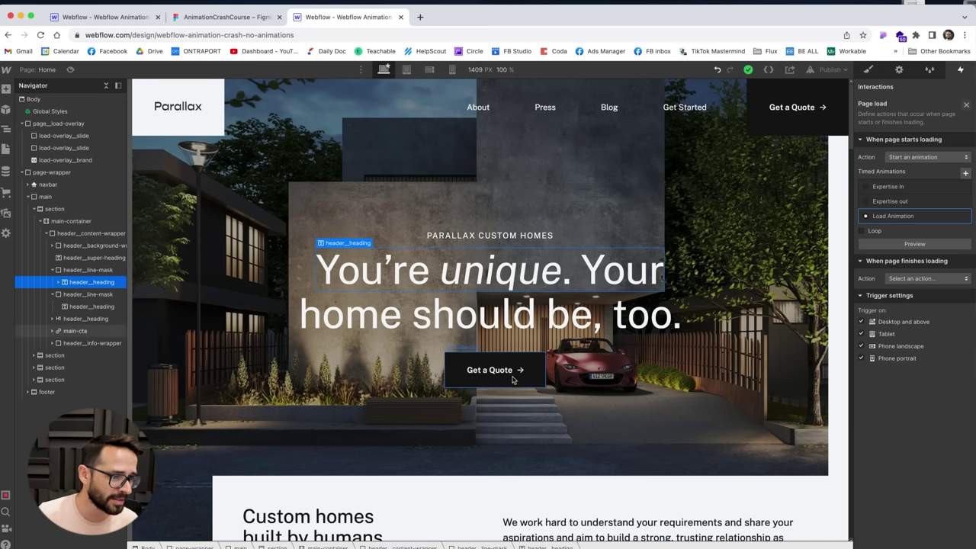
Step: Check the finished page's hero, and examine the letter spans and combo classes inside the hero's Get a Quote button text
{"action": "left_click", "coordinate": [98, 17]}
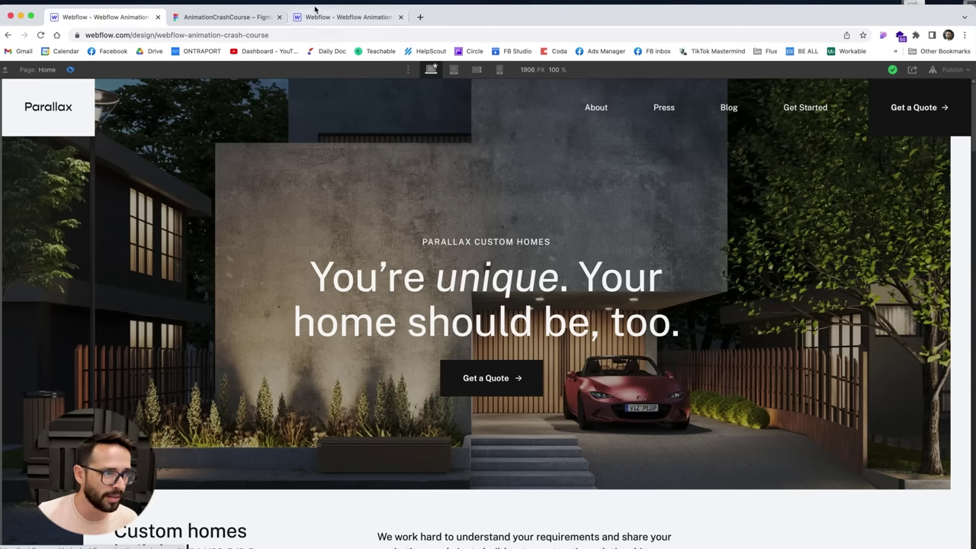
{"action": "key", "text": "super+3"}
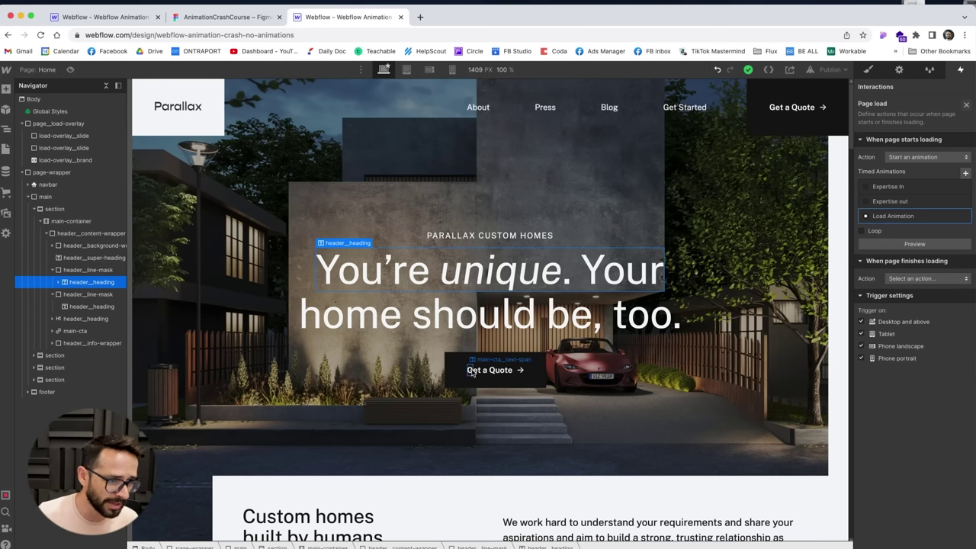
{"action": "left_click", "coordinate": [472, 371]}
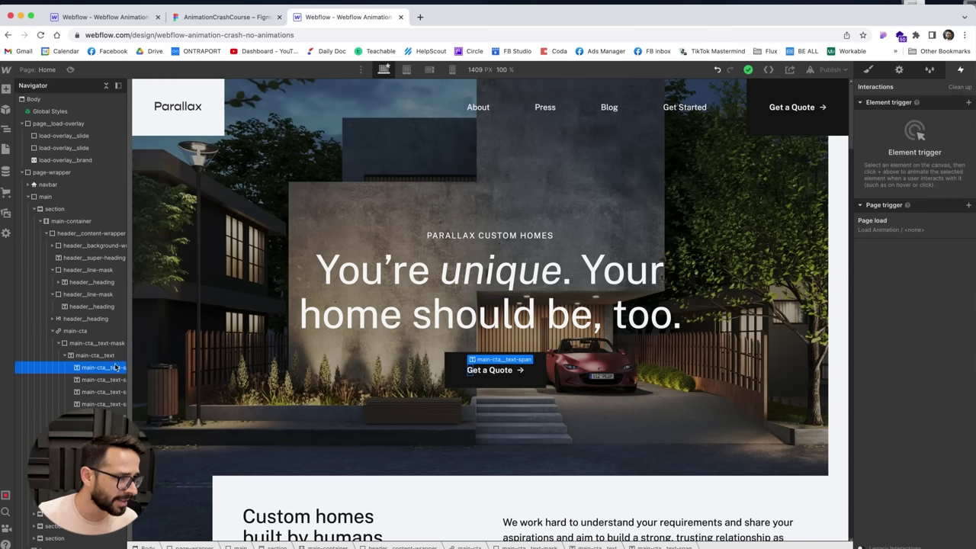
{"action": "left_click", "coordinate": [872, 73]}
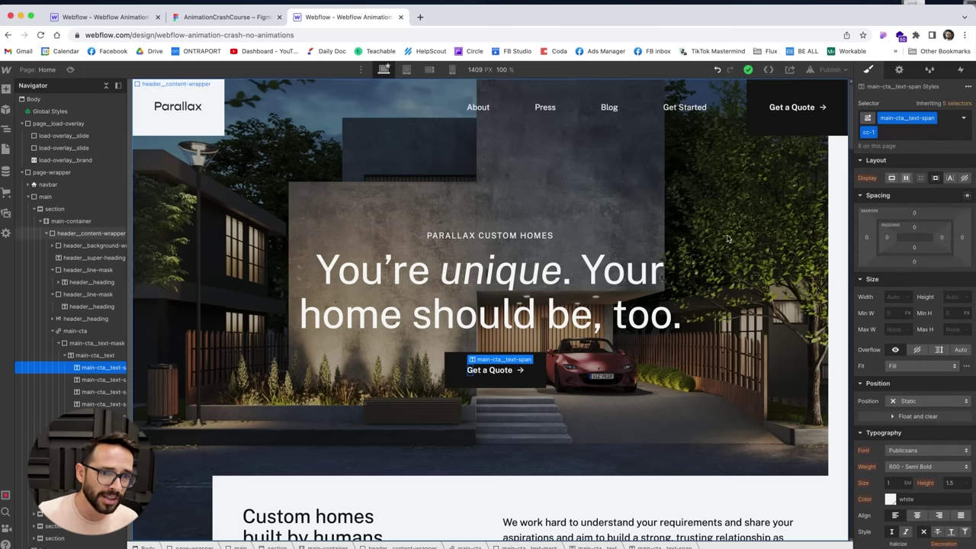
{"action": "double_click", "coordinate": [472, 371]}
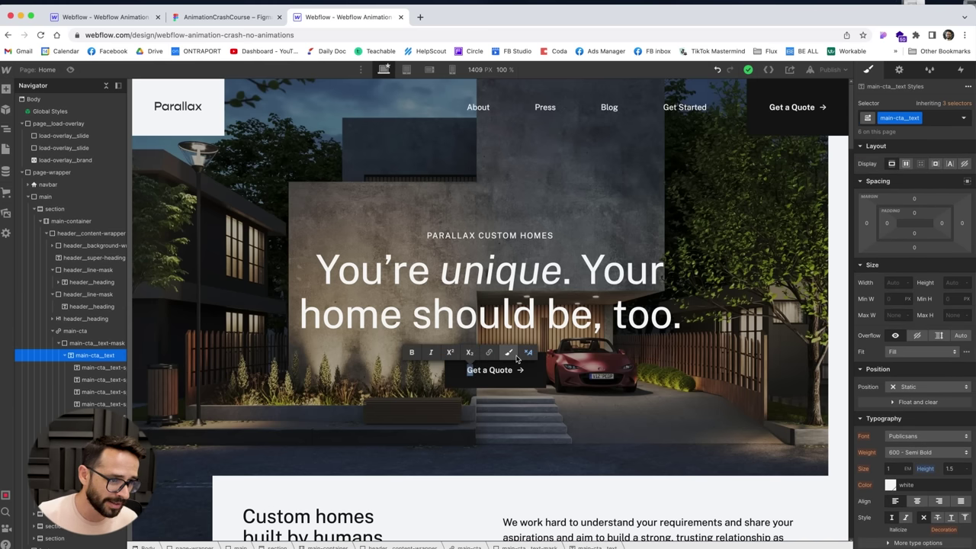
{"action": "left_click", "coordinate": [491, 424]}
{"action": "left_click", "coordinate": [472, 375]}
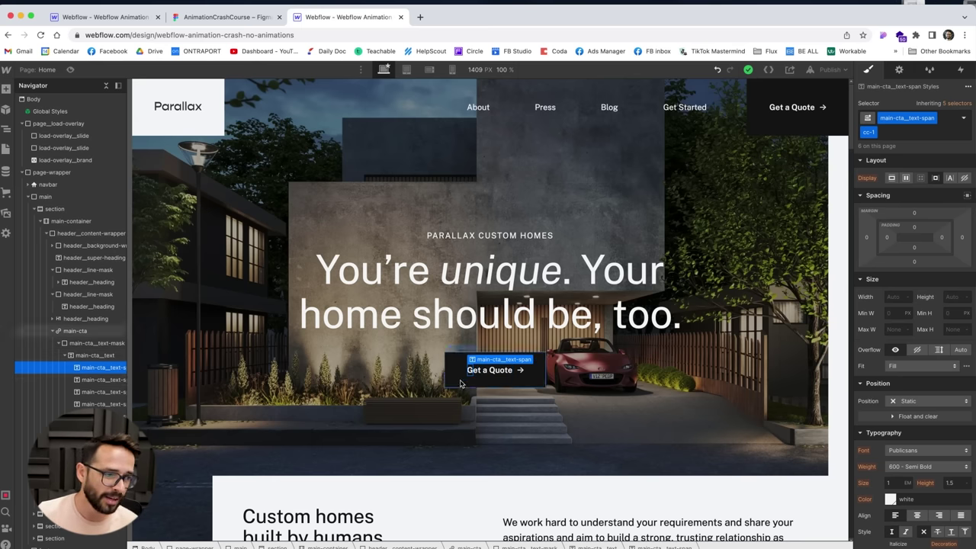
{"action": "left_click", "coordinate": [477, 379]}
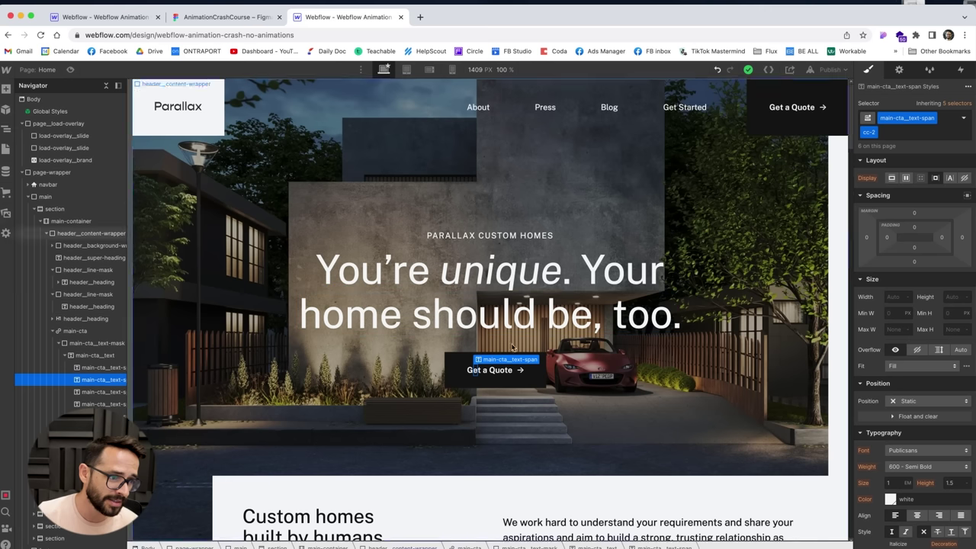
{"action": "left_click", "coordinate": [483, 372]}
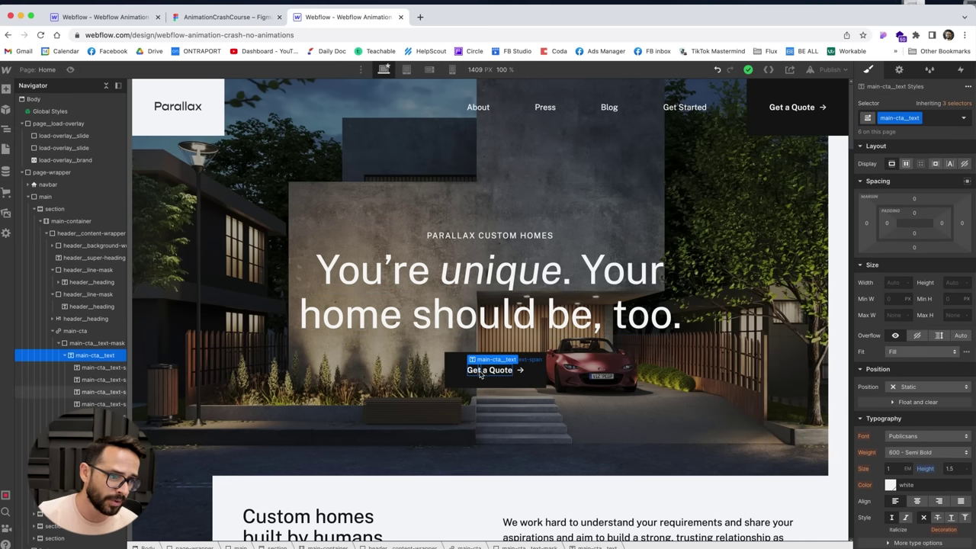
Step: Examine the button's main-cta__text-mask and its two main-cta__text lines, including their overflow and position styles
{"action": "left_click", "coordinate": [93, 344]}
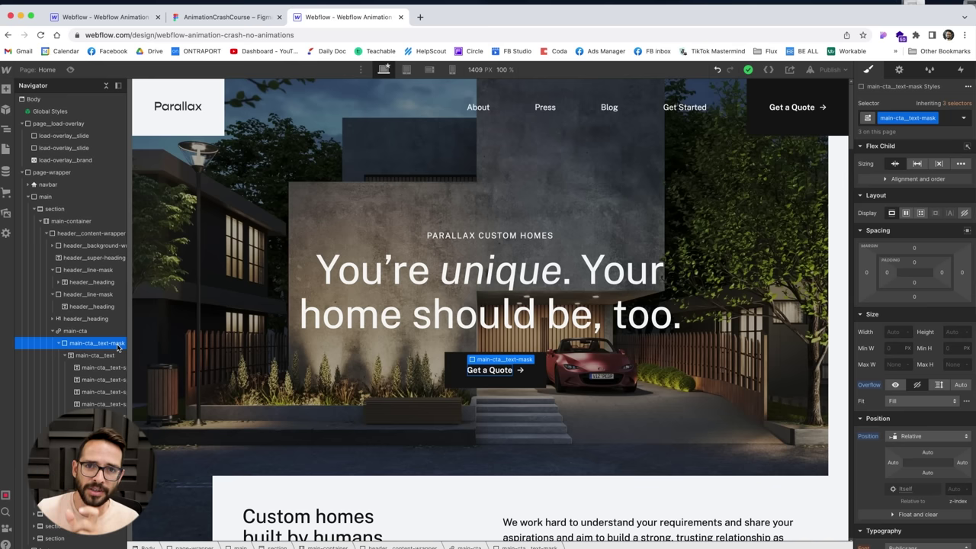
{"action": "left_click", "coordinate": [64, 355]}
{"action": "left_click", "coordinate": [95, 368]}
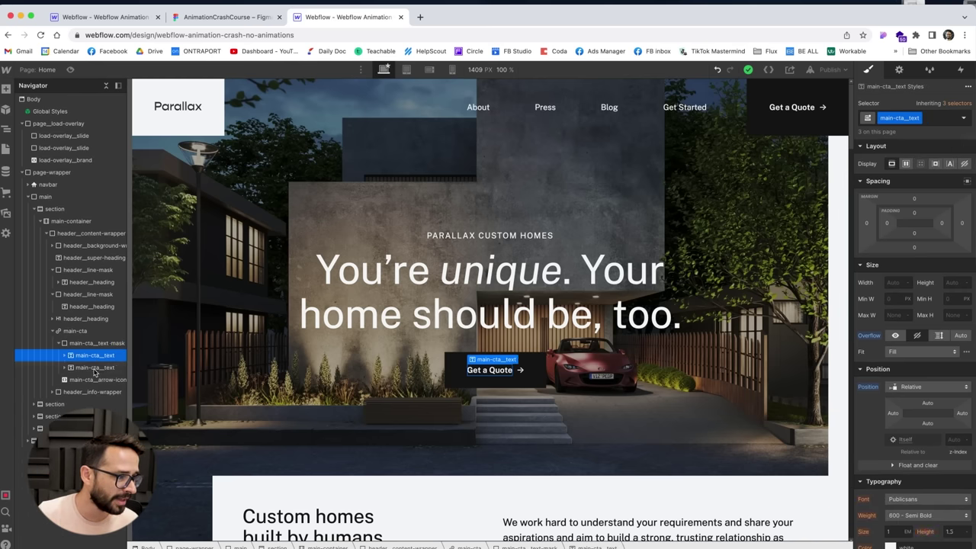
{"action": "left_click", "coordinate": [97, 359]}
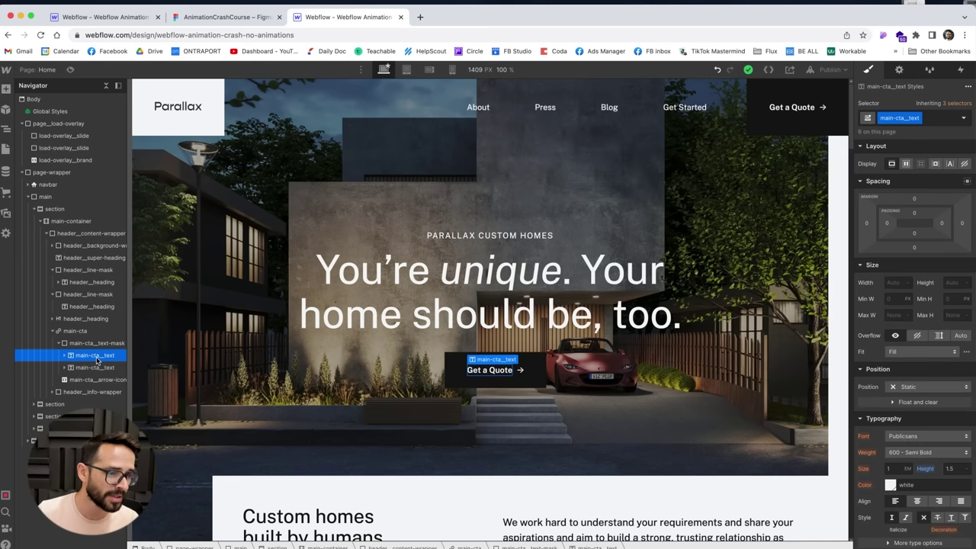
{"action": "left_click", "coordinate": [470, 373]}
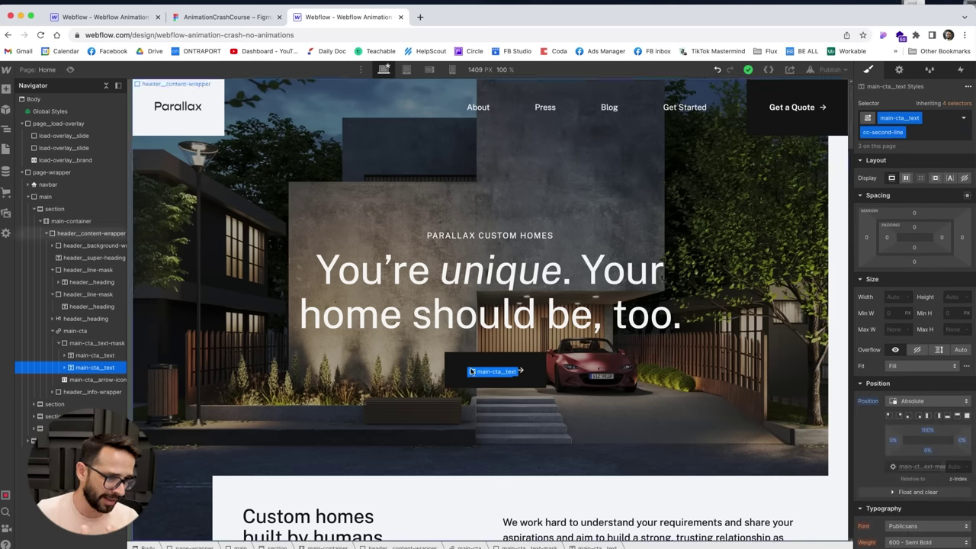
{"action": "left_click", "coordinate": [490, 466]}
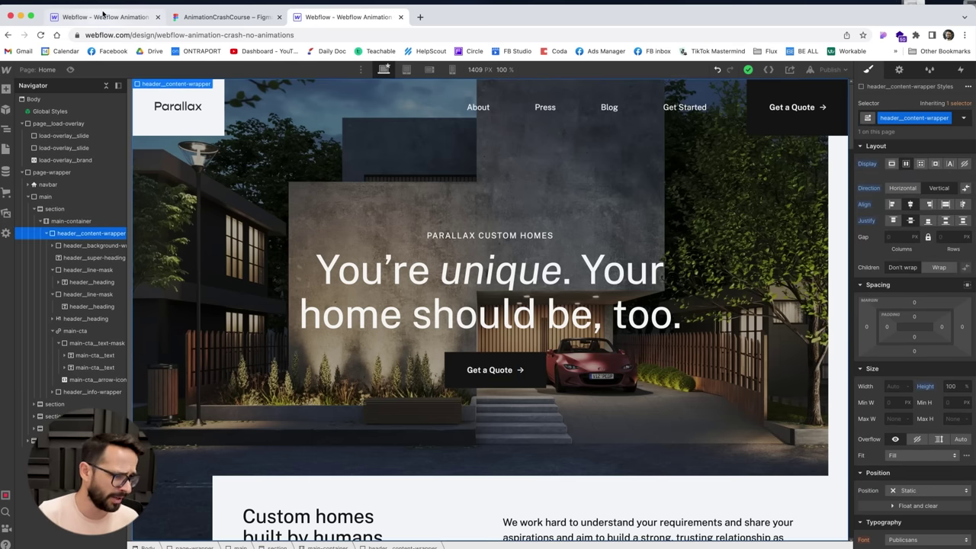
Step: Compare the Our Expertise list with the finished version, examining the hover effect on its HOMES row
{"action": "left_click", "coordinate": [103, 16]}
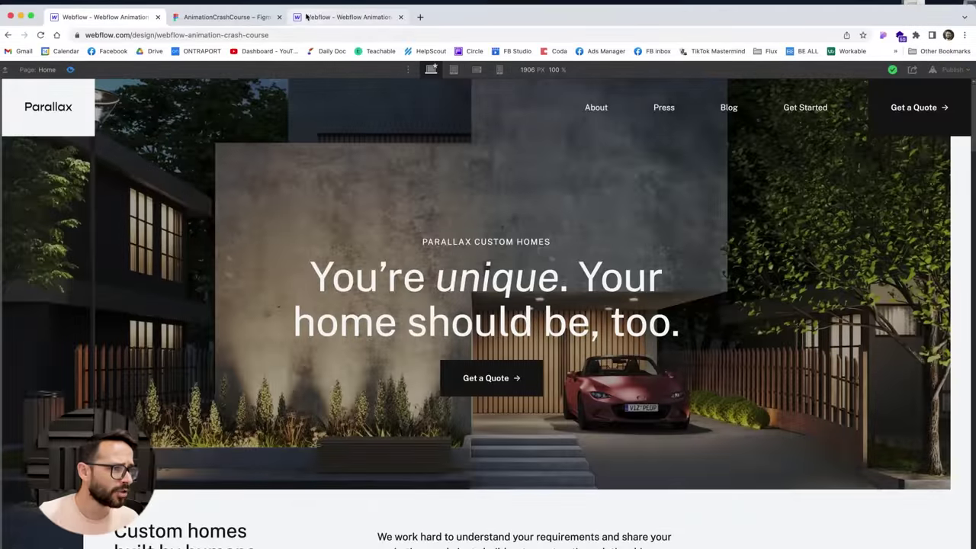
{"action": "left_click", "coordinate": [306, 17]}
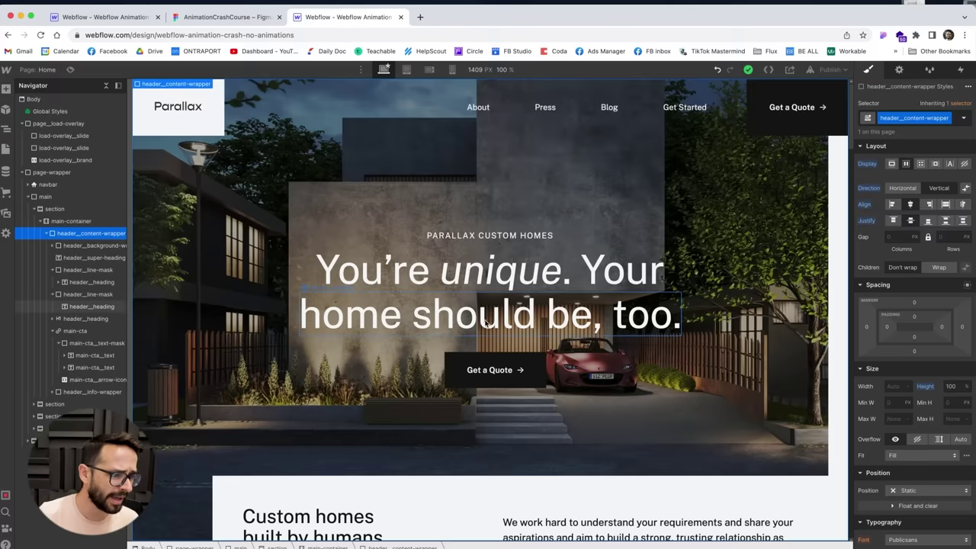
{"action": "scroll", "coordinate": [473, 316], "scroll_direction": "down", "scroll_amount": 5}
{"action": "scroll", "coordinate": [382, 290], "scroll_direction": "down", "scroll_amount": 2}
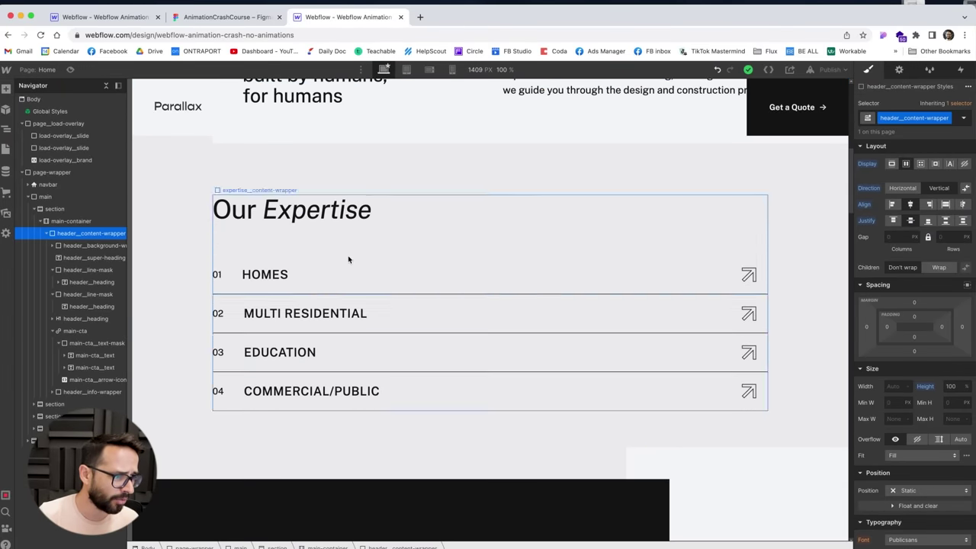
{"action": "left_click", "coordinate": [111, 19]}
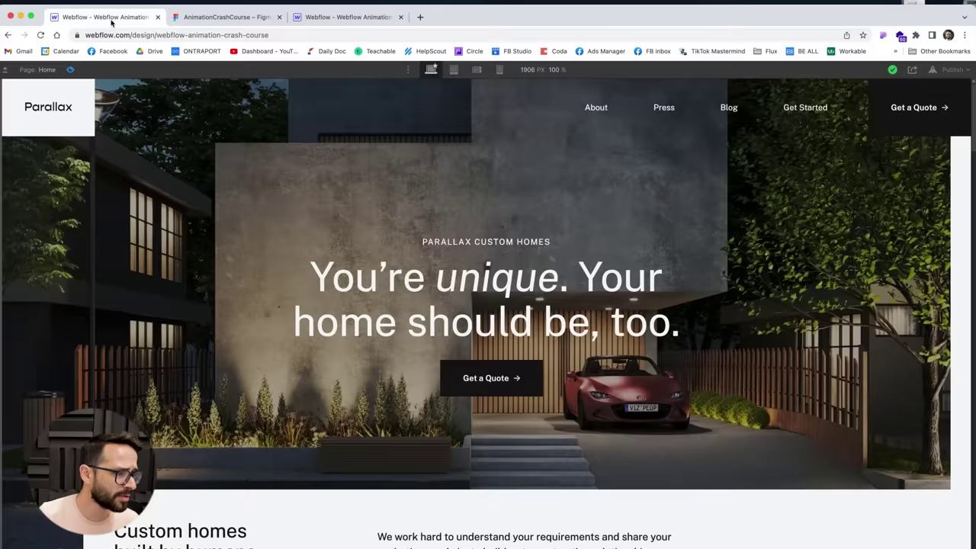
{"action": "scroll", "coordinate": [292, 175], "scroll_direction": "down", "scroll_amount": 10}
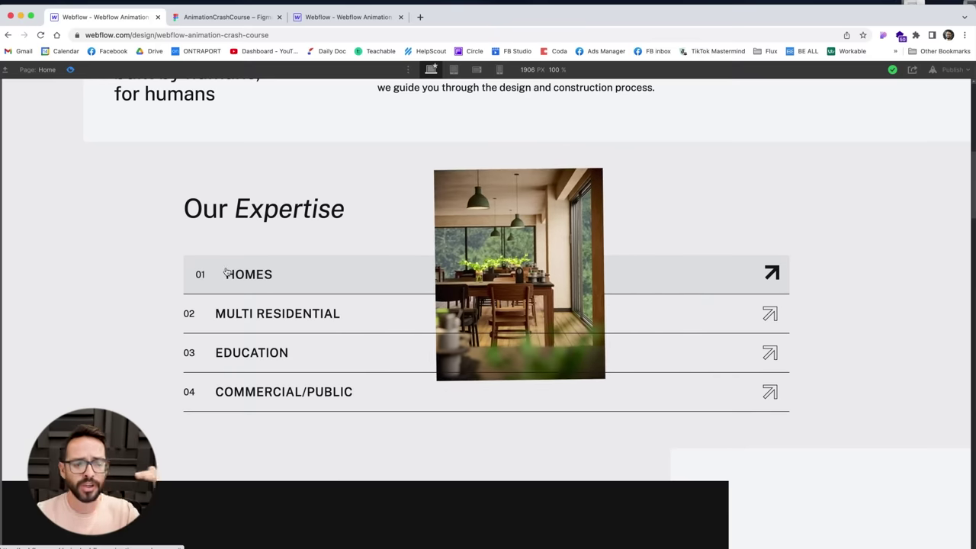
{"action": "left_click", "coordinate": [329, 17]}
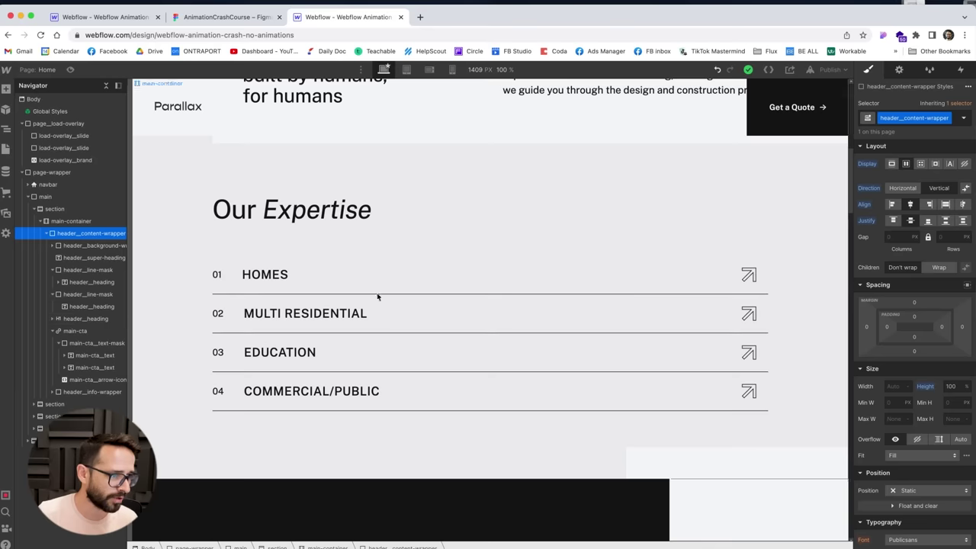
Step: Give the expertise__item class a Hover state background colour of rgba(20, 20, 20, 0.05)
{"action": "left_click", "coordinate": [410, 279]}
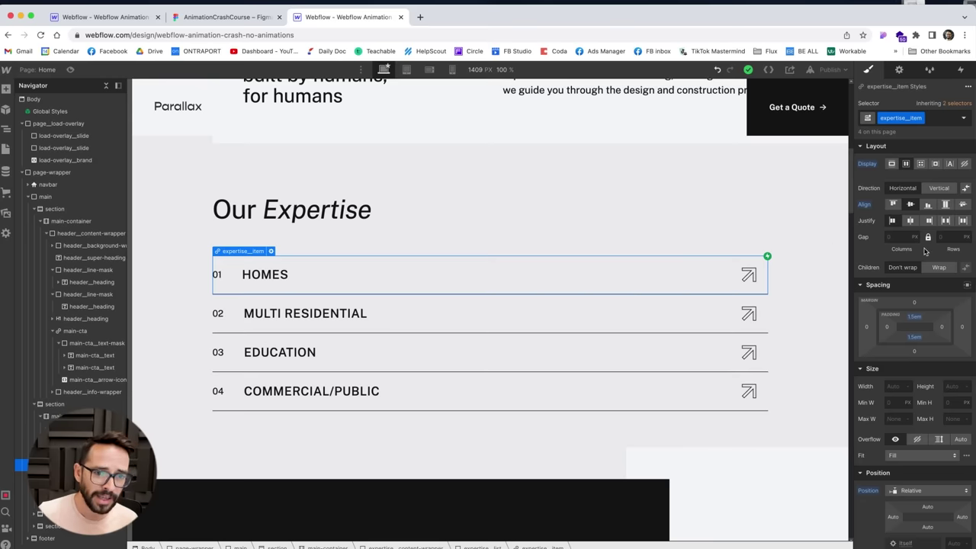
{"action": "left_click", "coordinate": [965, 120]}
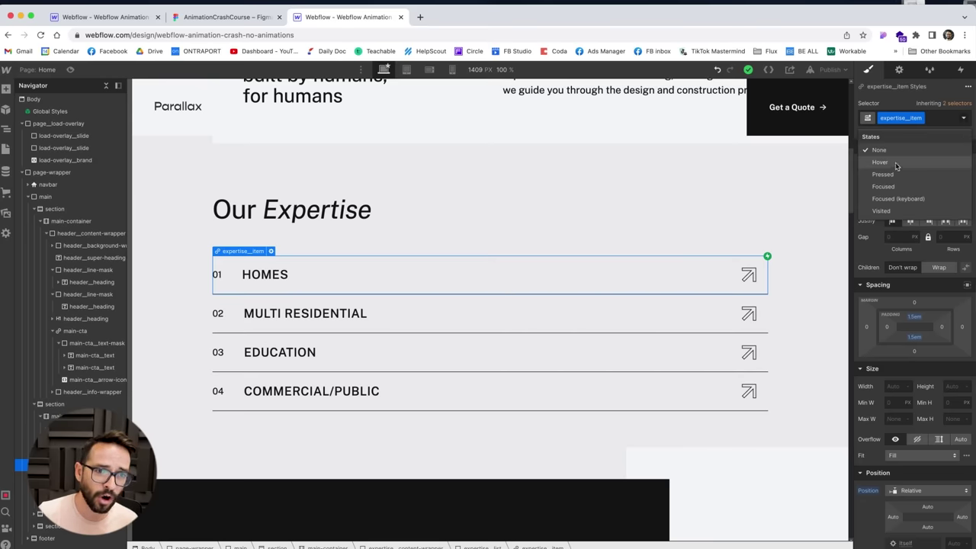
{"action": "left_click", "coordinate": [883, 162]}
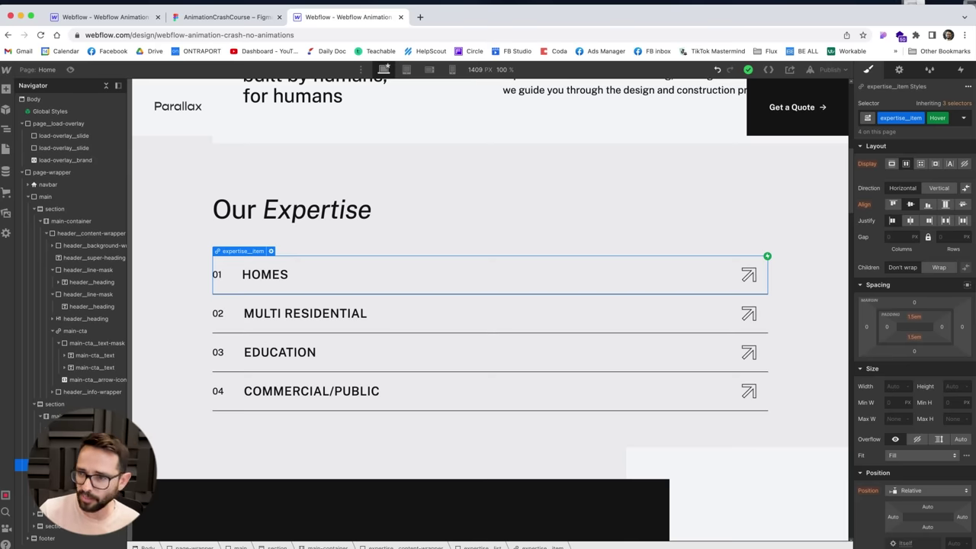
{"action": "scroll", "coordinate": [876, 427], "scroll_direction": "down", "scroll_amount": 10}
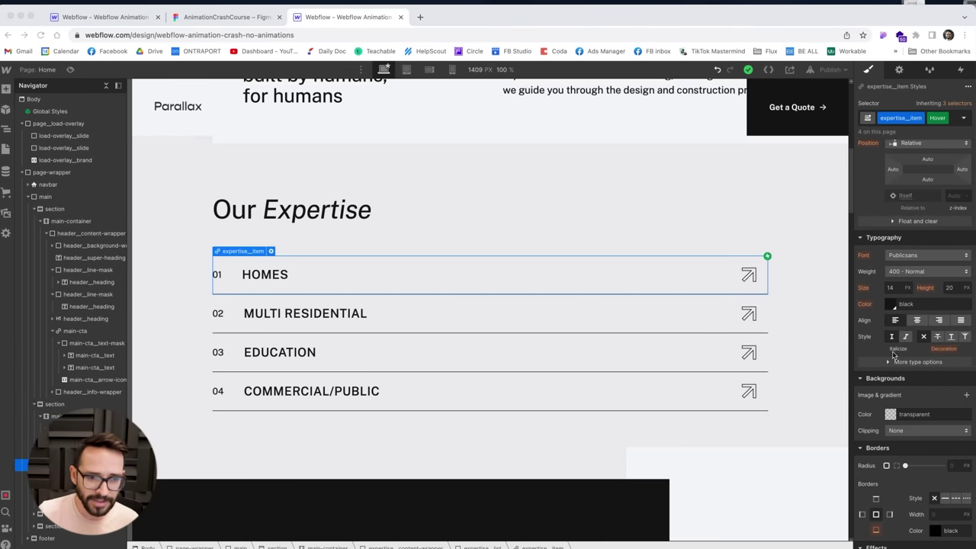
{"action": "left_click", "coordinate": [916, 413]}
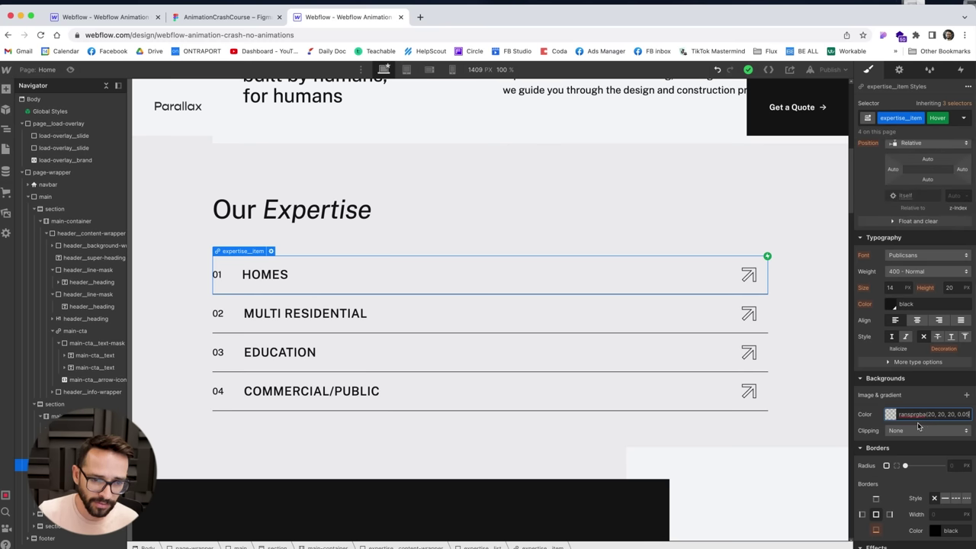
{"action": "key", "text": "Return"}
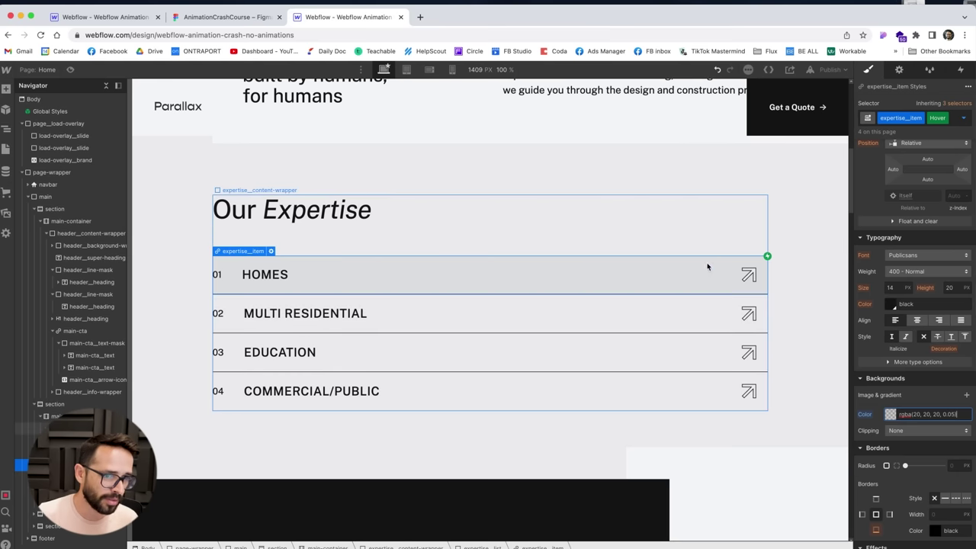
Step: Return expertise__item to its None state and check the hover background on the HOMES row
{"action": "left_click", "coordinate": [964, 117]}
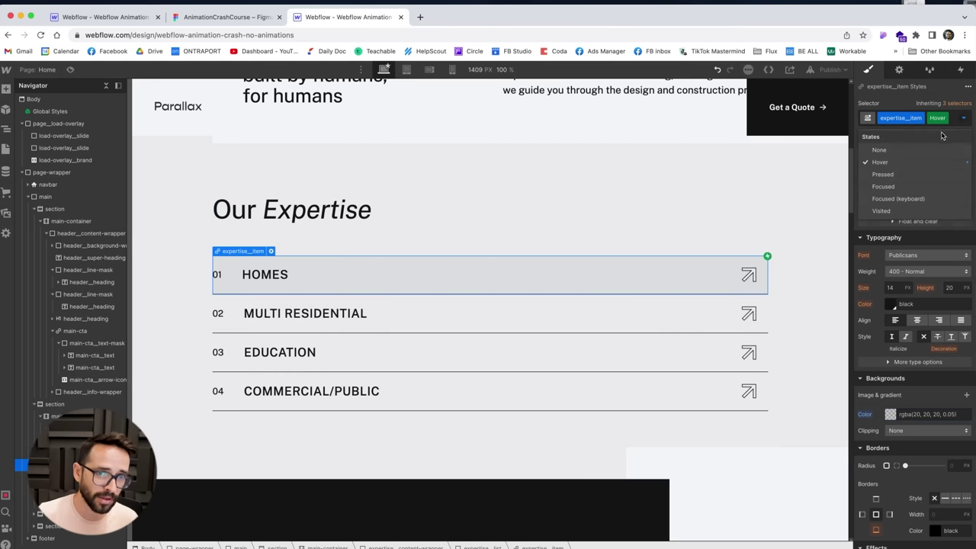
{"action": "left_click", "coordinate": [880, 152]}
{"action": "left_click", "coordinate": [723, 217]}
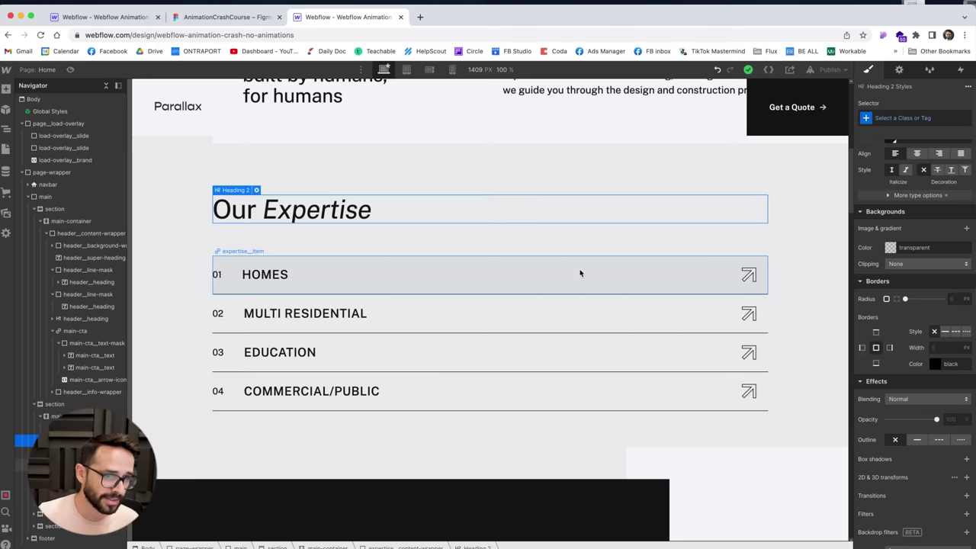
{"action": "left_click", "coordinate": [477, 284]}
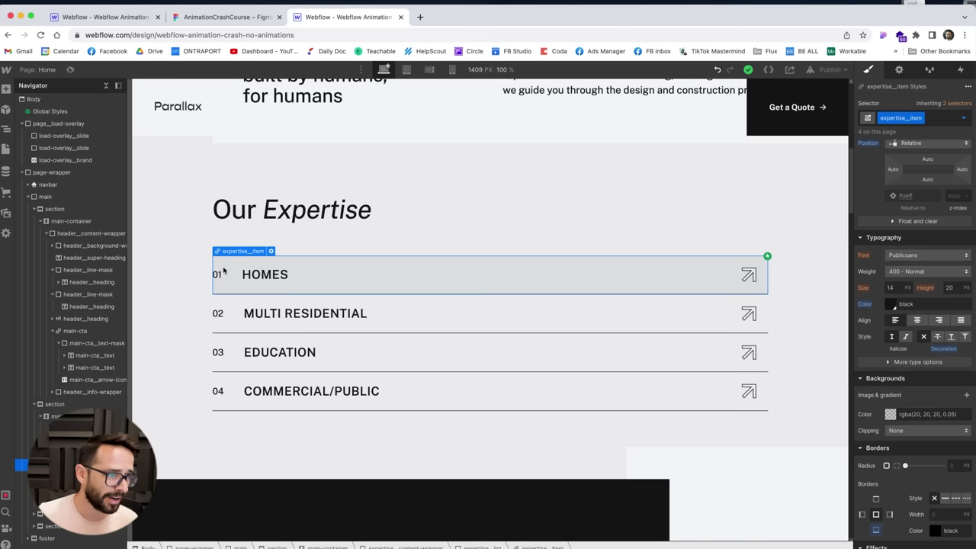
{"action": "scroll", "coordinate": [296, 278], "scroll_direction": "up", "scroll_amount": 10}
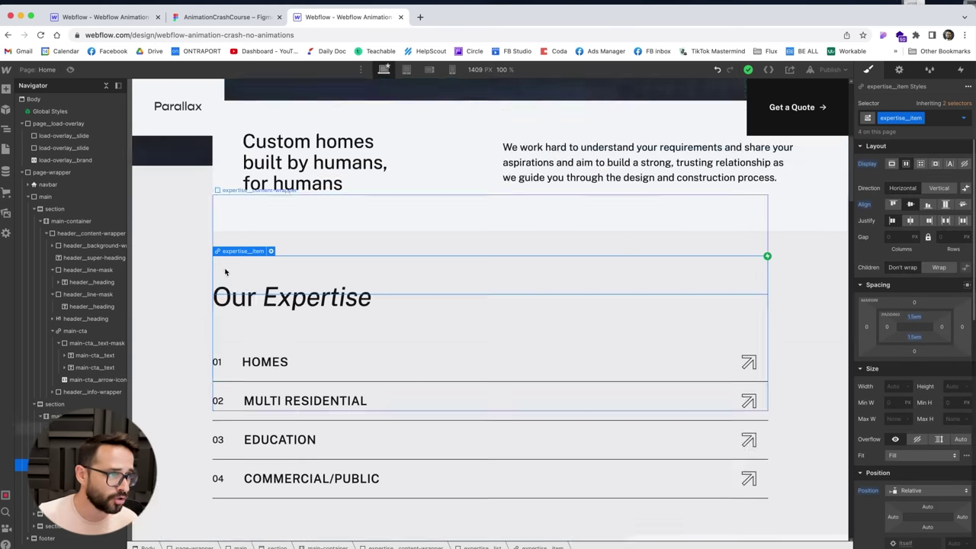
Step: Set the left padding of expertise__item's Hover state to 39, and return the class to its None state
{"action": "scroll", "coordinate": [407, 422], "scroll_direction": "down", "scroll_amount": 3}
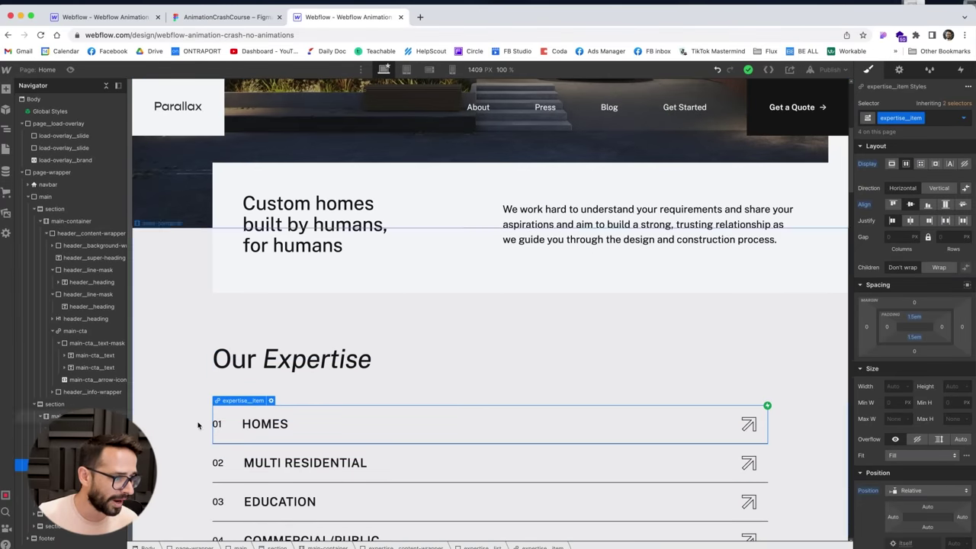
{"action": "left_click", "coordinate": [964, 118]}
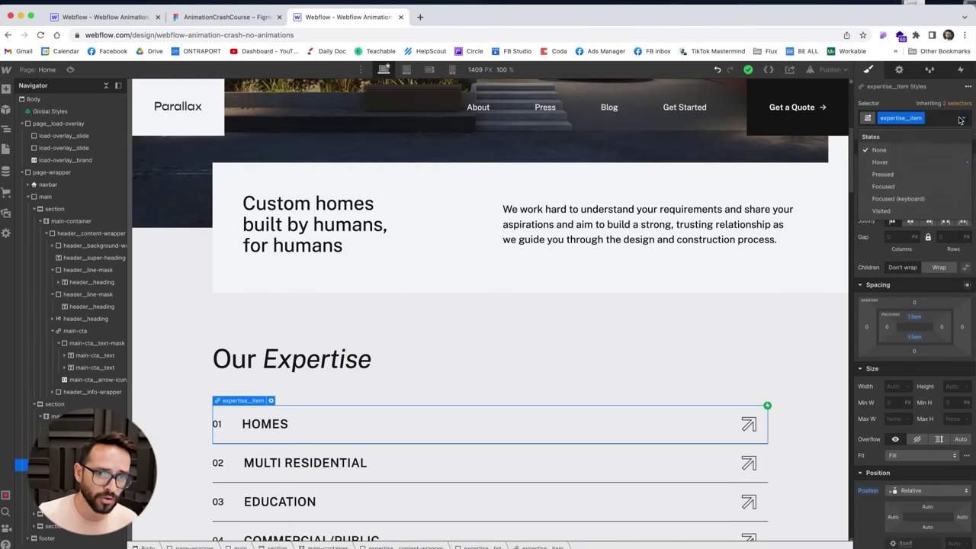
{"action": "left_click", "coordinate": [881, 162]}
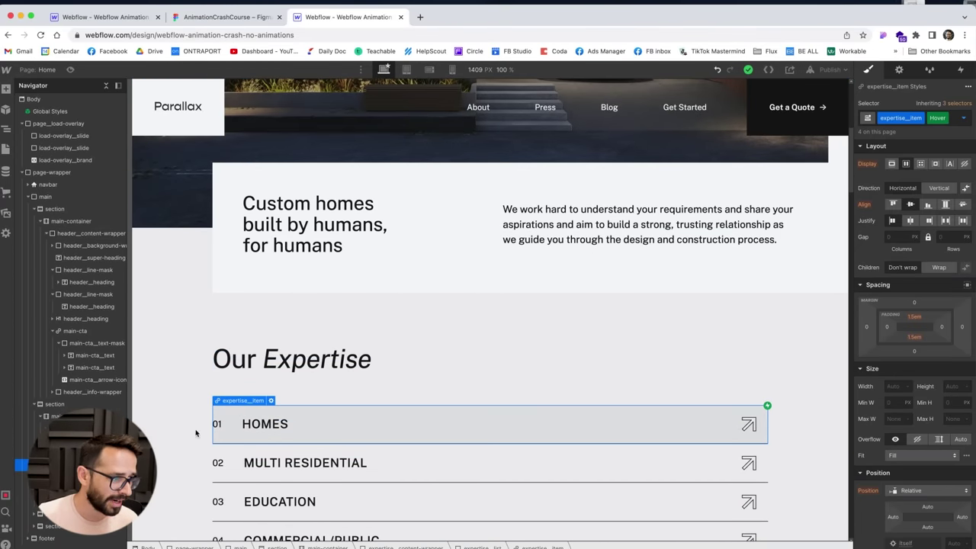
{"action": "left_click_drag", "start_coordinate": [900, 328], "coordinate": [906, 328]}
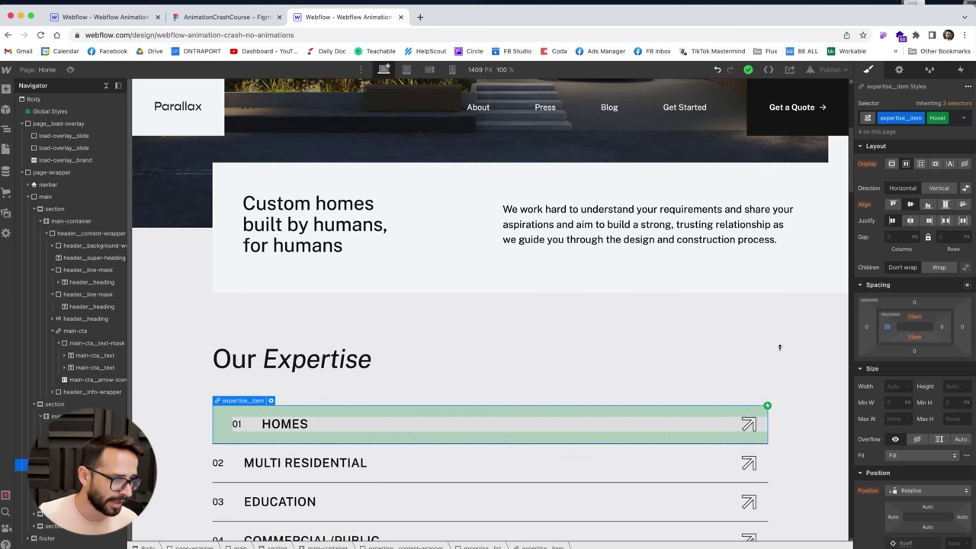
{"action": "left_click", "coordinate": [963, 118]}
{"action": "left_click", "coordinate": [921, 151]}
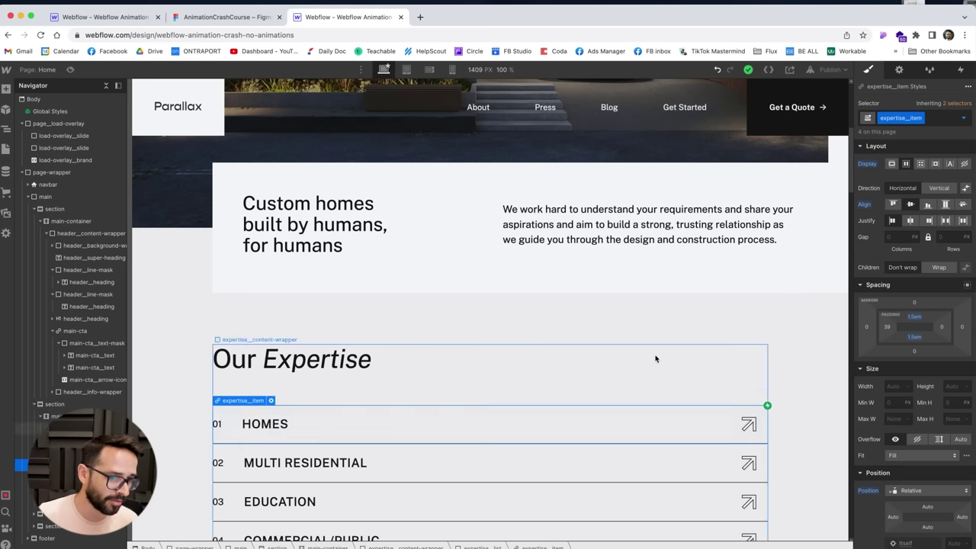
Step: Add a Padding transition of 300 ms with ease easing to expertise__item's None state
{"action": "scroll", "coordinate": [638, 331], "scroll_direction": "down", "scroll_amount": 3}
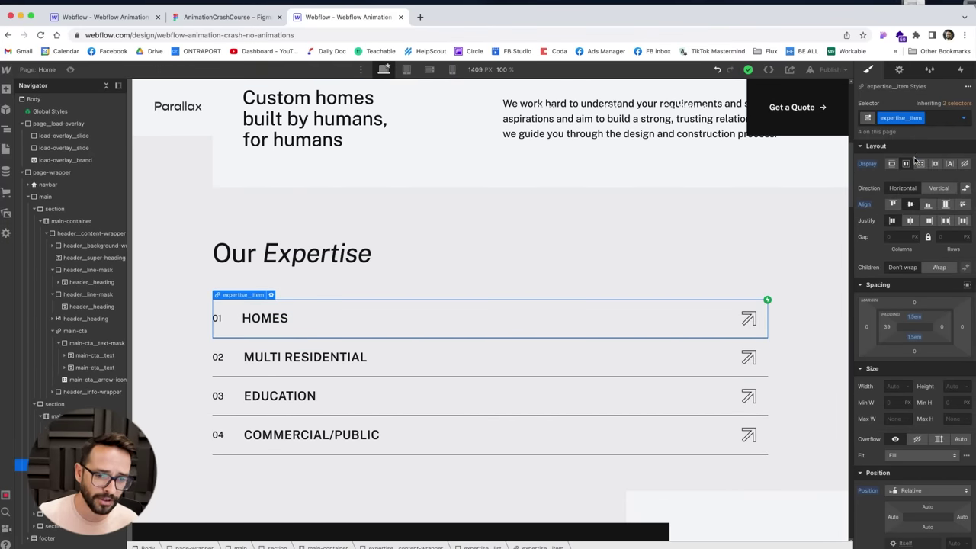
{"action": "scroll", "coordinate": [916, 160], "scroll_direction": "down", "scroll_amount": 10}
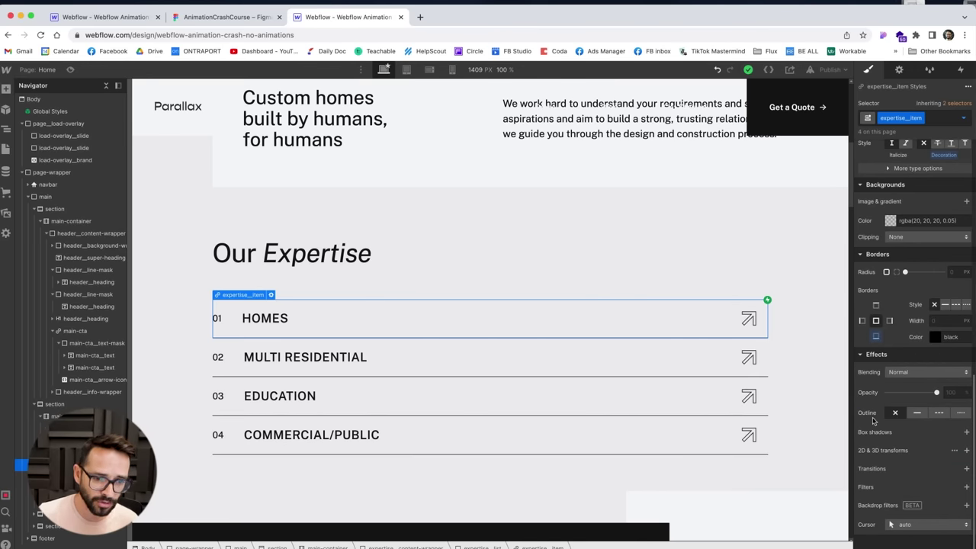
{"action": "left_click", "coordinate": [967, 469]}
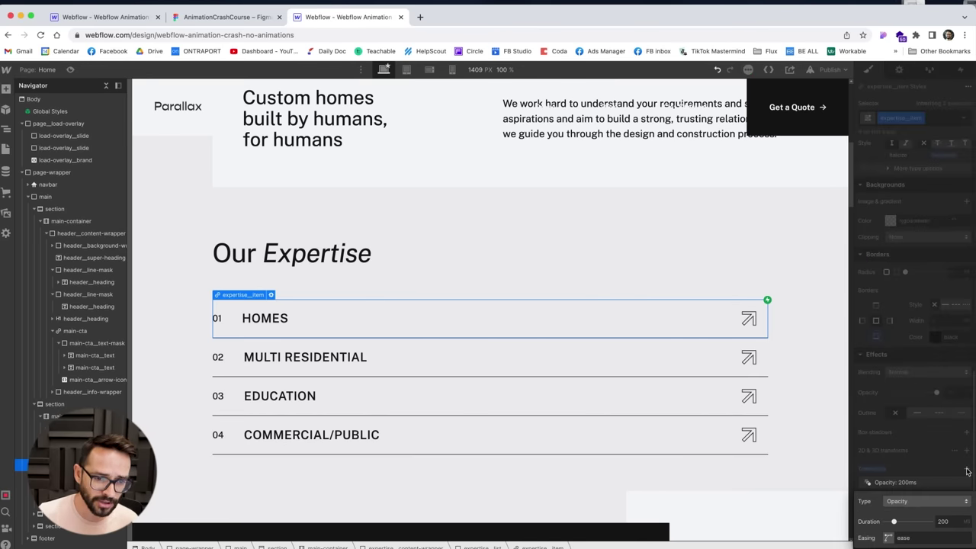
{"action": "left_click", "coordinate": [884, 501]}
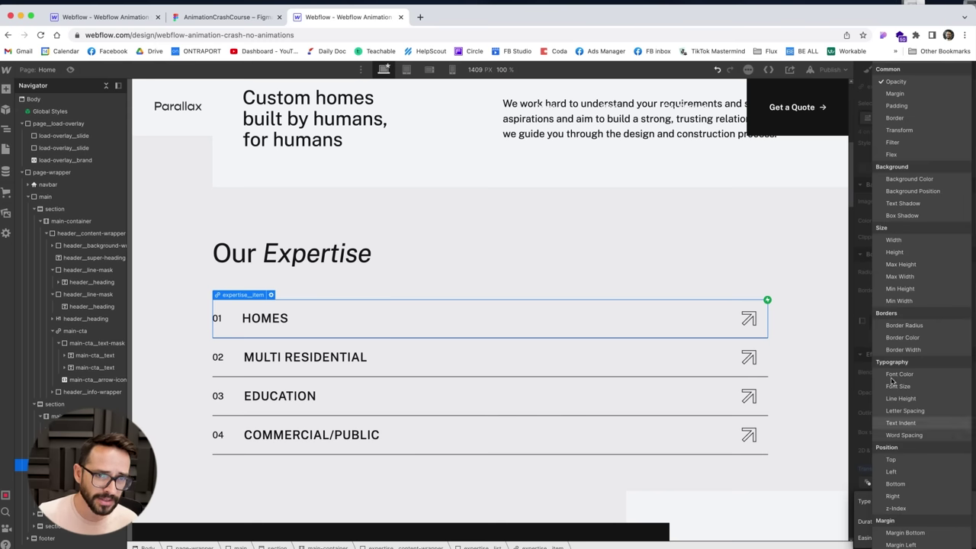
{"action": "left_click", "coordinate": [902, 107]}
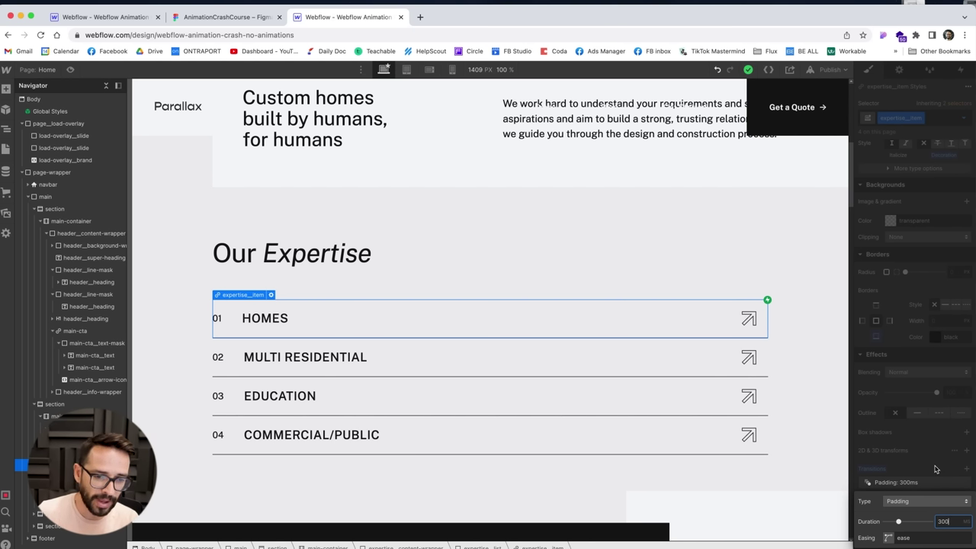
{"action": "left_click", "coordinate": [928, 457]}
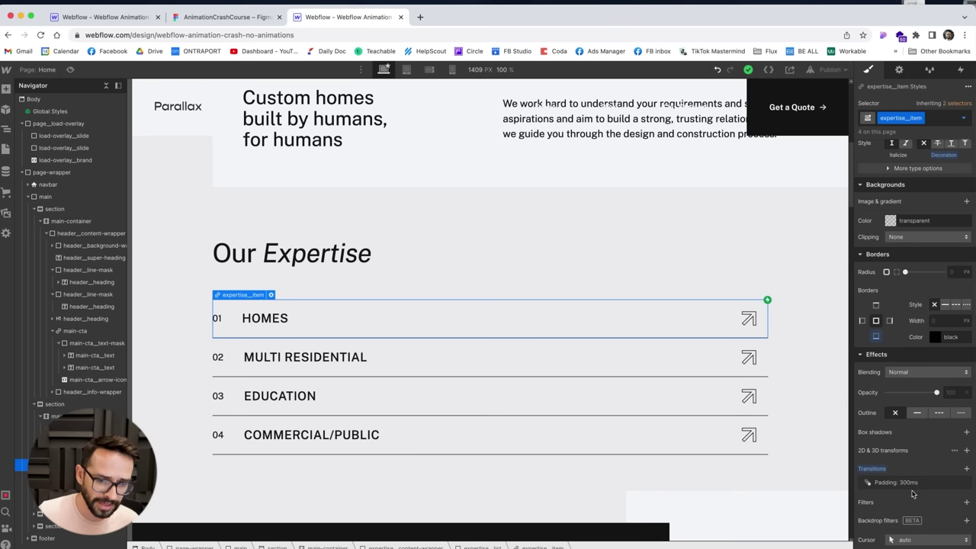
Step: Add a Background Color transition of 300 ms with ease easing to expertise__item
{"action": "left_click", "coordinate": [968, 471]}
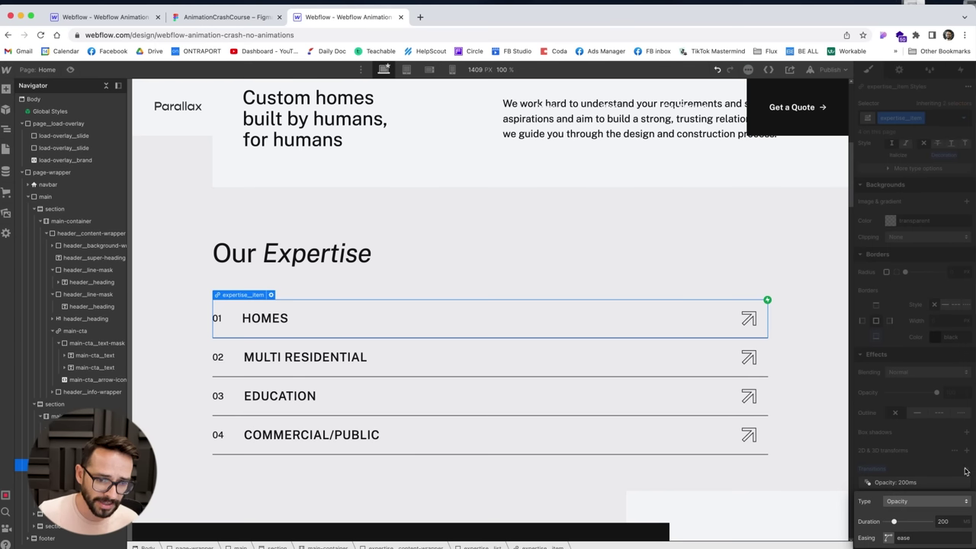
{"action": "left_click", "coordinate": [926, 502]}
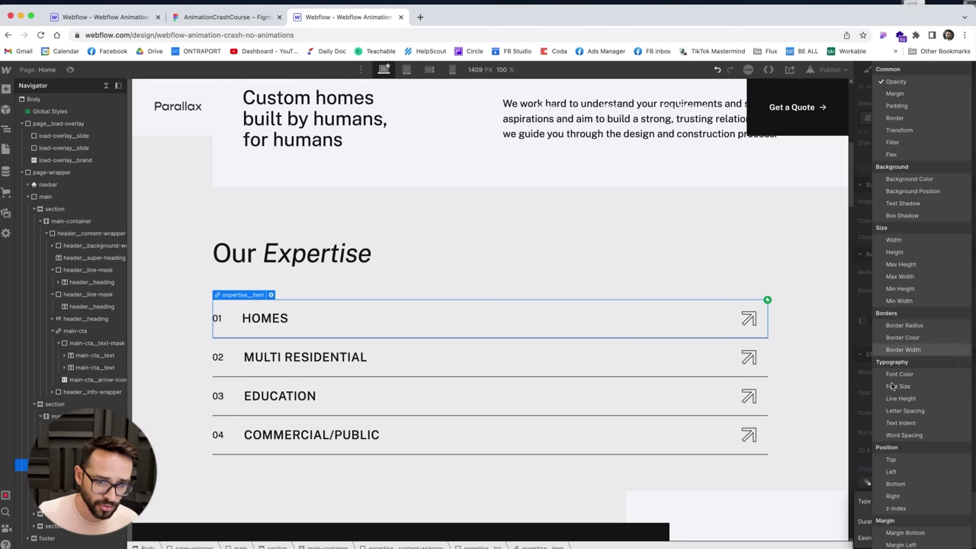
{"action": "left_click", "coordinate": [909, 178]}
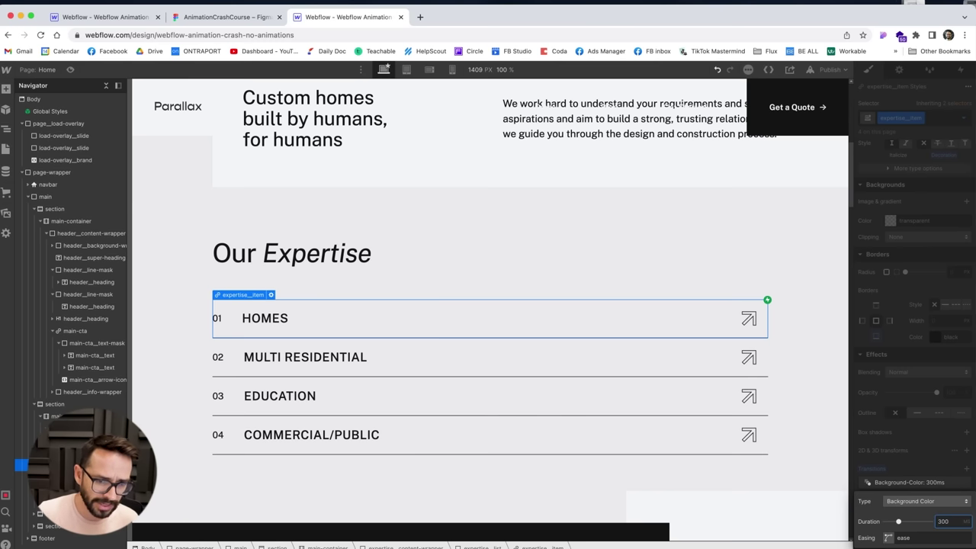
{"action": "left_click", "coordinate": [916, 479]}
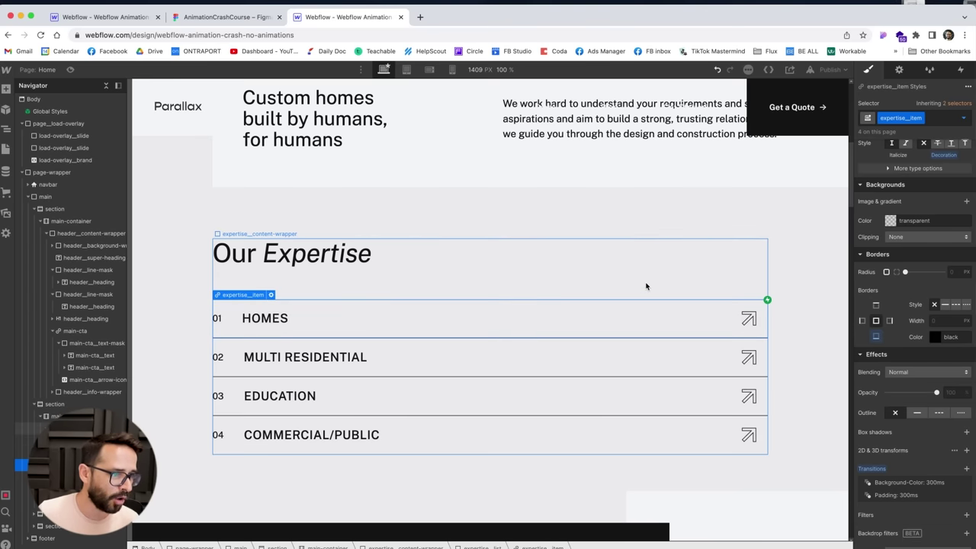
Step: Examine the image reveal in the finished version and preview the hidden expertise__image with Block display, restoring its display to None
{"action": "left_click", "coordinate": [78, 17]}
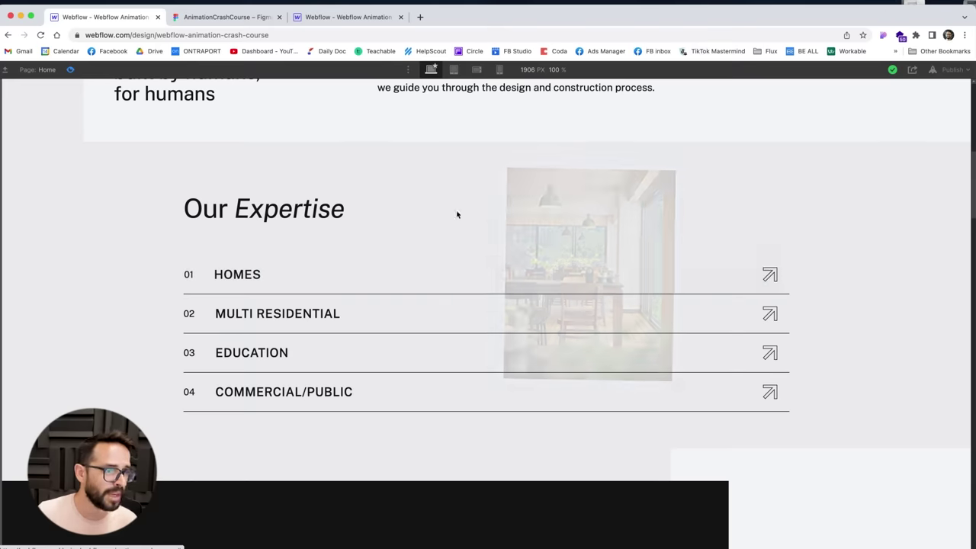
{"action": "left_click", "coordinate": [324, 19]}
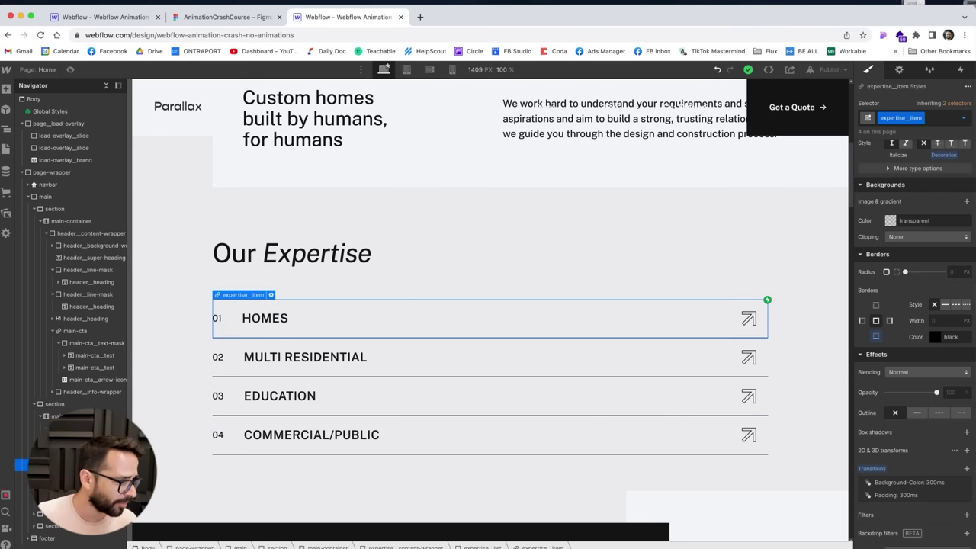
{"action": "scroll", "coordinate": [69, 343], "scroll_direction": "down", "scroll_amount": 2}
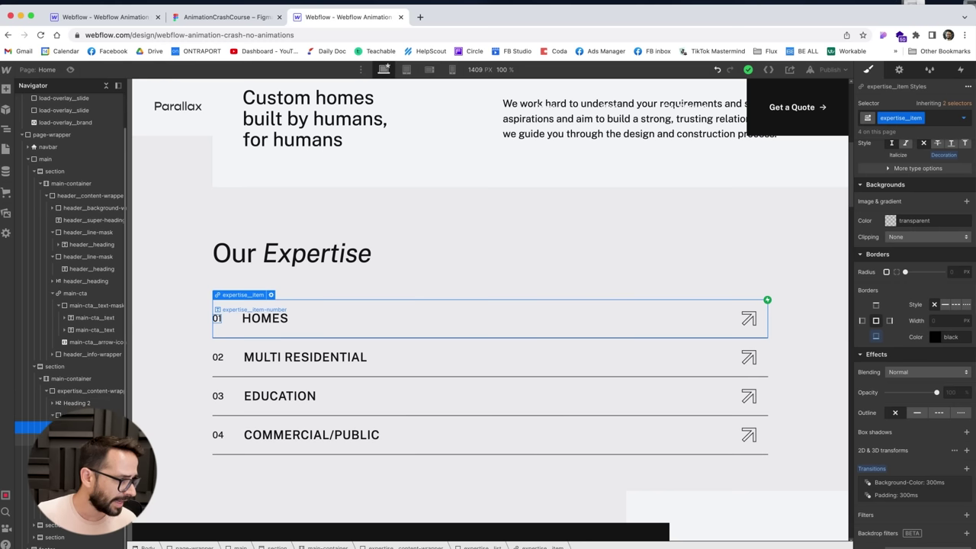
{"action": "left_click", "coordinate": [84, 476]}
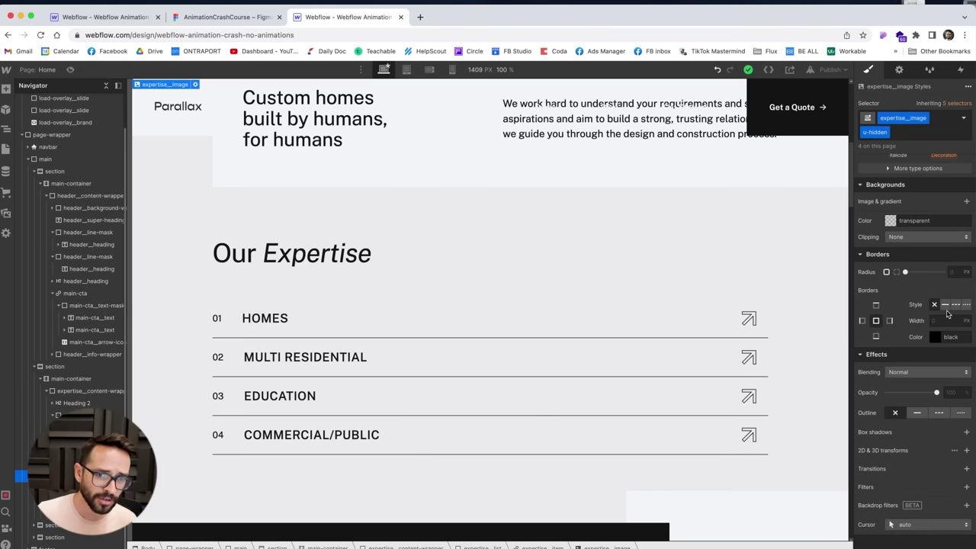
{"action": "scroll", "coordinate": [950, 315], "scroll_direction": "up", "scroll_amount": 10}
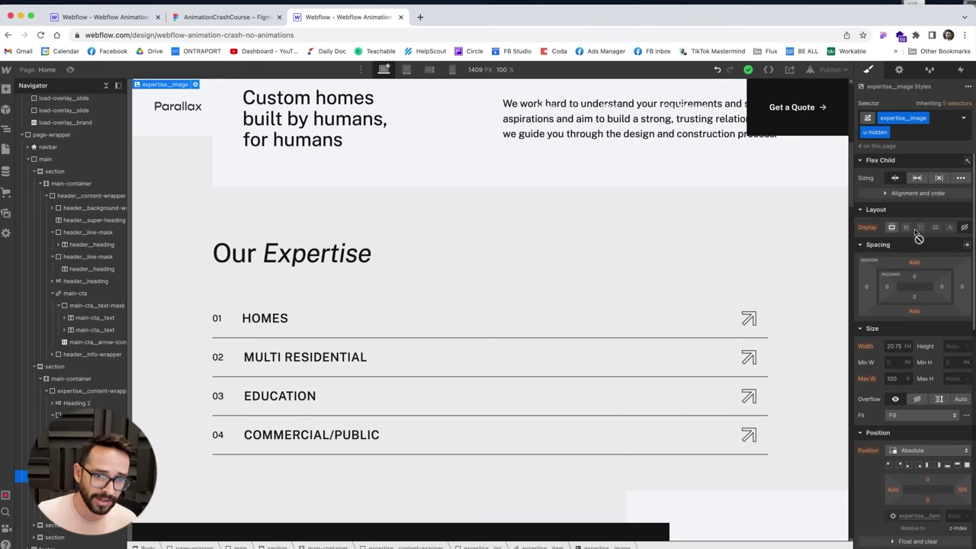
{"action": "left_click", "coordinate": [892, 228]}
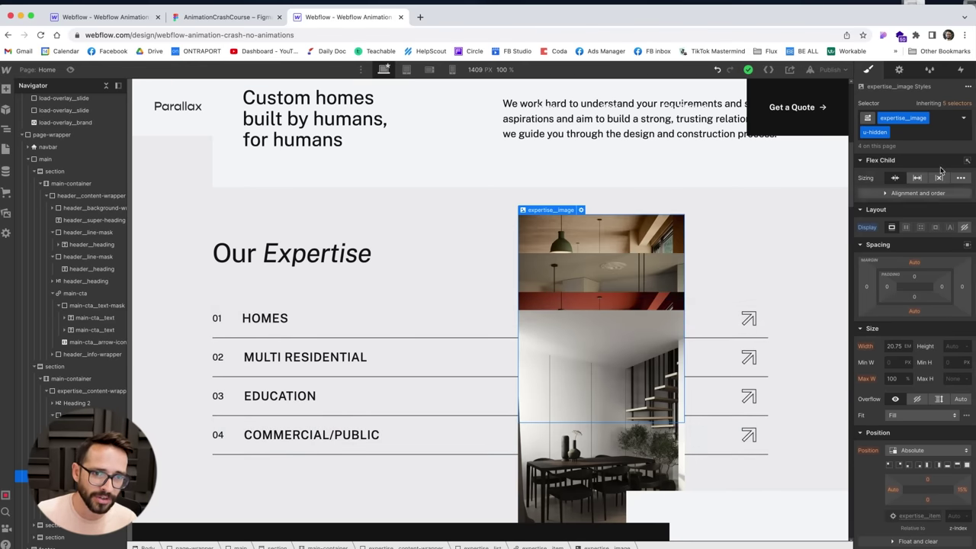
{"action": "left_click", "coordinate": [965, 228]}
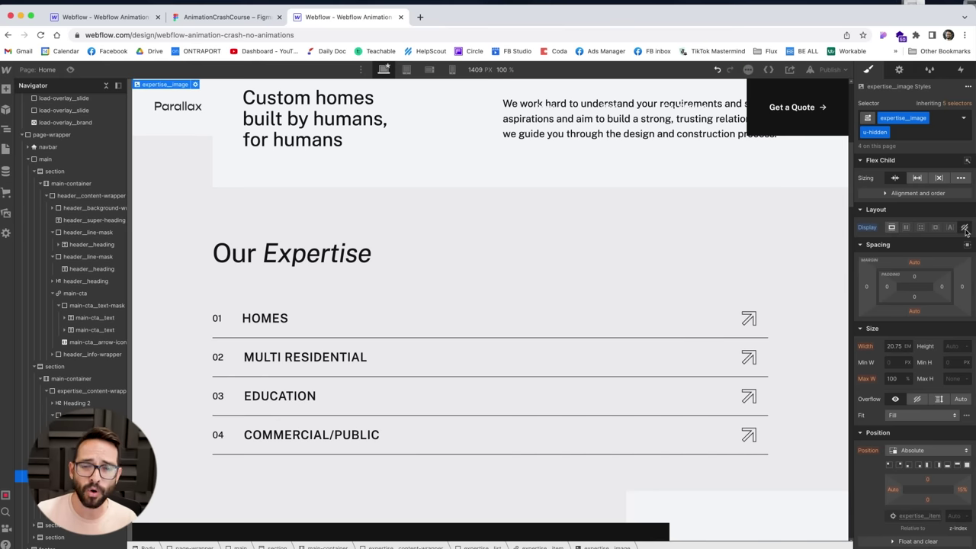
Step: Delete the existing Mouse hover and Mouse move over element triggers from the HOMES expertise__item
{"action": "left_click", "coordinate": [415, 328]}
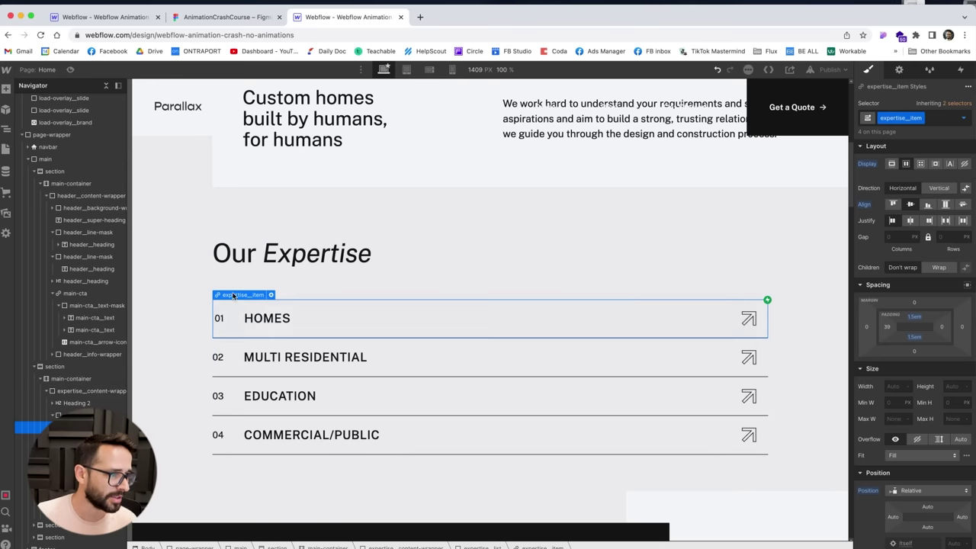
{"action": "left_click", "coordinate": [959, 70]}
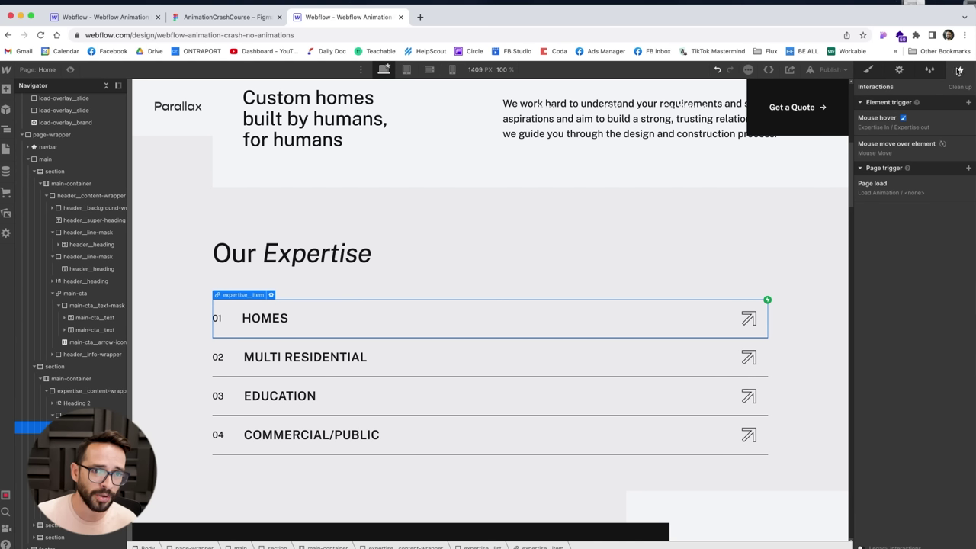
{"action": "left_click", "coordinate": [969, 120]}
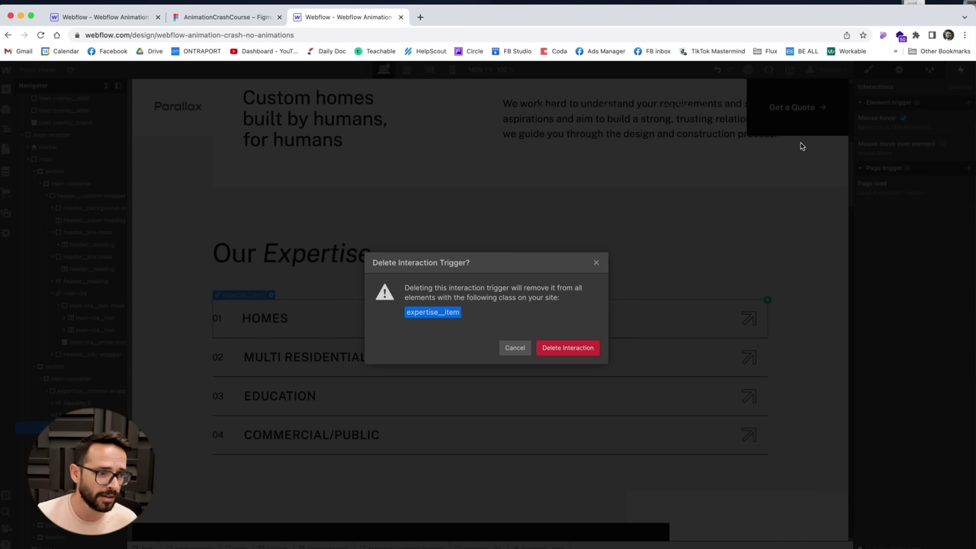
{"action": "left_click", "coordinate": [568, 350]}
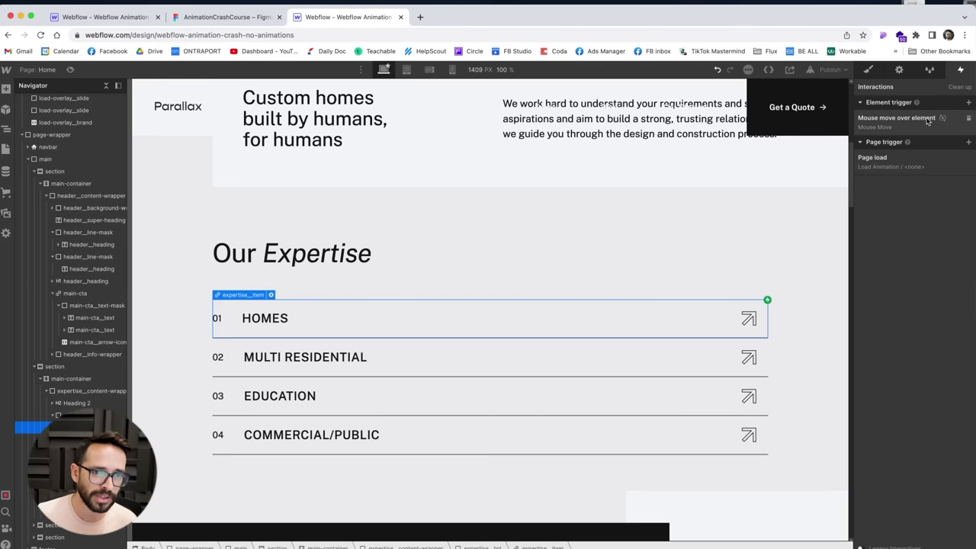
{"action": "left_click", "coordinate": [970, 119]}
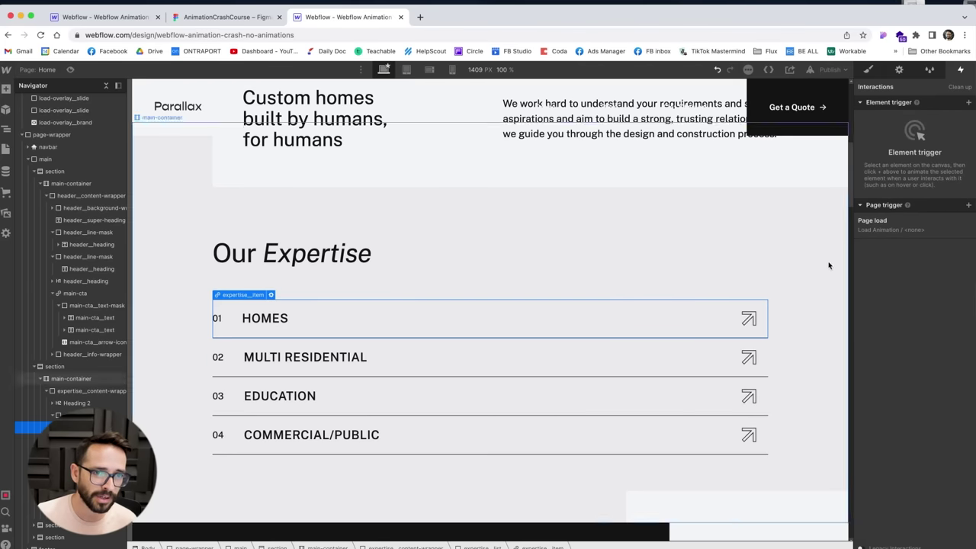
Step: Add a Mouse hover trigger to the HOMES expertise__item that starts a new timed animation named Hover In on hover
{"action": "left_click", "coordinate": [968, 102]}
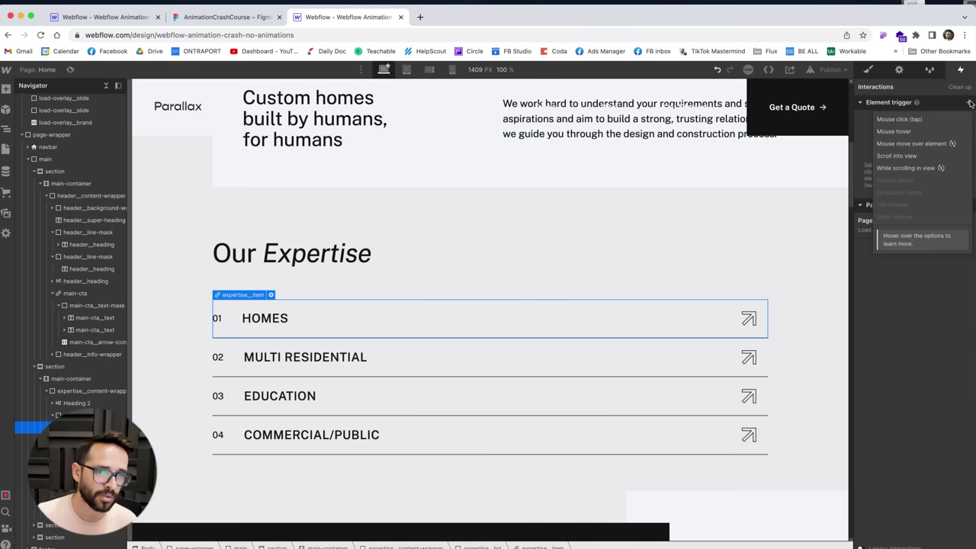
{"action": "left_click", "coordinate": [897, 133]}
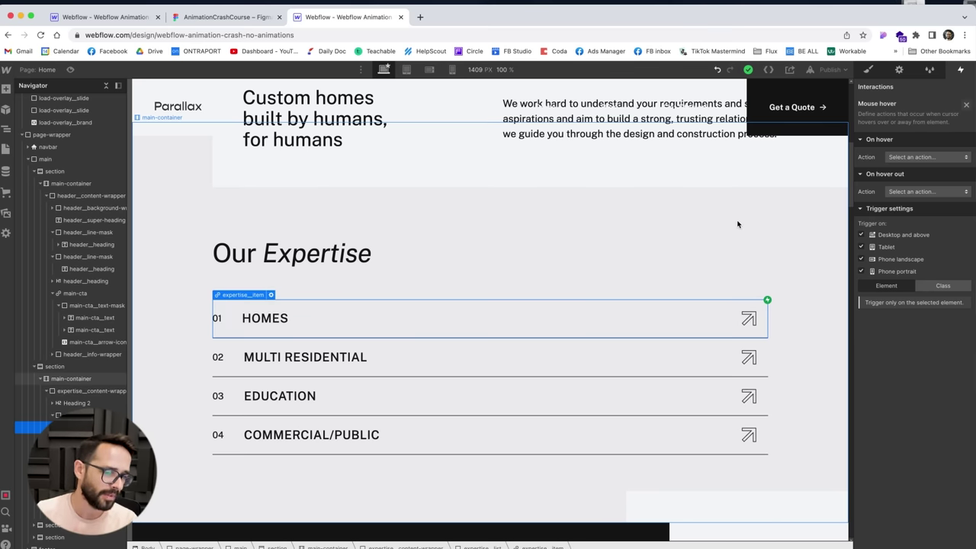
{"action": "left_click", "coordinate": [917, 157]}
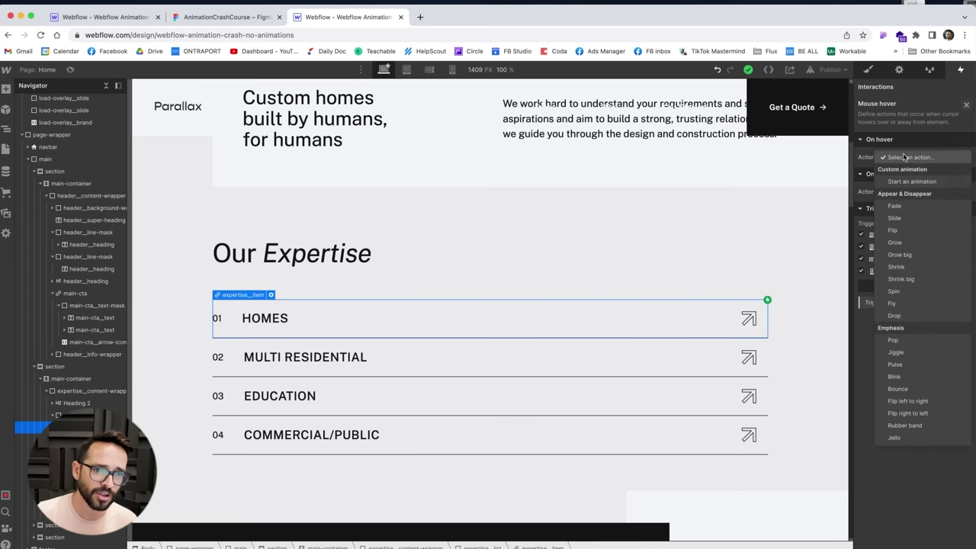
{"action": "left_click", "coordinate": [894, 183]}
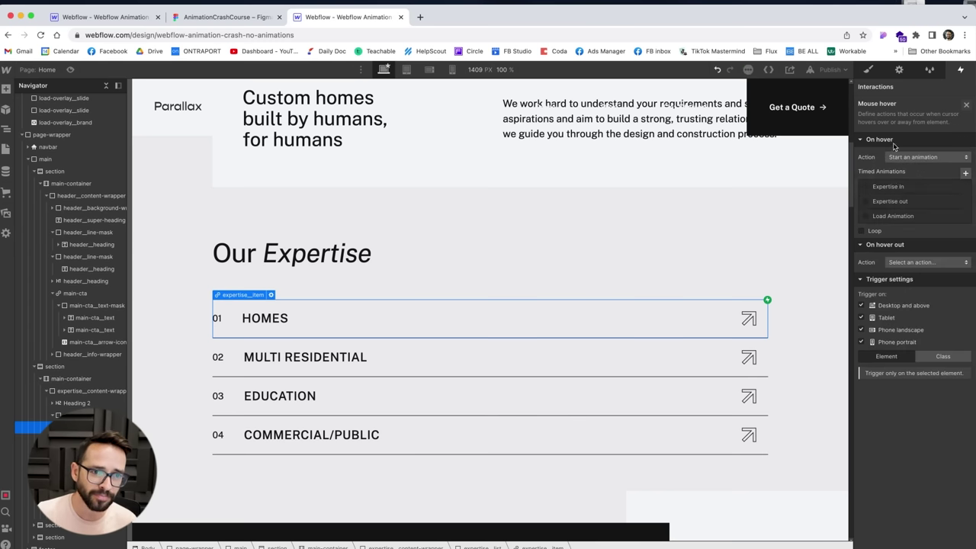
{"action": "left_click", "coordinate": [966, 175]}
{"action": "type", "text": "Hover"}
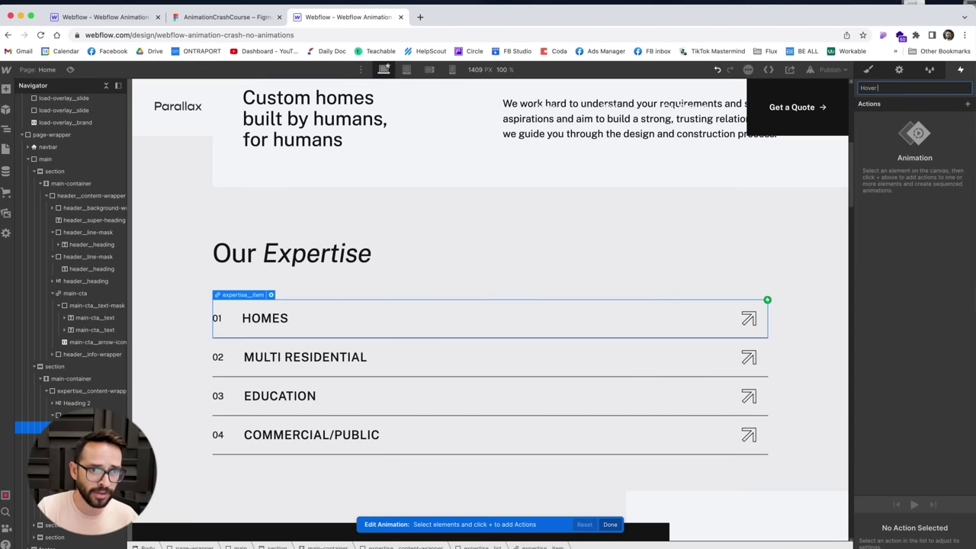
{"action": "type", "text": " In"}
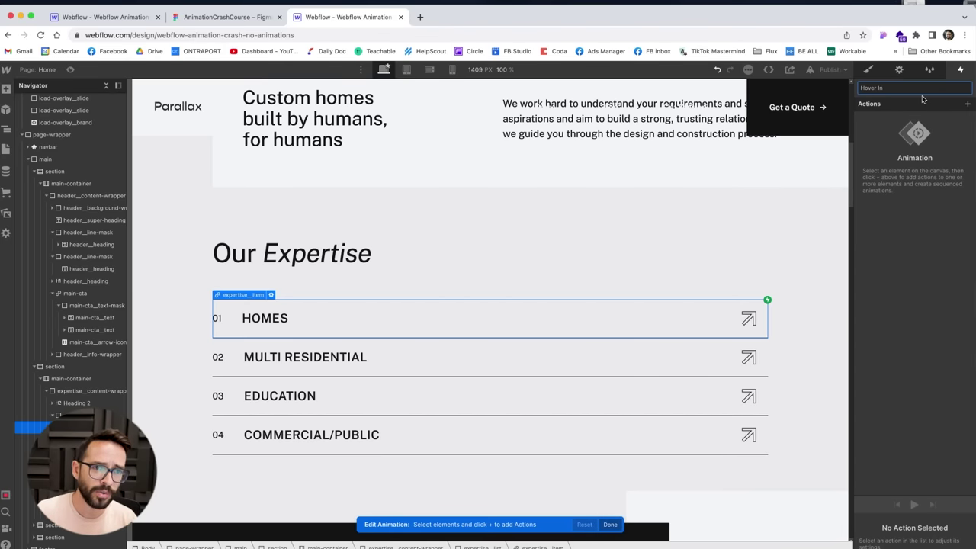
{"action": "key", "text": "Return"}
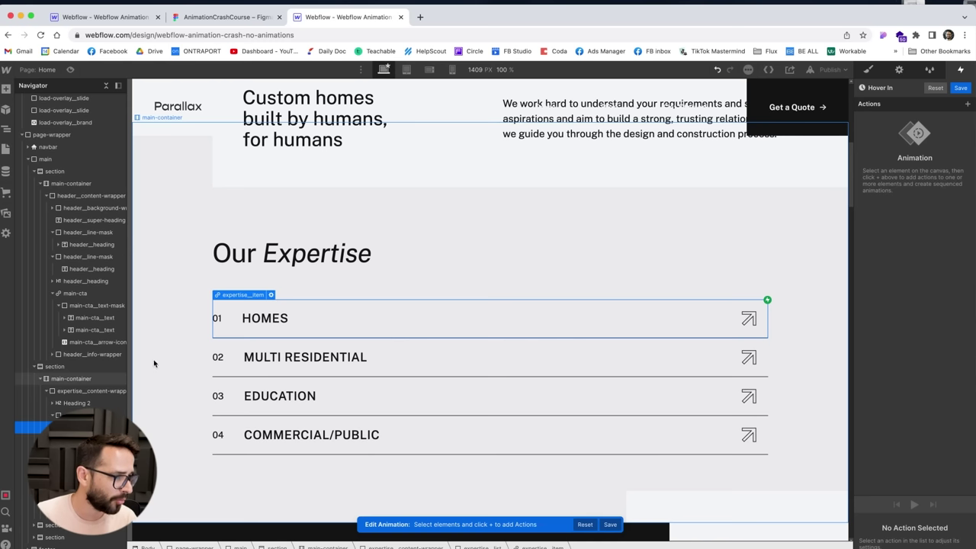
Step: Add a Hide/Show action for the HOMES expertise__image to the Hover In animation with its display set to Block
{"action": "left_click", "coordinate": [511, 312]}
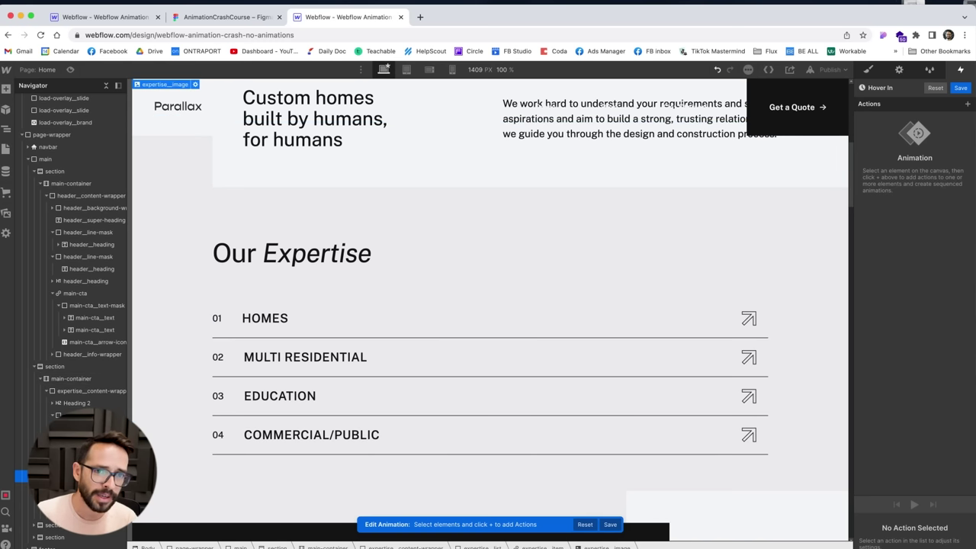
{"action": "left_click", "coordinate": [969, 105]}
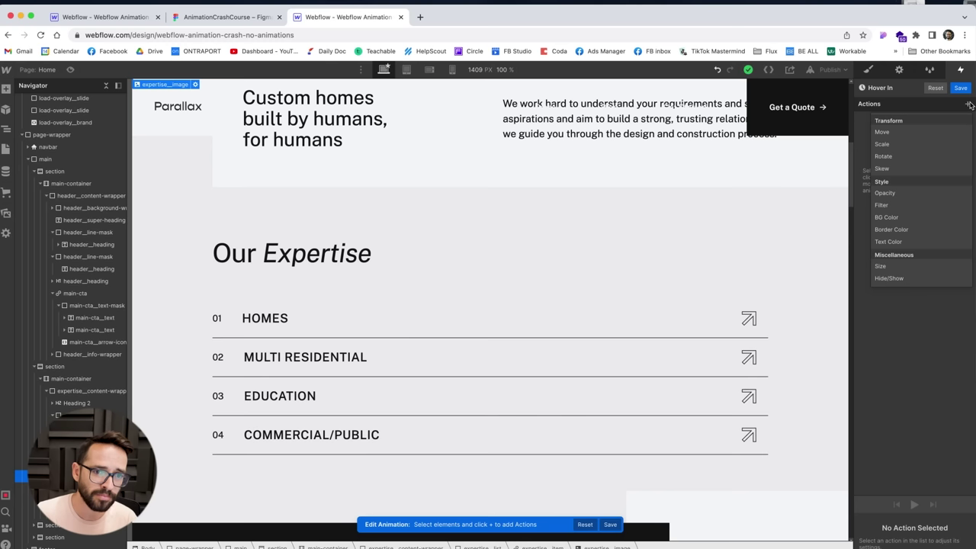
{"action": "left_click", "coordinate": [885, 279]}
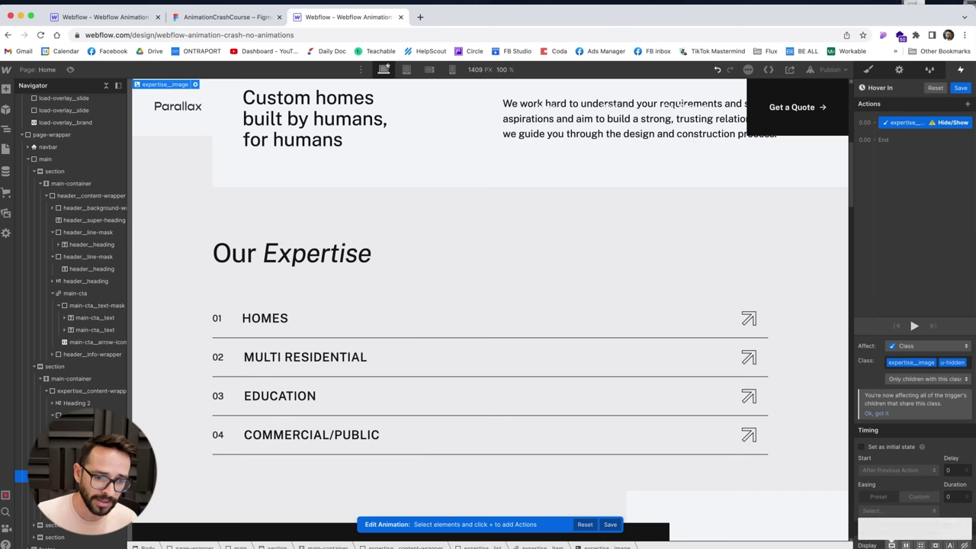
{"action": "left_click", "coordinate": [892, 546]}
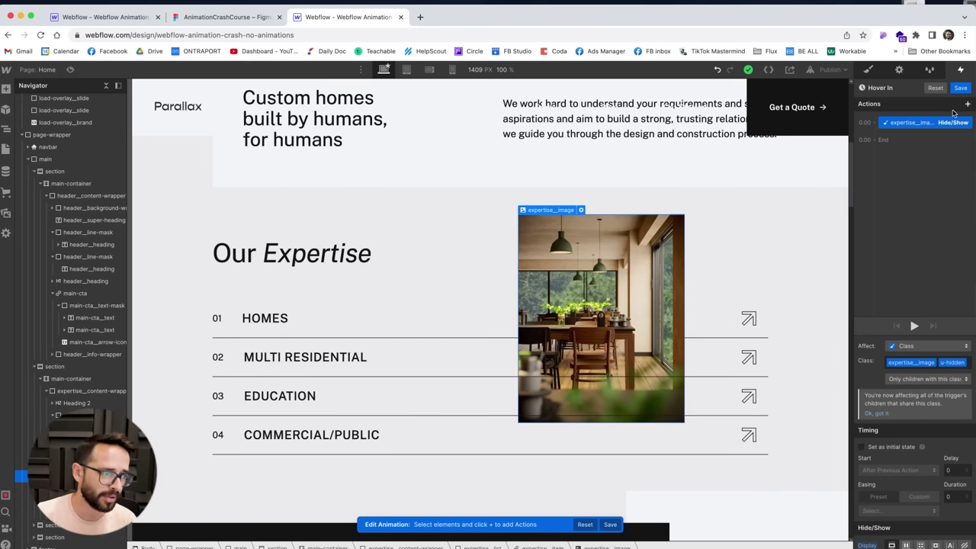
Step: Add an Opacity action for expertise__image at 0% and set it as the initial state
{"action": "left_click_drag", "start_coordinate": [952, 123], "coordinate": [946, 135]}
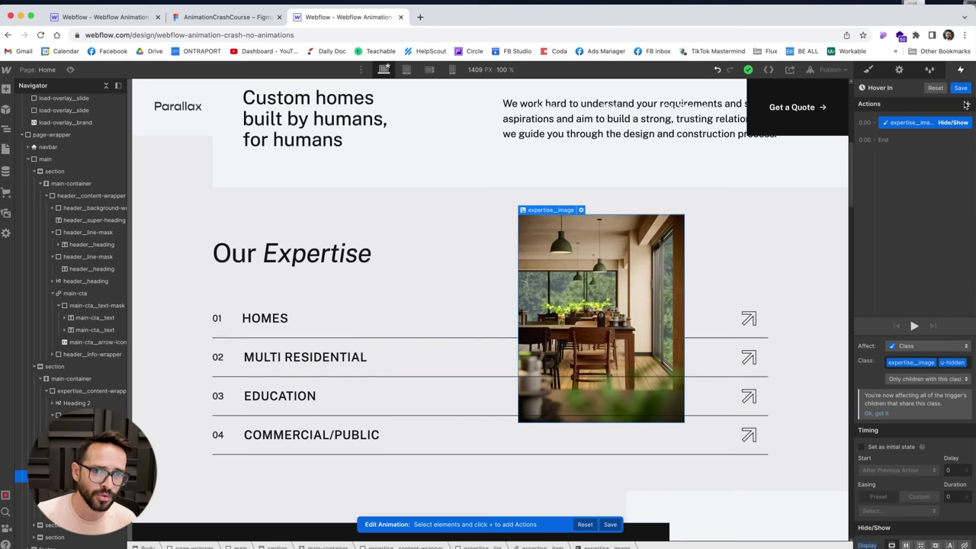
{"action": "left_click", "coordinate": [967, 104]}
{"action": "left_click", "coordinate": [898, 195]}
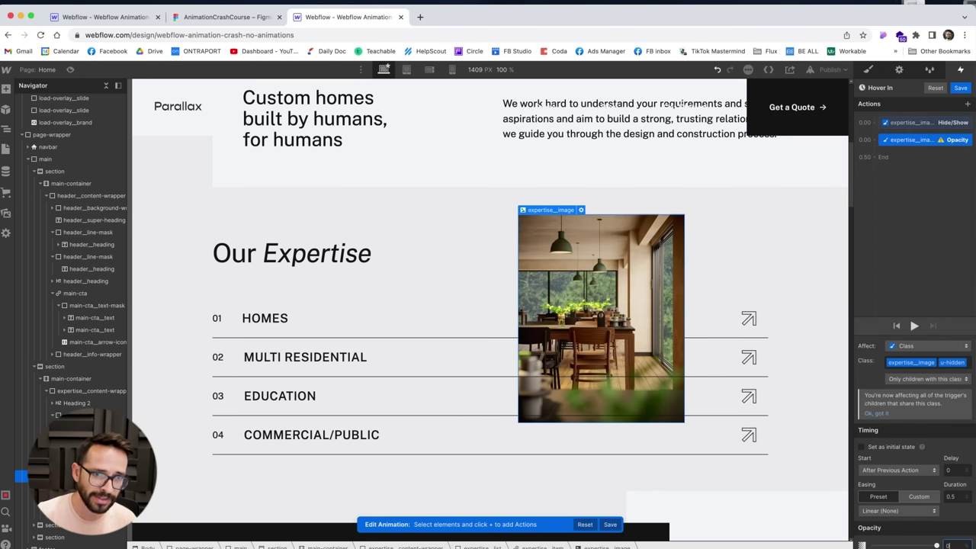
{"action": "key", "text": "Return"}
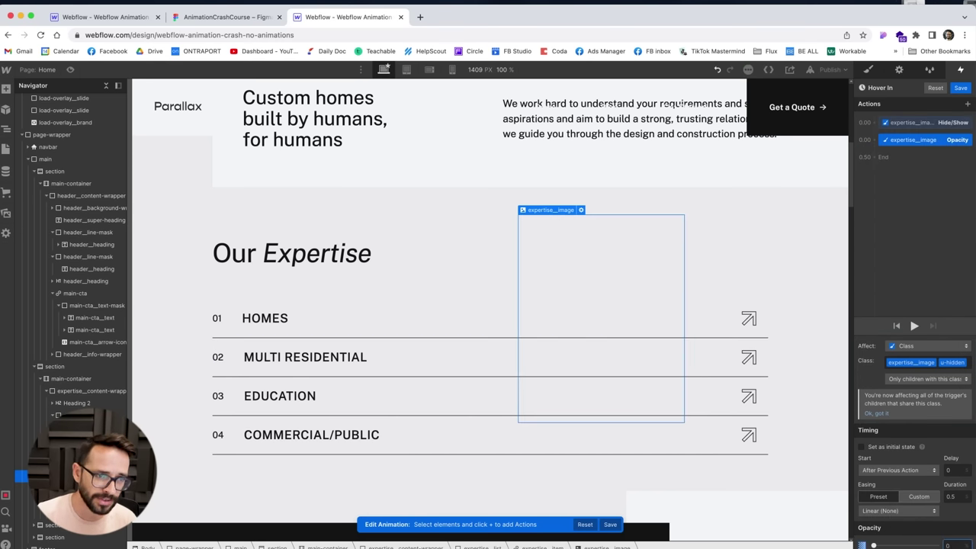
{"action": "left_click", "coordinate": [862, 449]}
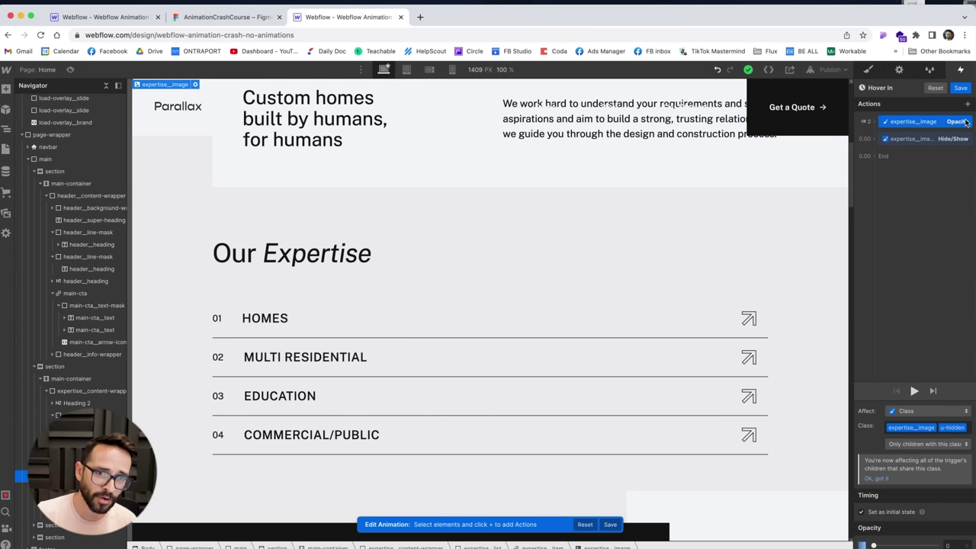
Step: Duplicate the initial Opacity action on expertise__image and set the copy to 100% opacity with a 0.3-second duration
{"action": "left_click", "coordinate": [919, 139]}
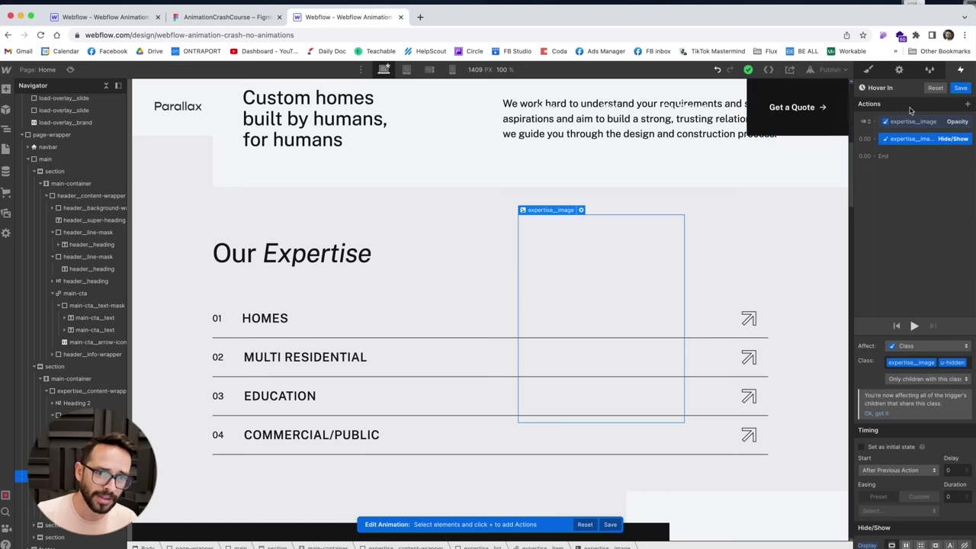
{"action": "left_click", "coordinate": [919, 123]}
{"action": "right_click", "coordinate": [916, 125]}
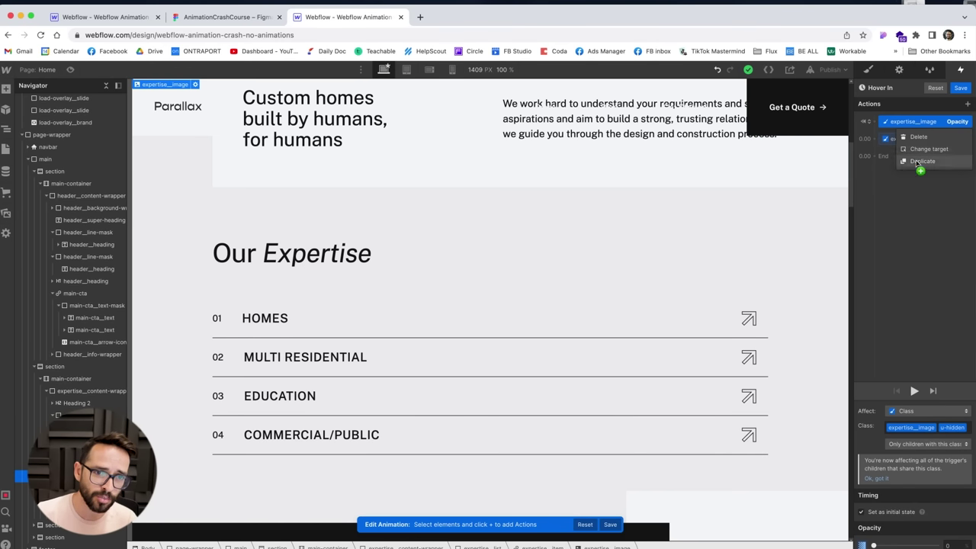
{"action": "left_click", "coordinate": [918, 162]}
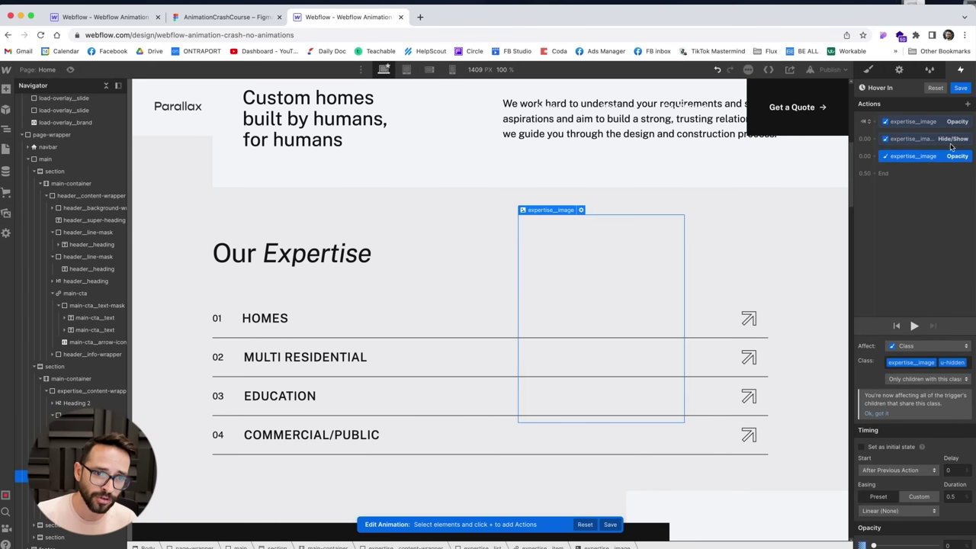
{"action": "left_click", "coordinate": [953, 544]}
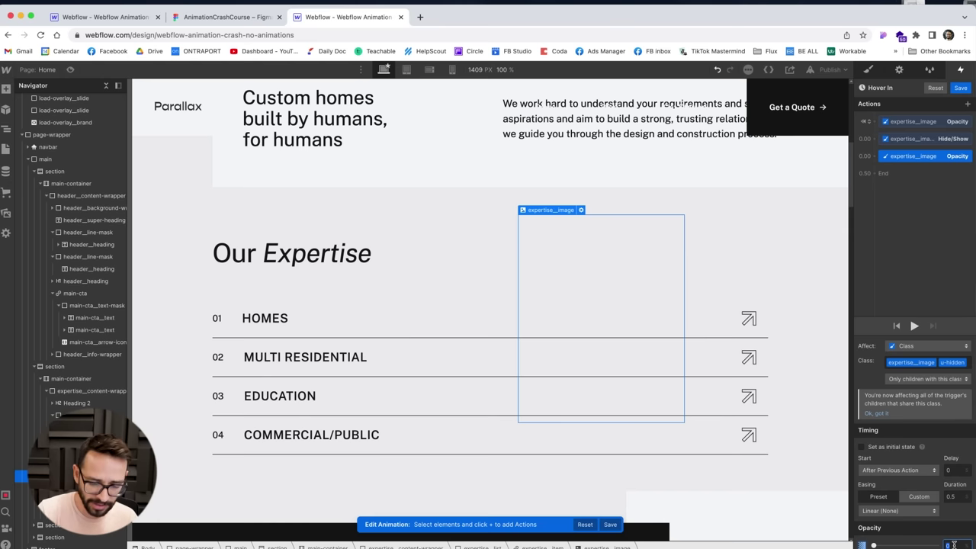
{"action": "type", "text": "100"}
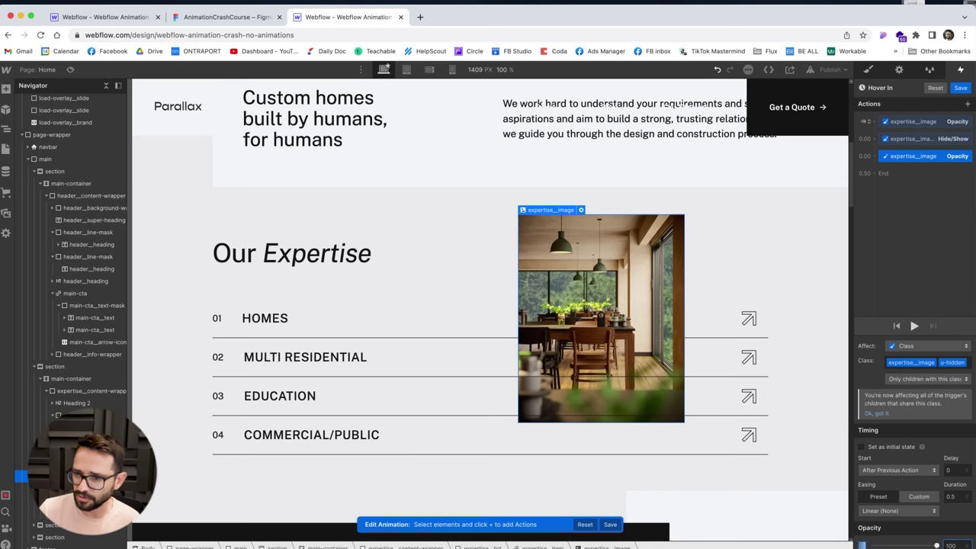
{"action": "left_click", "coordinate": [954, 497]}
{"action": "type", "text": "0.3"}
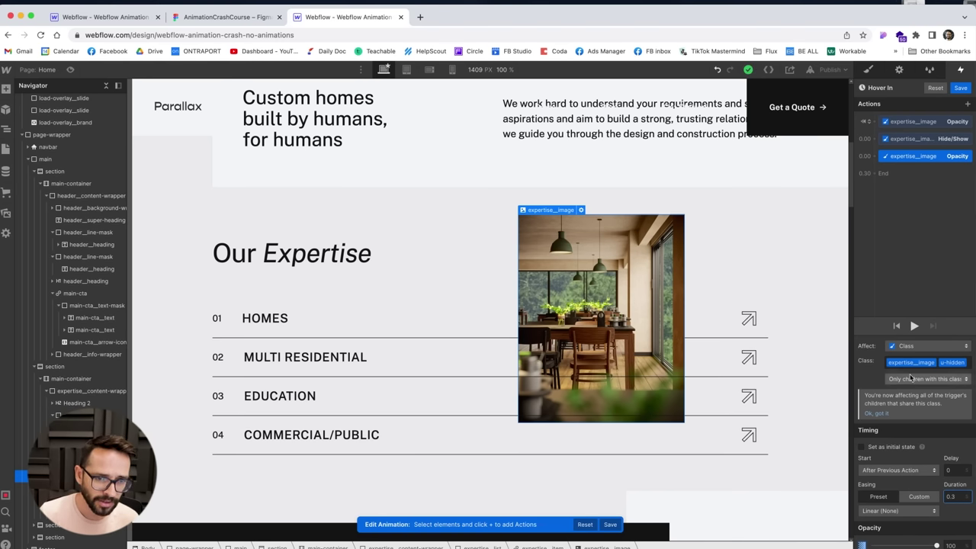
Step: Preview the Hover In animation and save it
{"action": "left_click", "coordinate": [914, 326]}
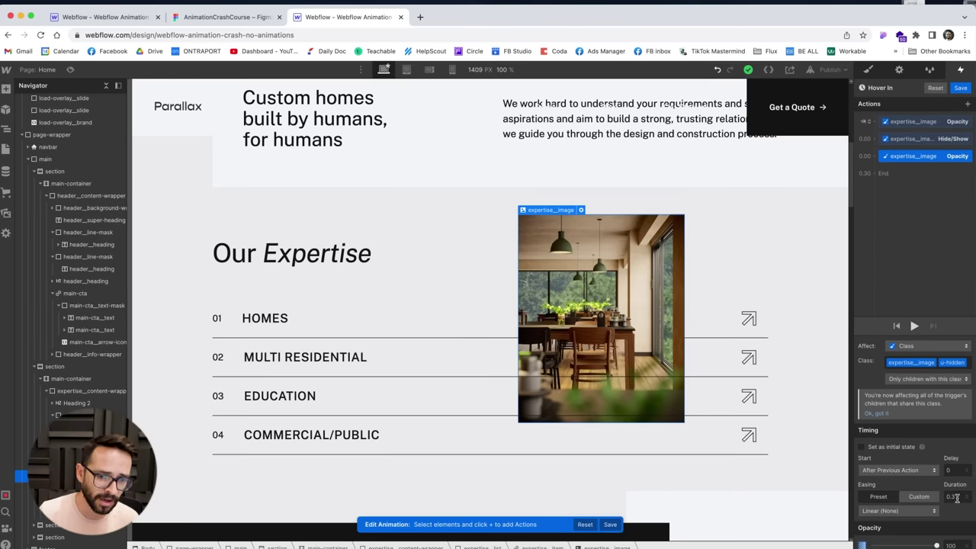
{"action": "left_click", "coordinate": [914, 326]}
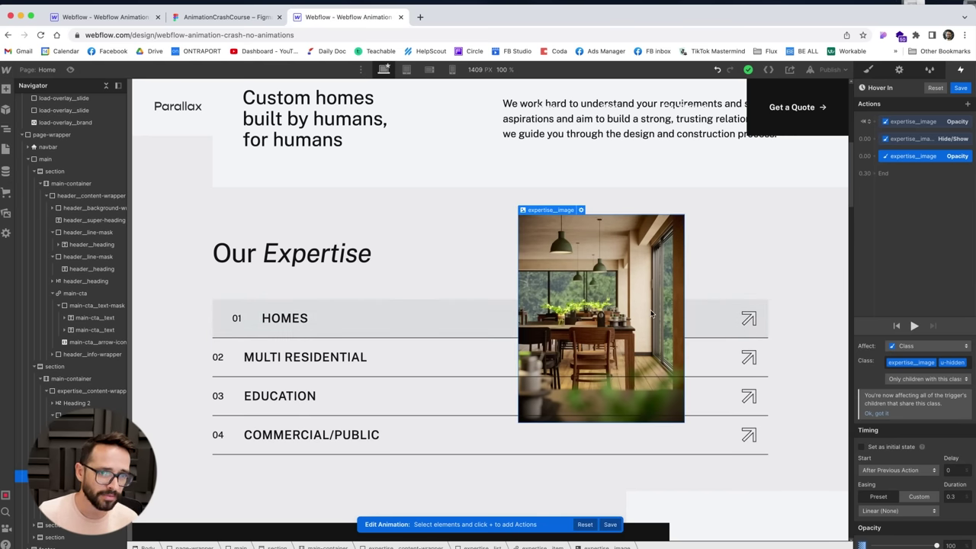
{"action": "left_click", "coordinate": [960, 88]}
Step: Examine the embedded SVG code of the HOMES expertise__arrow-icon and check the site's image assets
{"action": "left_click", "coordinate": [747, 317]}
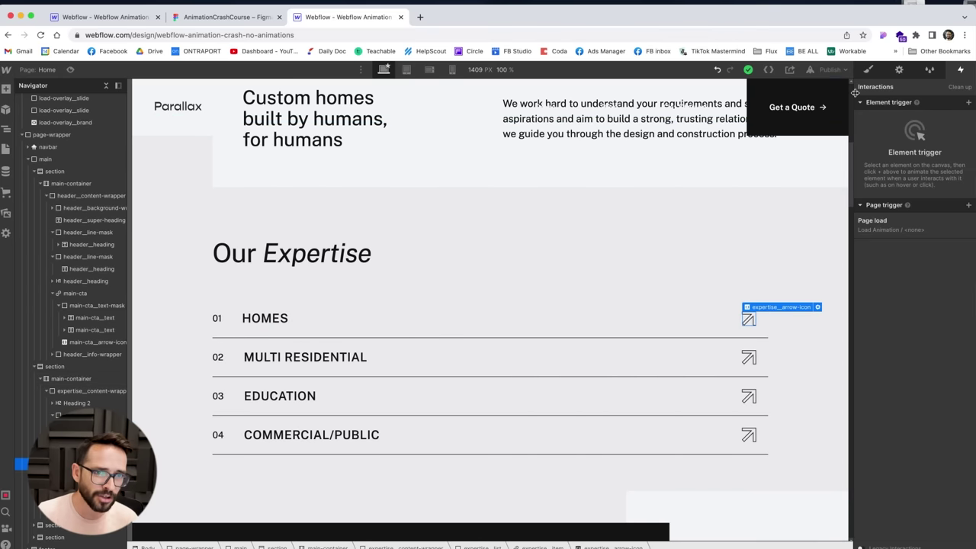
{"action": "left_click", "coordinate": [899, 69]}
{"action": "left_click", "coordinate": [891, 139]}
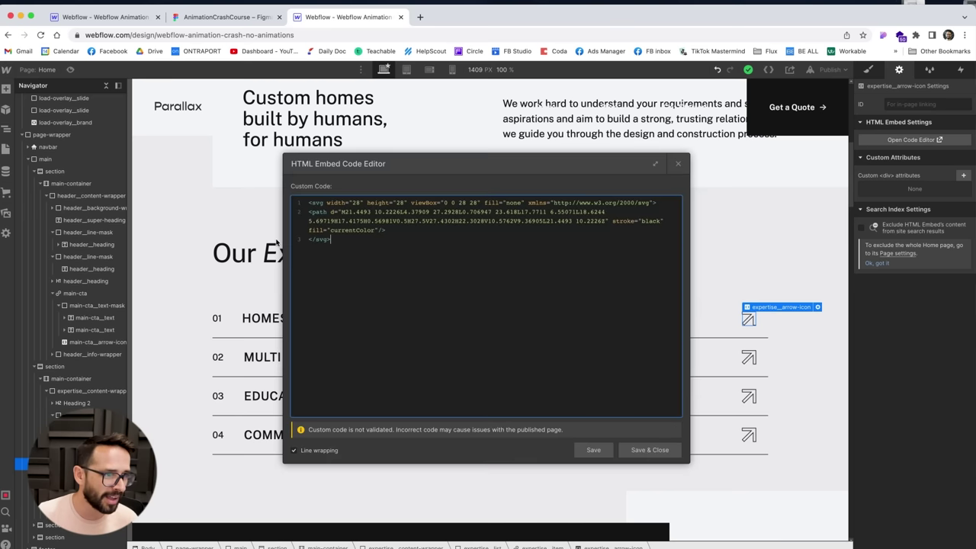
{"action": "key", "text": "ctrl+a"}
{"action": "left_click", "coordinate": [361, 257]}
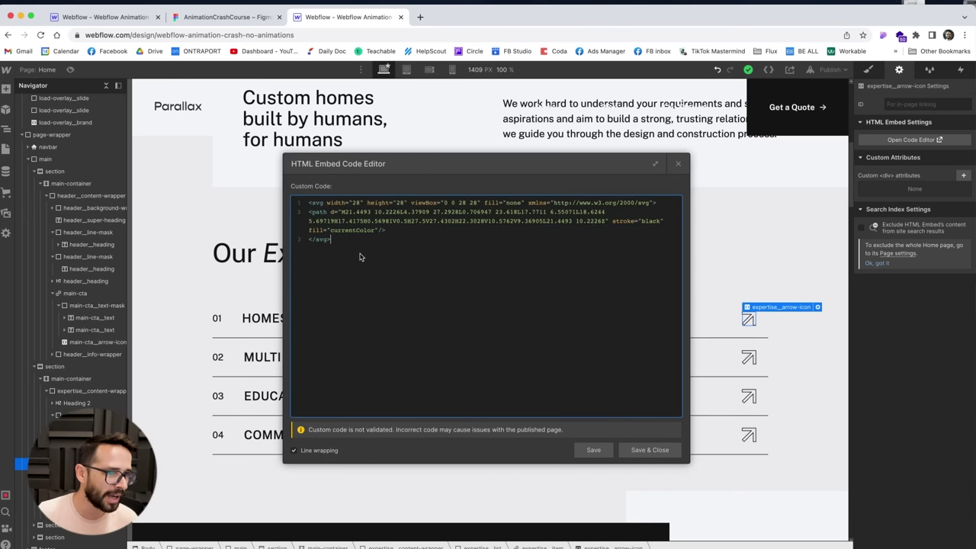
{"action": "left_click", "coordinate": [676, 167]}
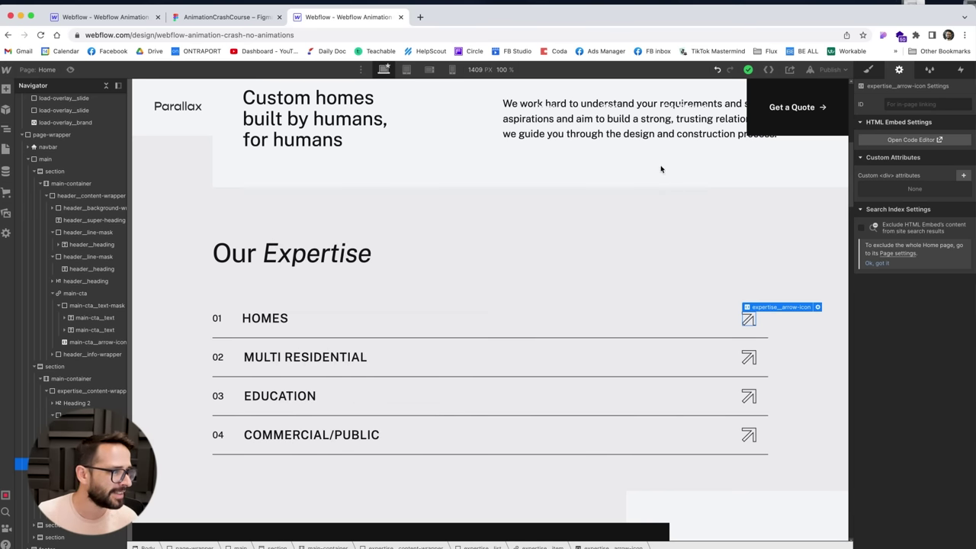
{"action": "left_click", "coordinate": [6, 213]}
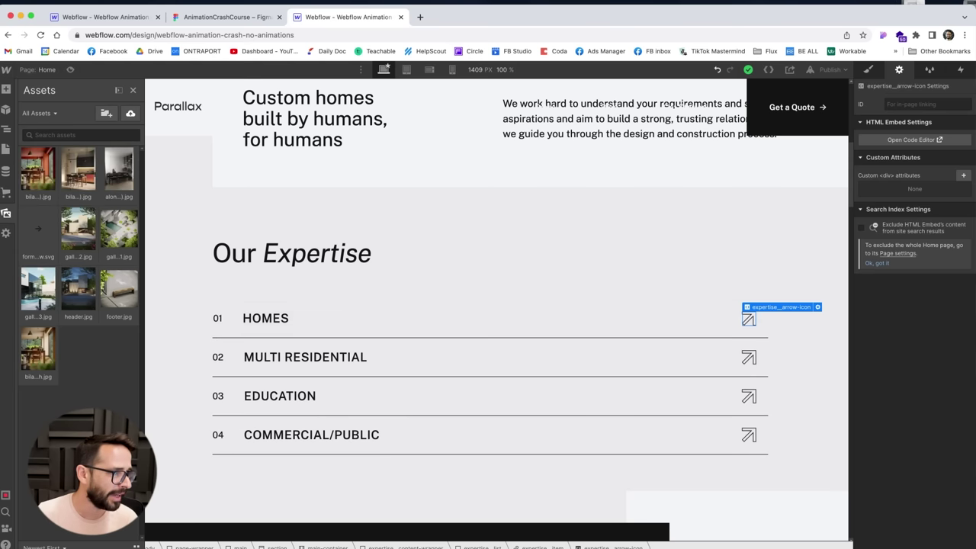
{"action": "left_click", "coordinate": [6, 214]}
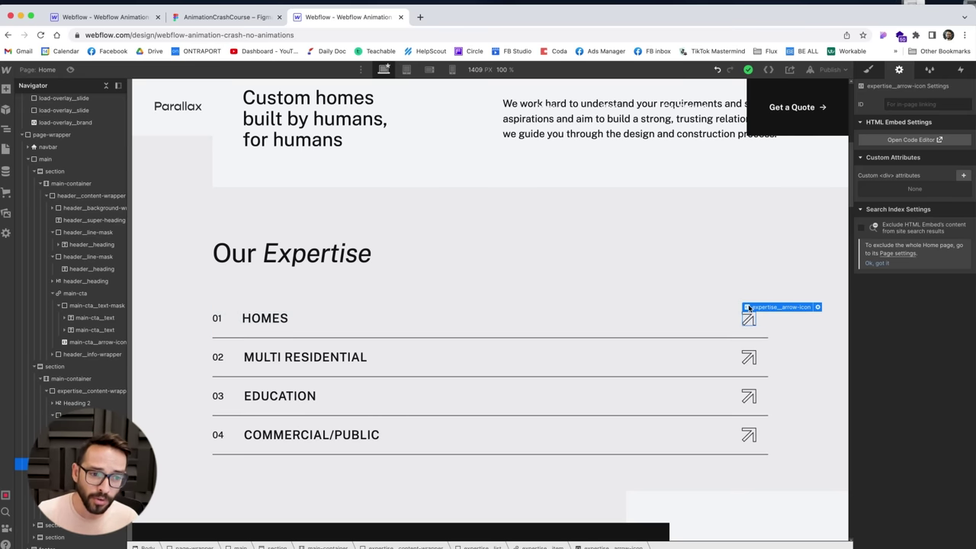
Step: Inspect the fill="currentColor" attribute in the HOMES arrow icon's embed code
{"action": "left_click", "coordinate": [818, 307]}
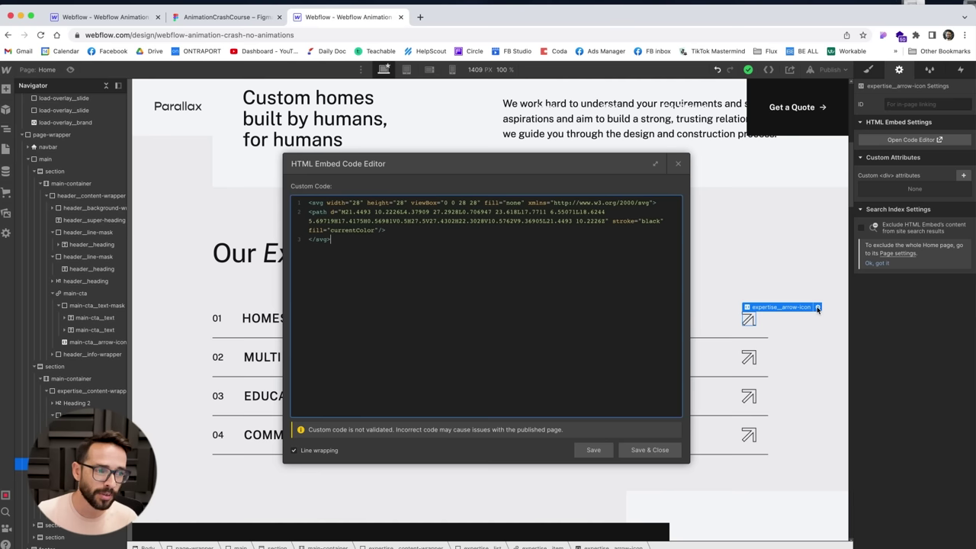
{"action": "left_click_drag", "start_coordinate": [310, 231], "coordinate": [378, 231]}
{"action": "left_click", "coordinate": [332, 231]}
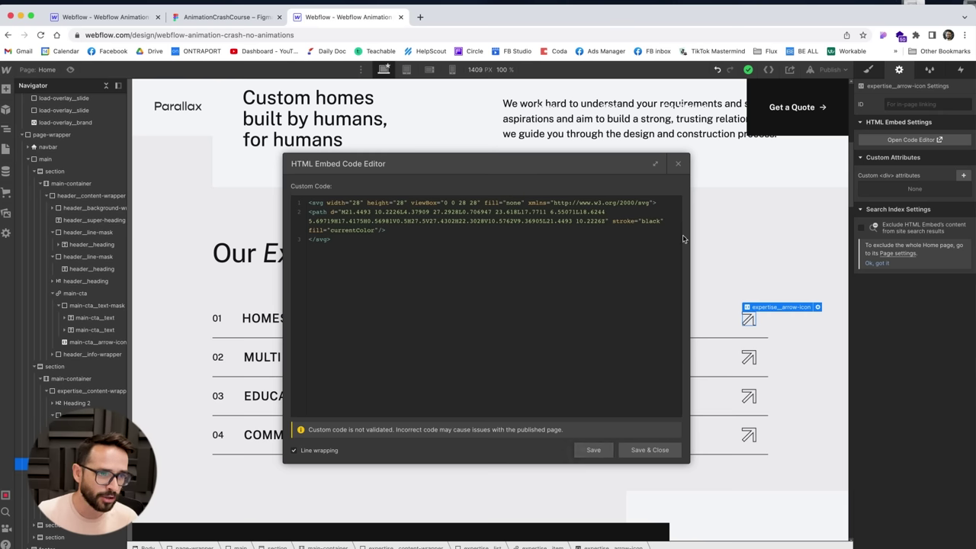
{"action": "left_click", "coordinate": [678, 163]}
Step: Try the text color #00aaff on expertise__arrow-icon and restore the White Smoke color
{"action": "left_click", "coordinate": [869, 69]}
{"action": "scroll", "coordinate": [904, 229], "scroll_direction": "down", "scroll_amount": 6}
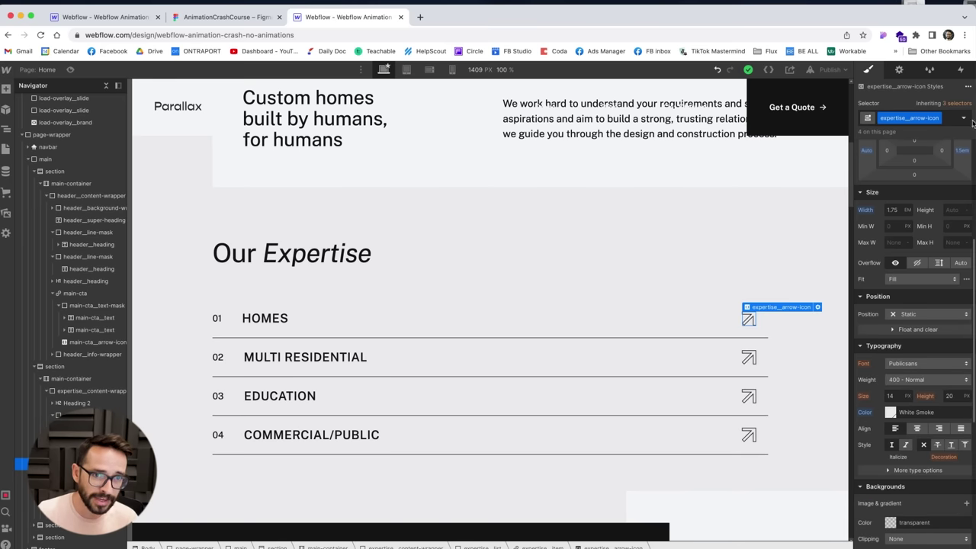
{"action": "left_click", "coordinate": [893, 413]}
{"action": "left_click", "coordinate": [930, 313]}
{"action": "left_click_drag", "start_coordinate": [935, 263], "coordinate": [972, 230]}
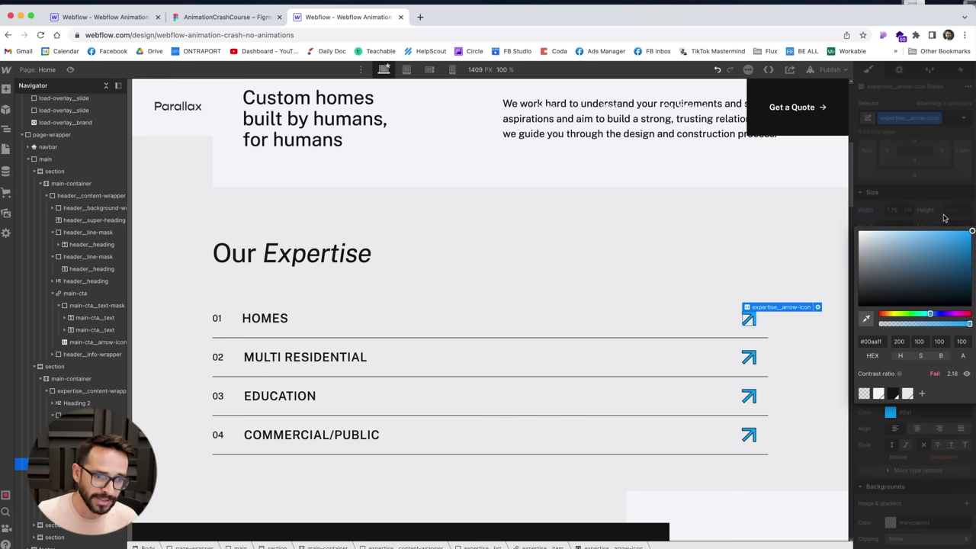
{"action": "left_click", "coordinate": [867, 426]}
{"action": "left_click", "coordinate": [865, 413], "text": "alt"}
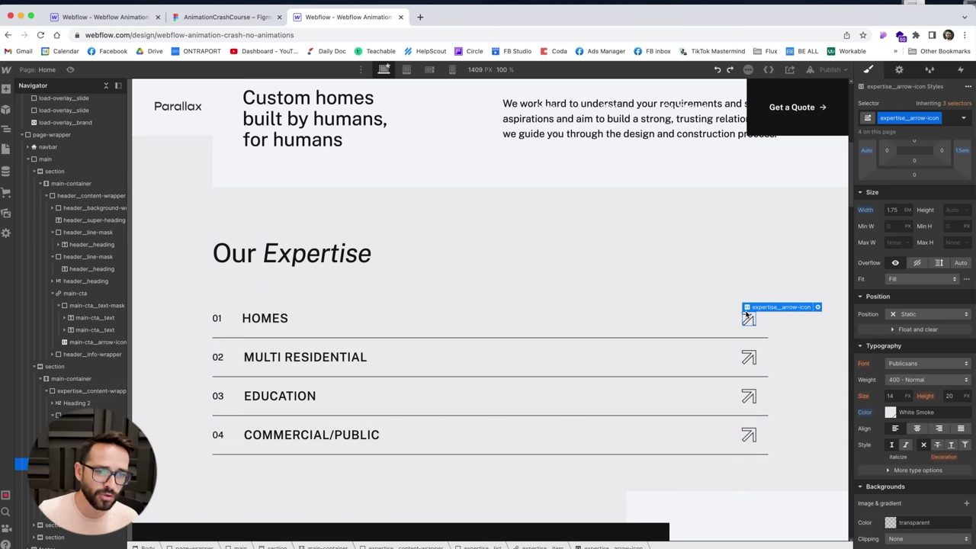
Step: Switch to the Figma file AnimationCrashCourse and export the HOMES arrow vector as an SVG named arrow to the Desktop
{"action": "left_click", "coordinate": [204, 18]}
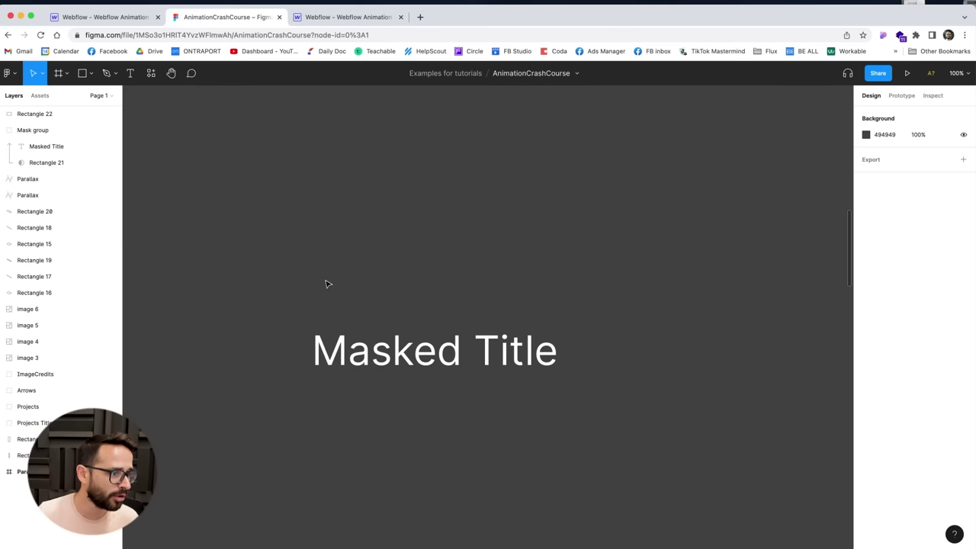
{"action": "scroll", "coordinate": [305, 282], "scroll_direction": "down", "scroll_amount": 5}
{"action": "scroll", "coordinate": [643, 344], "scroll_direction": "left", "scroll_amount": 5}
{"action": "scroll", "coordinate": [354, 282], "scroll_direction": "up", "scroll_amount": 5}
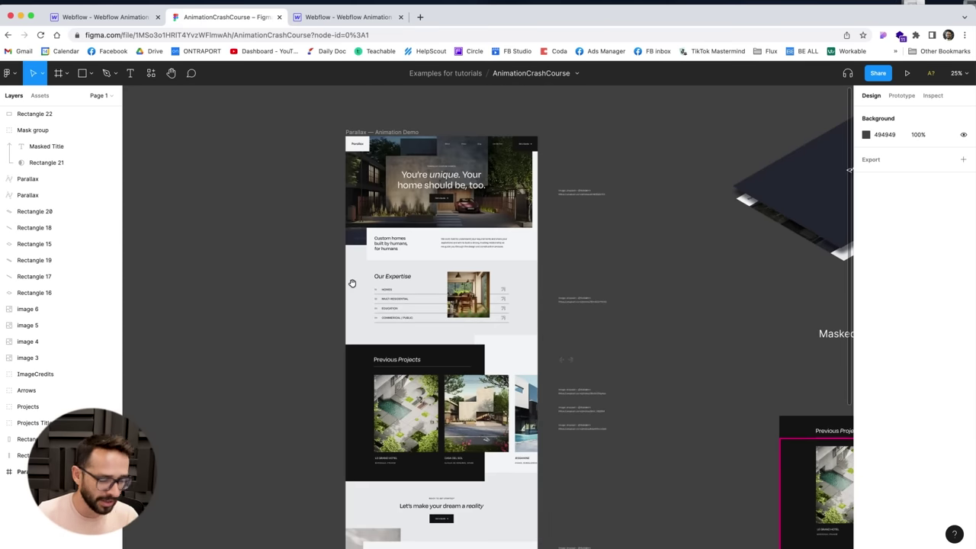
{"action": "scroll", "coordinate": [433, 256], "scroll_direction": "up", "scroll_amount": 5}
{"action": "left_click", "coordinate": [550, 196]}
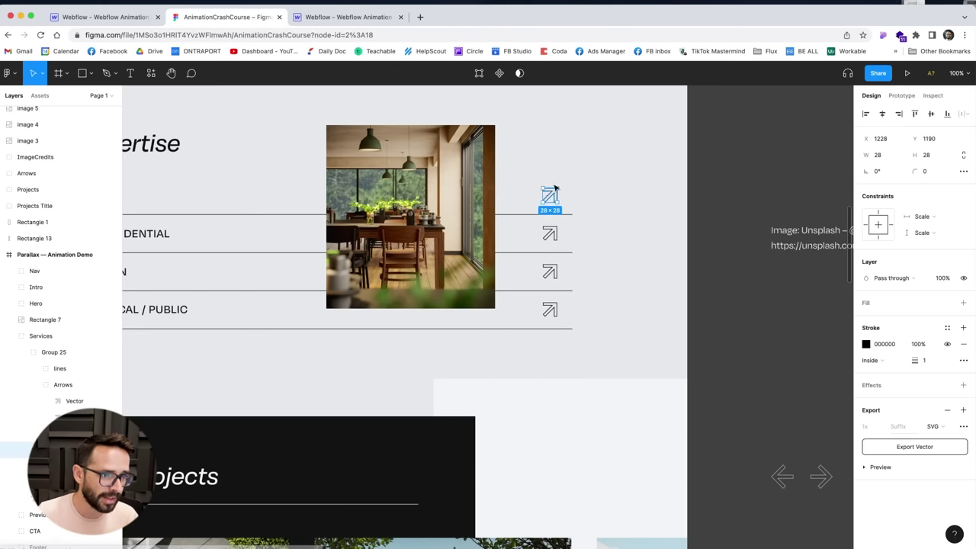
{"action": "left_click", "coordinate": [922, 449]}
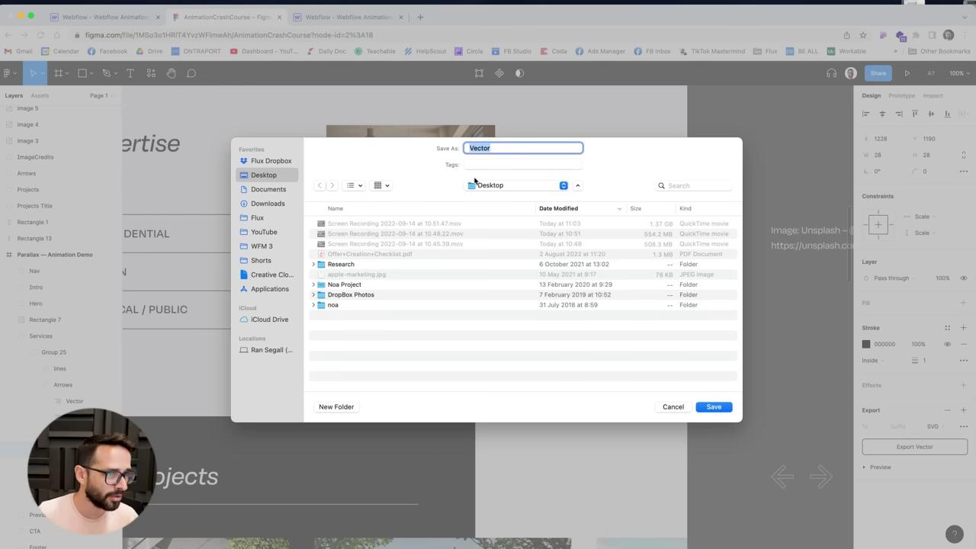
{"action": "type", "text": "arrow"}
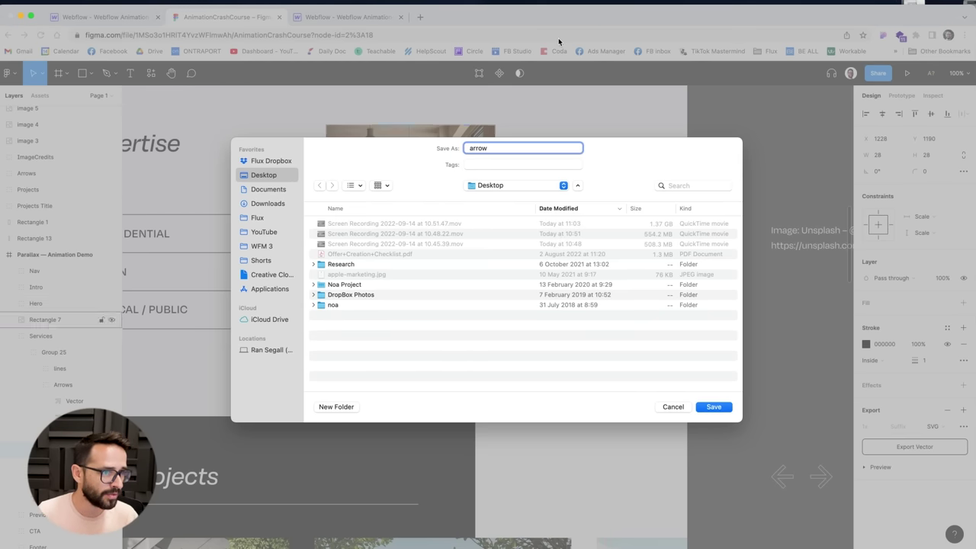
{"action": "left_click", "coordinate": [713, 406]}
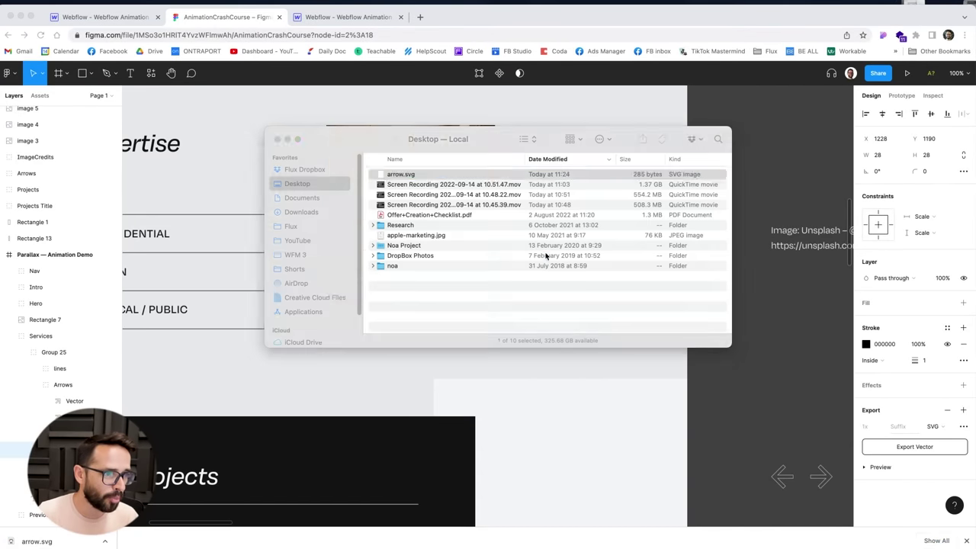
Step: Open the exported arrow.svg in TextEdit to view its SVG code
{"action": "right_click", "coordinate": [402, 176]}
{"action": "mouse_move", "coordinate": [441, 193]}
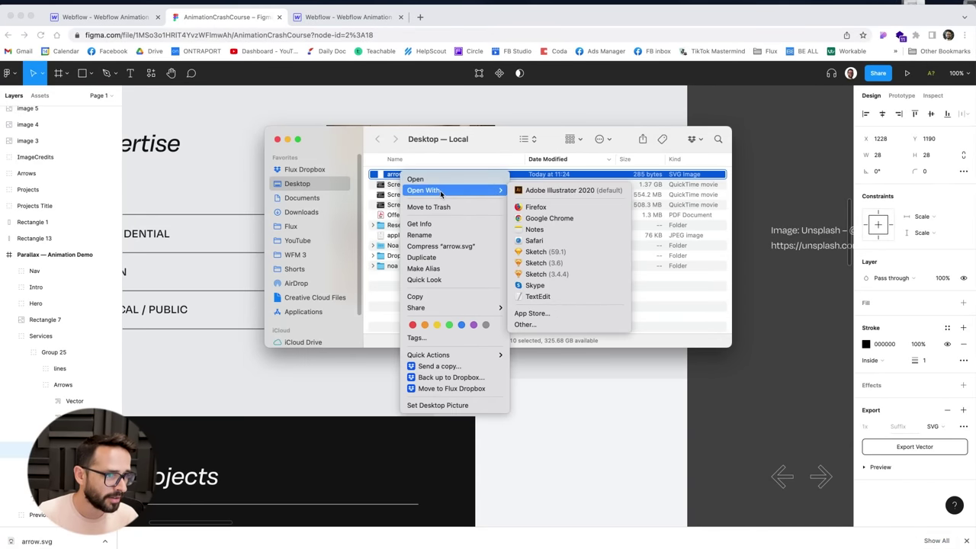
{"action": "left_click", "coordinate": [539, 297]}
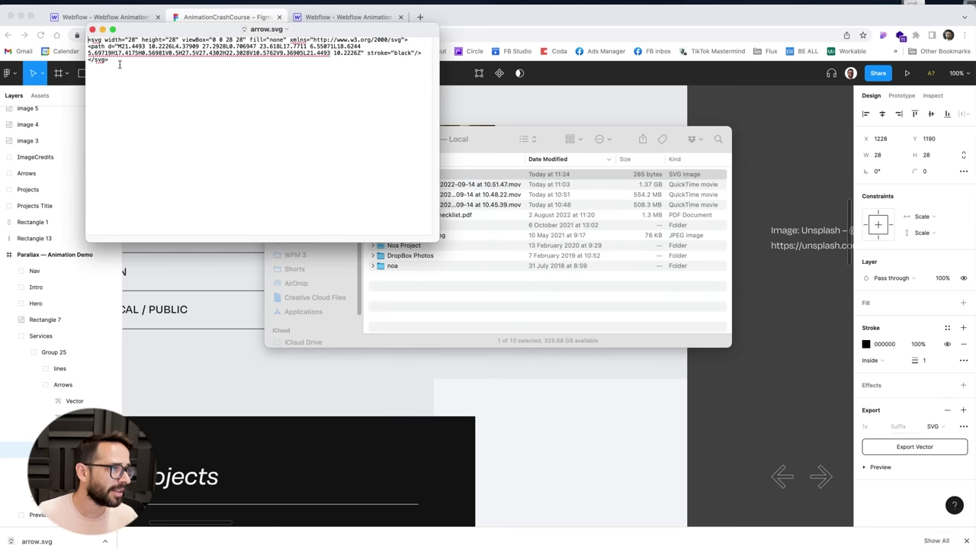
Step: Switch back to the Webflow project and locate the Embed component among the elements that can be added
{"action": "key", "text": "super+a"}
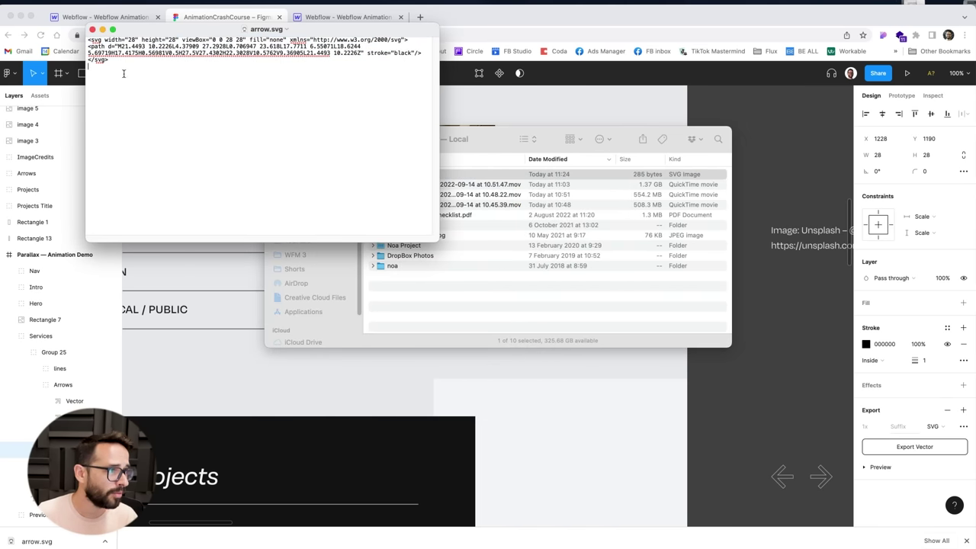
{"action": "left_click", "coordinate": [322, 18]}
{"action": "left_click", "coordinate": [321, 18]}
{"action": "left_click", "coordinate": [6, 89]}
{"action": "scroll", "coordinate": [80, 290], "scroll_direction": "down", "scroll_amount": 10}
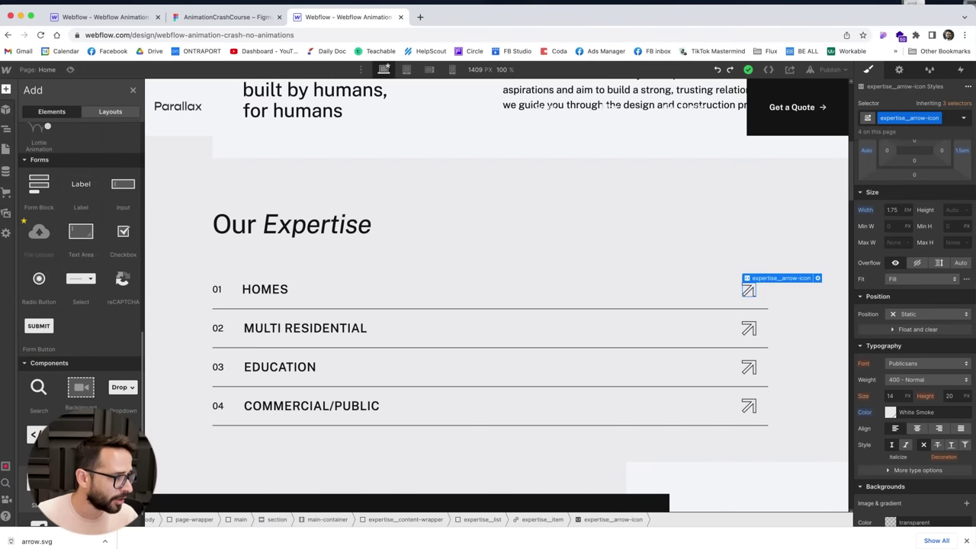
{"action": "scroll", "coordinate": [80, 359], "scroll_direction": "down", "scroll_amount": 2}
Step: Switch to arrow.svg in TextEdit and examine its SVG markup, especially the stroke="black" attribute on the path
{"action": "key", "text": "super+Tab"}
{"action": "left_click", "coordinate": [343, 69]}
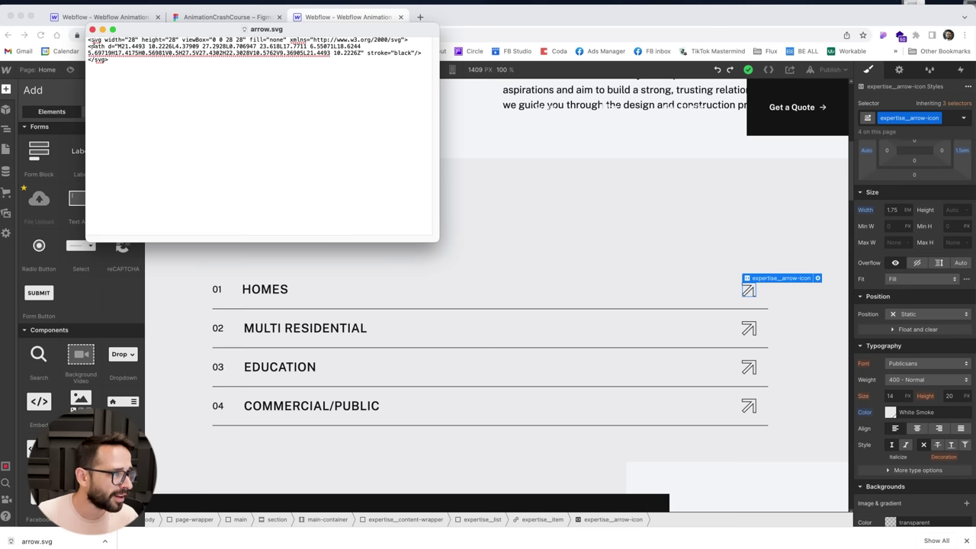
{"action": "left_click_drag", "start_coordinate": [89, 39], "coordinate": [144, 70]}
{"action": "left_click", "coordinate": [144, 70]}
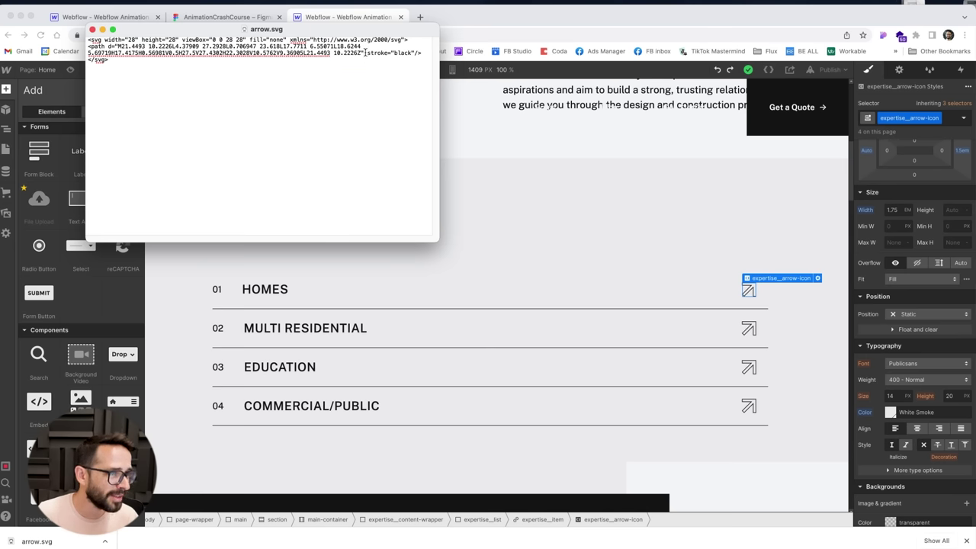
{"action": "left_click_drag", "start_coordinate": [366, 52], "coordinate": [415, 50]}
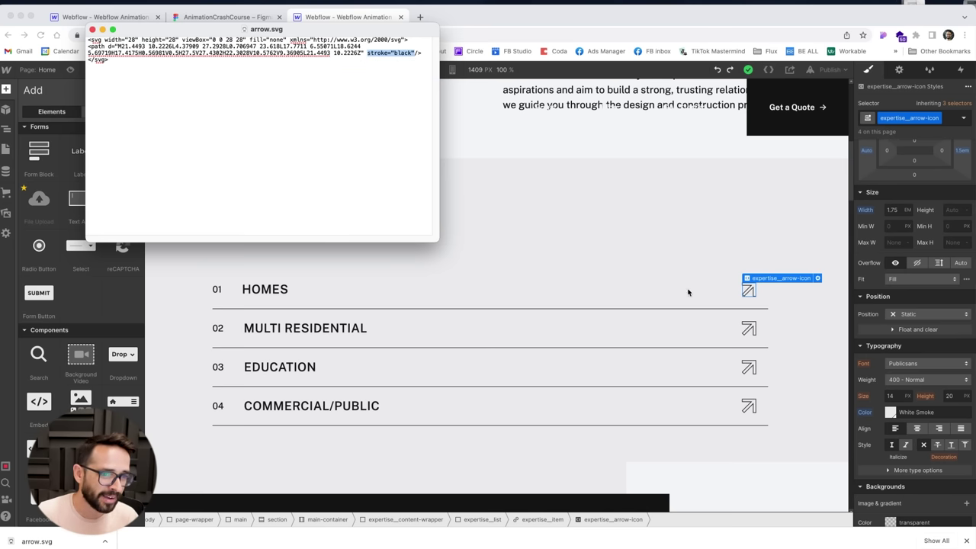
{"action": "left_click", "coordinate": [278, 82]}
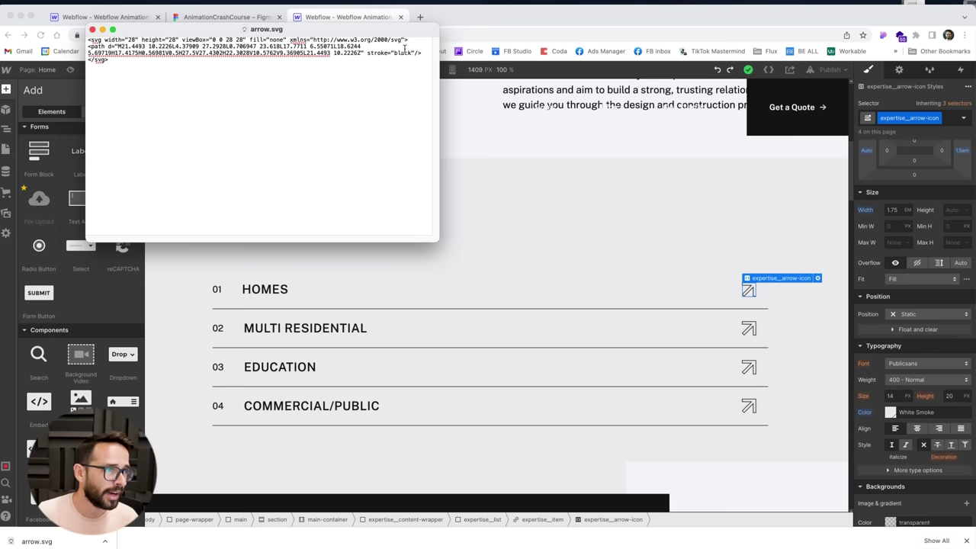
Step: Return to Webflow and inspect the fill="currentColor" attribute in the HOMES arrow's embed code, leaving the code unedited
{"action": "left_click", "coordinate": [226, 16]}
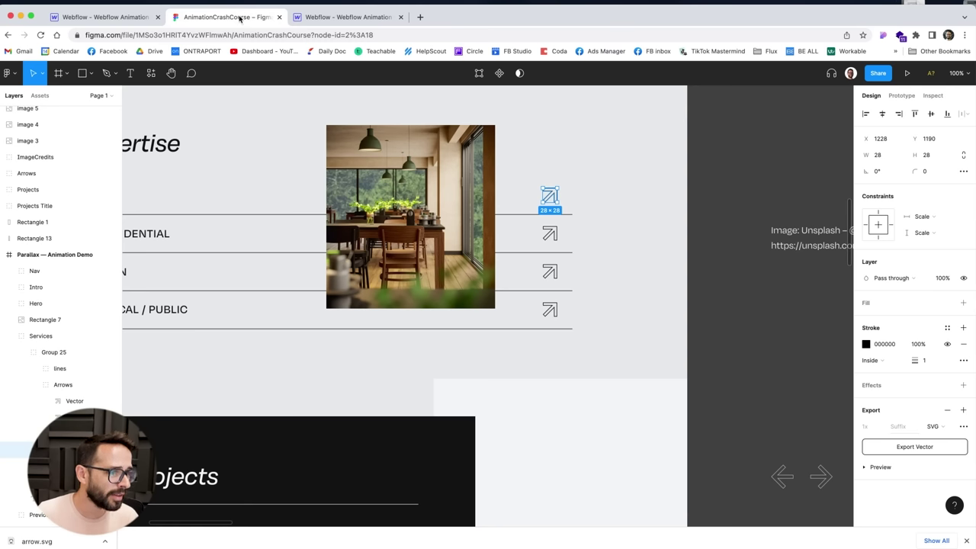
{"action": "left_click", "coordinate": [332, 16]}
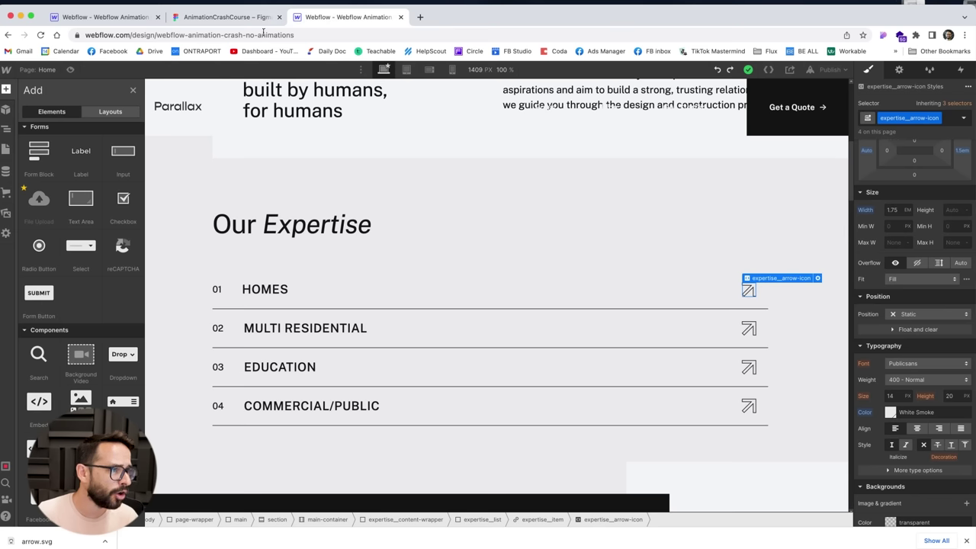
{"action": "left_click", "coordinate": [815, 280]}
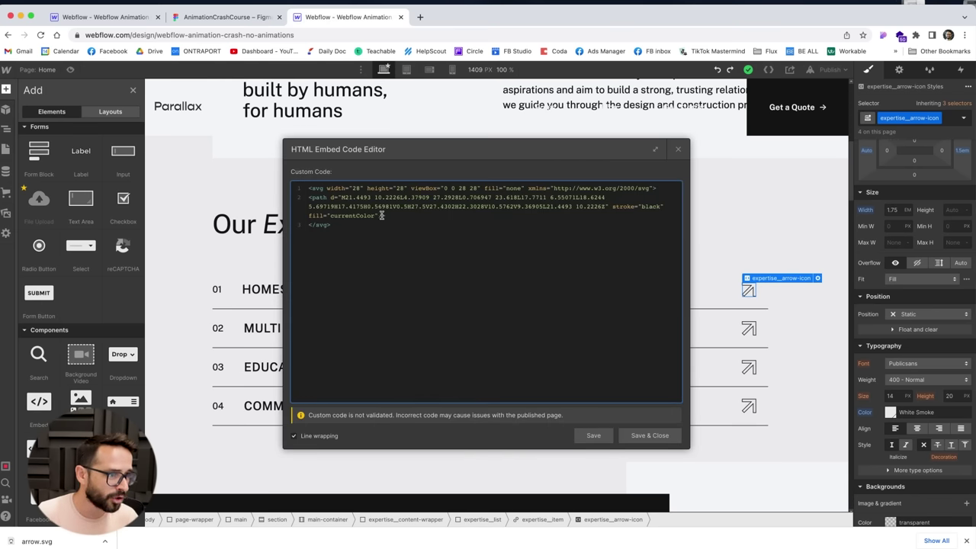
{"action": "left_click_drag", "start_coordinate": [378, 216], "coordinate": [309, 214]}
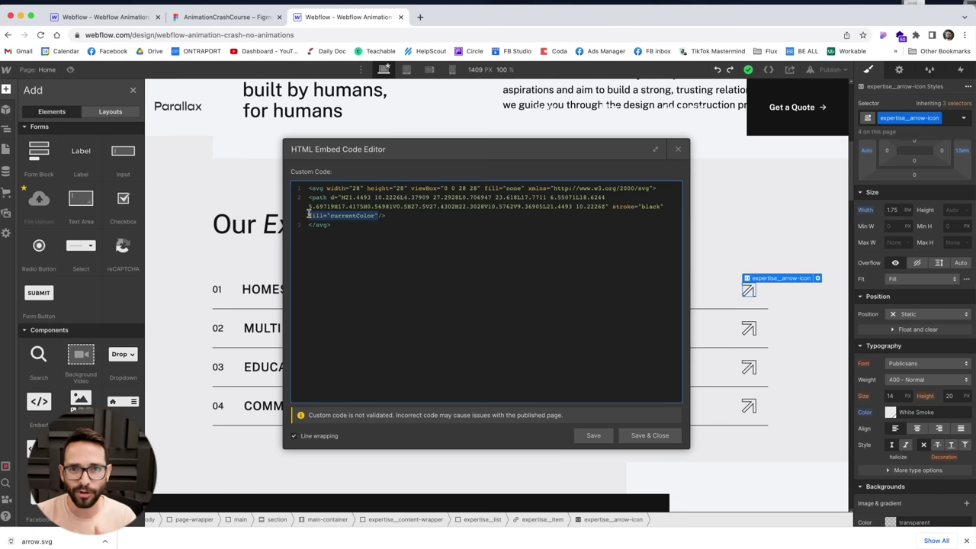
{"action": "left_click", "coordinate": [317, 216]}
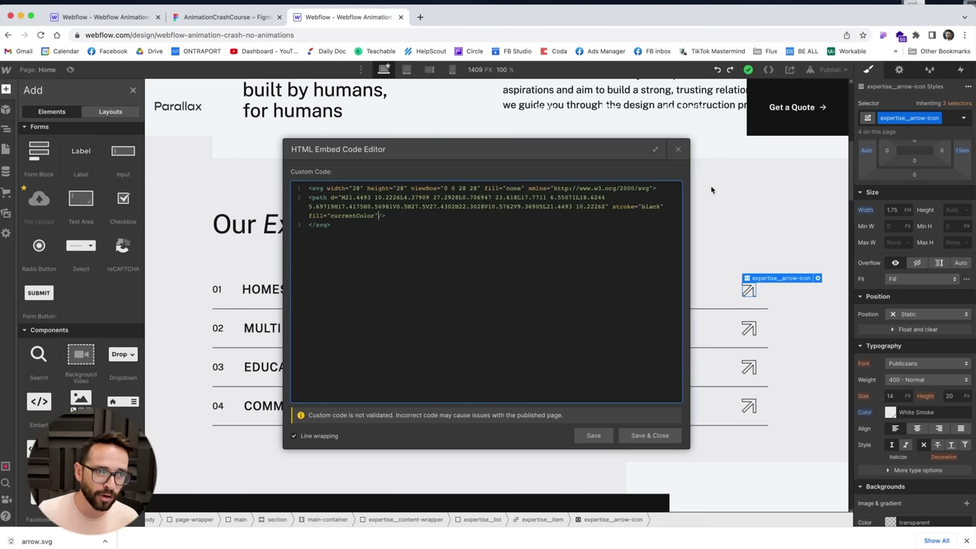
{"action": "left_click", "coordinate": [678, 149]}
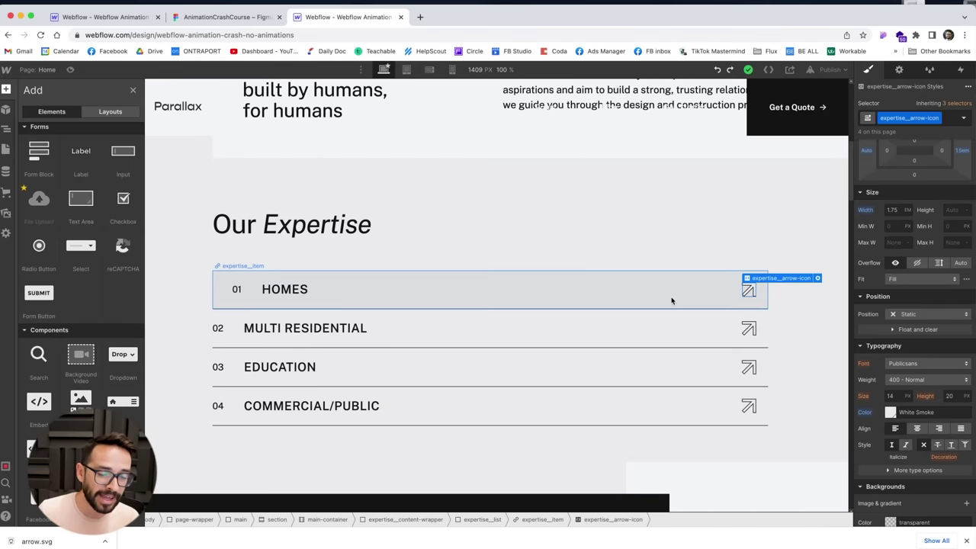
Step: In the HOMES item's Hover In animation, add a Text Color action for expertise__arrow-icon and set the color to black
{"action": "left_click", "coordinate": [672, 300]}
{"action": "key", "text": "z"}
{"action": "left_click", "coordinate": [960, 70]}
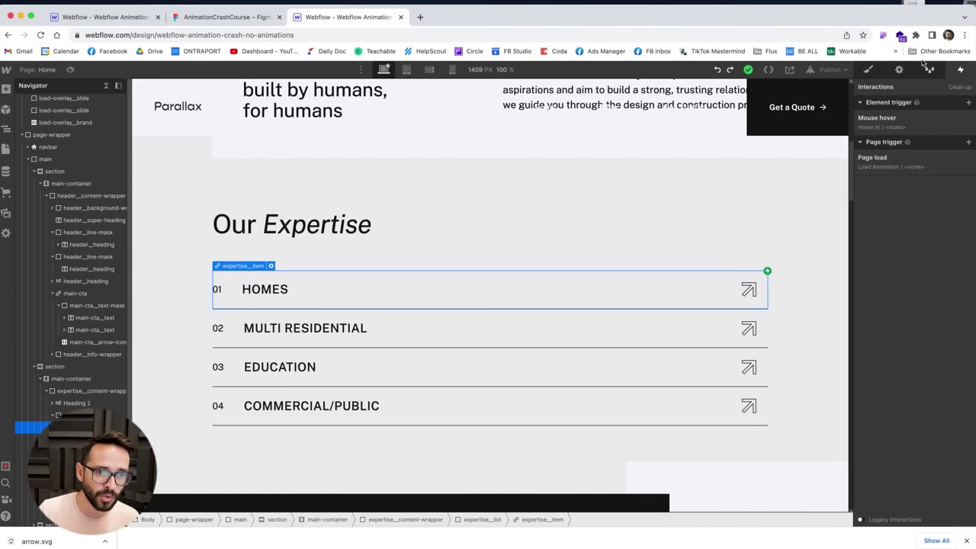
{"action": "left_click", "coordinate": [877, 118]}
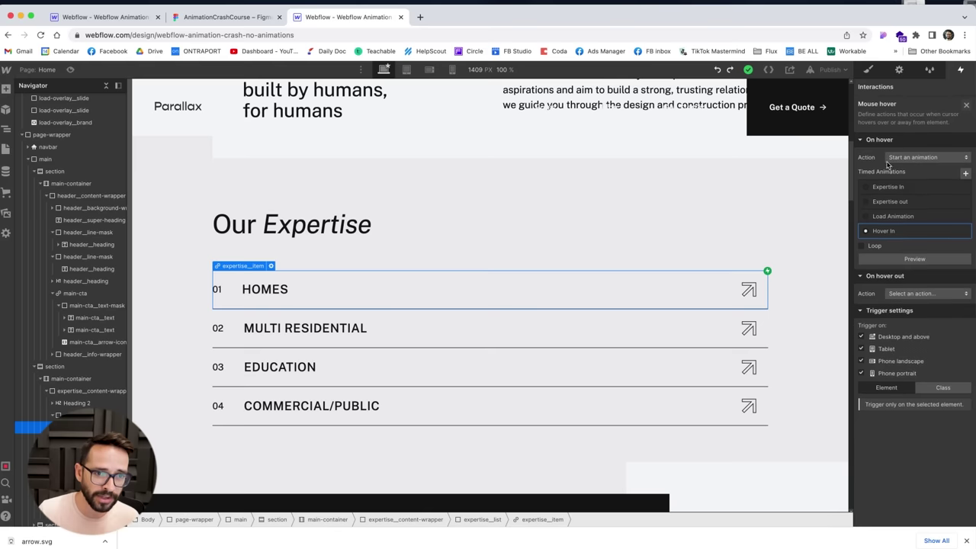
{"action": "left_click", "coordinate": [887, 230]}
{"action": "left_click", "coordinate": [749, 288]}
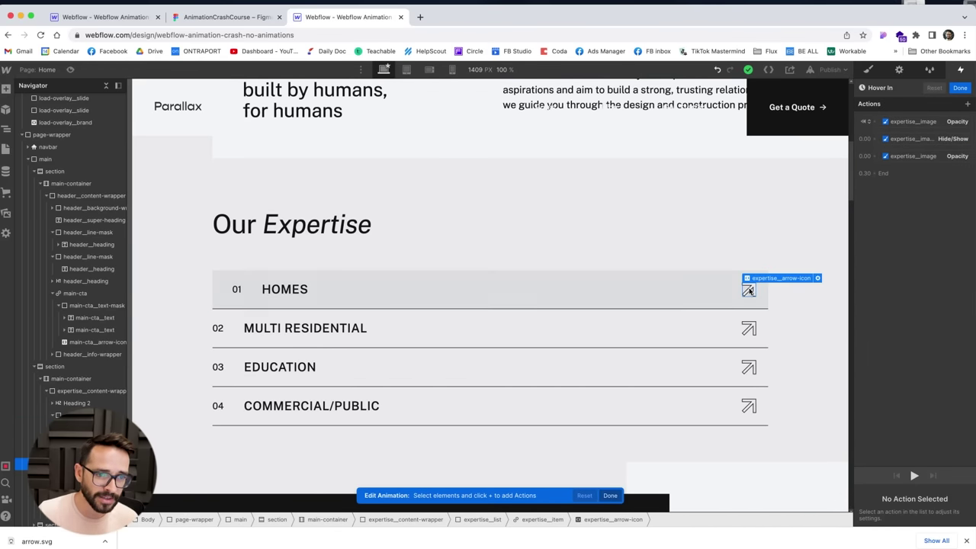
{"action": "left_click", "coordinate": [968, 104]}
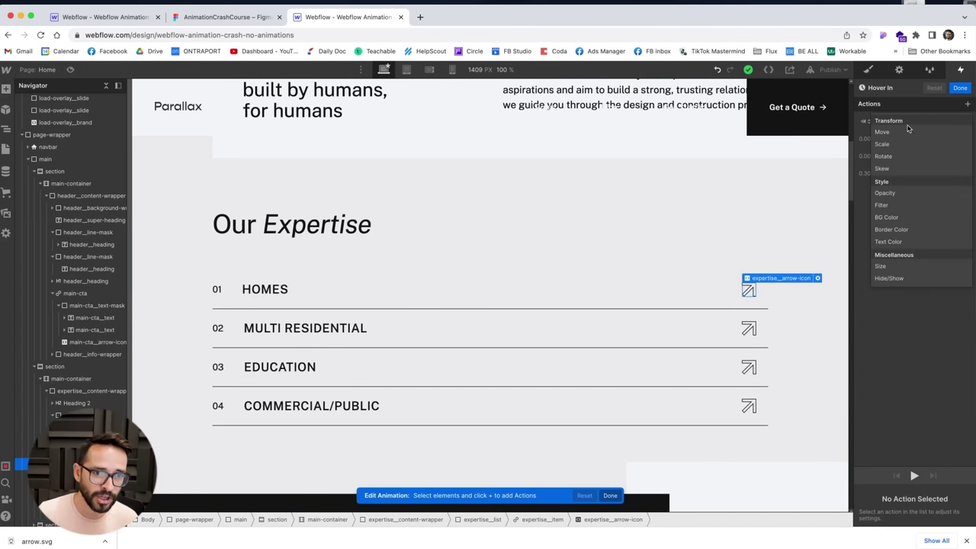
{"action": "left_click", "coordinate": [902, 245]}
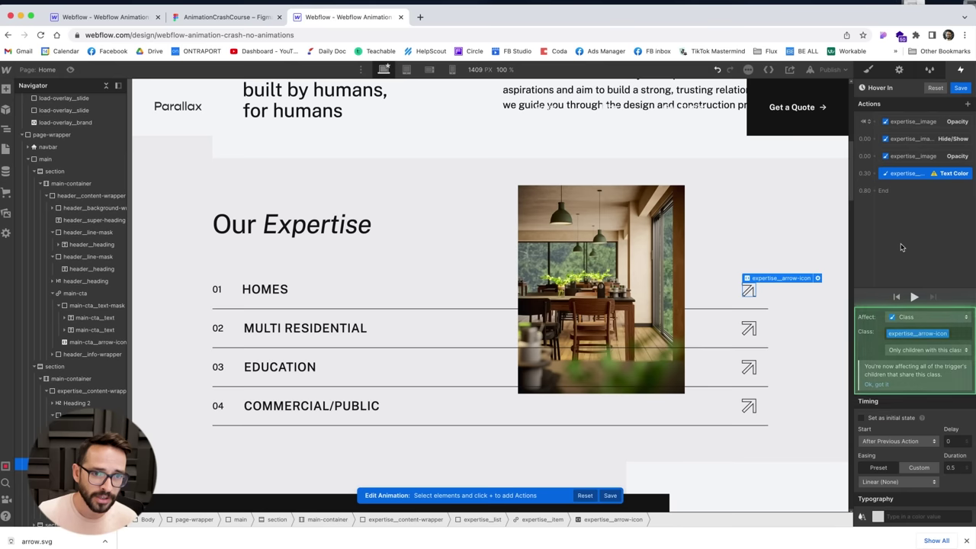
{"action": "left_click", "coordinate": [883, 517]}
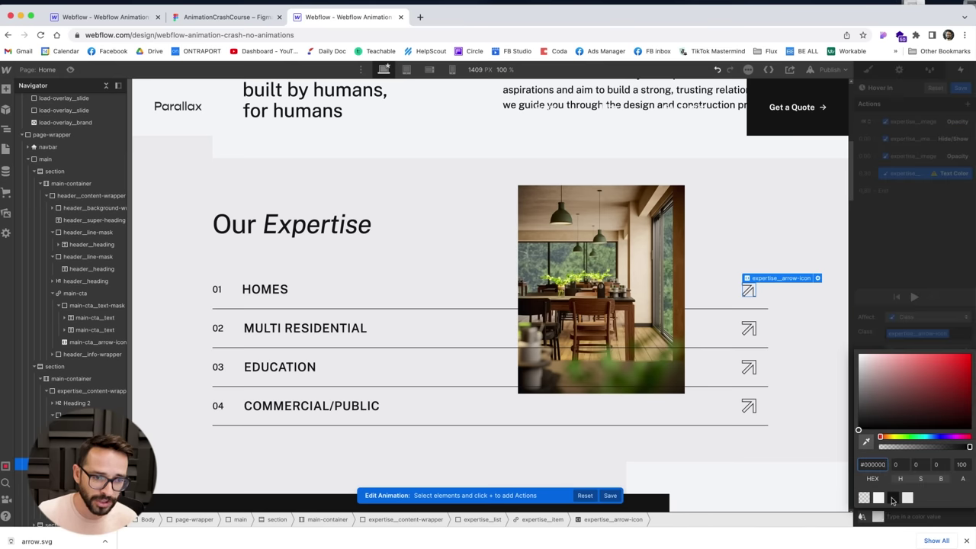
{"action": "left_click", "coordinate": [893, 500]}
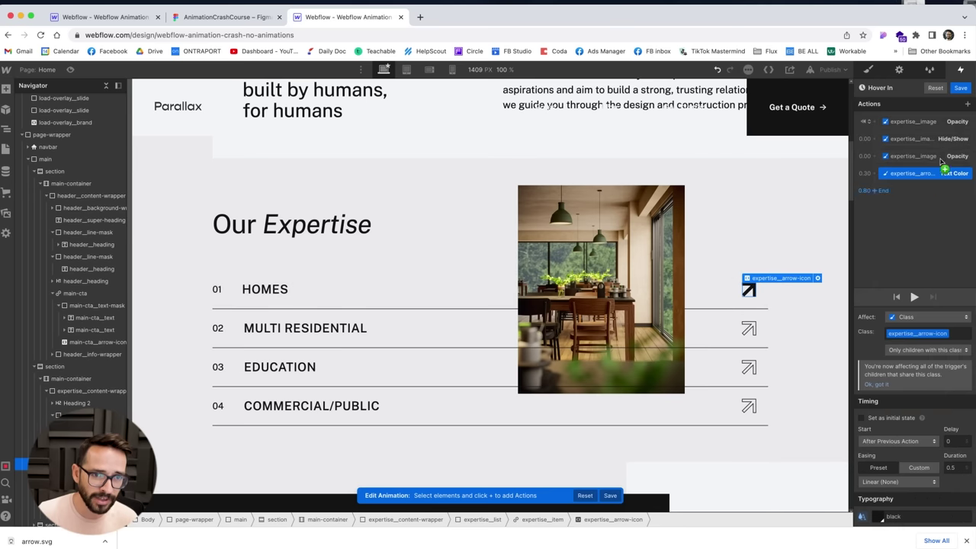
Step: Run the arrow's Text Color action together with the image opacity action, set its duration to 0.3, preview it and save Hover In
{"action": "left_click_drag", "start_coordinate": [923, 179], "coordinate": [932, 158]}
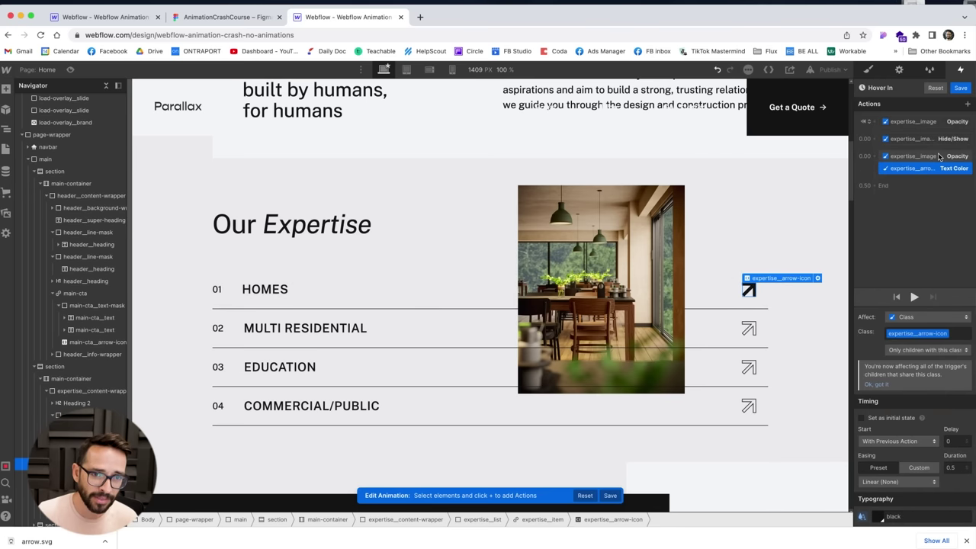
{"action": "double_click", "coordinate": [954, 470]}
{"action": "type", "text": "0.3"}
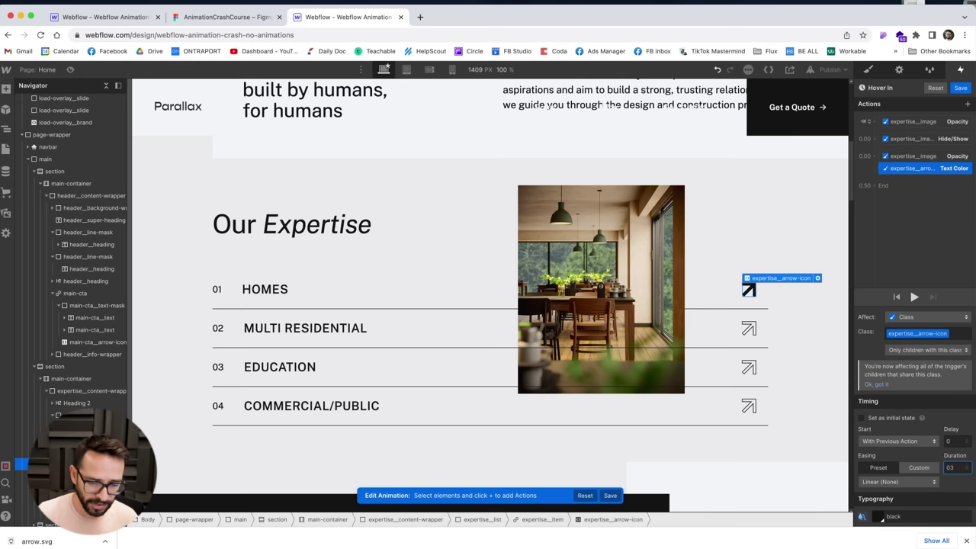
{"action": "left_click", "coordinate": [915, 297]}
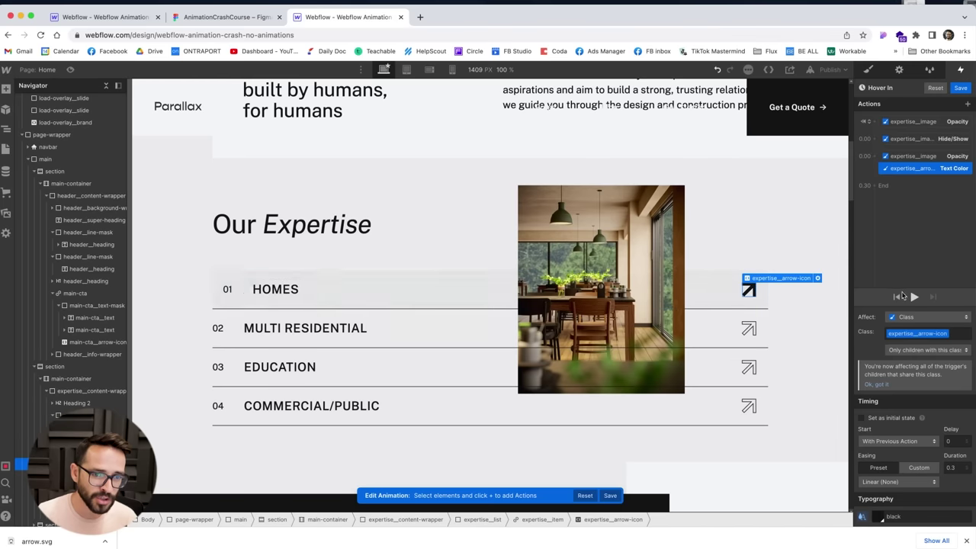
{"action": "left_click", "coordinate": [960, 88]}
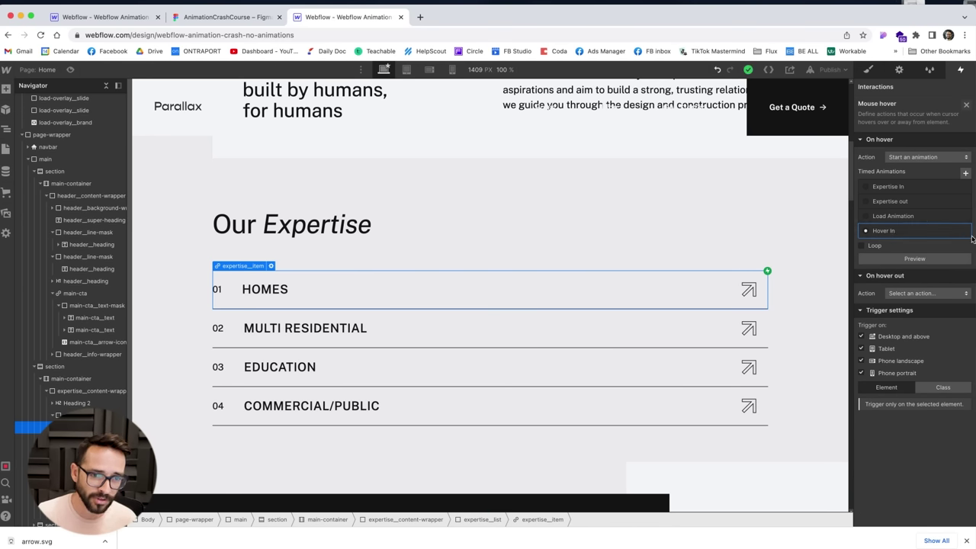
Step: Set the HOMES item's hover-out action to start an animation, duplicate Hover In and rename the copy Hover Out
{"action": "left_click", "coordinate": [915, 297]}
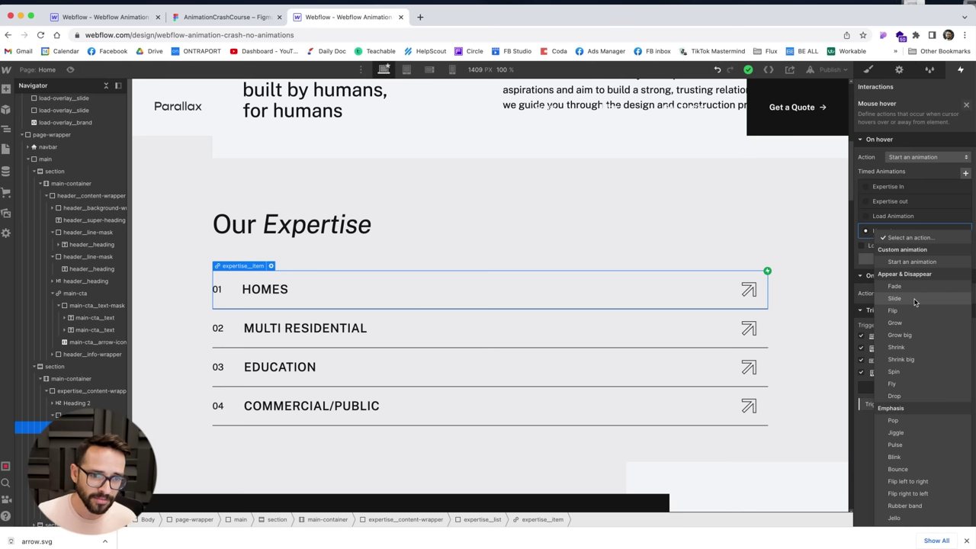
{"action": "left_click", "coordinate": [908, 260]}
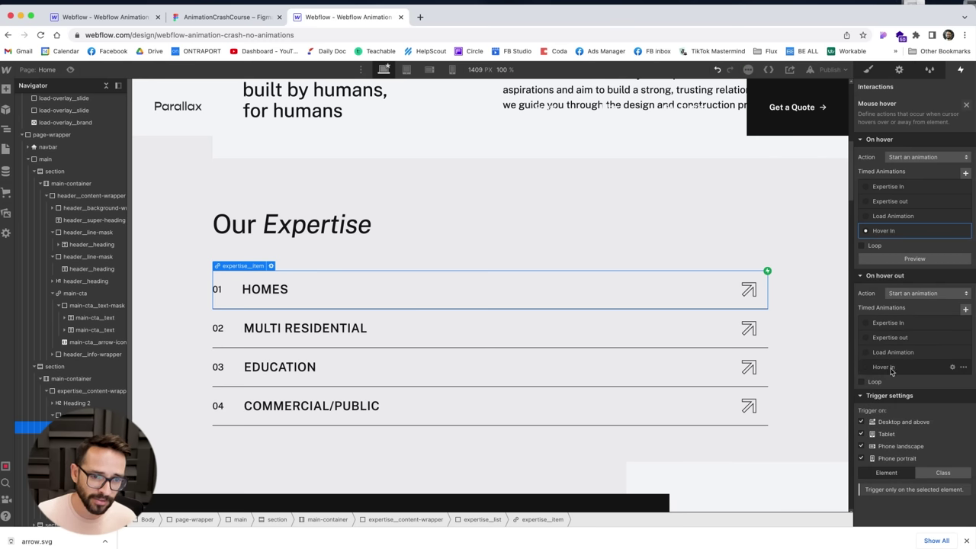
{"action": "left_click", "coordinate": [963, 367]}
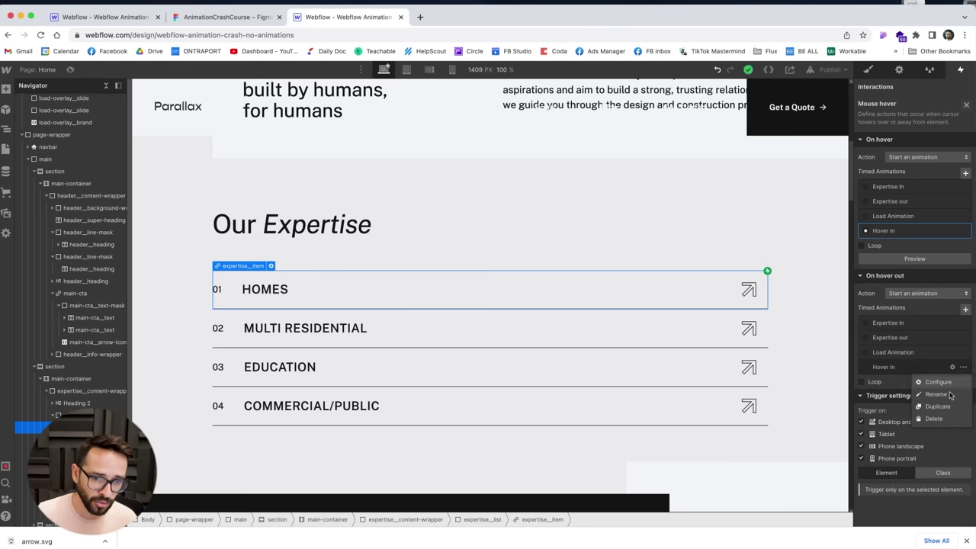
{"action": "left_click", "coordinate": [937, 404]}
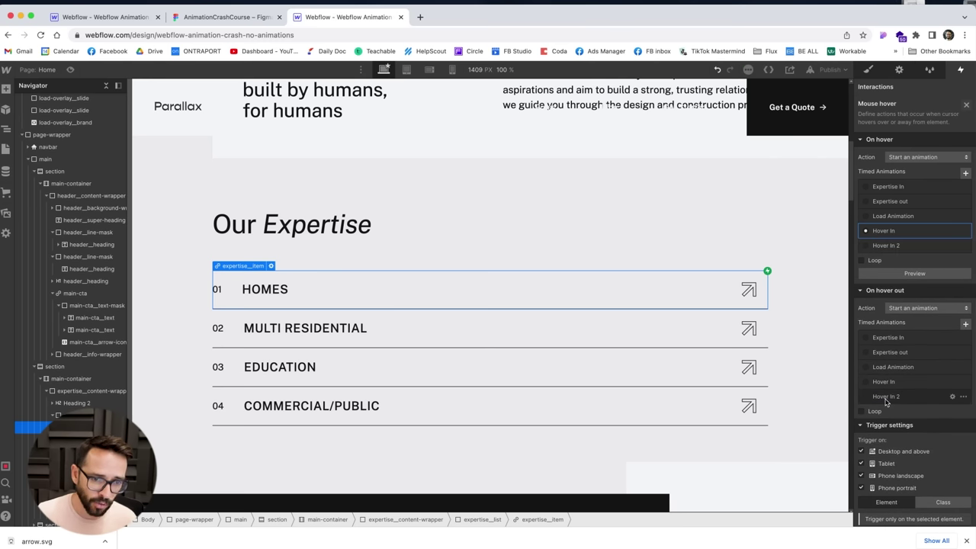
{"action": "left_click", "coordinate": [886, 398]}
{"action": "type", "text": "Hover Out"}
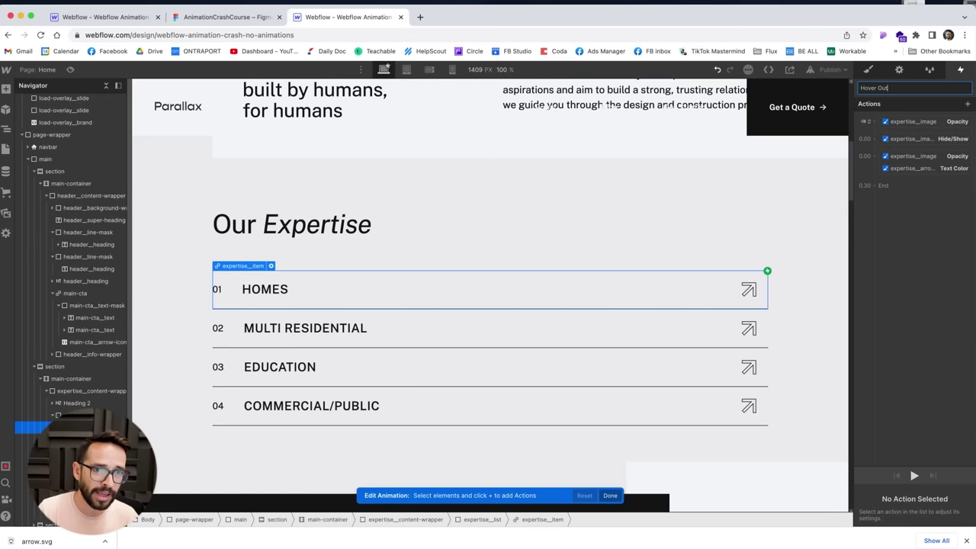
{"action": "key", "text": "Return"}
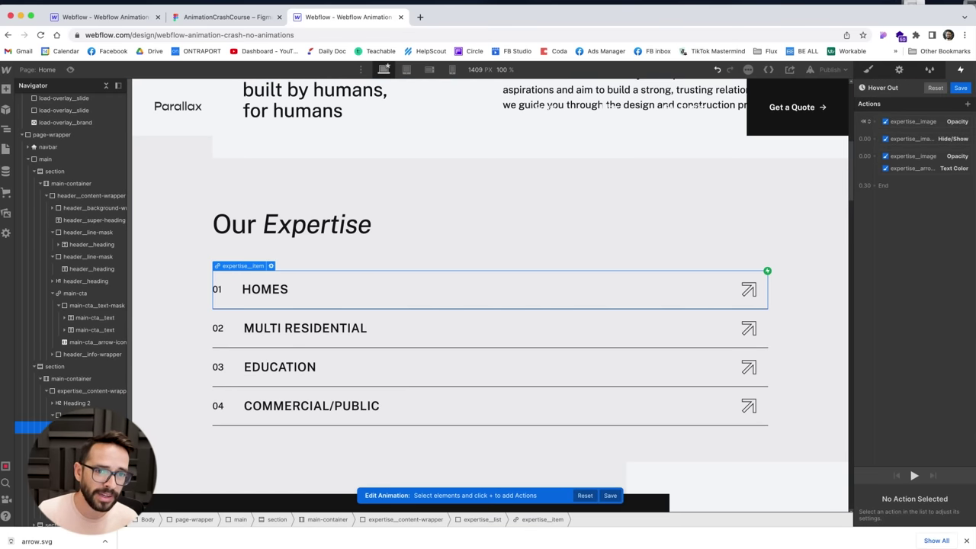
Step: In Hover Out, move the image's initial 0% Opacity action after the Hide/Show action and set its duration to 0.3
{"action": "left_click", "coordinate": [930, 158]}
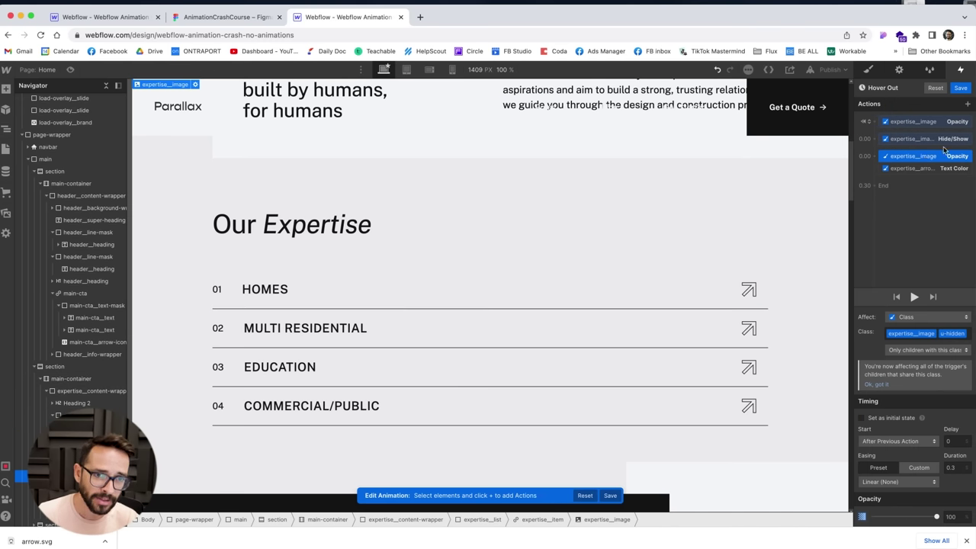
{"action": "left_click", "coordinate": [943, 123]}
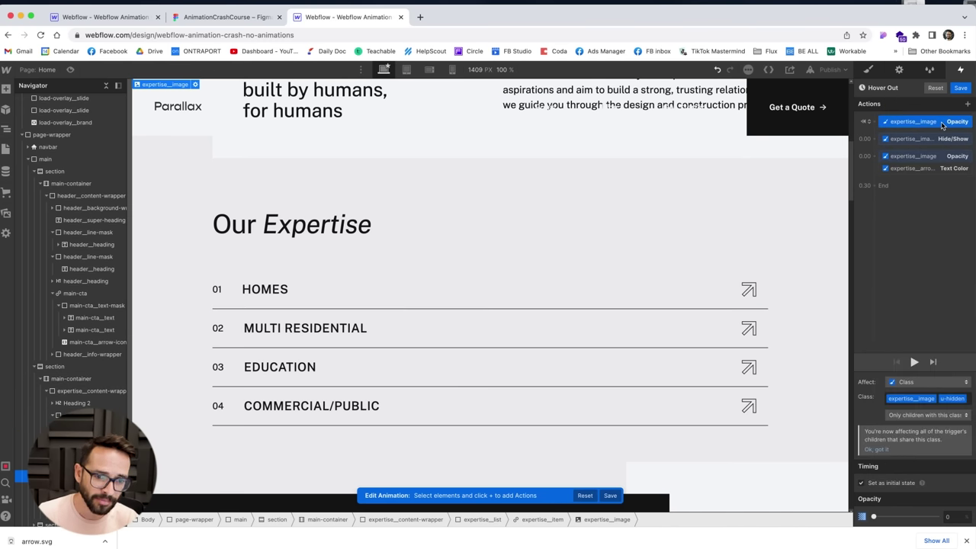
{"action": "left_click_drag", "start_coordinate": [942, 124], "coordinate": [973, 142]}
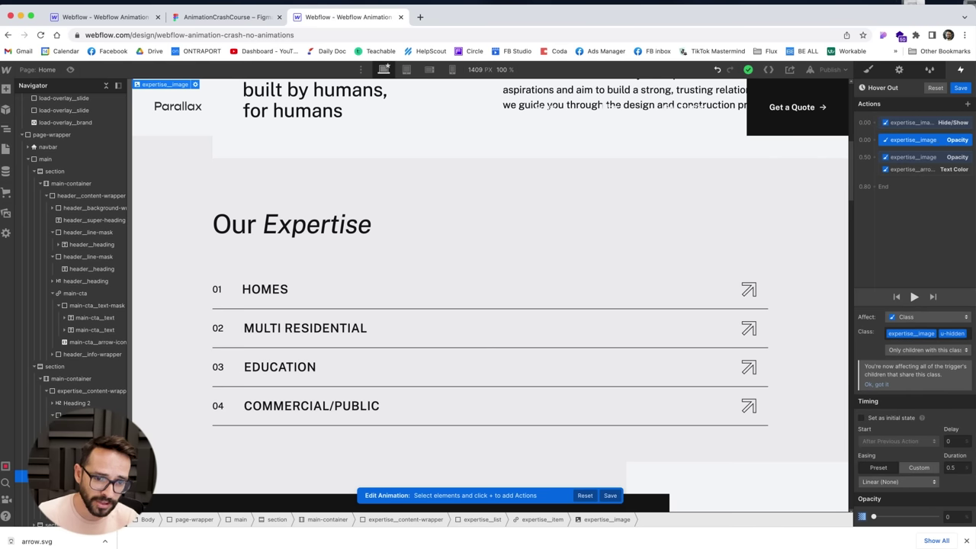
{"action": "left_click", "coordinate": [953, 468]}
{"action": "type", "text": "0"}
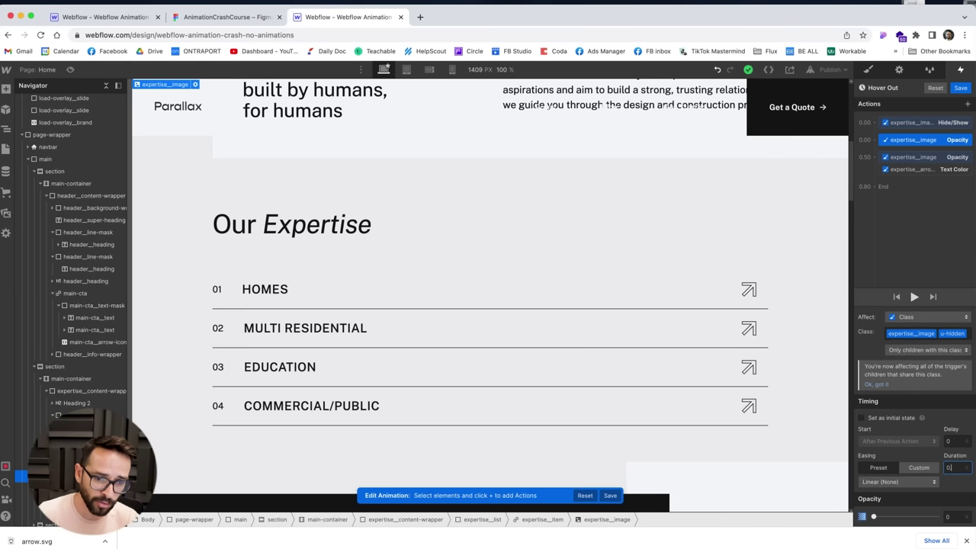
{"action": "type", "text": ".3"}
Step: Move Hover Out's arrow Text Color action to run with the image's 0% Opacity action and set its color to white
{"action": "left_click_drag", "start_coordinate": [932, 174], "coordinate": [923, 152]}
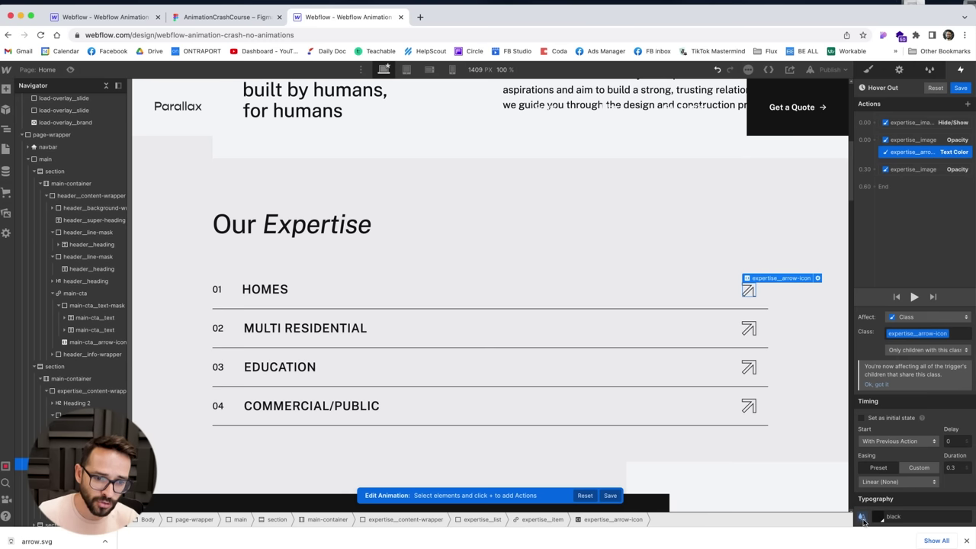
{"action": "left_click", "coordinate": [876, 517]}
{"action": "left_click", "coordinate": [879, 498]}
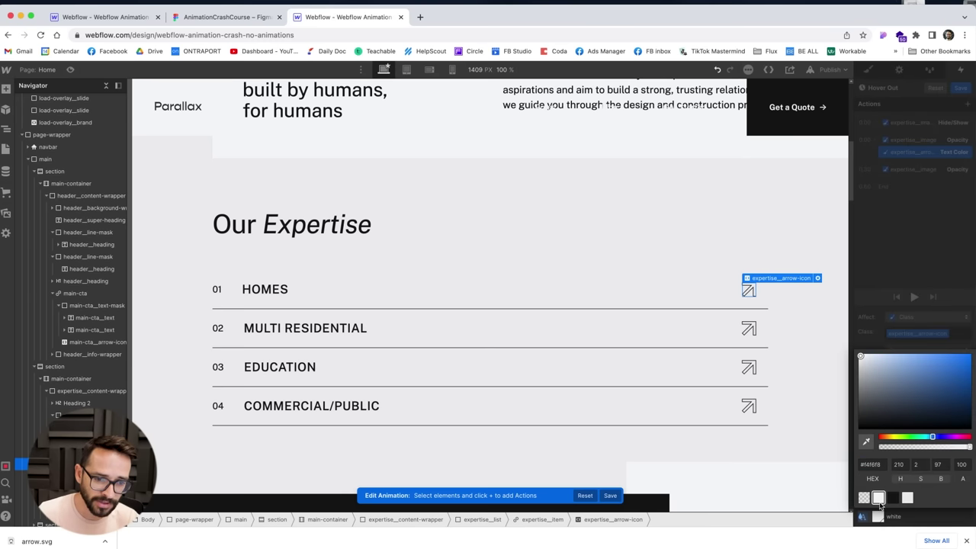
Step: Change the arrow's Text Color action in Hover Out to White Smoke and delete the image's final 100% Opacity action
{"action": "left_click", "coordinate": [908, 498]}
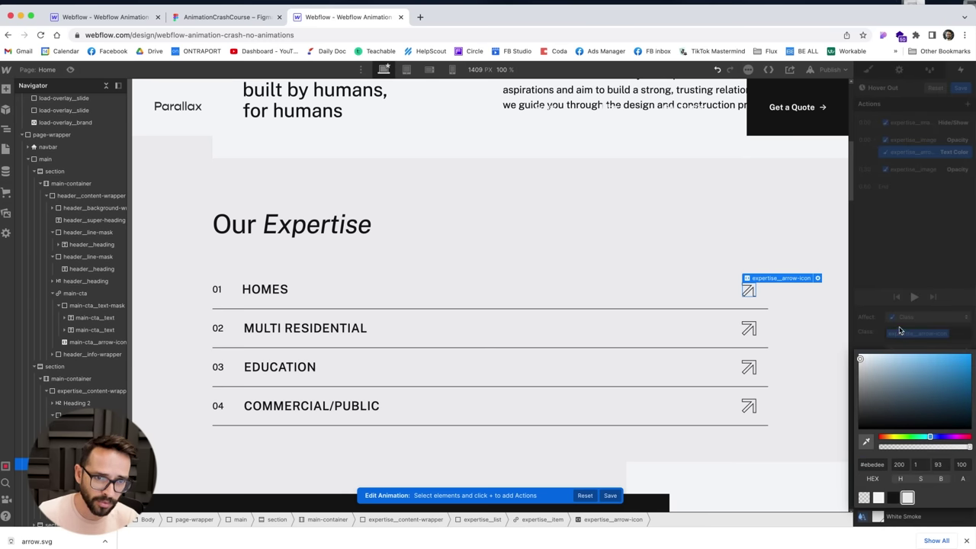
{"action": "left_click", "coordinate": [900, 329]}
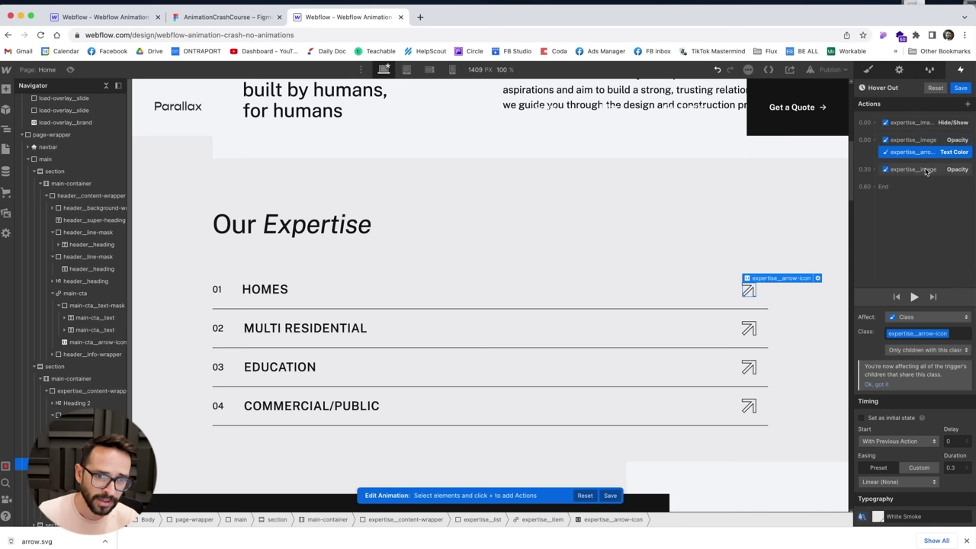
{"action": "left_click", "coordinate": [911, 169]}
{"action": "right_click", "coordinate": [907, 175]}
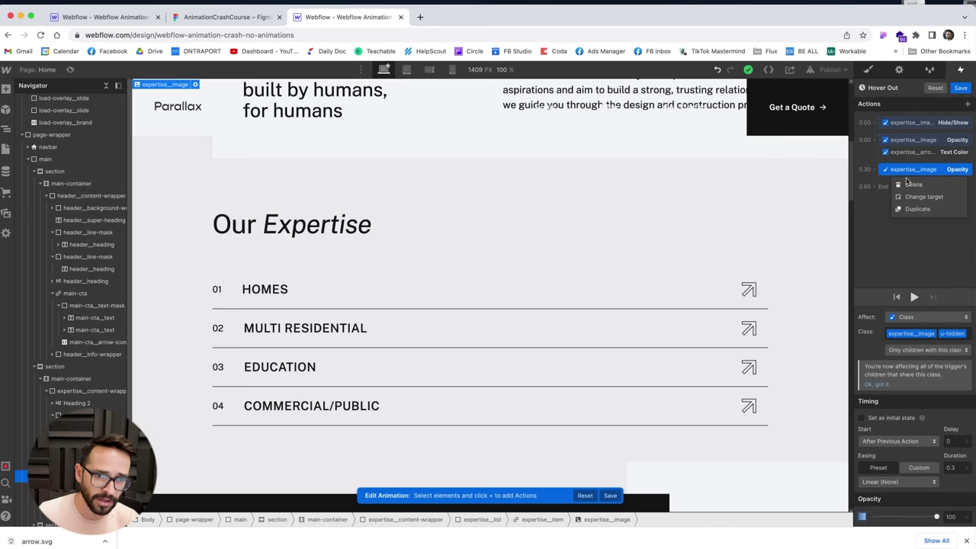
{"action": "left_click", "coordinate": [913, 183]}
Step: Move the image's Hide/Show action after the Opacity and Text Color actions and set its display to none
{"action": "left_click", "coordinate": [929, 124]}
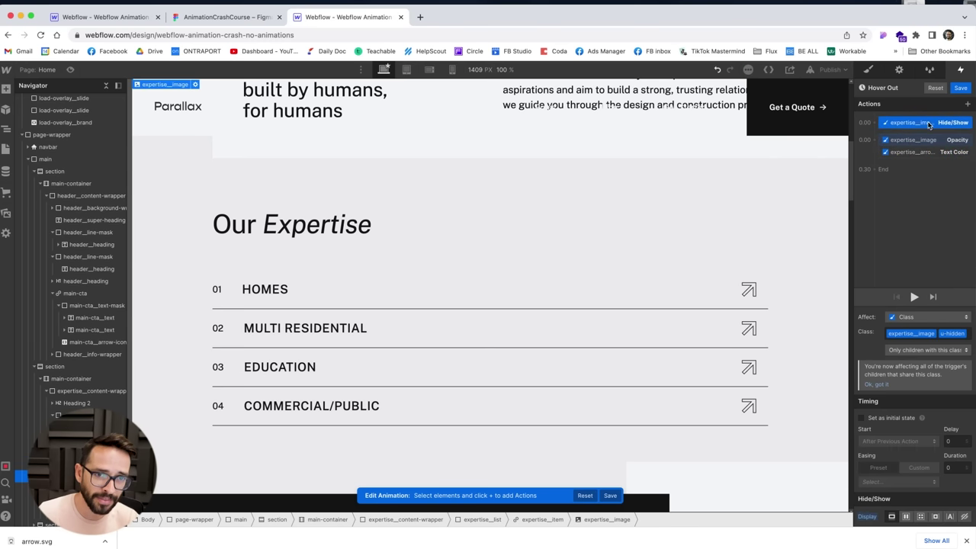
{"action": "left_click_drag", "start_coordinate": [920, 128], "coordinate": [918, 165]}
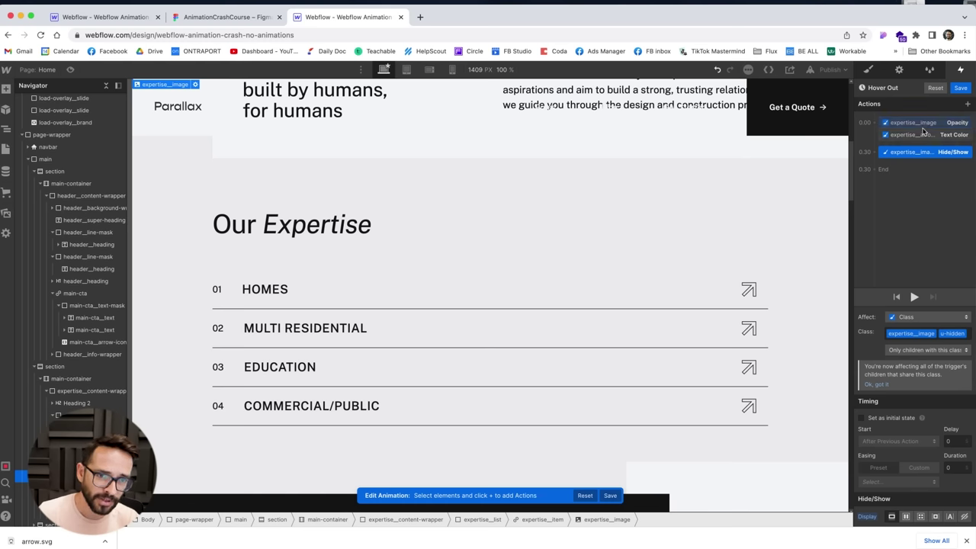
{"action": "left_click", "coordinate": [923, 127]}
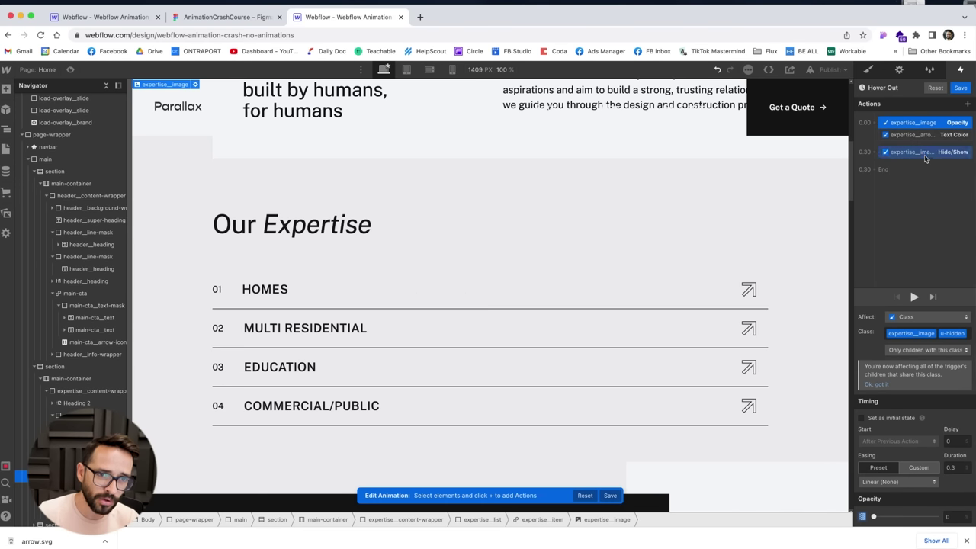
{"action": "left_click", "coordinate": [925, 153]}
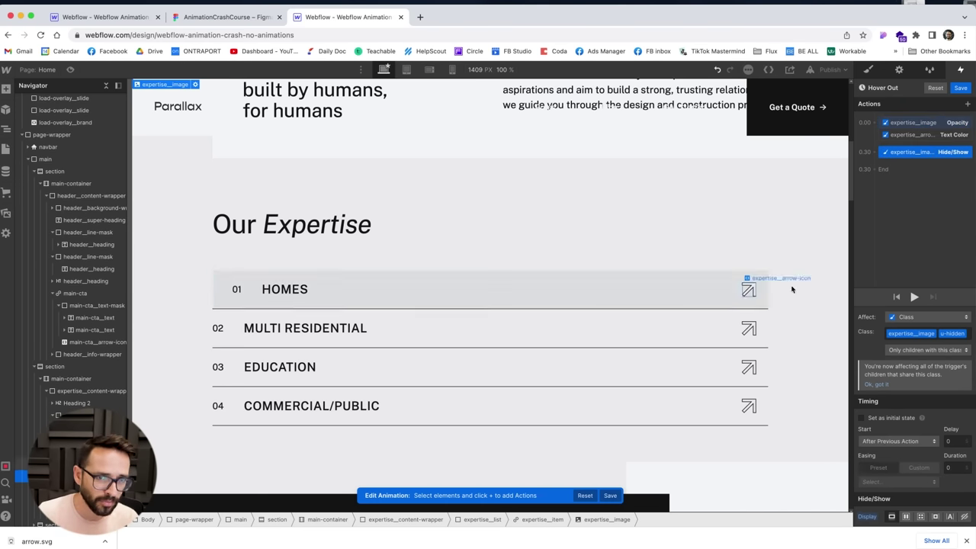
{"action": "left_click", "coordinate": [964, 518]}
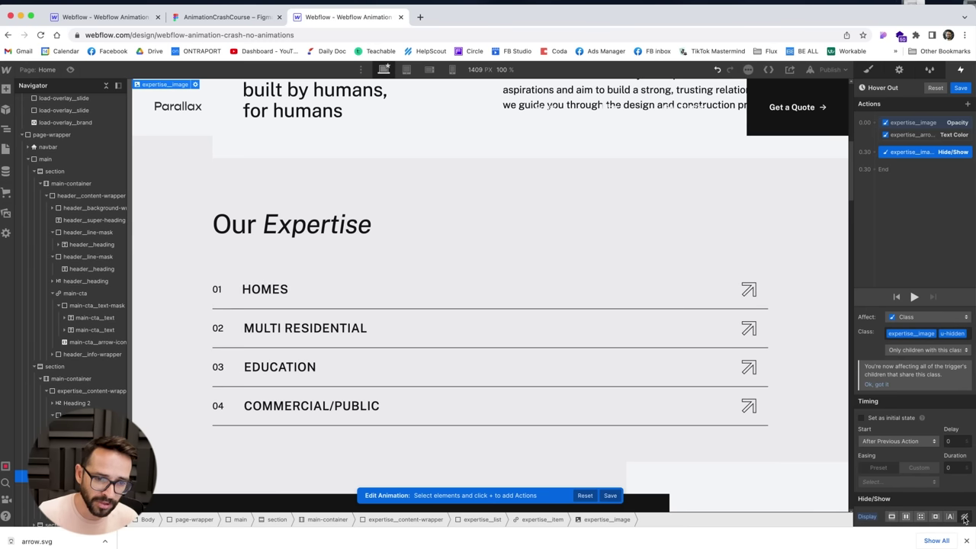
{"action": "left_click", "coordinate": [931, 124]}
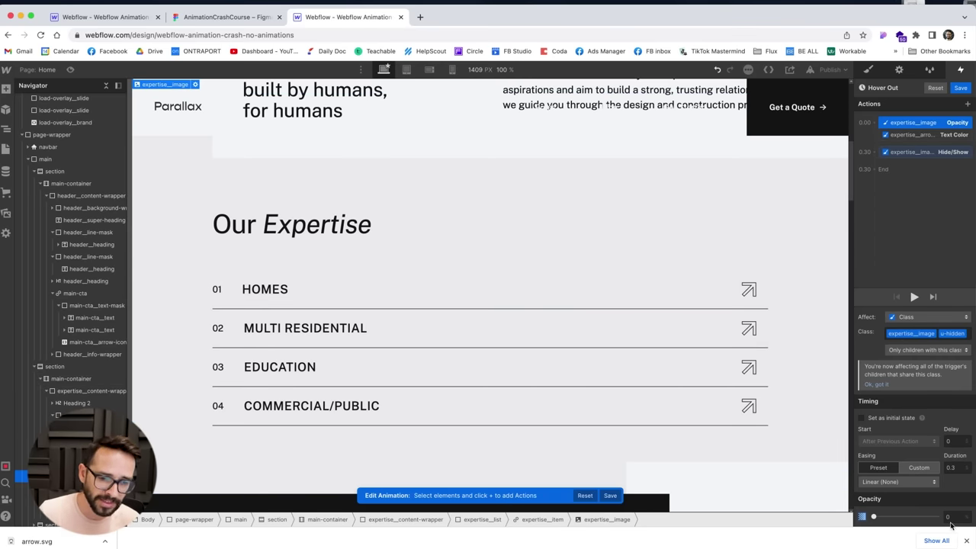
Step: Check the Hover Out animation's actions, keep the expertise image's final display set to None, and save the animation
{"action": "left_click", "coordinate": [915, 134]}
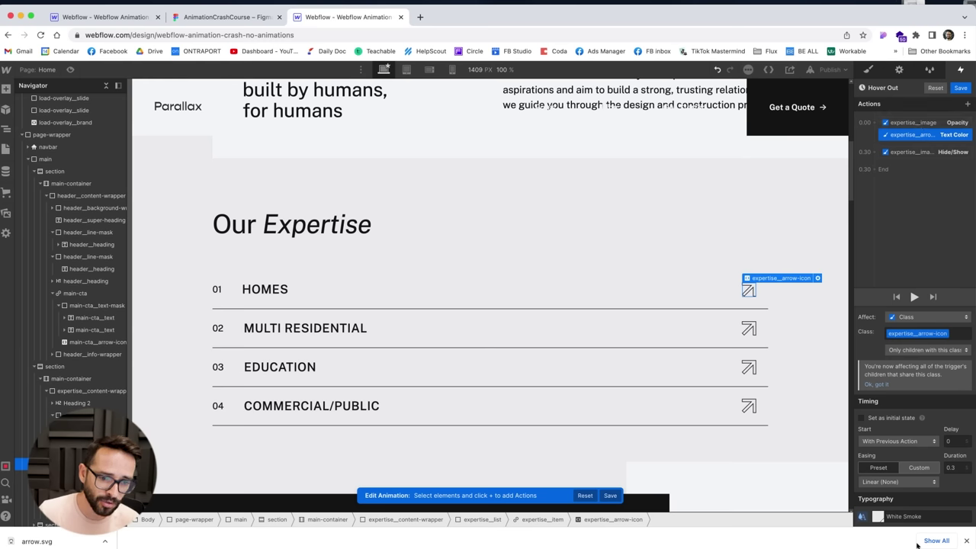
{"action": "left_click", "coordinate": [908, 152]}
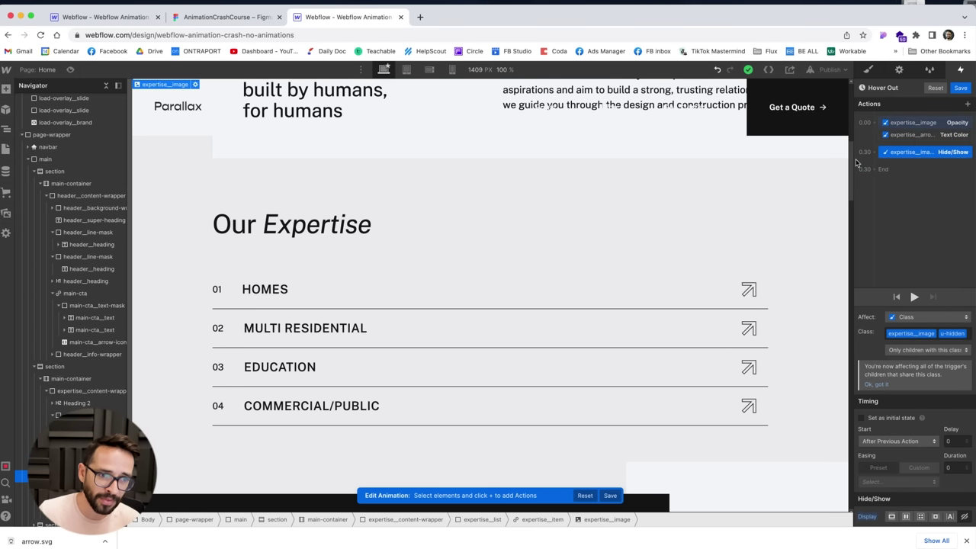
{"action": "left_click", "coordinate": [964, 517]}
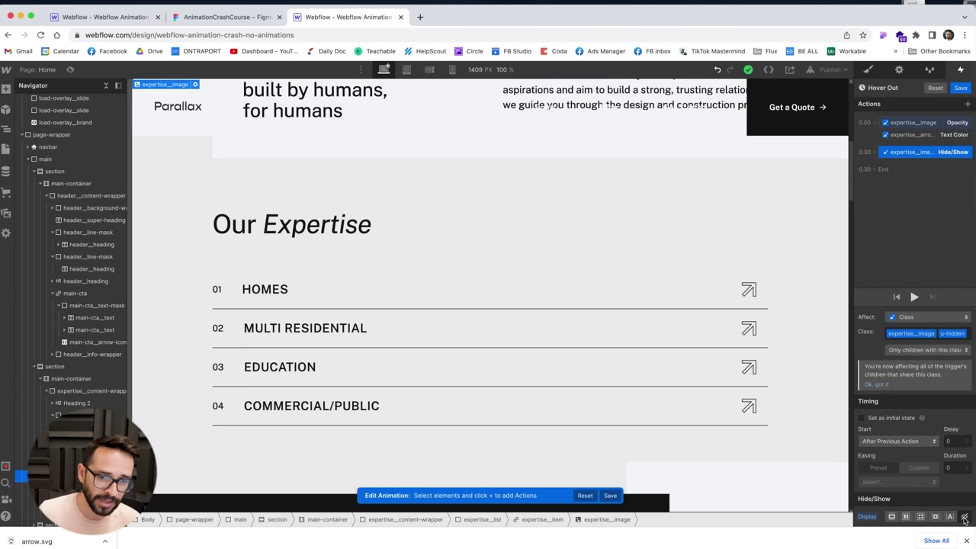
{"action": "left_click", "coordinate": [960, 88]}
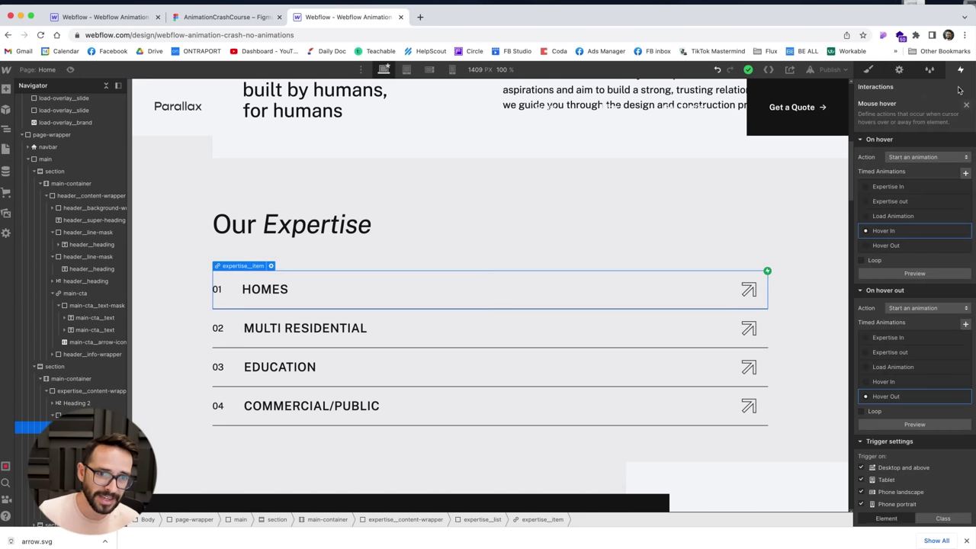
Step: Preview the page to test the image's hover in and hover out on the Homes row, and return to editing
{"action": "left_click", "coordinate": [70, 69]}
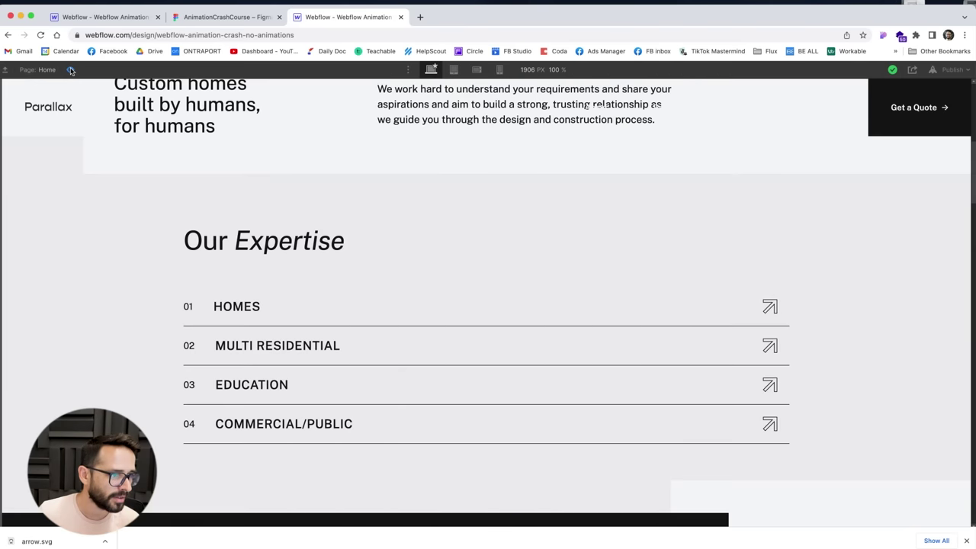
{"action": "mouse_move", "coordinate": [475, 316]}
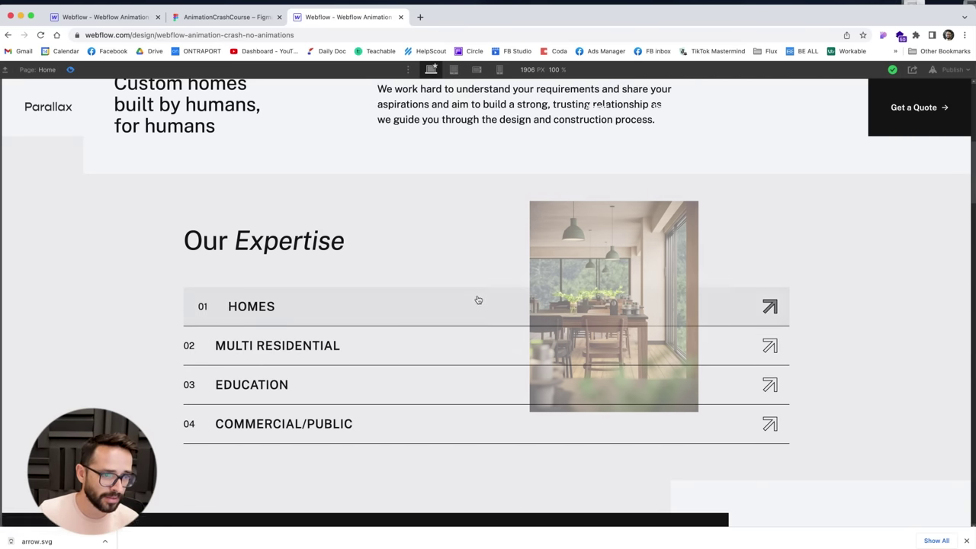
{"action": "mouse_move", "coordinate": [724, 305]}
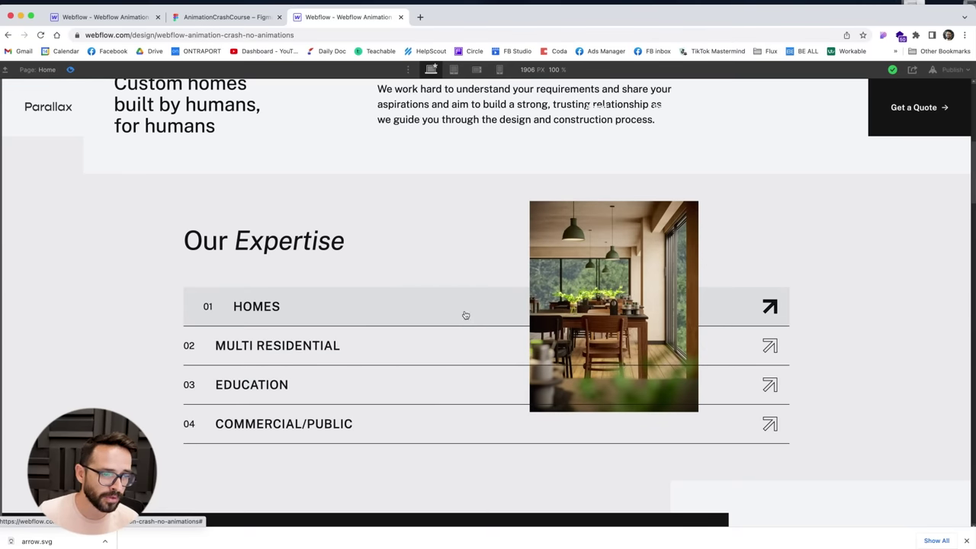
{"action": "left_click", "coordinate": [69, 69]}
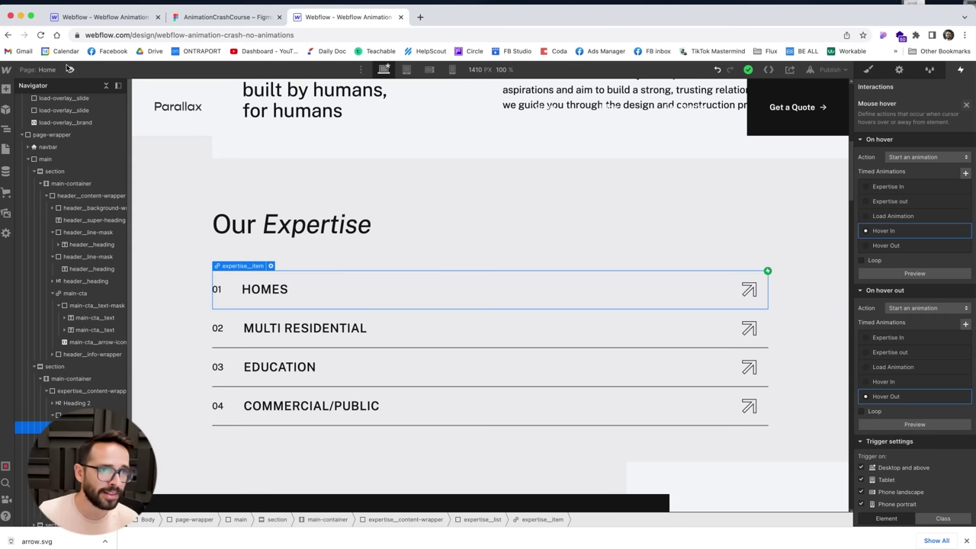
Step: Delete the empty "Mouse move over element" trigger from the Homes expertise item
{"action": "key", "text": "s"}
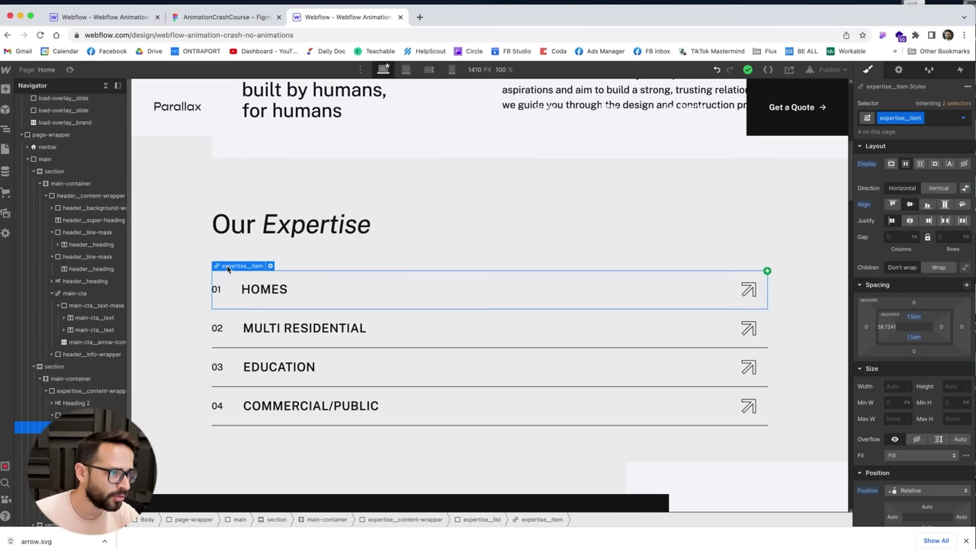
{"action": "left_click", "coordinate": [959, 70]}
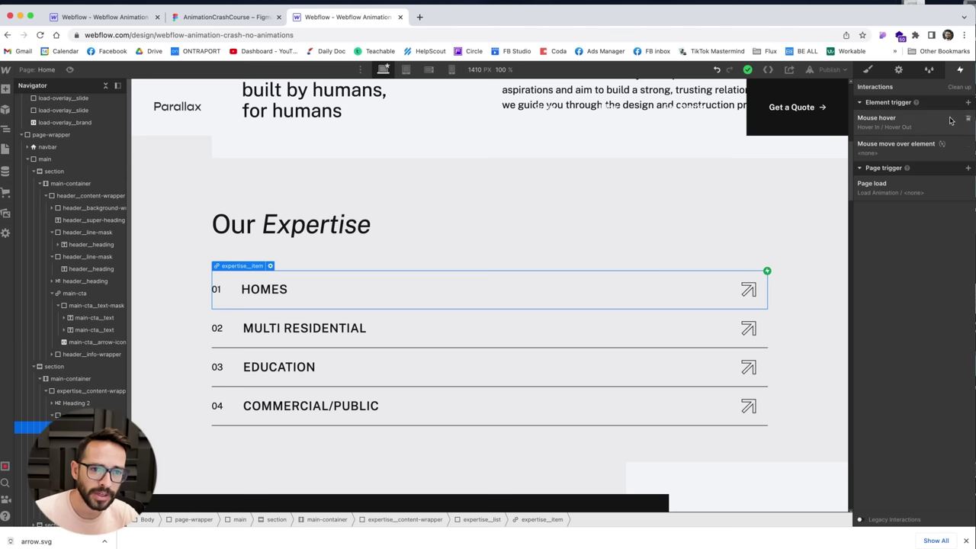
{"action": "left_click", "coordinate": [969, 144]}
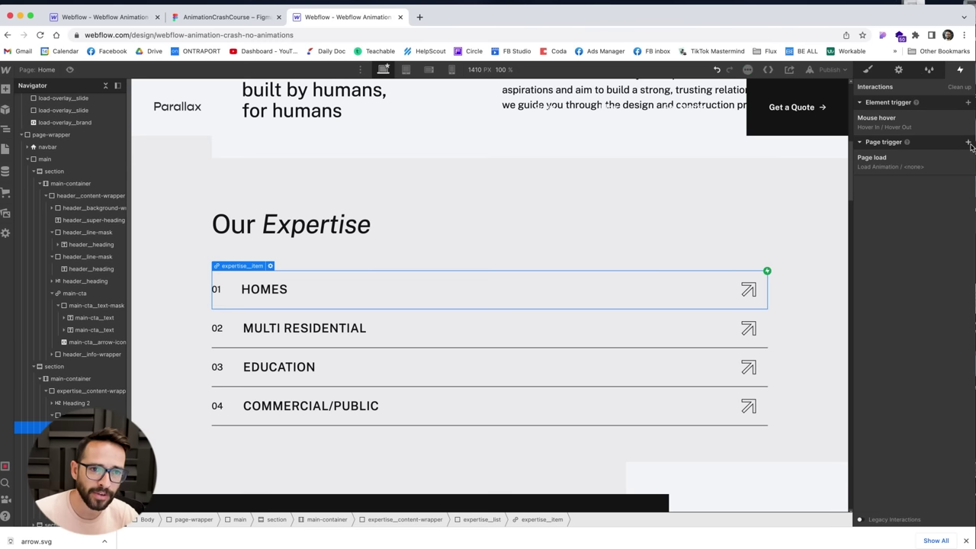
Step: Add a "Mouse move over element" trigger to the Homes item with the action "Play mouse animation"
{"action": "left_click", "coordinate": [968, 103]}
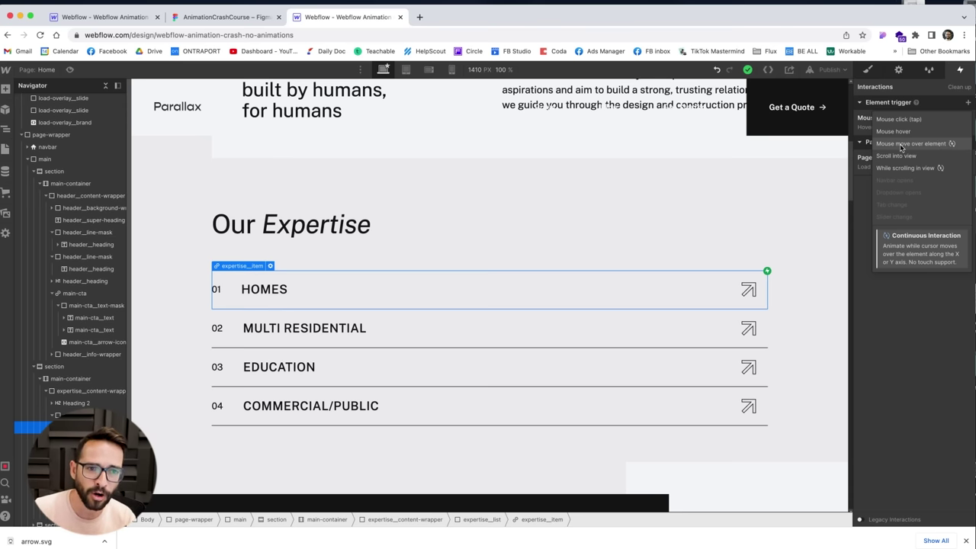
{"action": "left_click", "coordinate": [902, 145]}
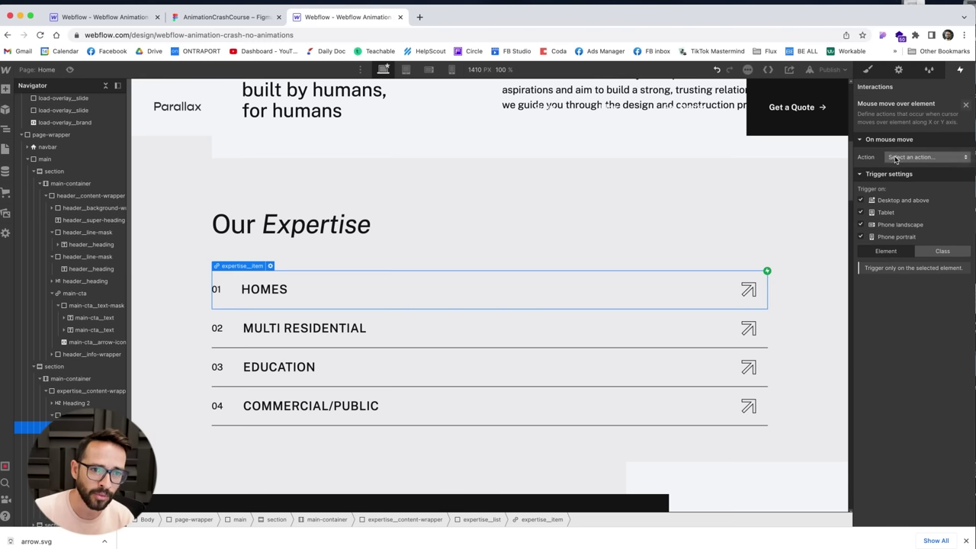
{"action": "left_click", "coordinate": [897, 159]}
{"action": "left_click", "coordinate": [916, 180]}
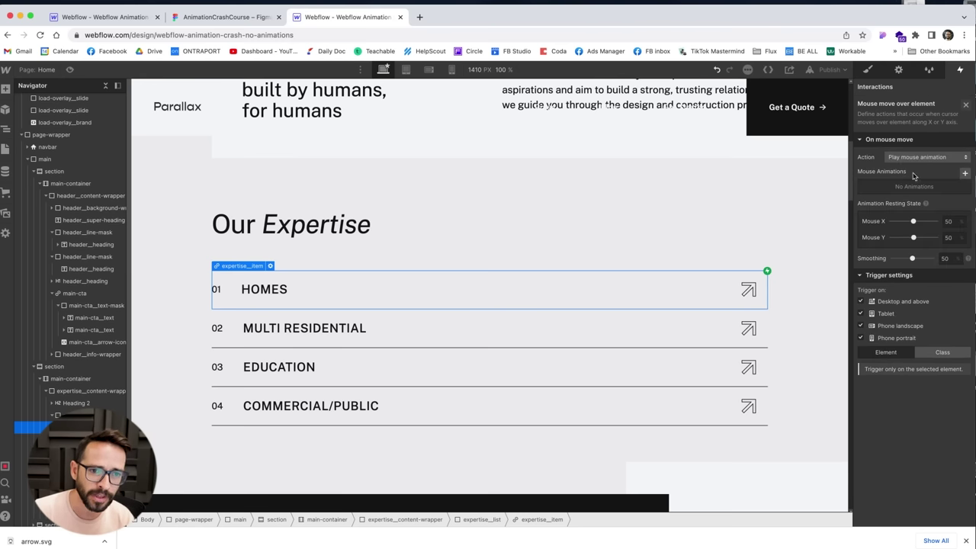
Step: Create a new mouse animation named "Mouse Animation" for the trigger and save it
{"action": "left_click", "coordinate": [965, 173]}
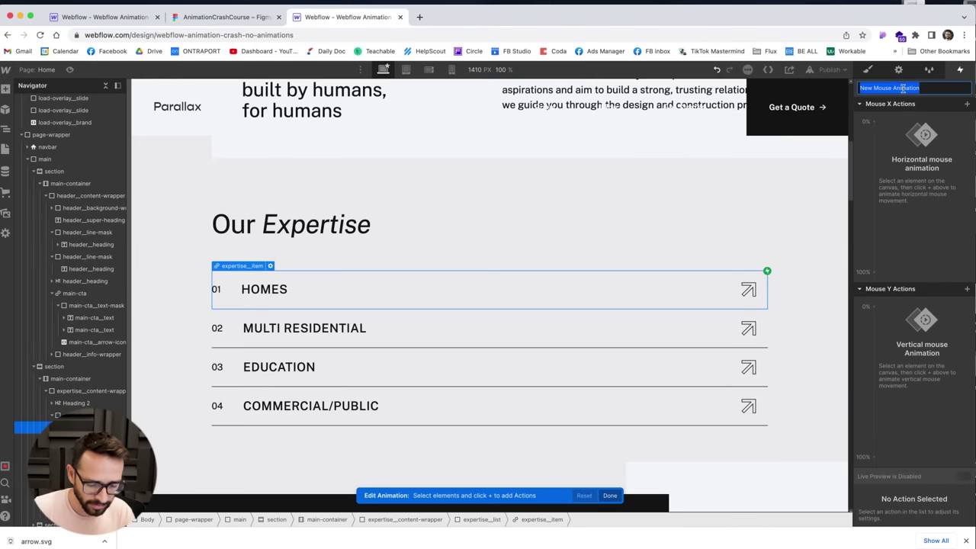
{"action": "type", "text": "M"}
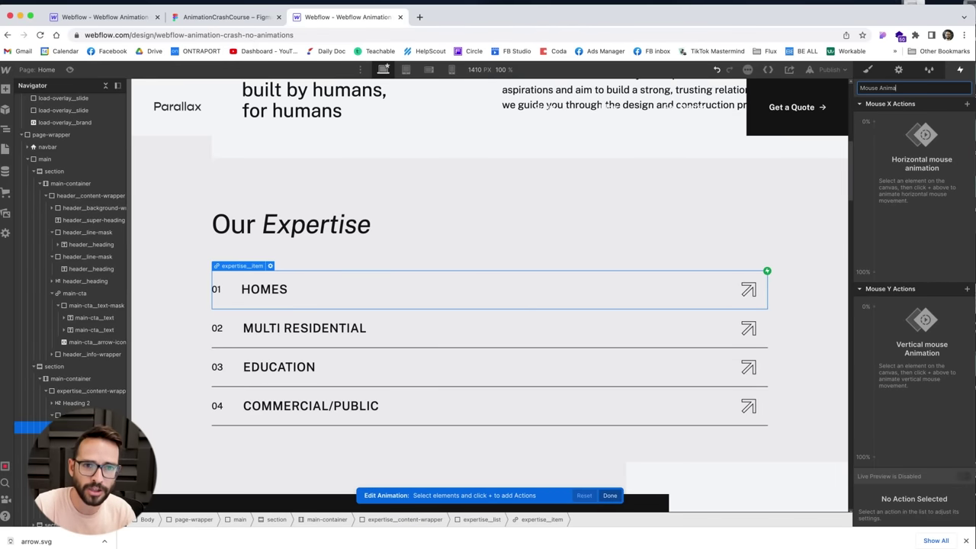
{"action": "key", "text": "Return"}
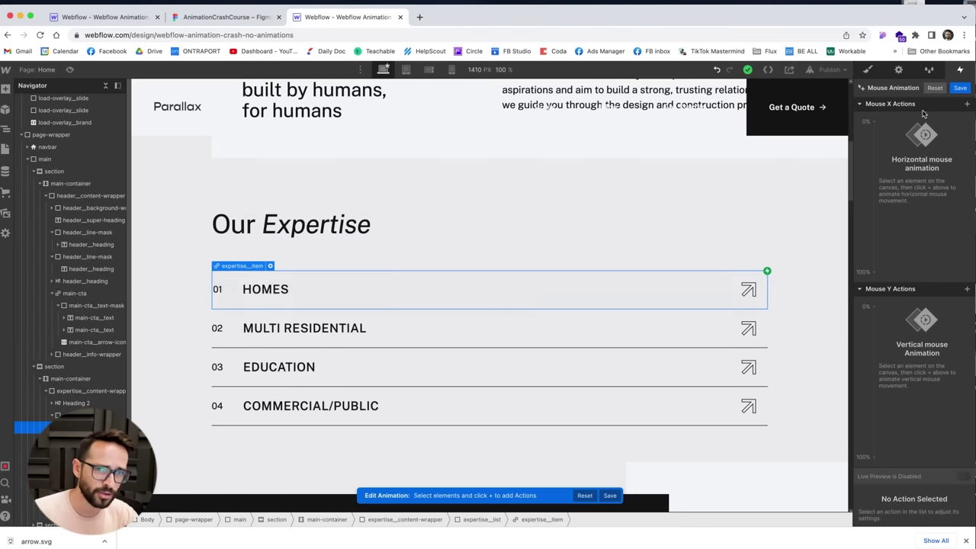
{"action": "left_click", "coordinate": [961, 89]}
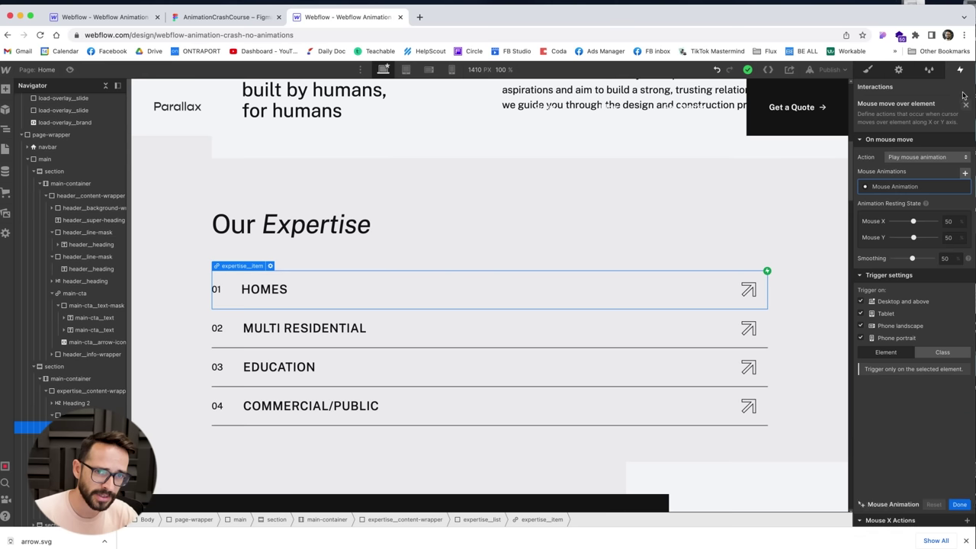
Step: Set the display of the hidden expertise__image element to Block
{"action": "left_click", "coordinate": [873, 72]}
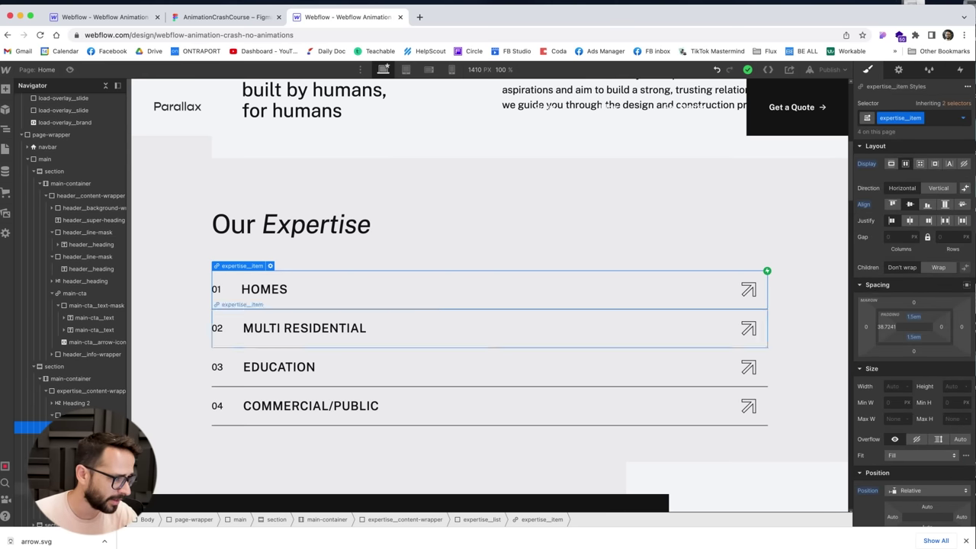
{"action": "left_click", "coordinate": [76, 477]}
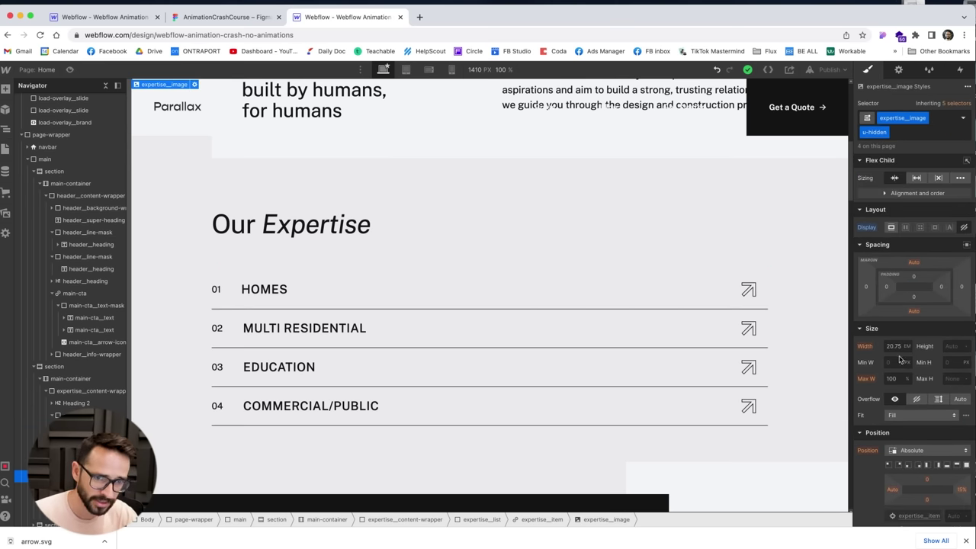
{"action": "left_click", "coordinate": [891, 227]}
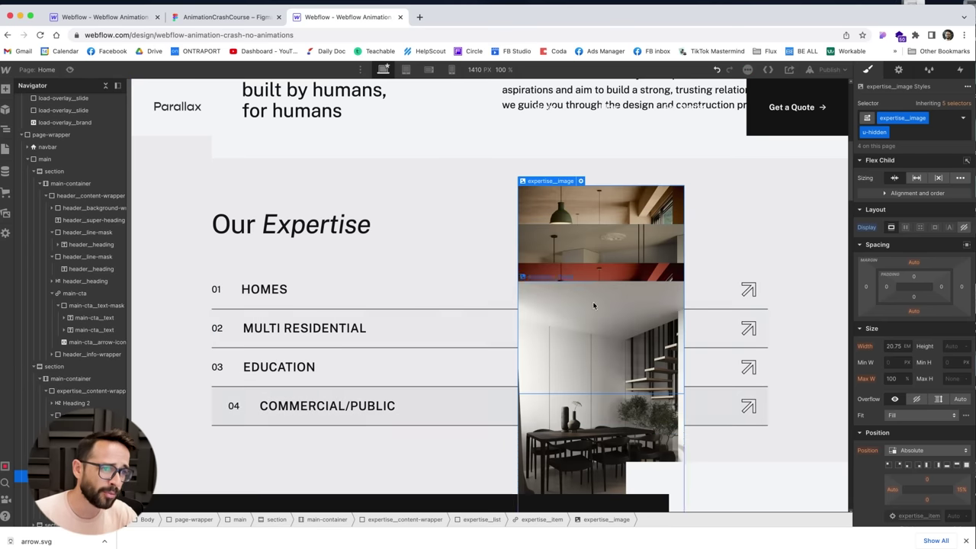
Step: Edit the Homes item's Mouse Animation and add a Move action for its expertise image to the Mouse X actions
{"action": "left_click", "coordinate": [218, 288]}
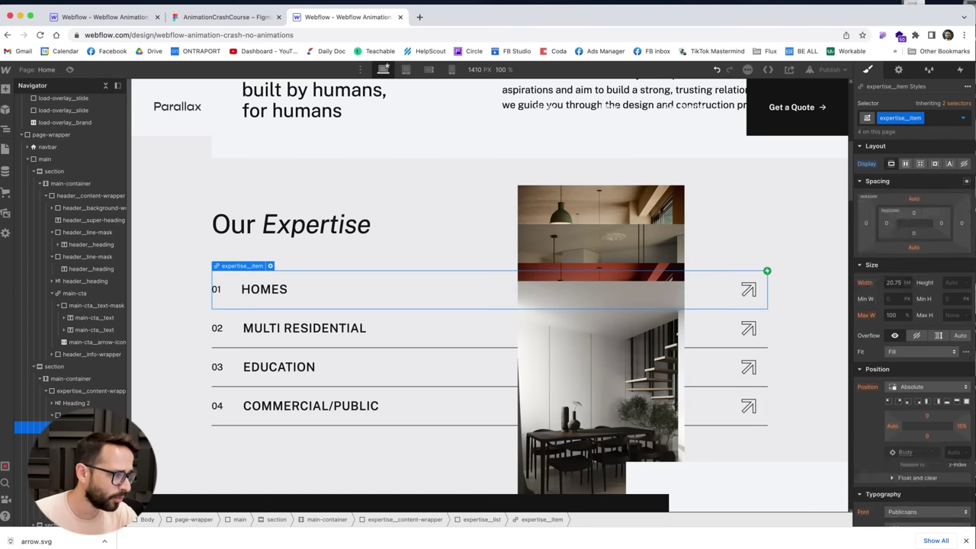
{"action": "left_click", "coordinate": [964, 70]}
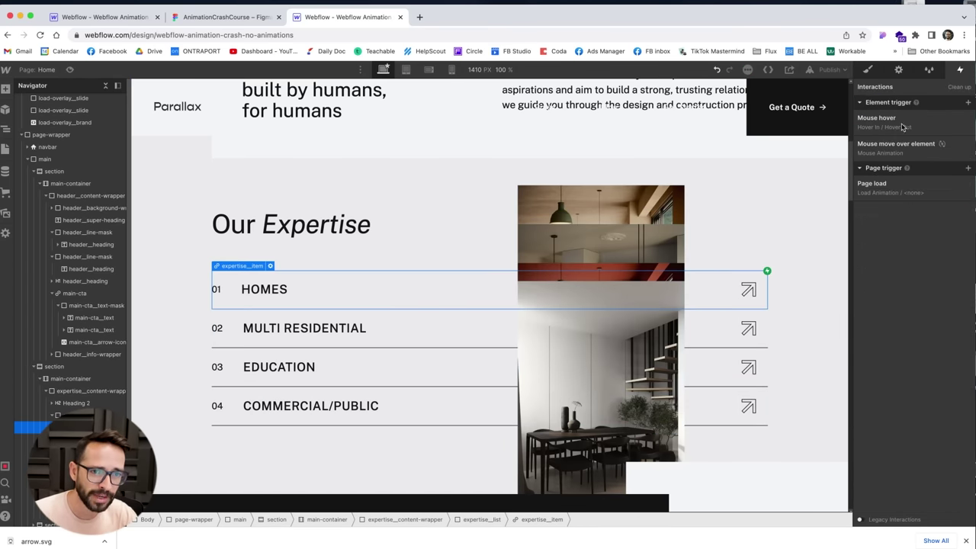
{"action": "left_click", "coordinate": [897, 151]}
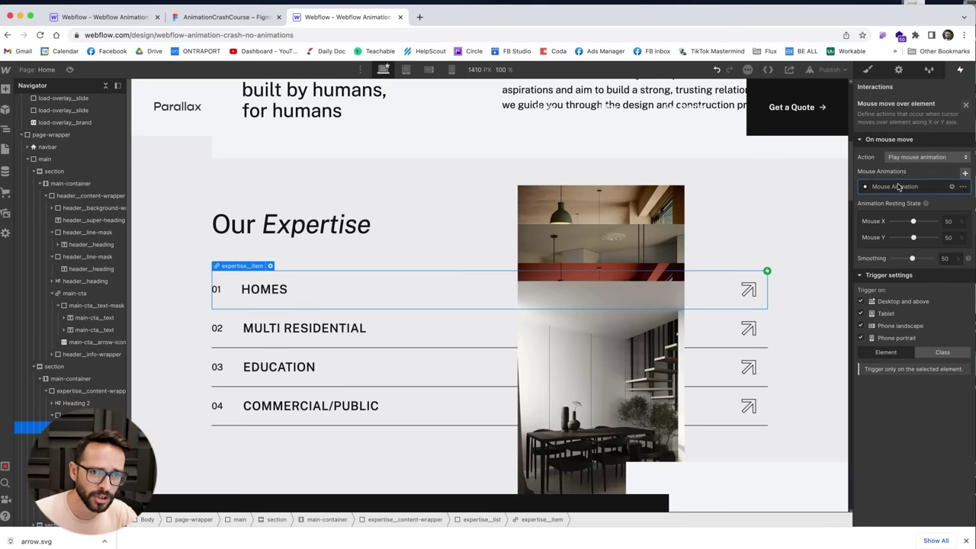
{"action": "left_click", "coordinate": [900, 187]}
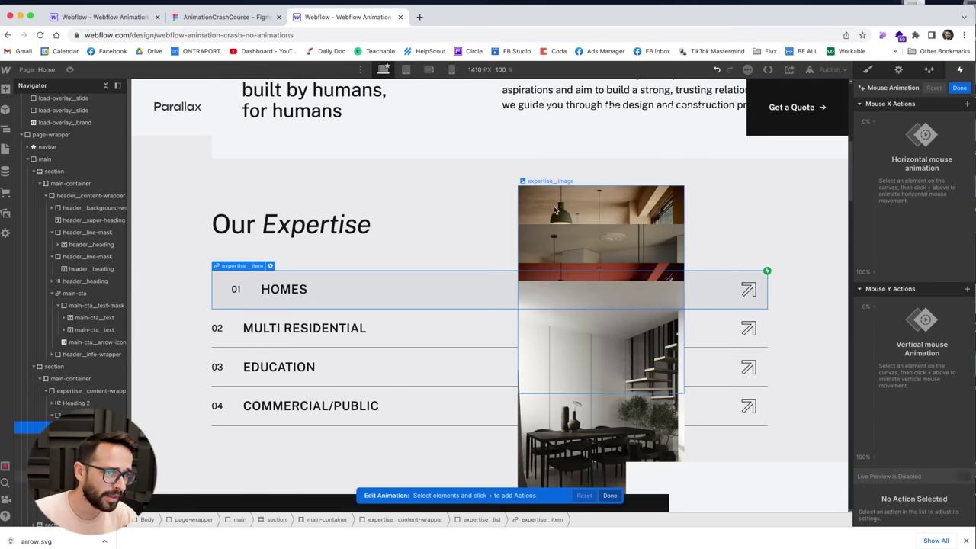
{"action": "left_click", "coordinate": [552, 208]}
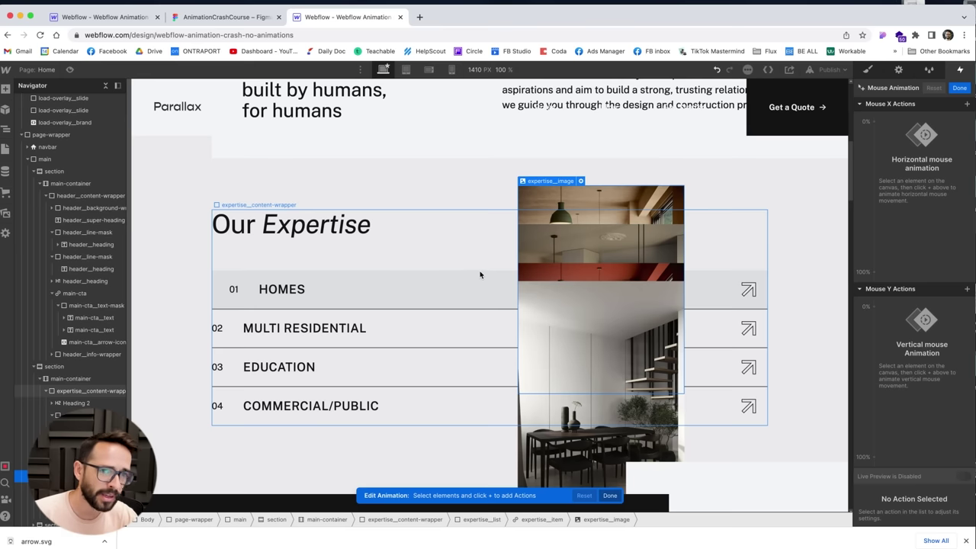
{"action": "left_click", "coordinate": [968, 105]}
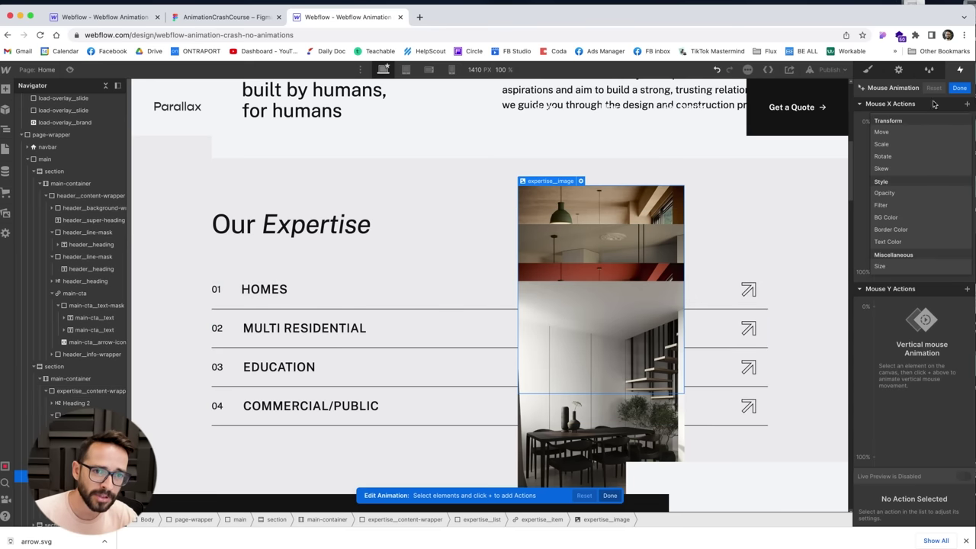
{"action": "left_click", "coordinate": [895, 131]}
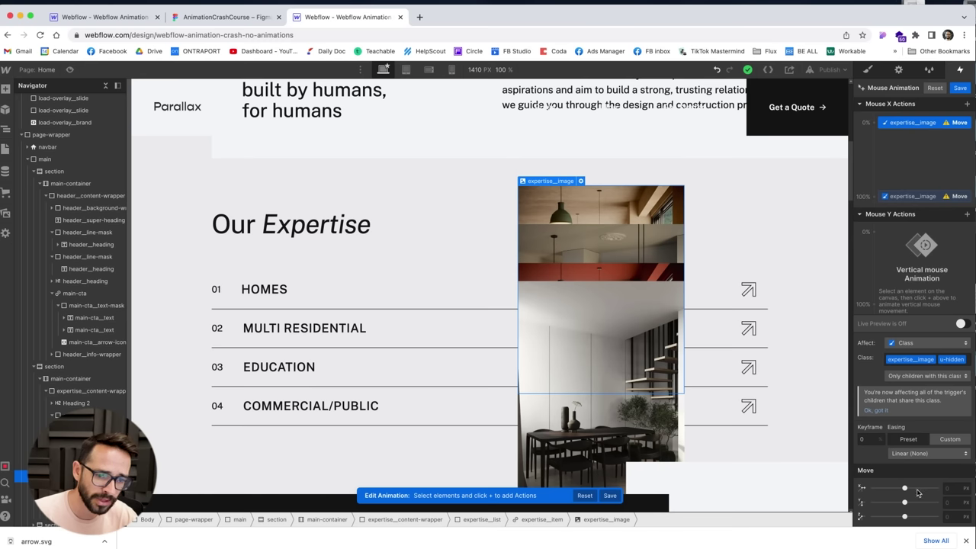
Step: Set the image's horizontal move to -121 px at the 0% keyframe and to a positive offset at 100%
{"action": "left_click_drag", "start_coordinate": [907, 490], "coordinate": [901, 488]}
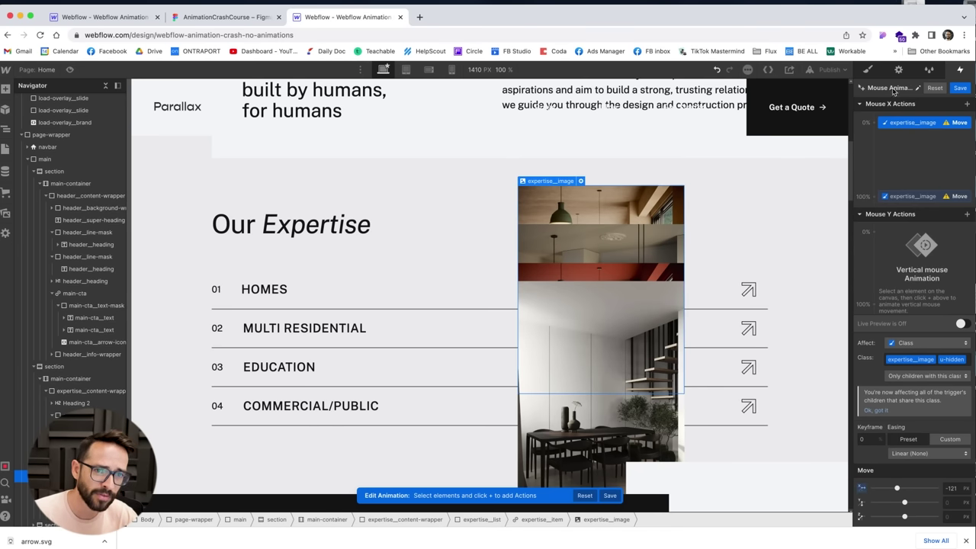
{"action": "left_click", "coordinate": [906, 198]}
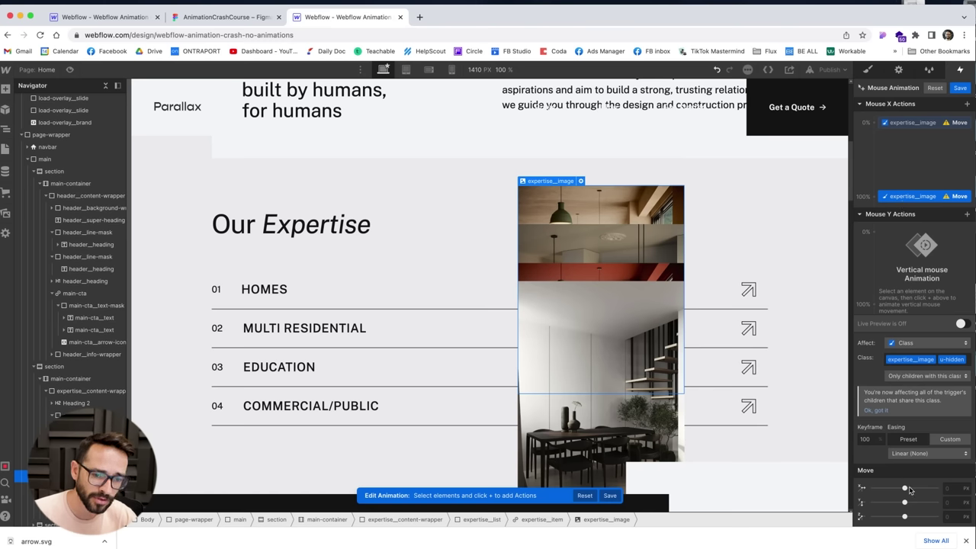
{"action": "left_click_drag", "start_coordinate": [906, 489], "coordinate": [908, 489]}
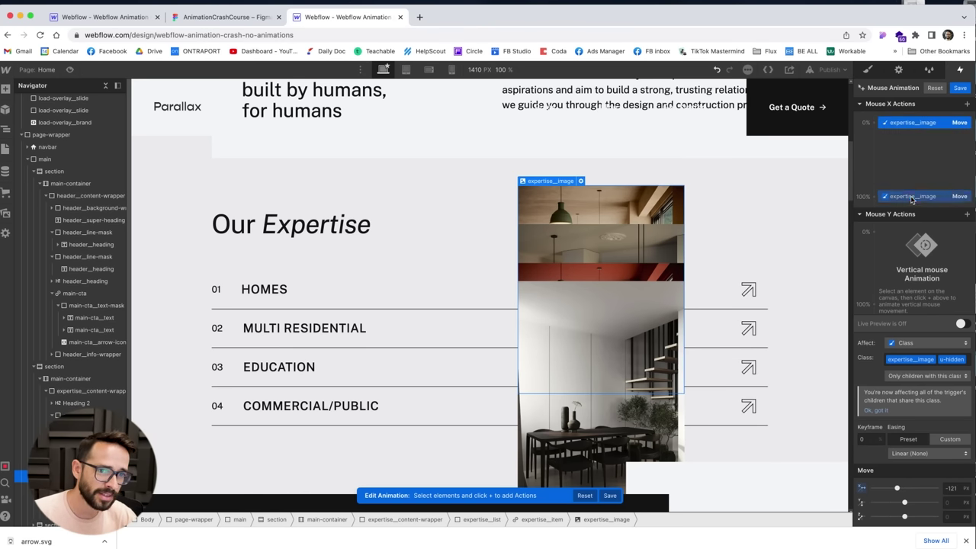
Step: Use Live Preview to test the image's horizontal movement across the Homes row, and turn the preview off
{"action": "left_click", "coordinate": [914, 124]}
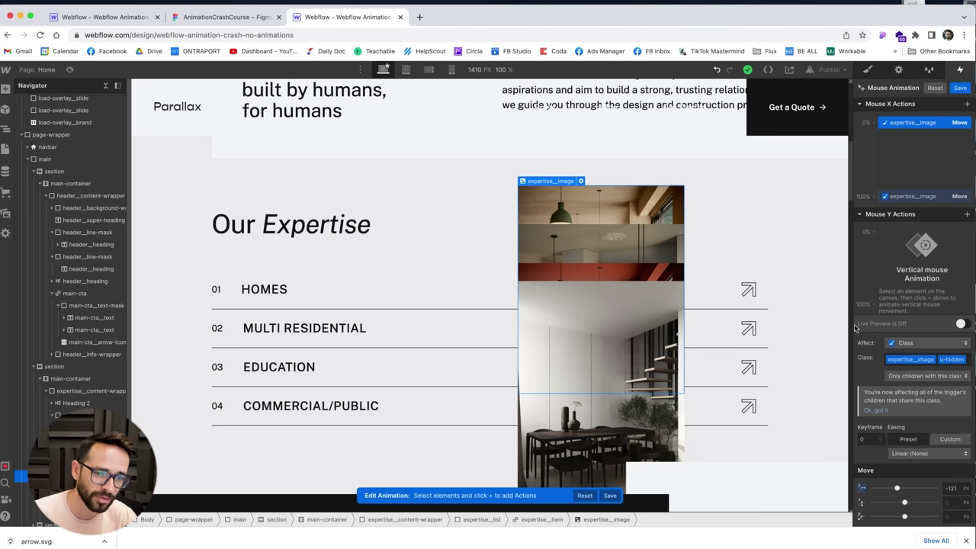
{"action": "left_click", "coordinate": [963, 324]}
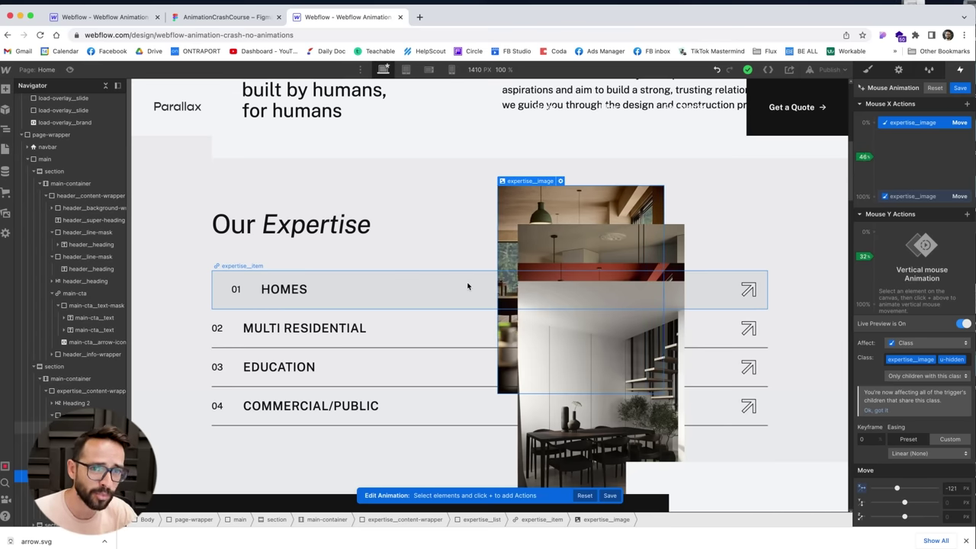
{"action": "left_click", "coordinate": [926, 126]}
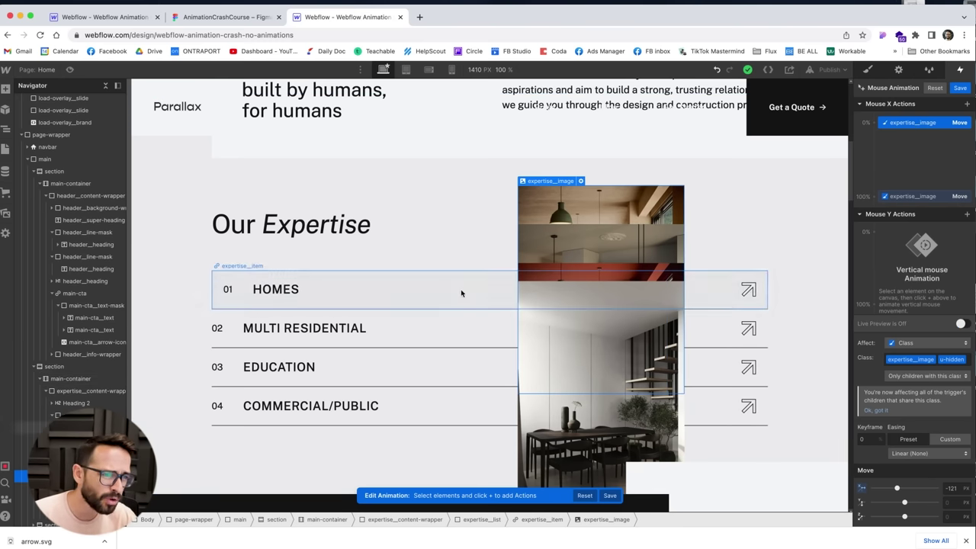
Step: Add a Rotate action for the expertise image at the 0% Mouse X keyframe with a Z rotation of -3 degrees
{"action": "left_click", "coordinate": [968, 104]}
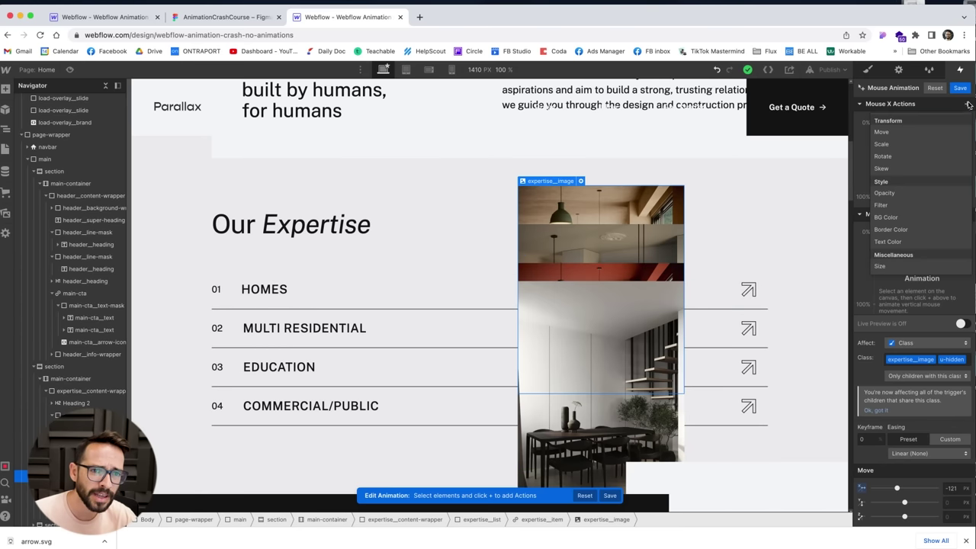
{"action": "left_click", "coordinate": [888, 155]}
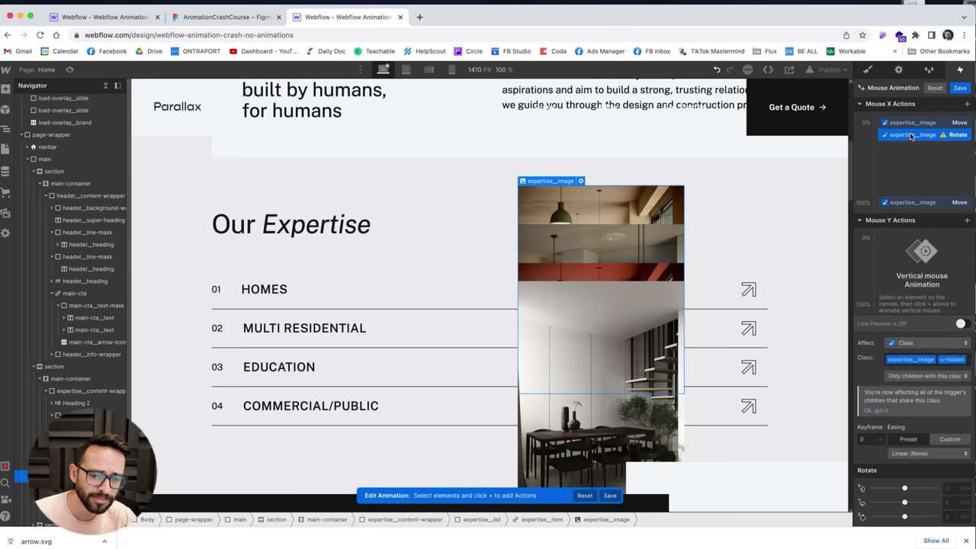
{"action": "left_click", "coordinate": [947, 517]}
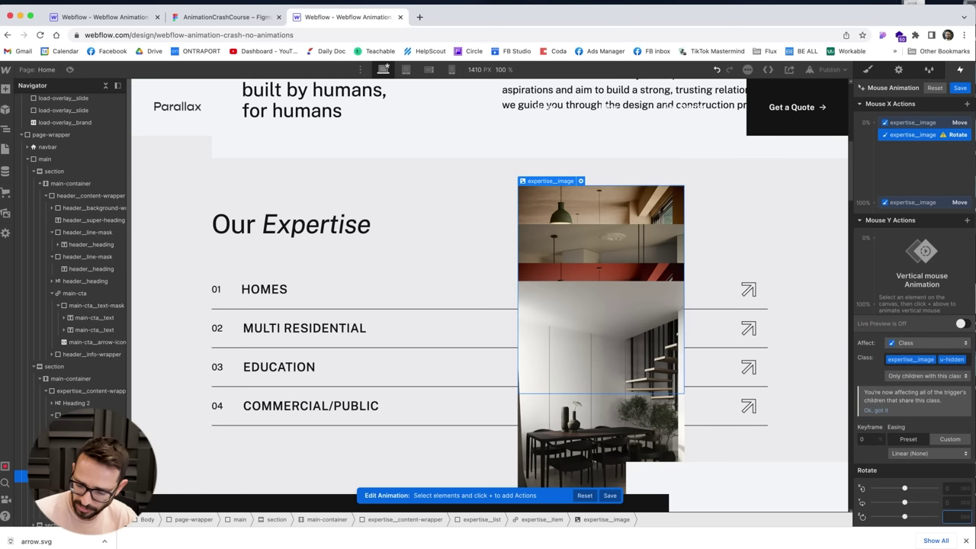
{"action": "type", "text": "-3"}
Step: Duplicate the Rotate action to the 100% Mouse X keyframe and set its Z rotation to 7 degrees
{"action": "left_click", "coordinate": [920, 140]}
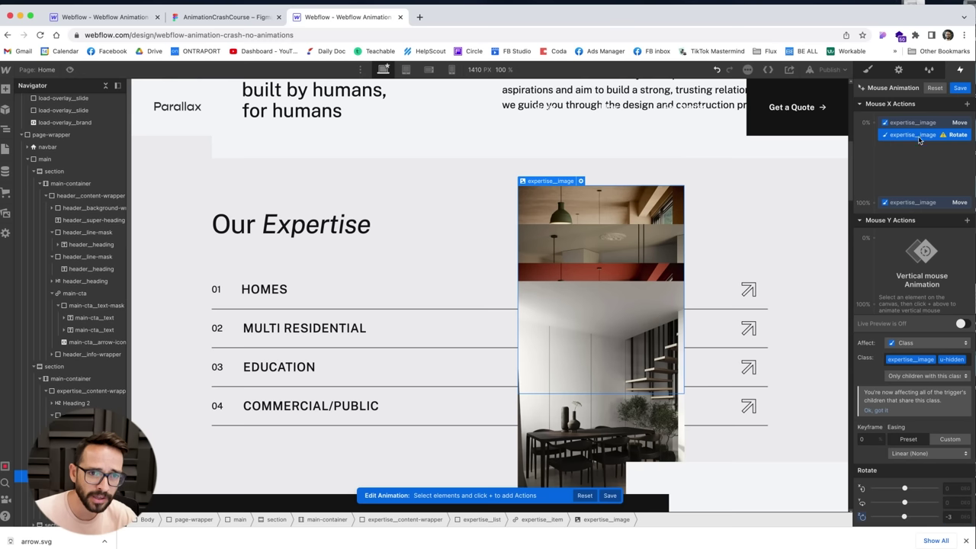
{"action": "right_click", "coordinate": [920, 139]}
{"action": "left_click_drag", "start_coordinate": [935, 147], "coordinate": [931, 211]}
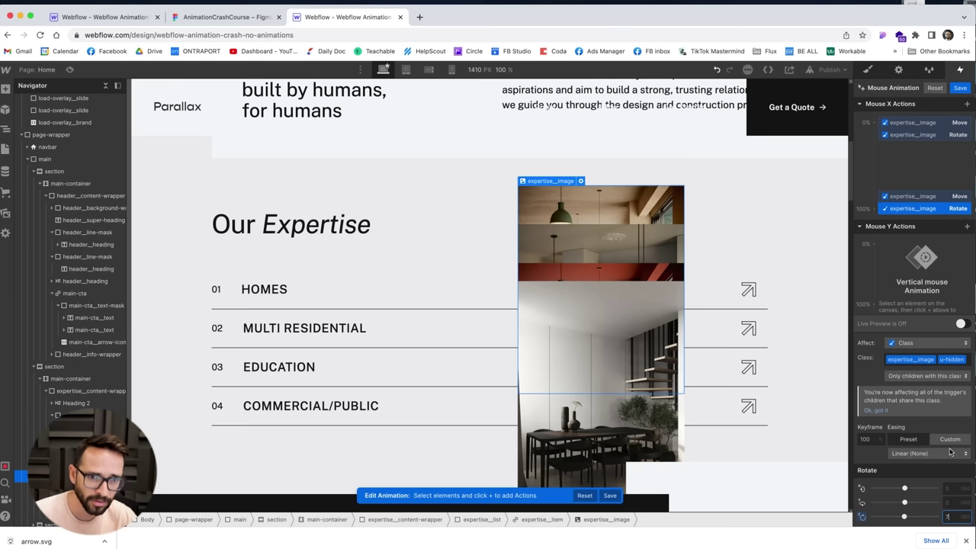
{"action": "left_click", "coordinate": [929, 135]}
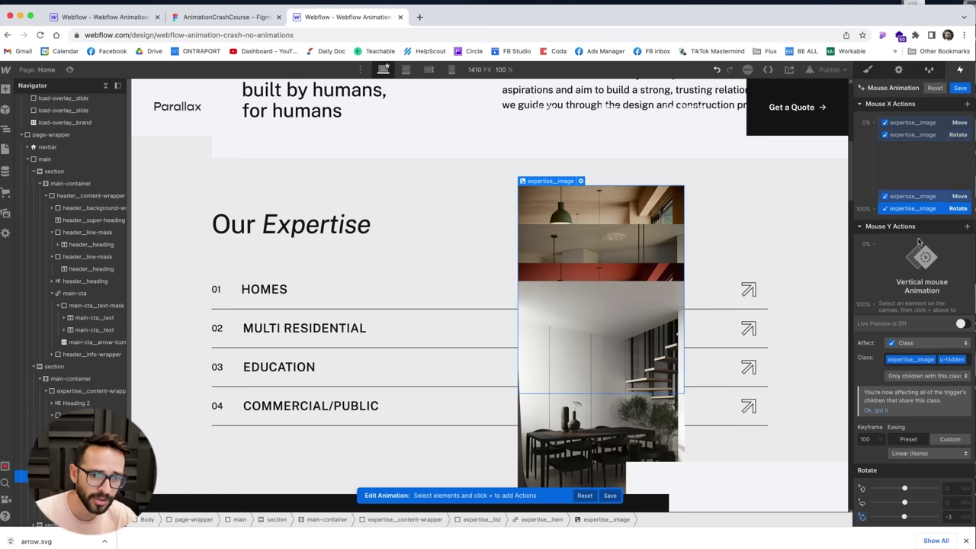
Step: Live-preview the rotating image movement, then save the Mouse Animation and close its trigger settings
{"action": "left_click", "coordinate": [961, 324]}
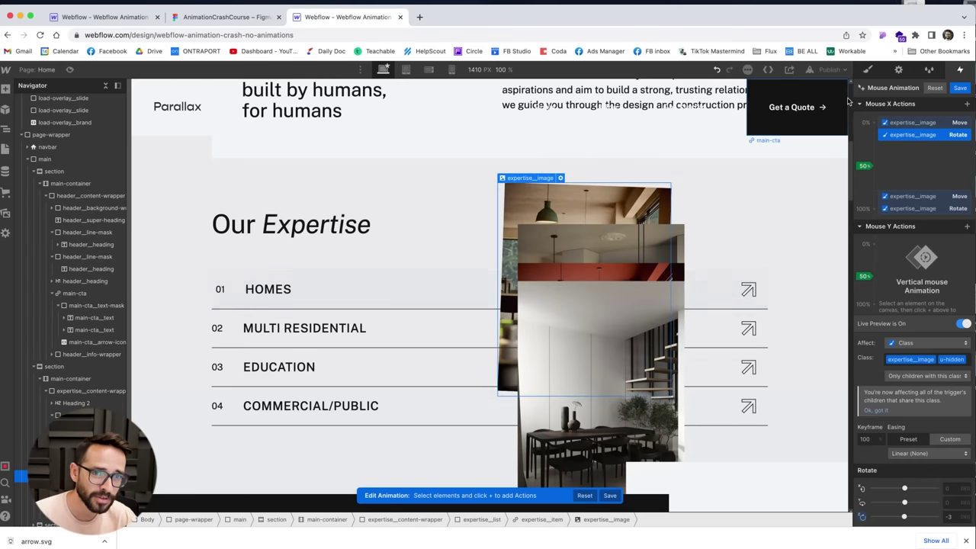
{"action": "left_click", "coordinate": [960, 87]}
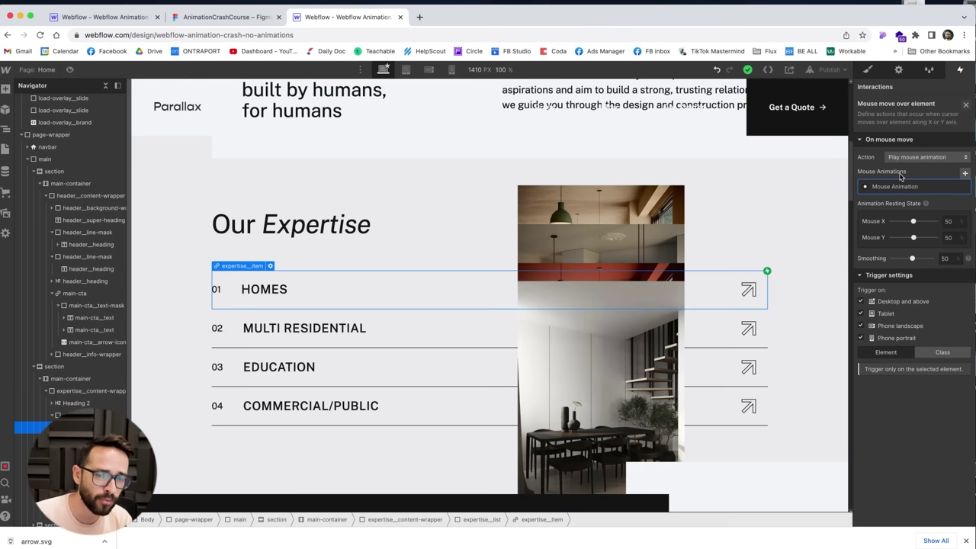
{"action": "left_click", "coordinate": [967, 106]}
Step: Set the Homes item's Mouse hover trigger to apply to every element with the expertise__item class
{"action": "left_click", "coordinate": [418, 330]}
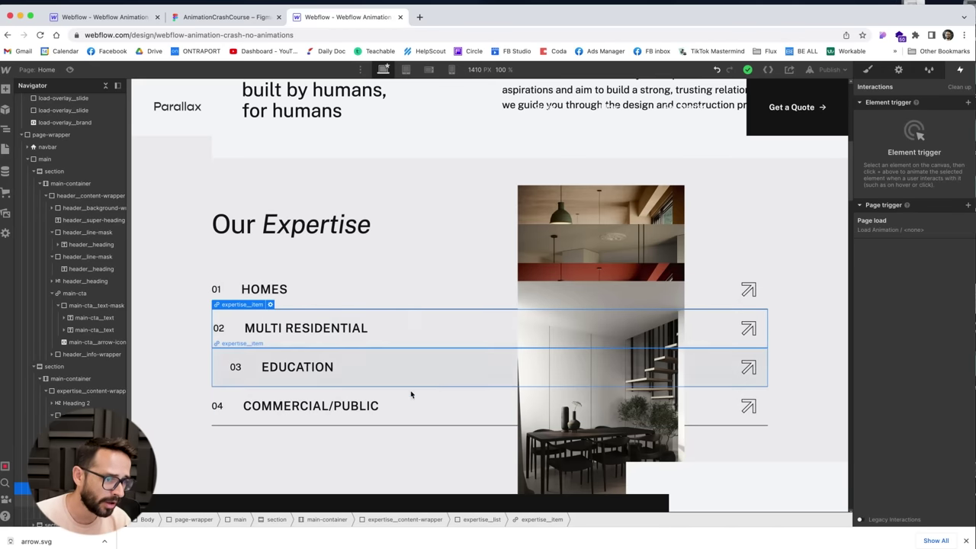
{"action": "left_click", "coordinate": [416, 299]}
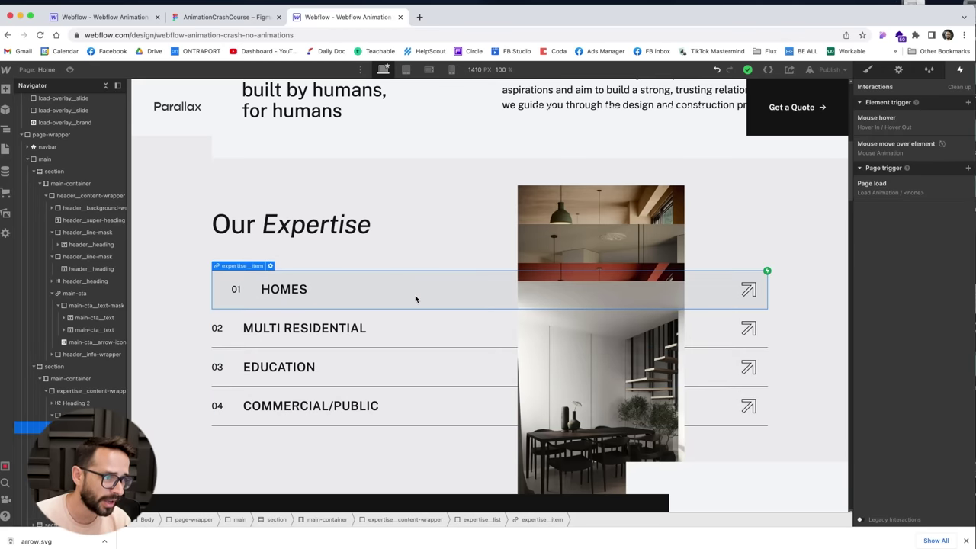
{"action": "left_click", "coordinate": [878, 131]}
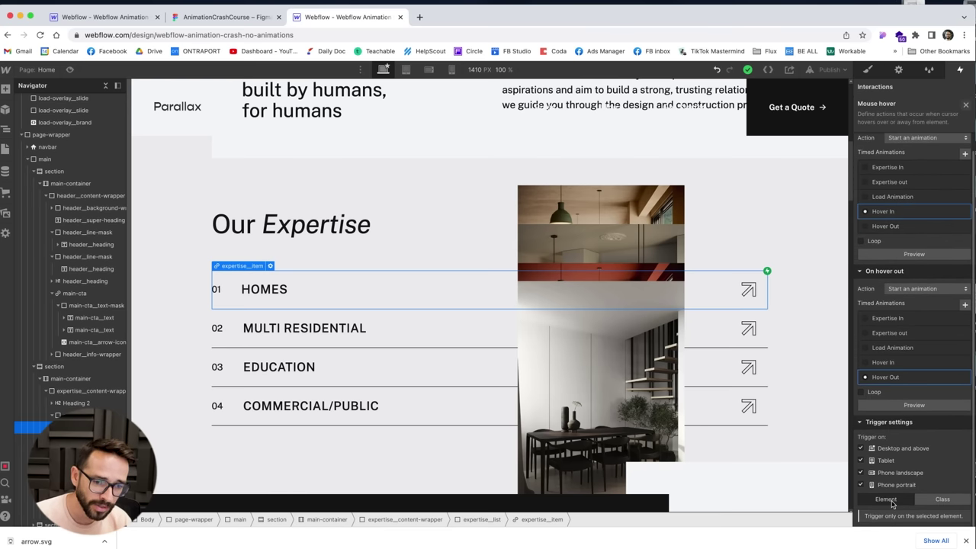
{"action": "left_click", "coordinate": [942, 501]}
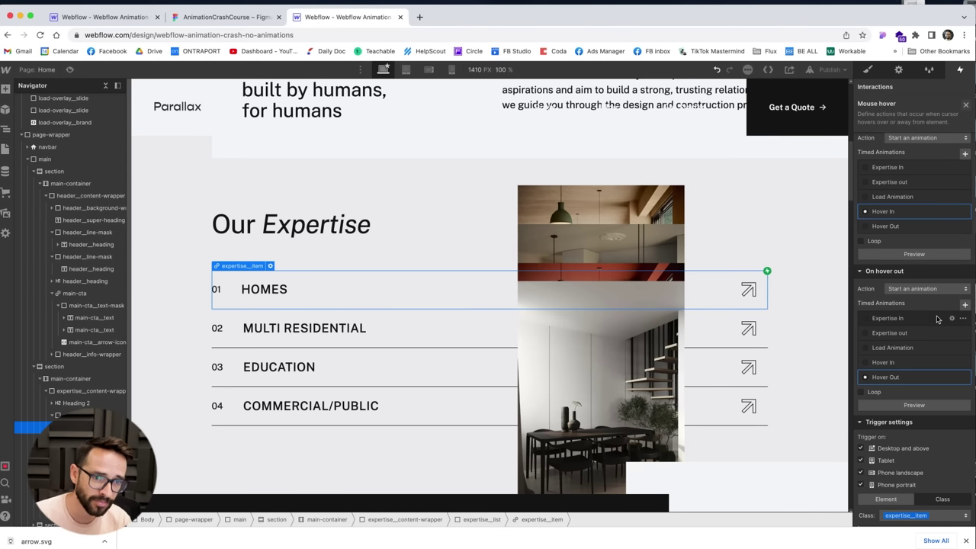
{"action": "left_click", "coordinate": [967, 106]}
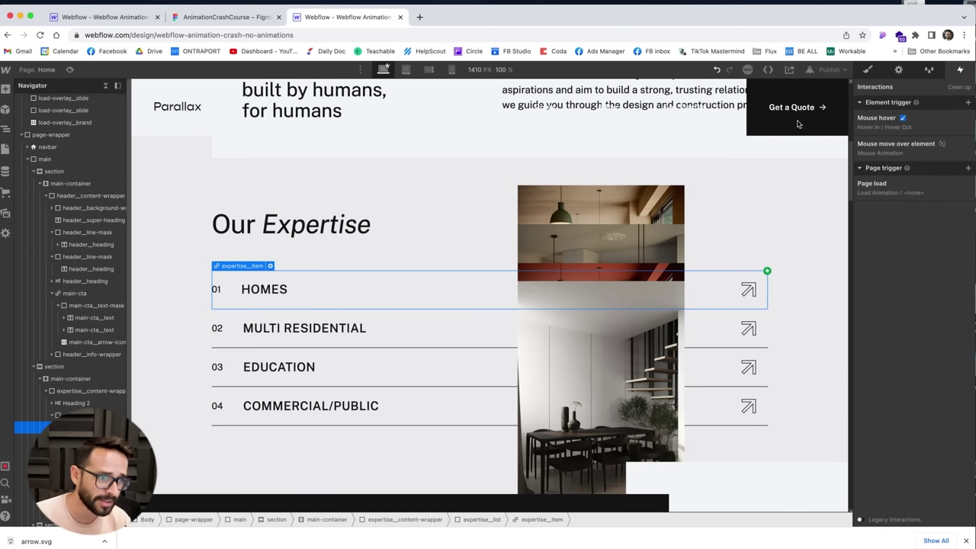
Step: Apply the Homes item's Mouse move over element trigger to all elements with the expertise__item class
{"action": "left_click", "coordinate": [898, 149]}
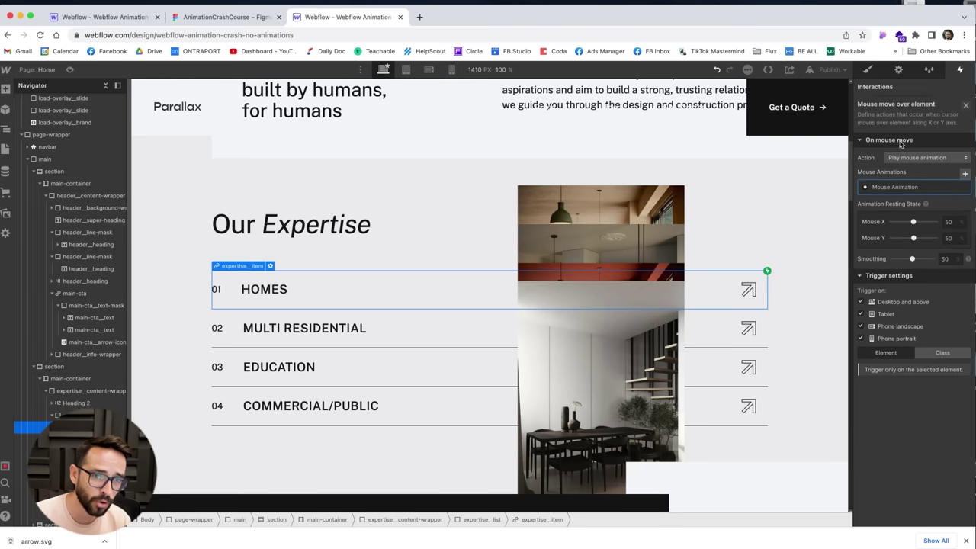
{"action": "left_click", "coordinate": [940, 354]}
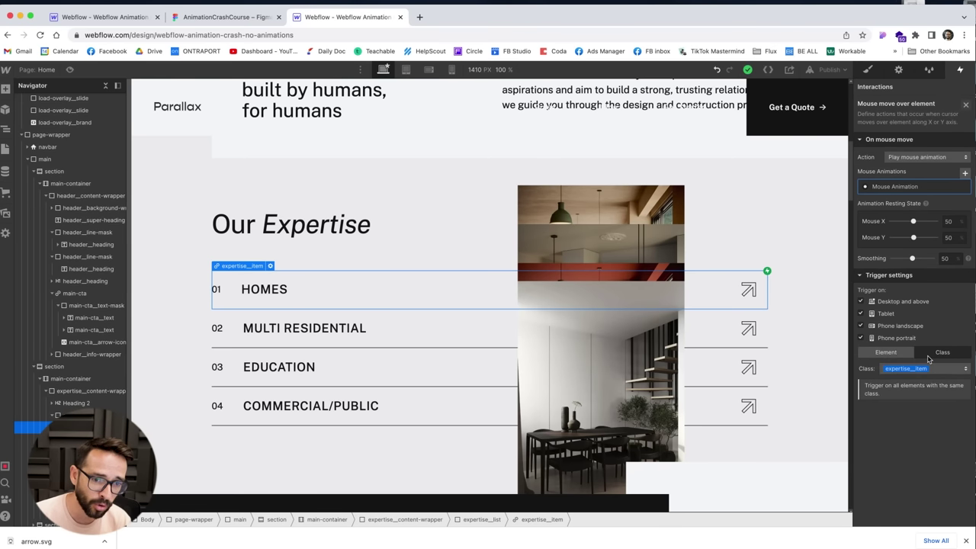
{"action": "left_click", "coordinate": [966, 105]}
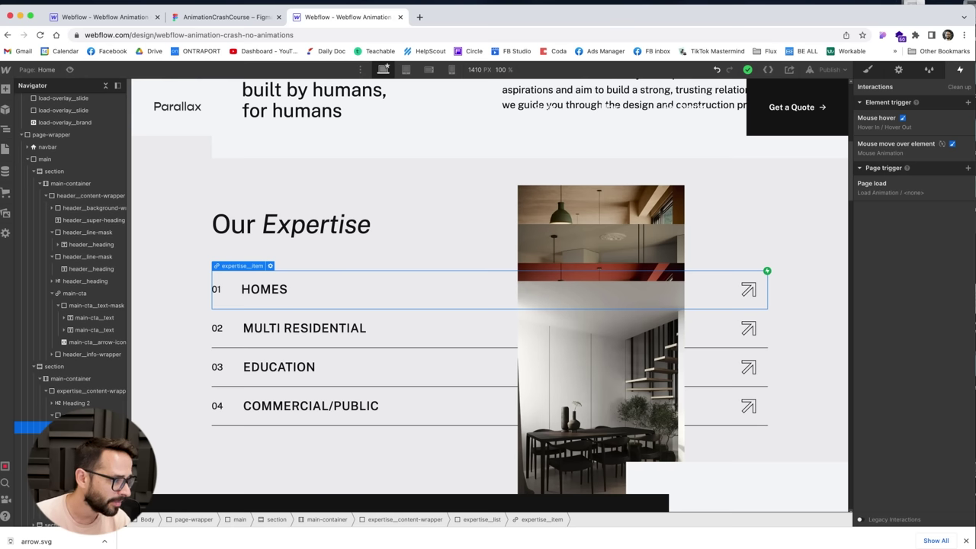
Step: Set the display of the u-hidden expertise__image to None and preview the page interactions
{"action": "left_click", "coordinate": [601, 229]}
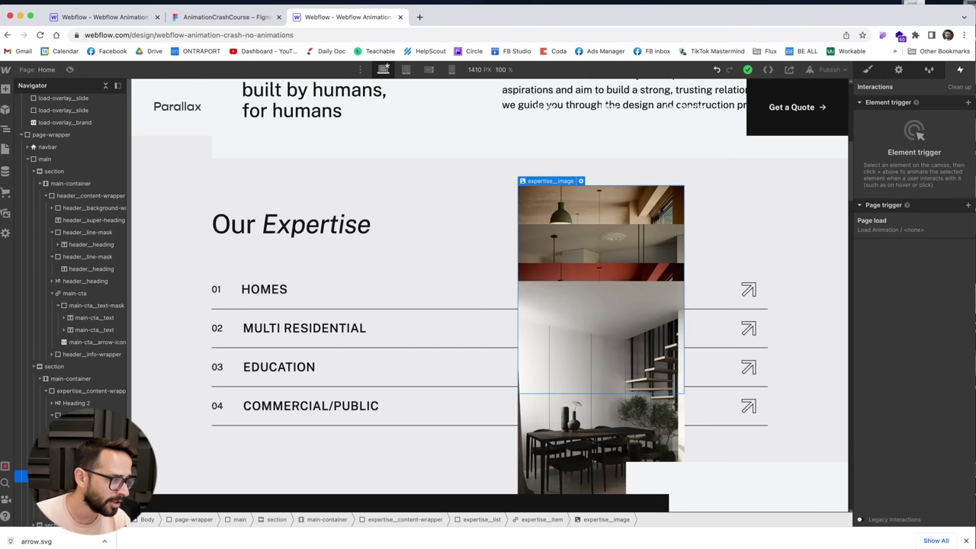
{"action": "left_click", "coordinate": [867, 70]}
{"action": "left_click", "coordinate": [964, 227]}
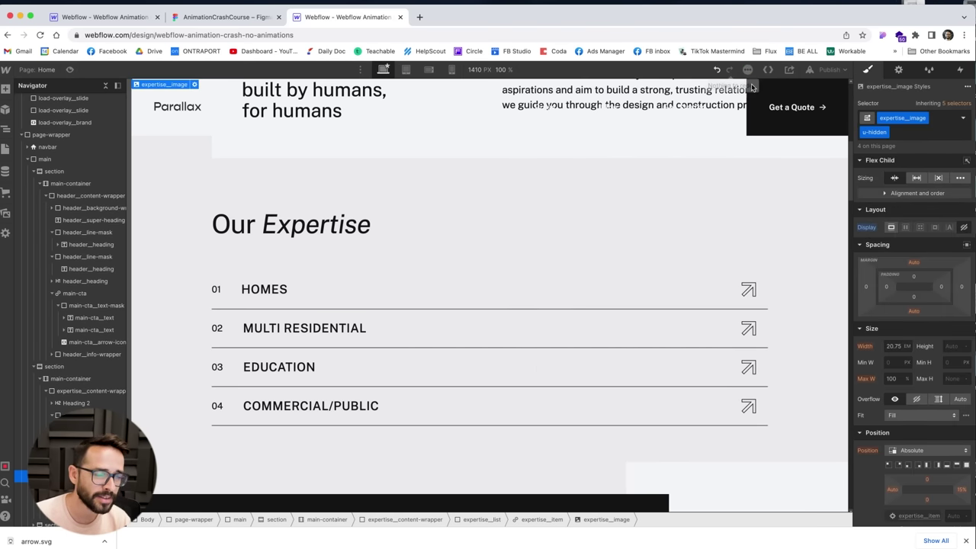
{"action": "left_click", "coordinate": [70, 70]}
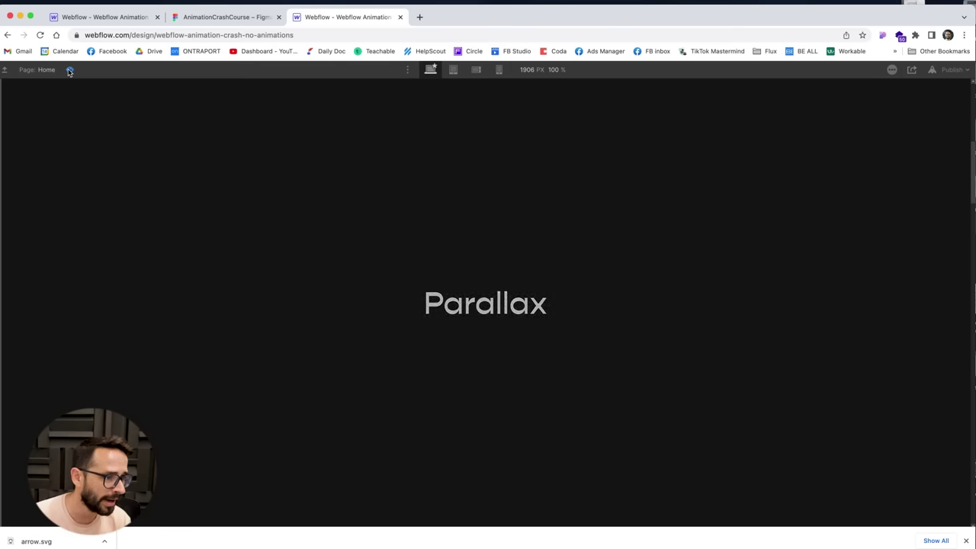
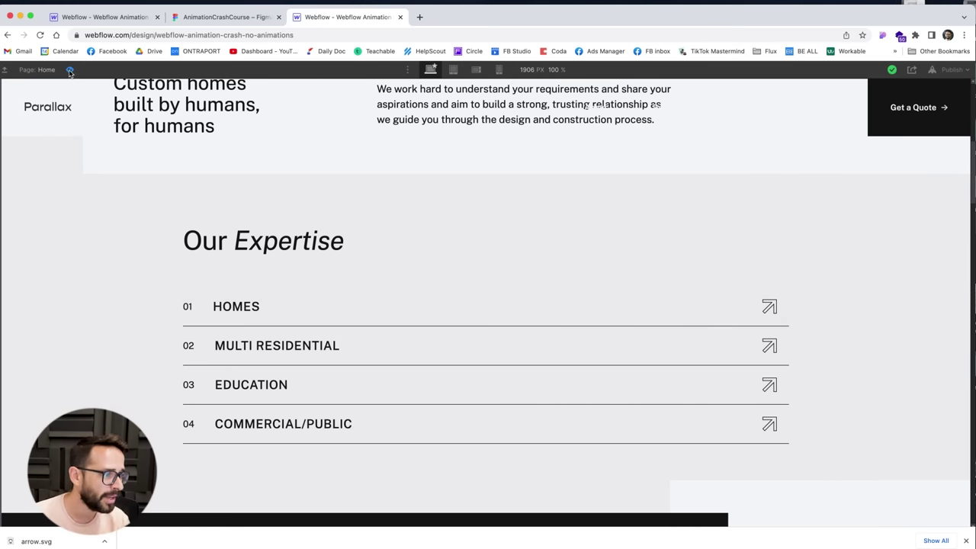
{"action": "key", "text": "super+shift+p"}
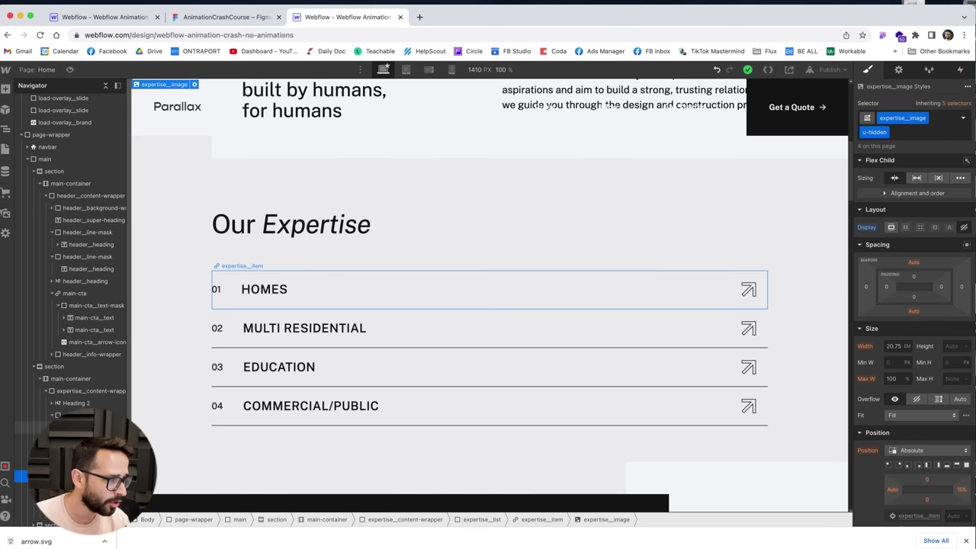
Step: Set the smoothing of the Homes item's Mouse move over element interaction to 97%
{"action": "left_click", "coordinate": [286, 305]}
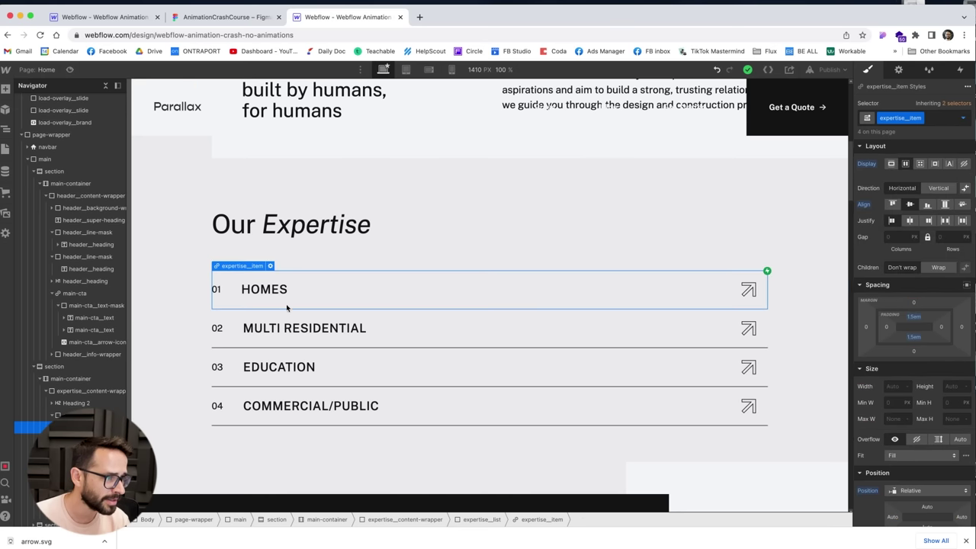
{"action": "left_click", "coordinate": [958, 70]}
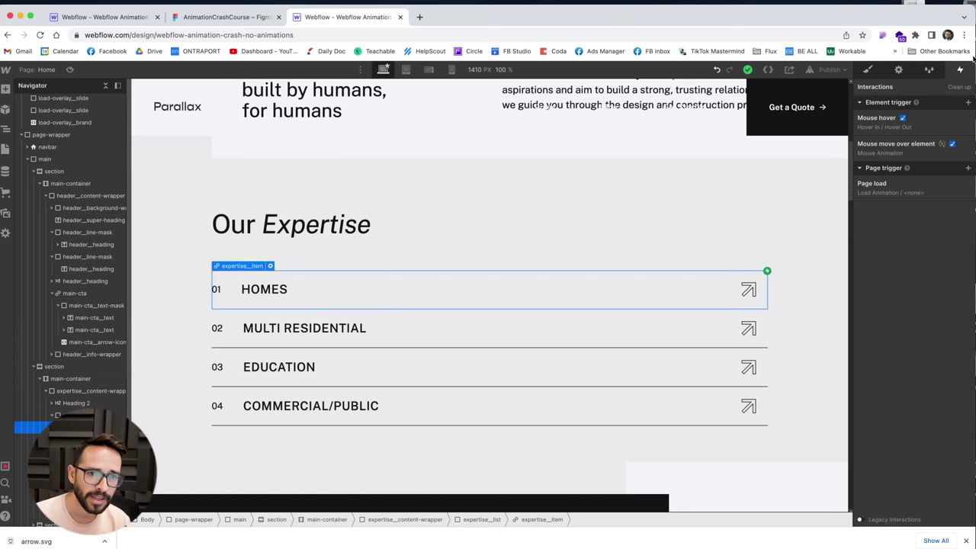
{"action": "left_click", "coordinate": [892, 148]}
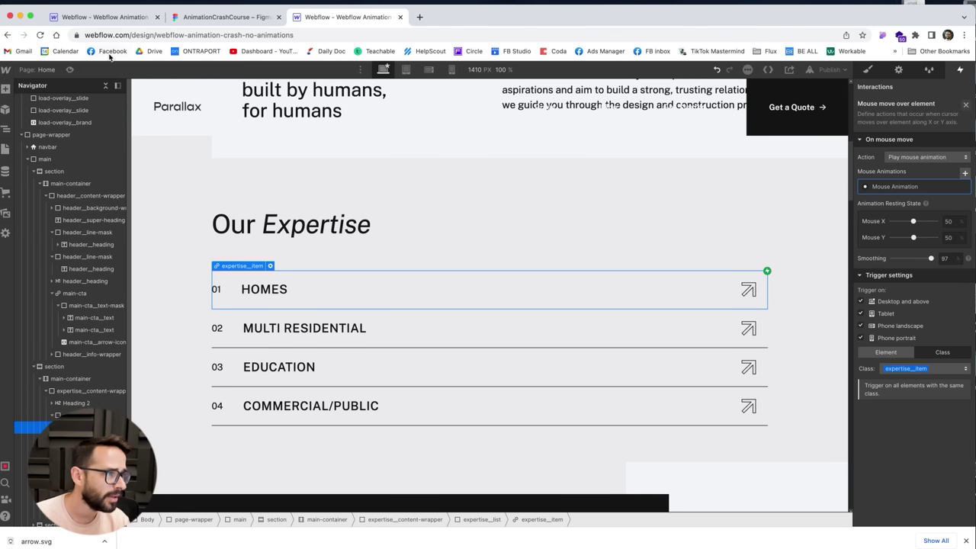
Step: Preview the page and test the smoothed image movement on the Our Expertise rows, then return to the designer
{"action": "left_click", "coordinate": [70, 69]}
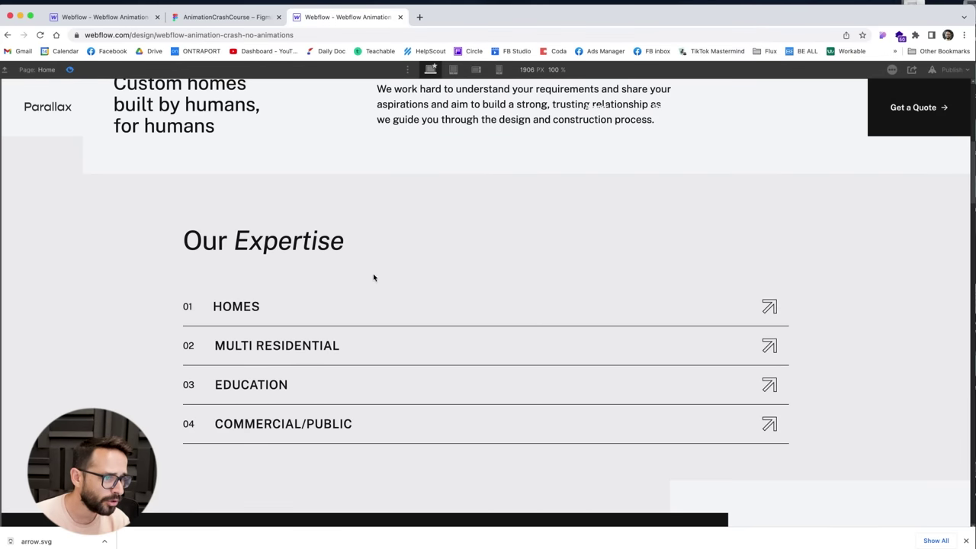
{"action": "mouse_move", "coordinate": [334, 307]}
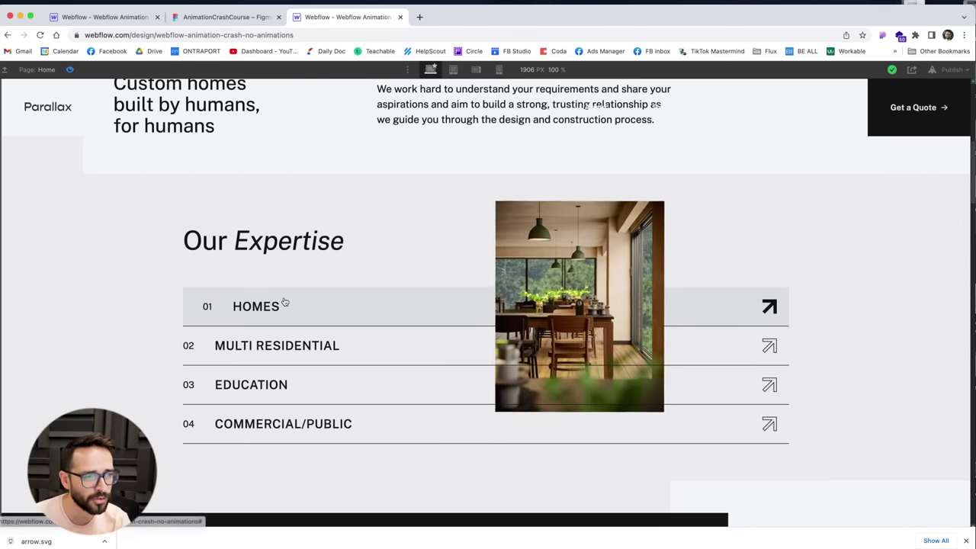
{"action": "mouse_move", "coordinate": [283, 309]}
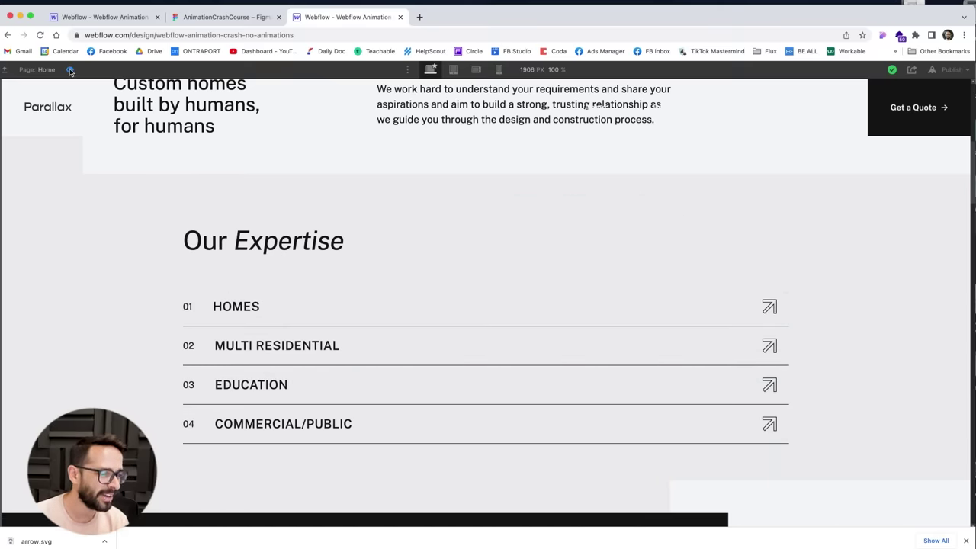
{"action": "left_click", "coordinate": [87, 91]}
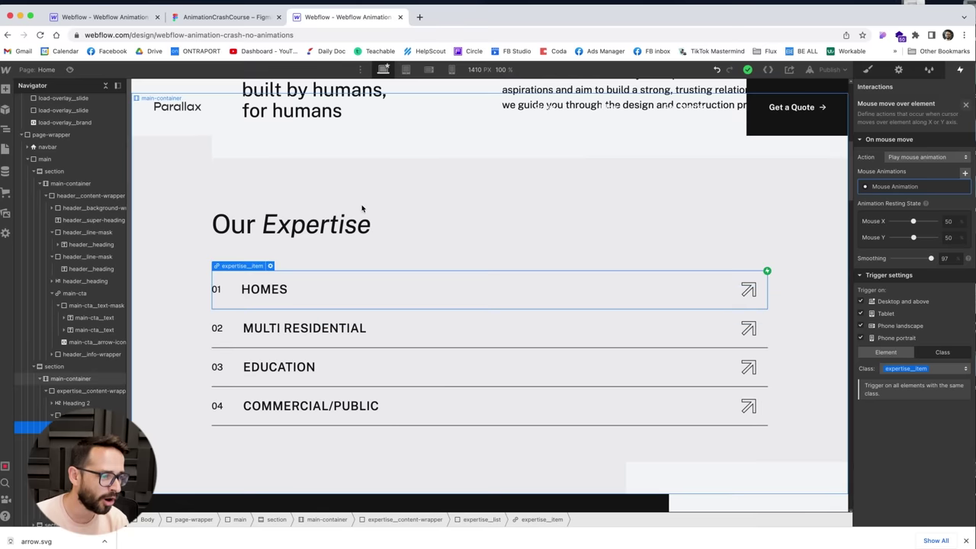
Step: Close the mouse move trigger settings and look over the Previous Projects section of the page
{"action": "scroll", "coordinate": [362, 208], "scroll_direction": "down", "scroll_amount": 6}
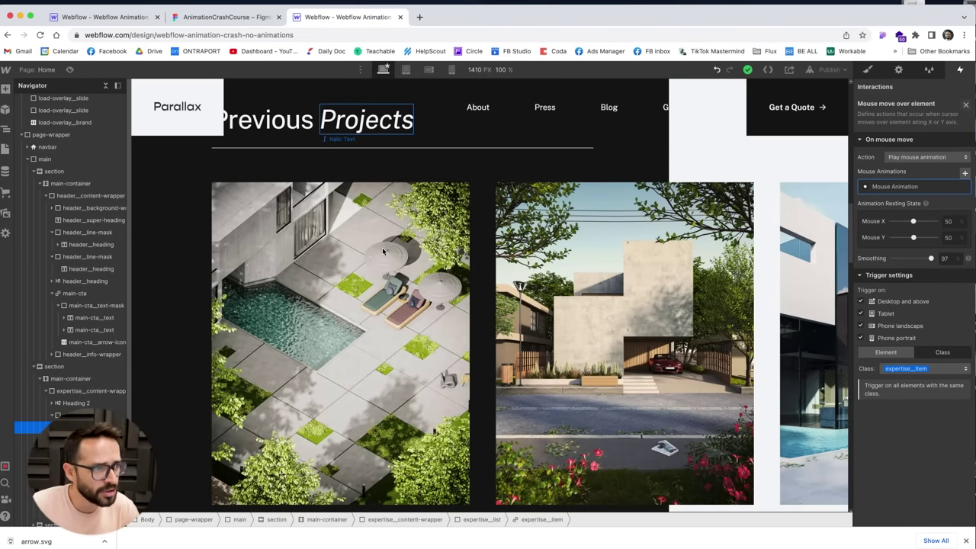
{"action": "scroll", "coordinate": [385, 254], "scroll_direction": "up", "scroll_amount": 3}
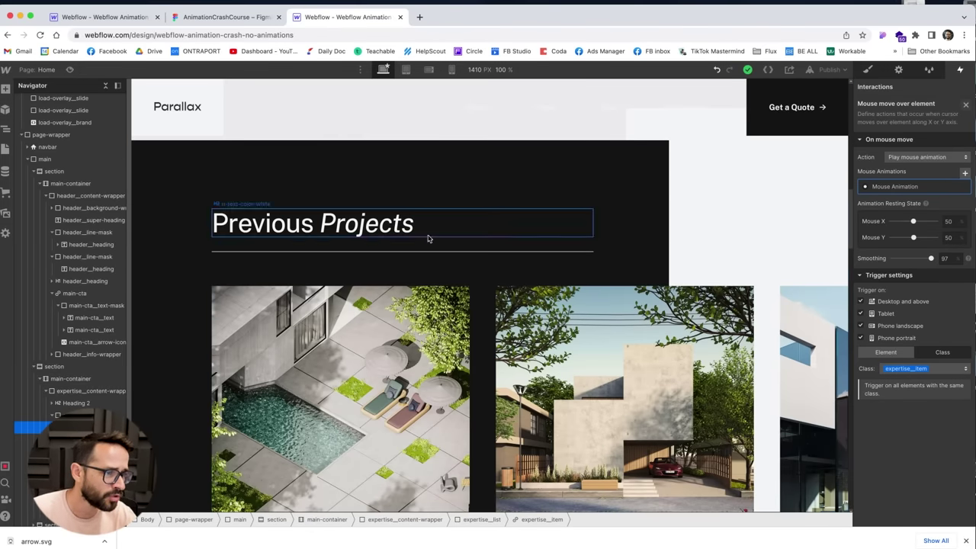
{"action": "scroll", "coordinate": [413, 201], "scroll_direction": "down", "scroll_amount": 3}
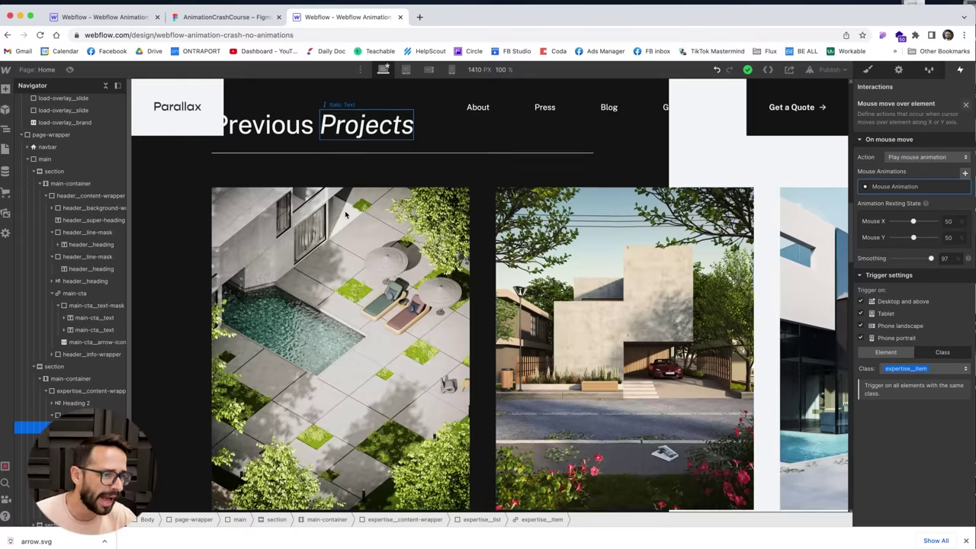
{"action": "left_click", "coordinate": [966, 105]}
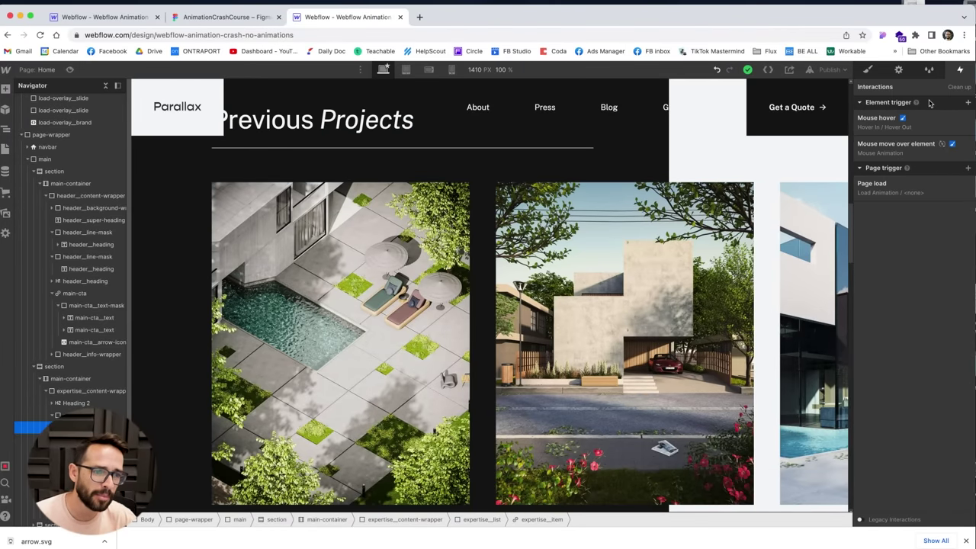
{"action": "scroll", "coordinate": [608, 224], "scroll_direction": "up", "scroll_amount": 3}
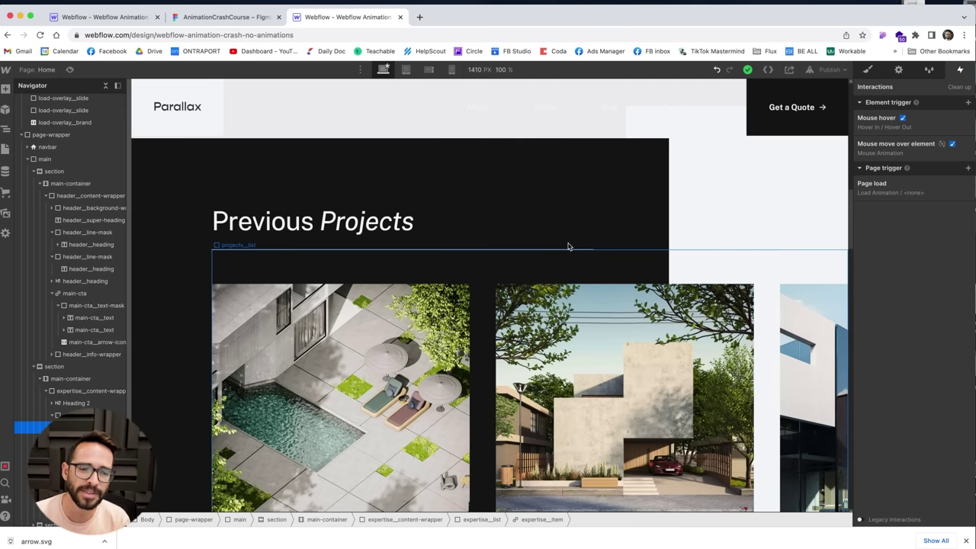
Step: Switch to the AnimationCrashCourse Figma file and view the full Parallax — Animation Demo layout at 25% zoom
{"action": "left_click", "coordinate": [201, 19]}
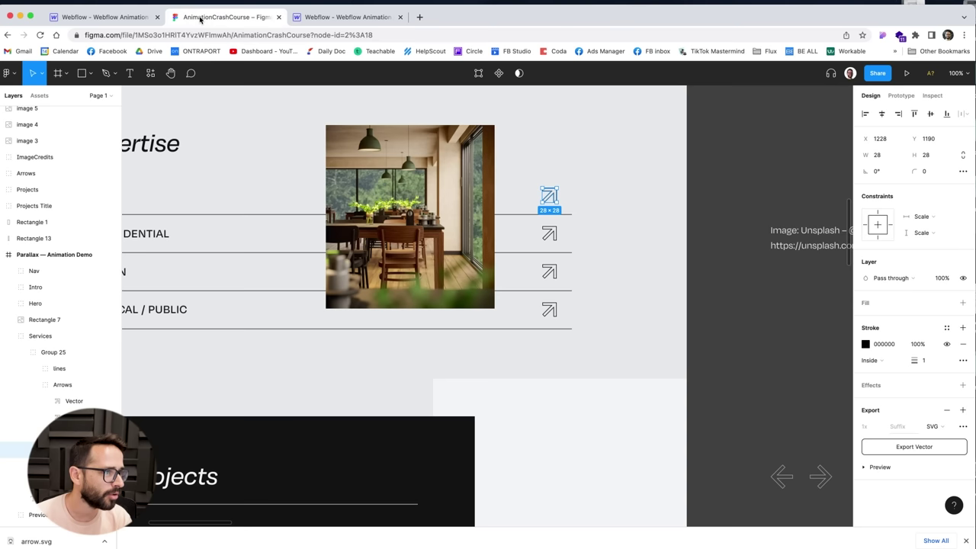
{"action": "left_click", "coordinate": [659, 373]}
{"action": "scroll", "coordinate": [555, 340], "scroll_direction": "down", "scroll_amount": 10, "text": "ctrl"}
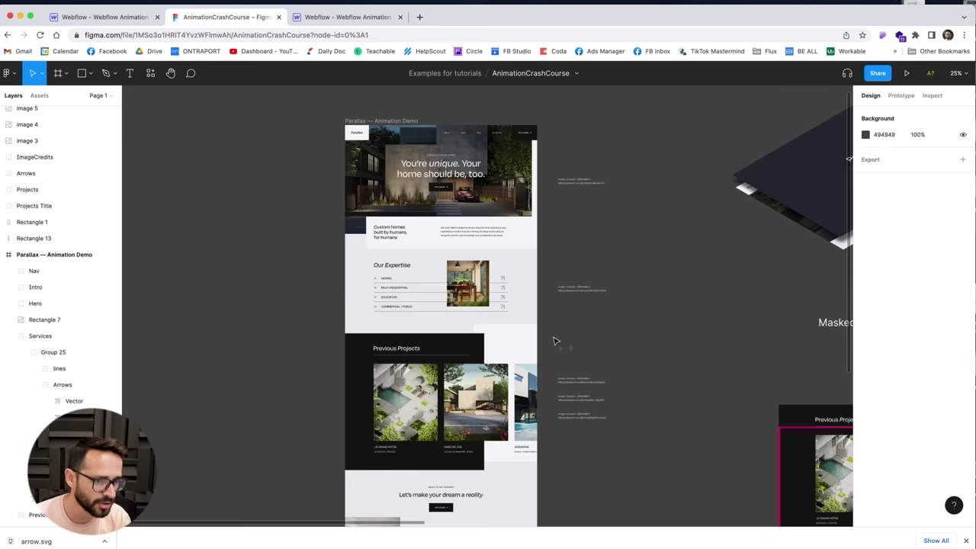
Step: Look over the tall Previous Projects mockup with the pink viewport frame, below the Masked Title text
{"action": "scroll", "coordinate": [584, 290], "scroll_direction": "right", "scroll_amount": 5}
{"action": "scroll", "coordinate": [585, 290], "scroll_direction": "down", "scroll_amount": 2}
{"action": "scroll", "coordinate": [582, 312], "scroll_direction": "down", "scroll_amount": 2}
{"action": "scroll", "coordinate": [582, 312], "scroll_direction": "right", "scroll_amount": 2}
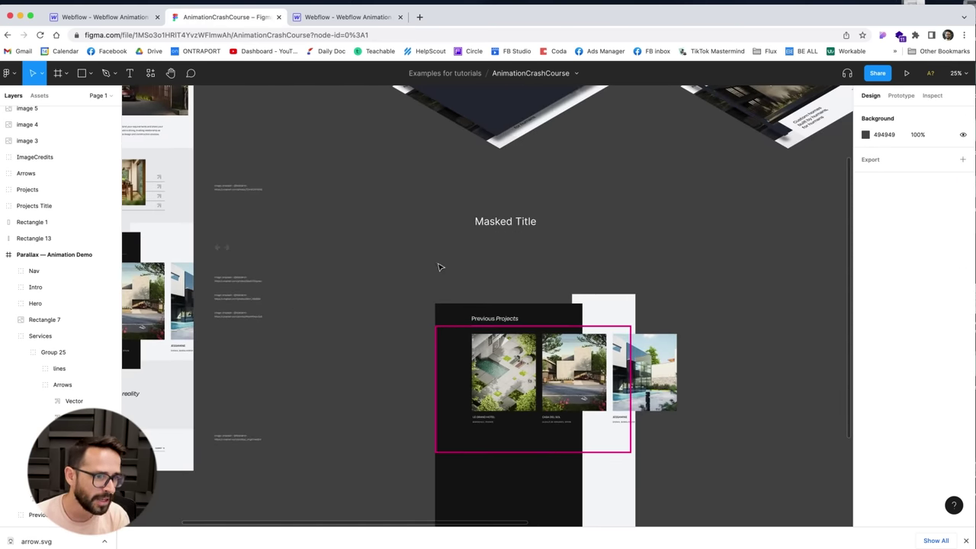
{"action": "scroll", "coordinate": [439, 267], "scroll_direction": "down", "scroll_amount": 5}
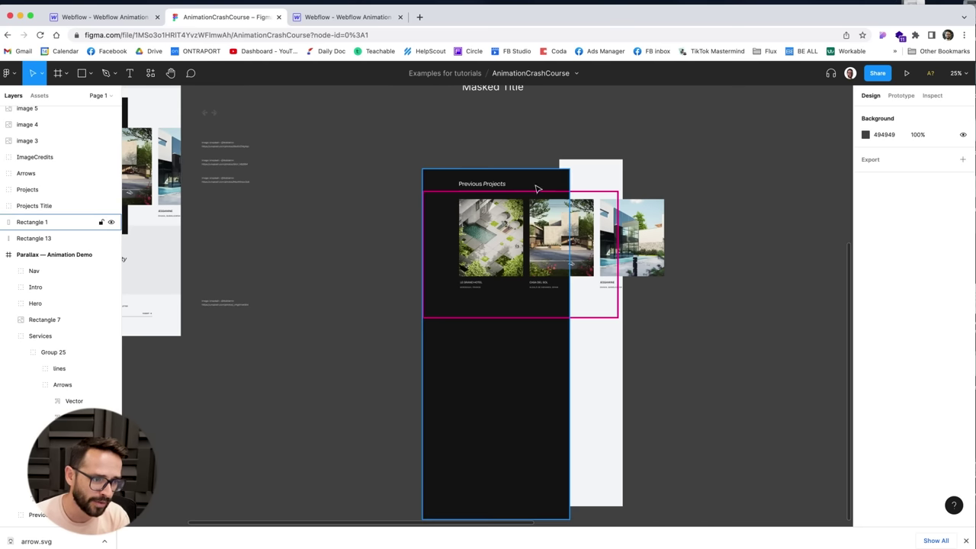
{"action": "scroll", "coordinate": [458, 343], "scroll_direction": "down", "scroll_amount": 2}
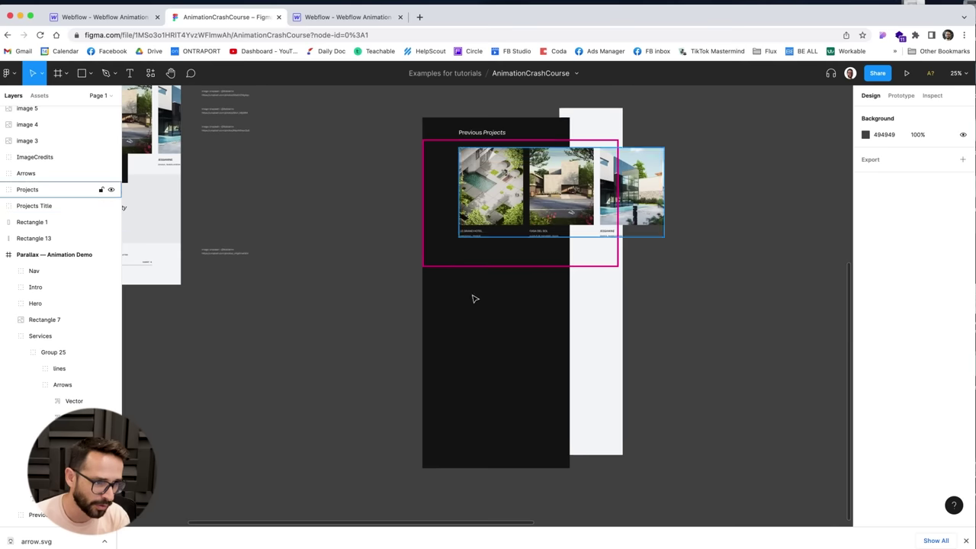
{"action": "scroll", "coordinate": [521, 302], "scroll_direction": "up", "scroll_amount": 2}
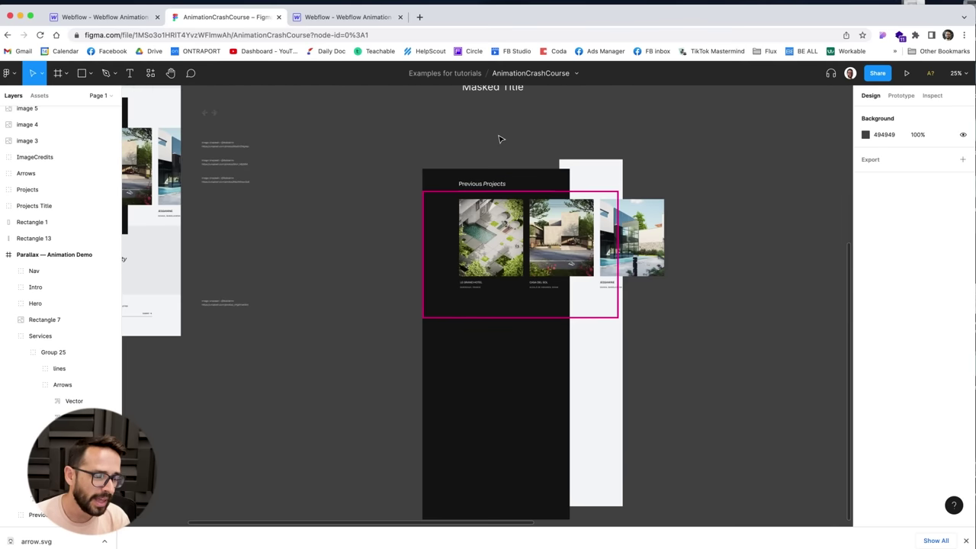
Step: Slide the Projects group and the pink viewport frame together down the dark panel and back up below the Previous Projects title
{"action": "left_click", "coordinate": [440, 318]}
{"action": "mouse_move", "coordinate": [440, 320]}
{"action": "left_mouse_down"}
{"action": "mouse_move", "coordinate": [427, 480]}
{"action": "mouse_move", "coordinate": [436, 308]}
{"action": "mouse_move", "coordinate": [437, 320]}
{"action": "left_mouse_up"}
{"action": "left_click", "coordinate": [485, 250]}
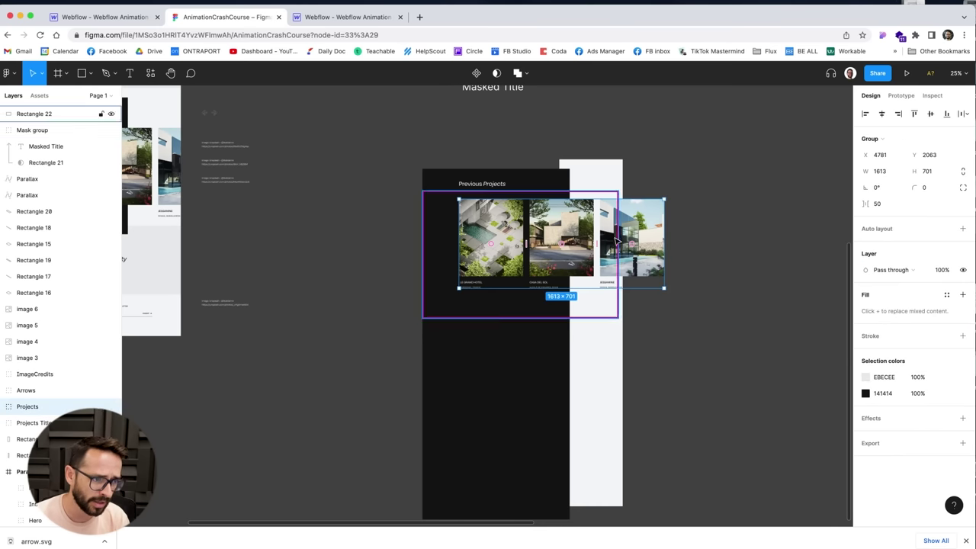
{"action": "left_click", "coordinate": [425, 234], "text": "shift"}
{"action": "mouse_move", "coordinate": [425, 244]}
{"action": "left_mouse_down"}
{"action": "mouse_move", "coordinate": [424, 338]}
{"action": "mouse_move", "coordinate": [425, 231]}
{"action": "left_mouse_up"}
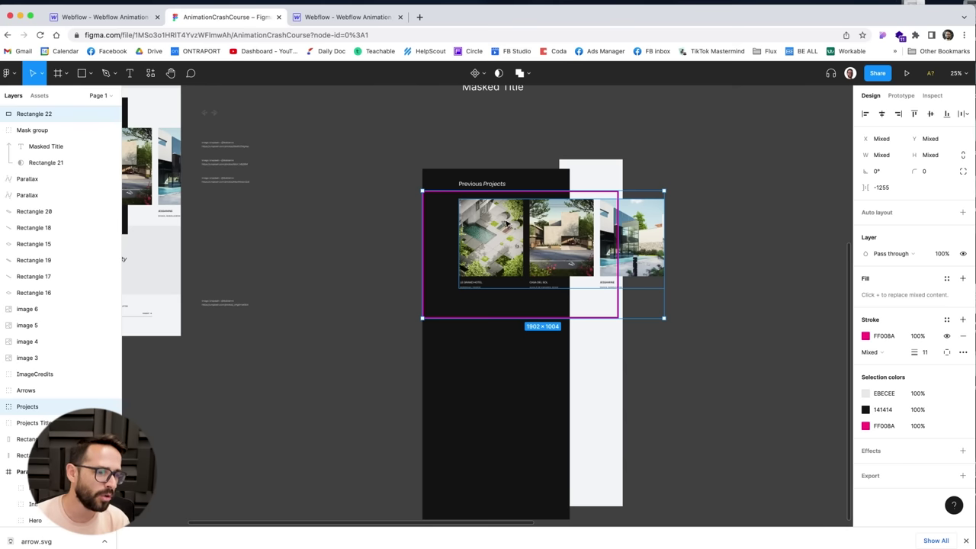
{"action": "left_click_drag", "start_coordinate": [492, 222], "coordinate": [482, 425]}
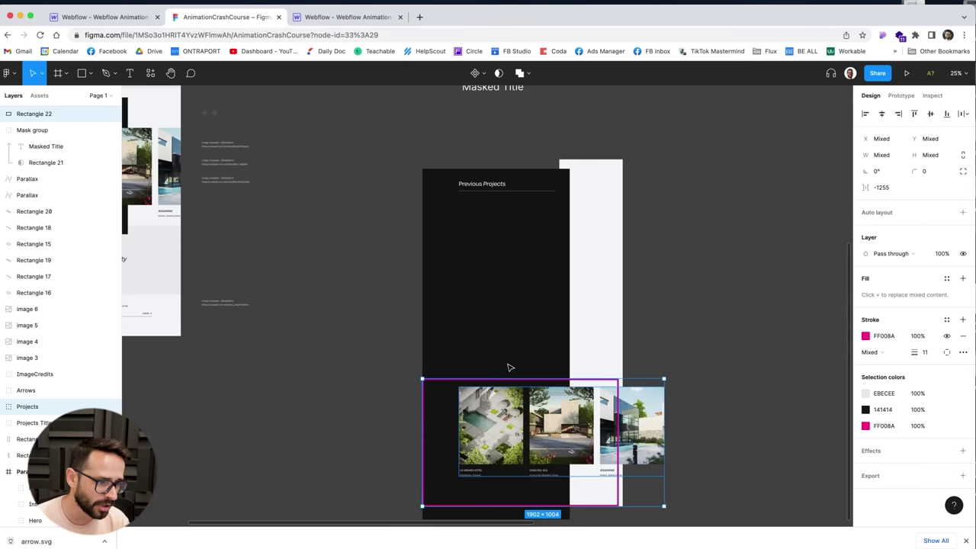
{"action": "scroll", "coordinate": [511, 368], "scroll_direction": "down", "scroll_amount": 5}
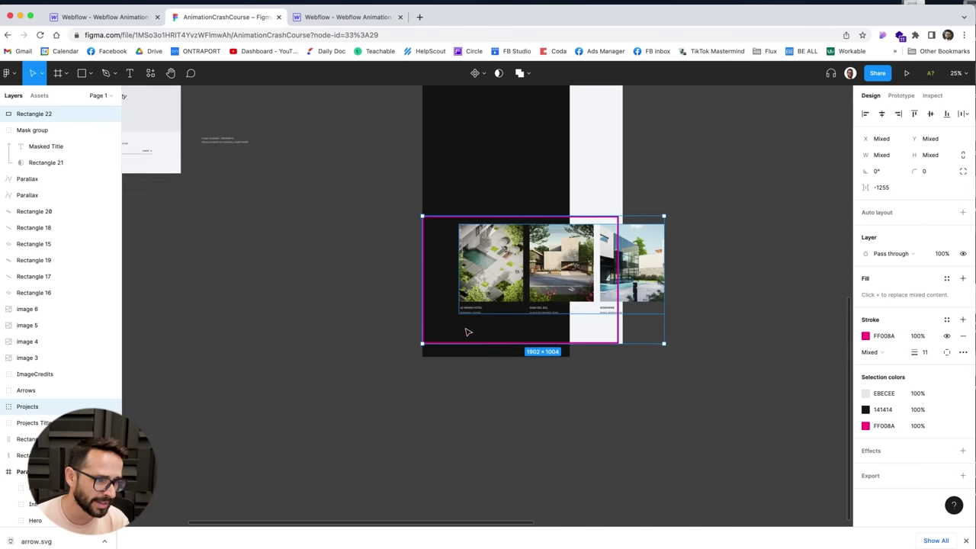
{"action": "scroll", "coordinate": [468, 332], "scroll_direction": "up", "scroll_amount": 4}
{"action": "scroll", "coordinate": [488, 395], "scroll_direction": "down", "scroll_amount": 1}
{"action": "left_click_drag", "start_coordinate": [482, 258], "coordinate": [482, 251]}
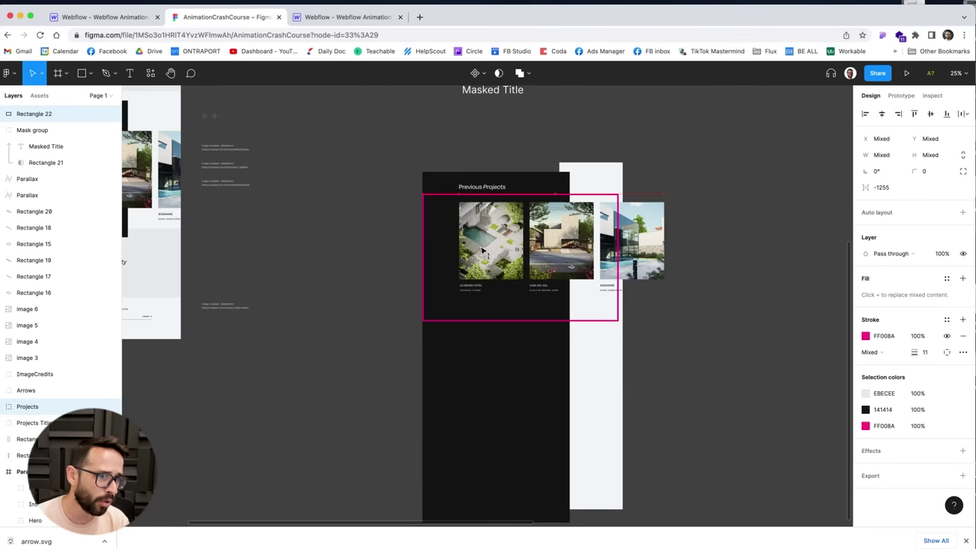
Step: Clear the selection and single out the pink viewport frame, Rectangle 22, around the project images
{"action": "left_click", "coordinate": [402, 221]}
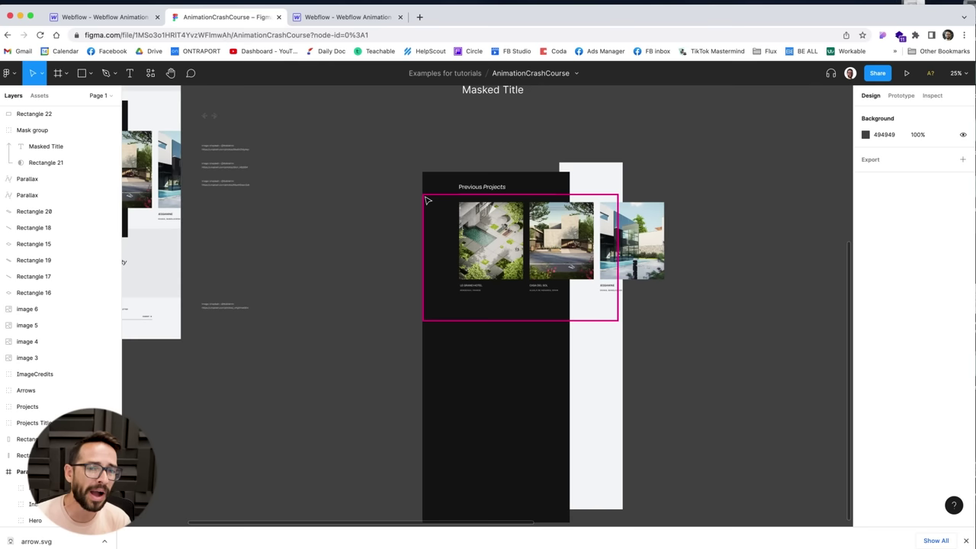
{"action": "left_click", "coordinate": [492, 322]}
{"action": "left_click_drag", "start_coordinate": [492, 249], "coordinate": [492, 262]}
{"action": "left_click", "coordinate": [327, 279]}
{"action": "left_click", "coordinate": [424, 305]}
{"action": "left_click", "coordinate": [415, 309]}
{"action": "left_click_drag", "start_coordinate": [424, 313], "coordinate": [424, 298]}
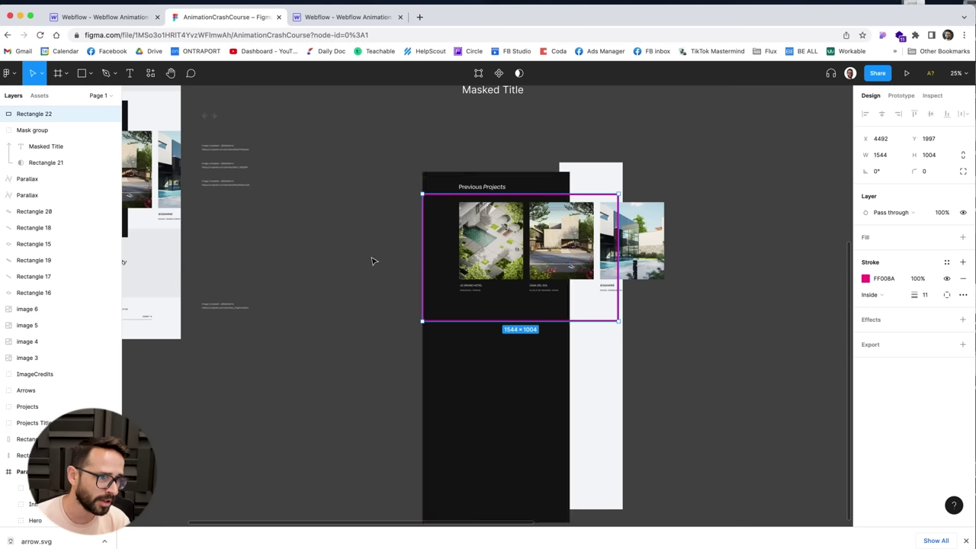
Step: Move the Projects group and the pink viewport frame together down the dark panel, bringing the group to Y 2379
{"action": "left_click", "coordinate": [373, 262]}
{"action": "left_click", "coordinate": [427, 262]}
{"action": "left_click", "coordinate": [423, 262], "text": "shift"}
{"action": "left_click_drag", "start_coordinate": [425, 261], "coordinate": [419, 308]}
Step: Shift only the Projects group left inside the pink viewport frame to X 4589
{"action": "left_click", "coordinate": [418, 309], "text": "shift"}
{"action": "key", "text": "shift+Left"}
{"action": "key", "text": "shift+Left"}
{"action": "key", "text": "shift+Left"}
{"action": "key", "text": "shift+Left"}
{"action": "key", "text": "shift+Left"}
{"action": "key", "text": "shift+Left"}
{"action": "key", "text": "shift+Left"}
{"action": "key", "text": "shift+Left"}
{"action": "key", "text": "shift+Left"}
{"action": "key", "text": "shift+Left"}
{"action": "key", "text": "shift+Left"}
{"action": "key", "text": "shift+Left"}
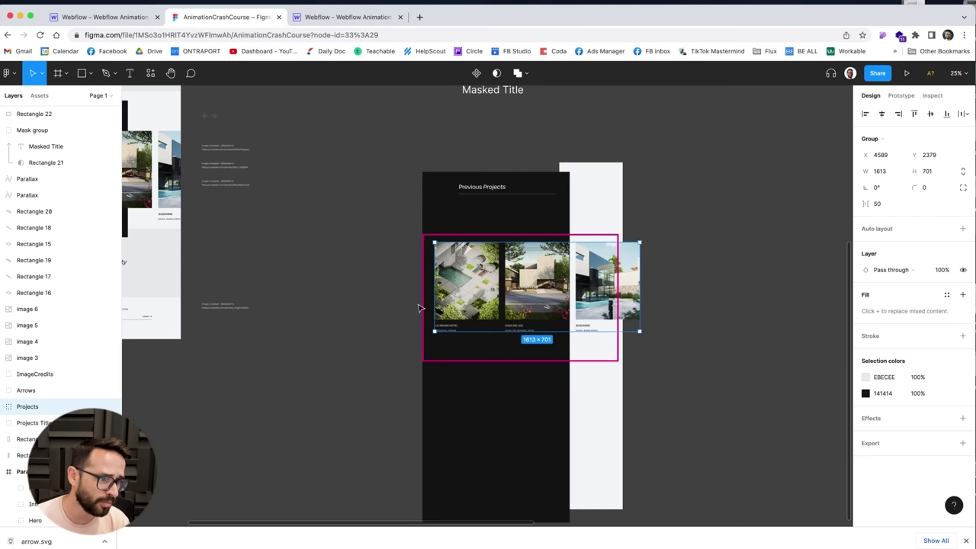
Step: Move the pink viewport frame and the Projects group together further down, bringing the group to Y 2704
{"action": "left_click", "coordinate": [453, 359], "text": "shift"}
{"action": "key", "text": "shift+Down"}
{"action": "key", "text": "shift+Down"}
{"action": "key", "text": "shift+Down"}
{"action": "key", "text": "shift+Down"}
{"action": "key", "text": "shift+Down"}
{"action": "key", "text": "shift+Down"}
{"action": "key", "text": "shift+Down"}
{"action": "key", "text": "shift+Down"}
{"action": "key", "text": "shift+Down"}
{"action": "key", "text": "shift+Down"}
{"action": "key", "text": "shift+Down"}
{"action": "key", "text": "shift+Down"}
{"action": "key", "text": "shift+Down"}
{"action": "key", "text": "shift+Down"}
{"action": "key", "text": "shift+Down"}
{"action": "key", "text": "shift+Down"}
{"action": "key", "text": "shift+Down"}
{"action": "key", "text": "shift+Down"}
{"action": "key", "text": "shift+Down"}
{"action": "key", "text": "shift+Down"}
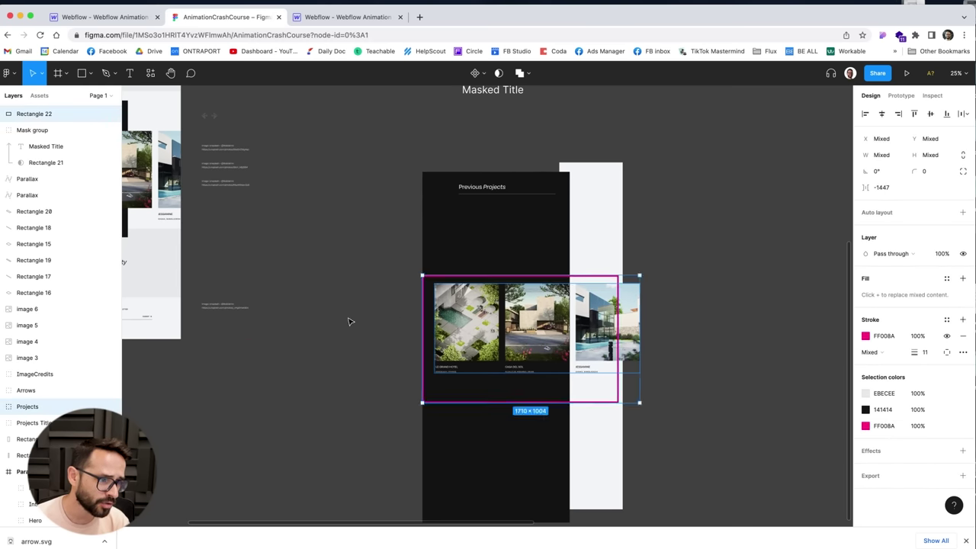
Step: Shift the Projects group alone further left to X 4238
{"action": "left_click", "coordinate": [348, 321]}
{"action": "left_click_drag", "start_coordinate": [458, 328], "coordinate": [425, 328]}
Step: Move the frame and Projects group lower to group Y 3206, and shift the group alone left to X 3802
{"action": "left_click", "coordinate": [462, 401], "text": "shift"}
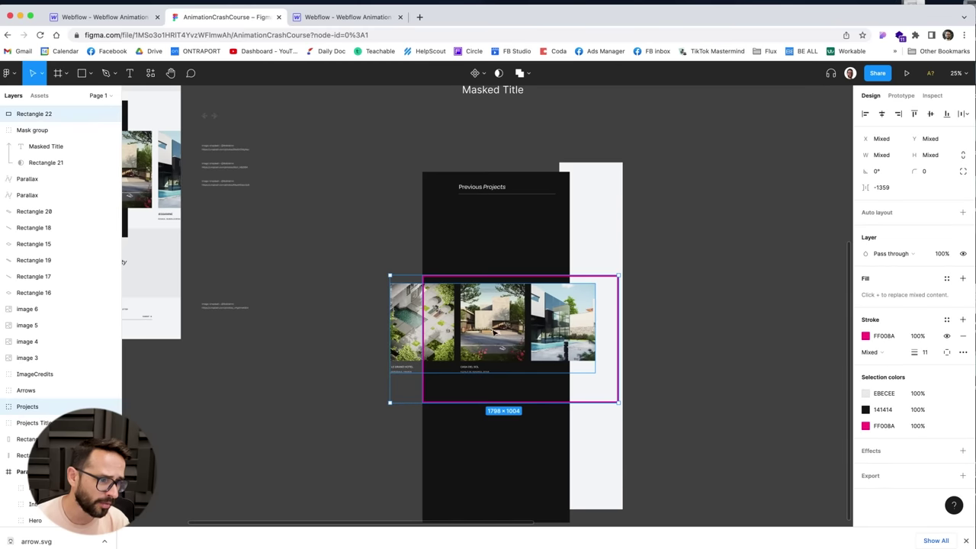
{"action": "left_click_drag", "start_coordinate": [494, 333], "coordinate": [494, 397]}
{"action": "left_click", "coordinate": [351, 361]}
{"action": "left_click_drag", "start_coordinate": [393, 366], "coordinate": [339, 367]}
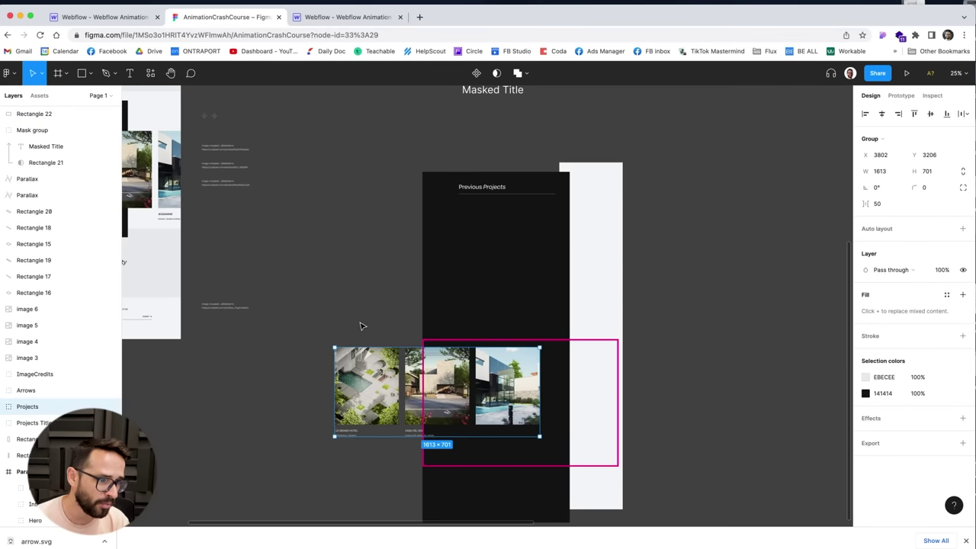
{"action": "left_click", "coordinate": [362, 326]}
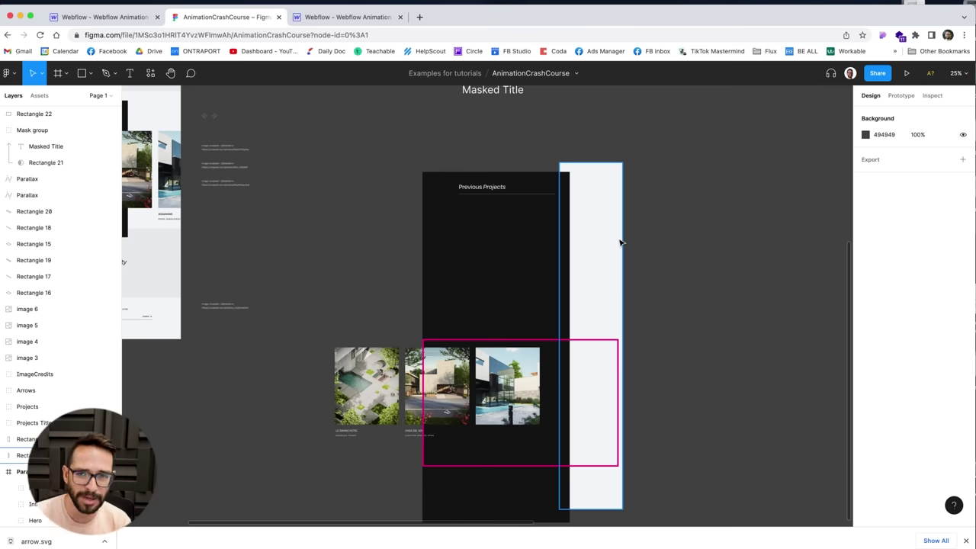
Step: Undo the last leftward shift of the Projects group and the last downward move of group and frame
{"action": "key", "text": "super+z"}
{"action": "key", "text": "super+z"}
{"action": "key", "text": "super+z"}
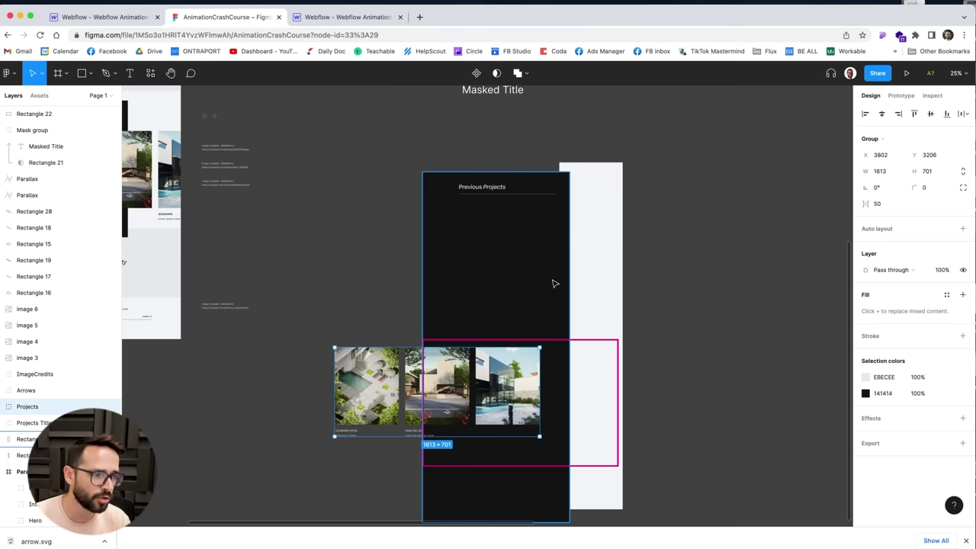
{"action": "key", "text": "super+z"}
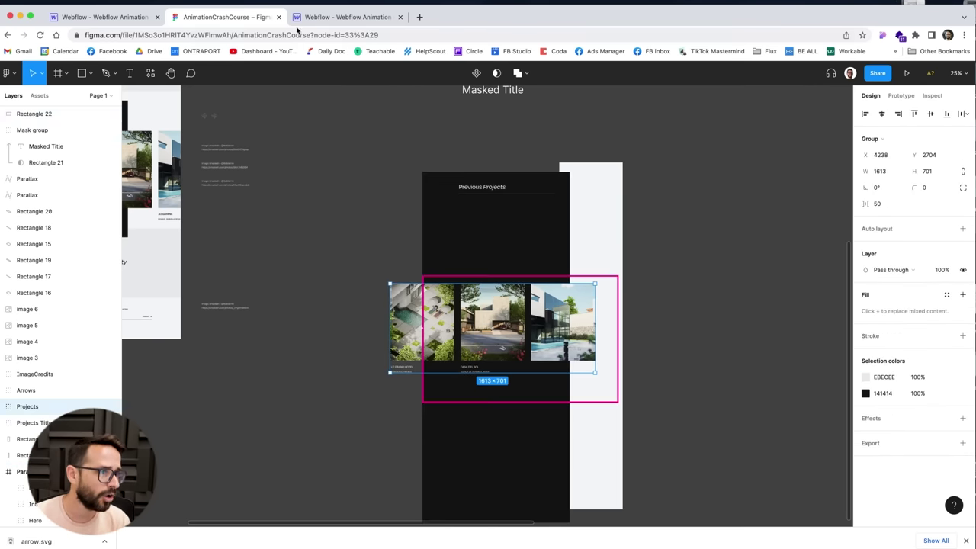
Step: Switch to the Webflow project and show the style settings of projects__content-wrapper in the Previous Projects section
{"action": "left_click", "coordinate": [305, 17]}
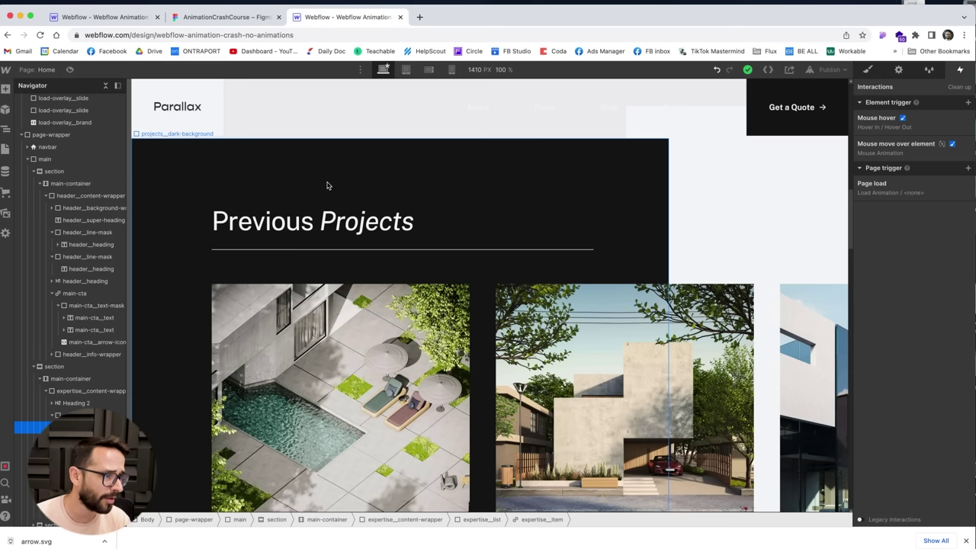
{"action": "left_click", "coordinate": [157, 189]}
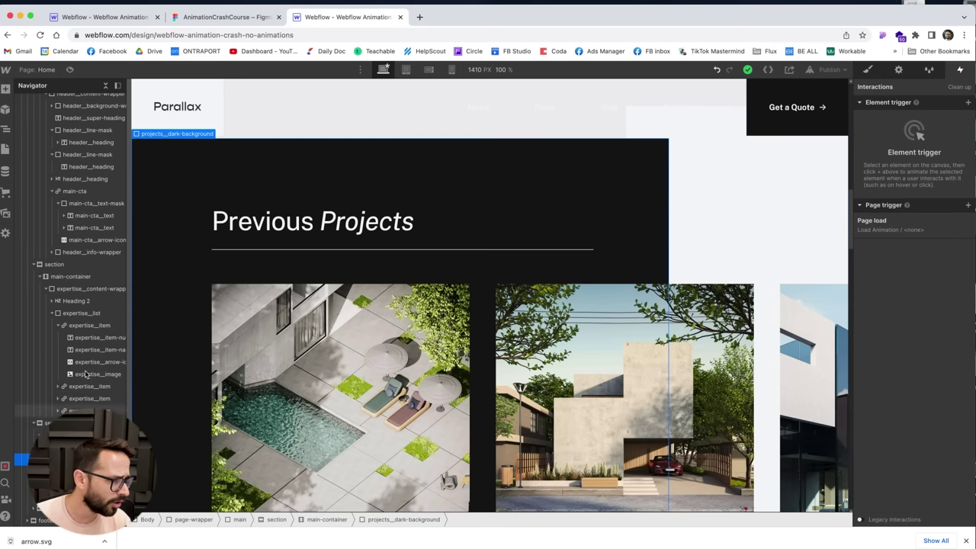
{"action": "left_click", "coordinate": [293, 284]}
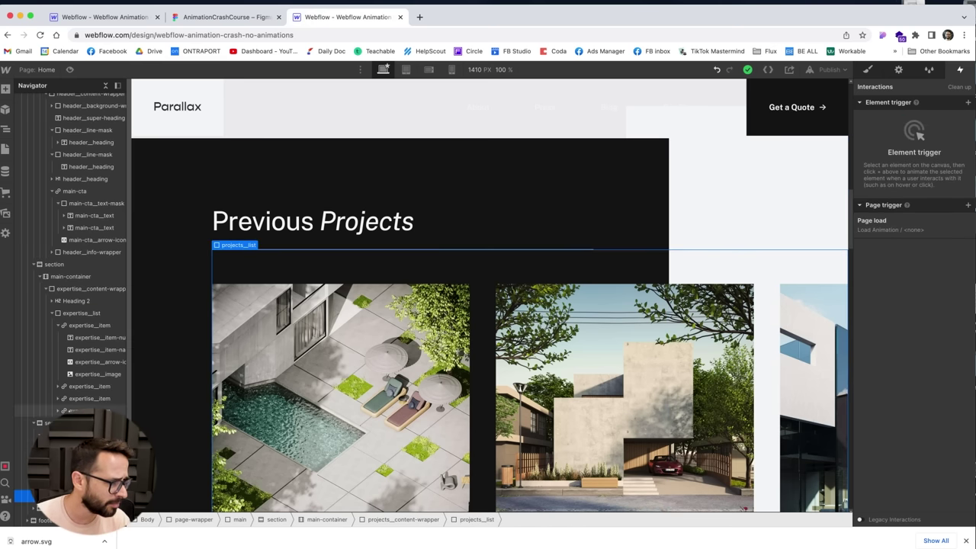
{"action": "key", "text": "super+Up"}
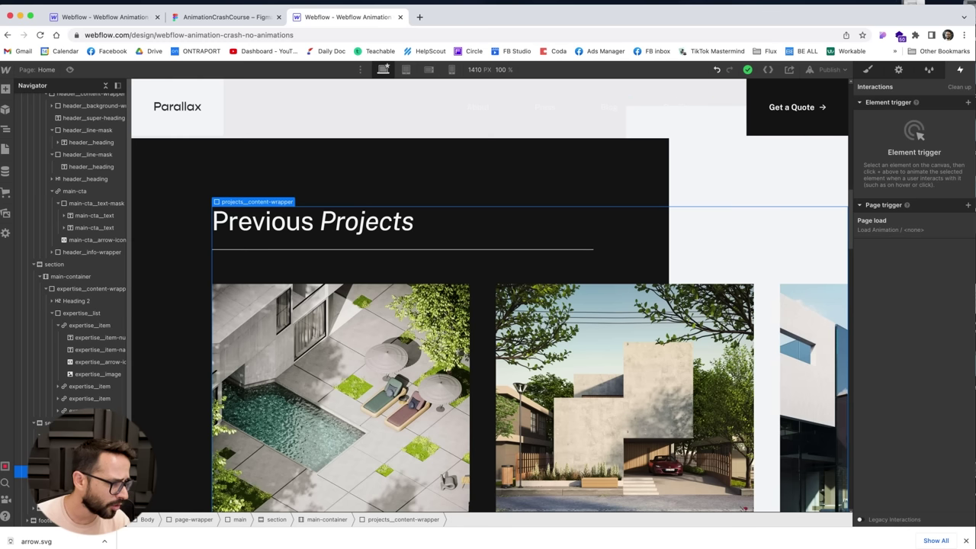
{"action": "left_click", "coordinate": [871, 69]}
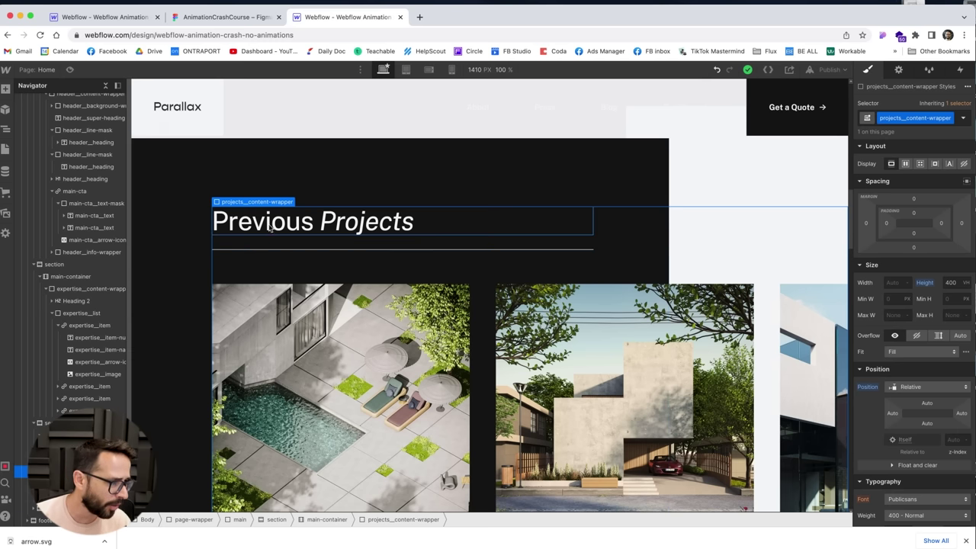
Step: Select projects__heading-wrapper and projects__list in turn, and review the list's size, overflow and position settings
{"action": "left_click", "coordinate": [313, 221]}
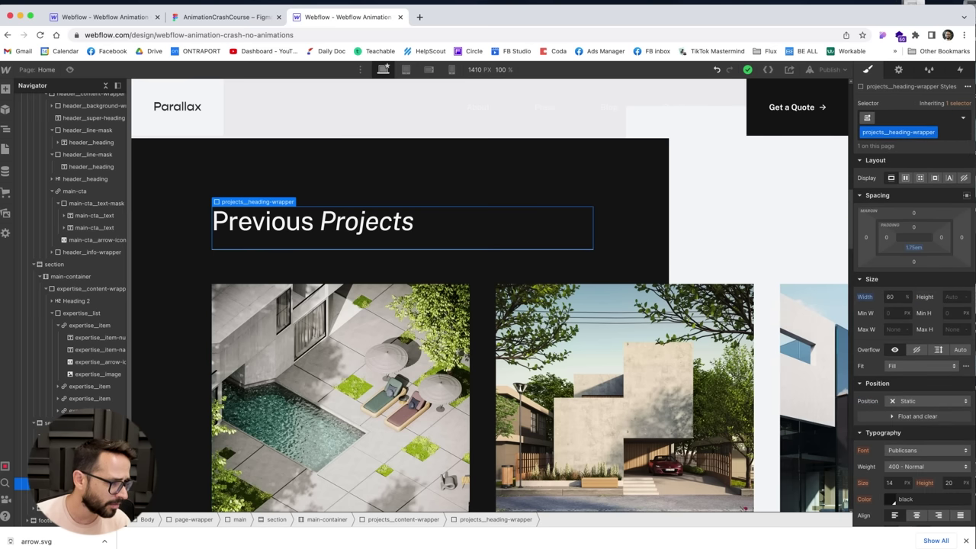
{"action": "left_click", "coordinate": [244, 261]}
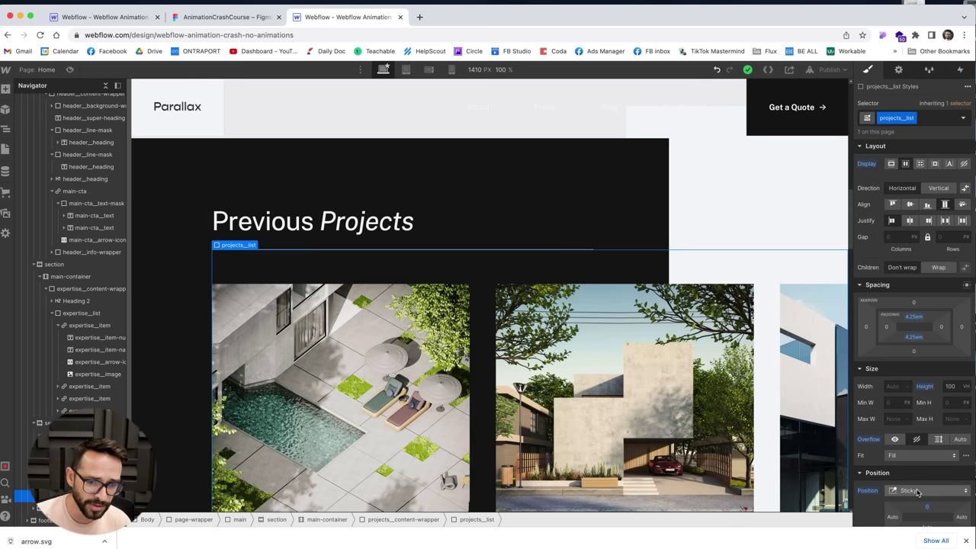
{"action": "scroll", "coordinate": [889, 429], "scroll_direction": "down", "scroll_amount": 3}
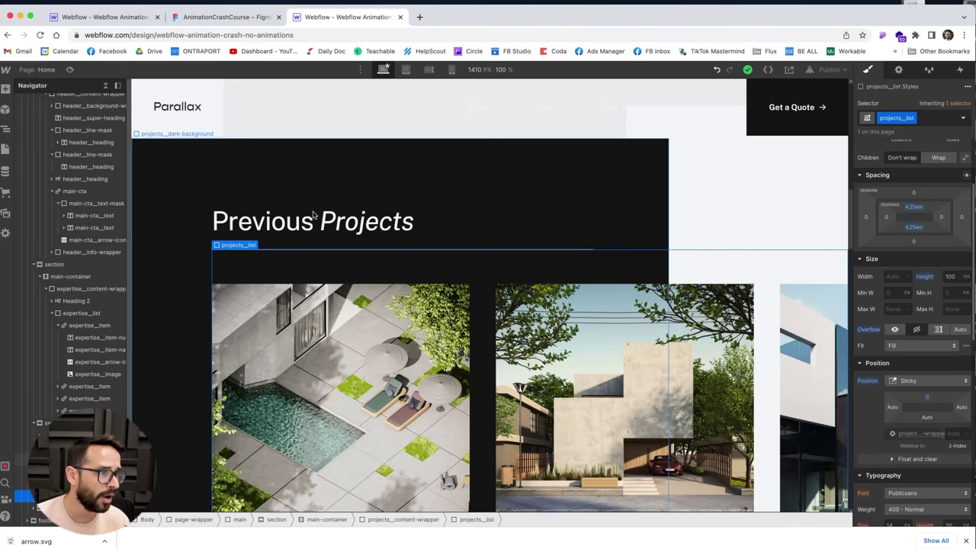
Step: Examine how the sticky projects__list behaves while the page passes through the Previous Projects section
{"action": "scroll", "coordinate": [245, 148], "scroll_direction": "down", "scroll_amount": 5}
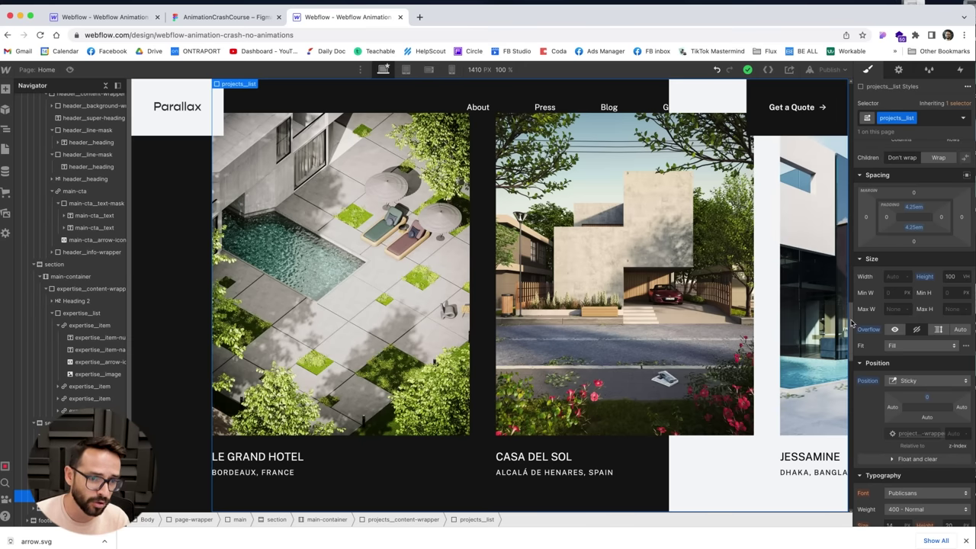
{"action": "scroll", "coordinate": [852, 412], "scroll_direction": "down", "scroll_amount": 2}
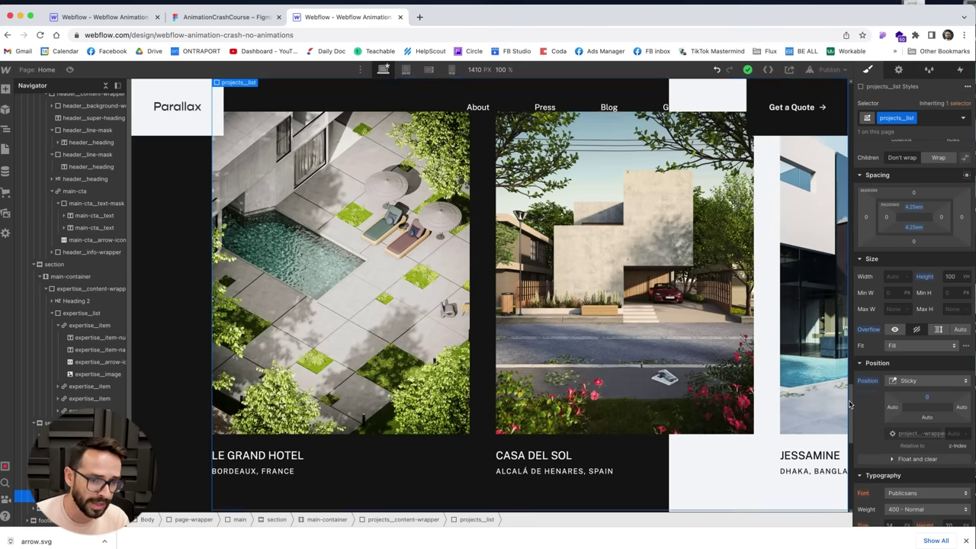
{"action": "scroll", "coordinate": [853, 414], "scroll_direction": "down", "scroll_amount": 1}
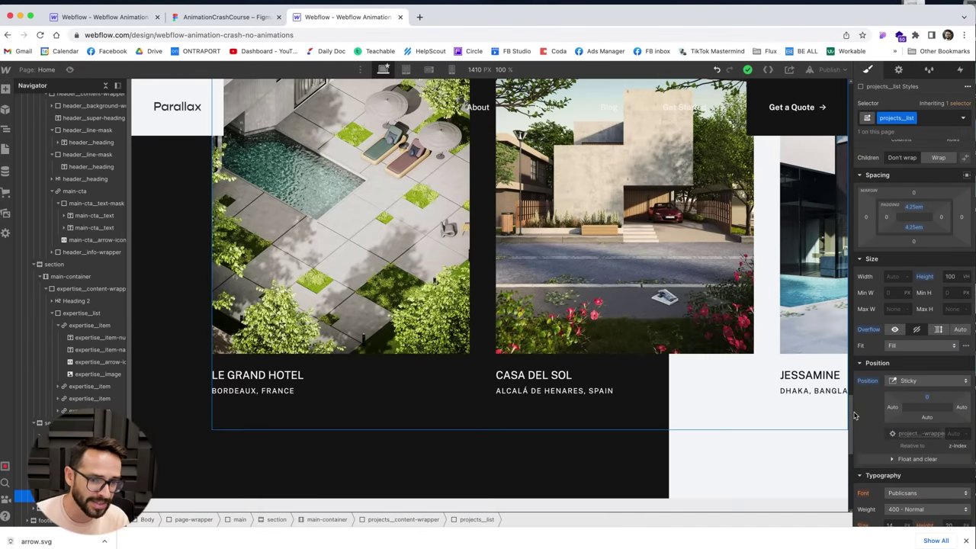
{"action": "scroll", "coordinate": [854, 415], "scroll_direction": "up", "scroll_amount": 1}
{"action": "scroll", "coordinate": [859, 416], "scroll_direction": "down", "scroll_amount": 2}
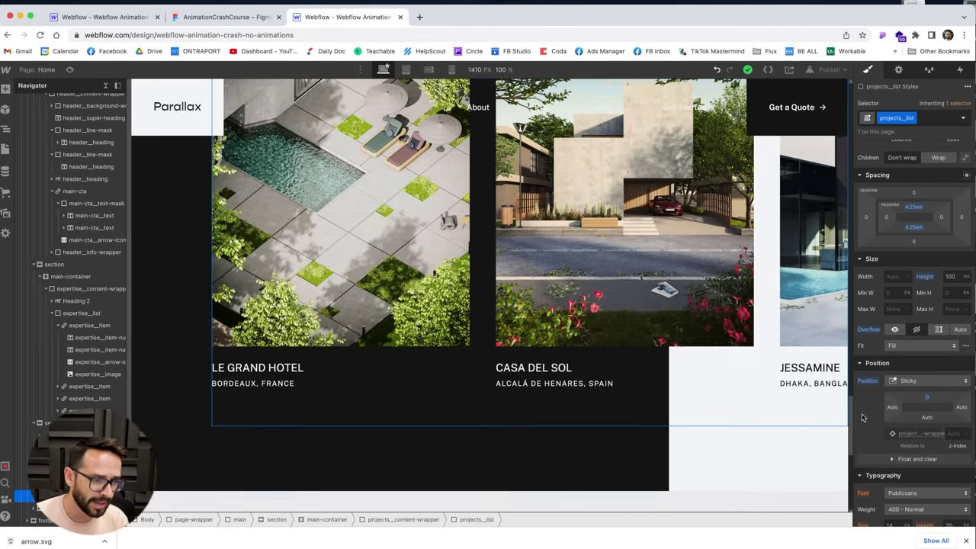
{"action": "scroll", "coordinate": [862, 417], "scroll_direction": "down", "scroll_amount": 5}
{"action": "scroll", "coordinate": [865, 421], "scroll_direction": "up", "scroll_amount": 4}
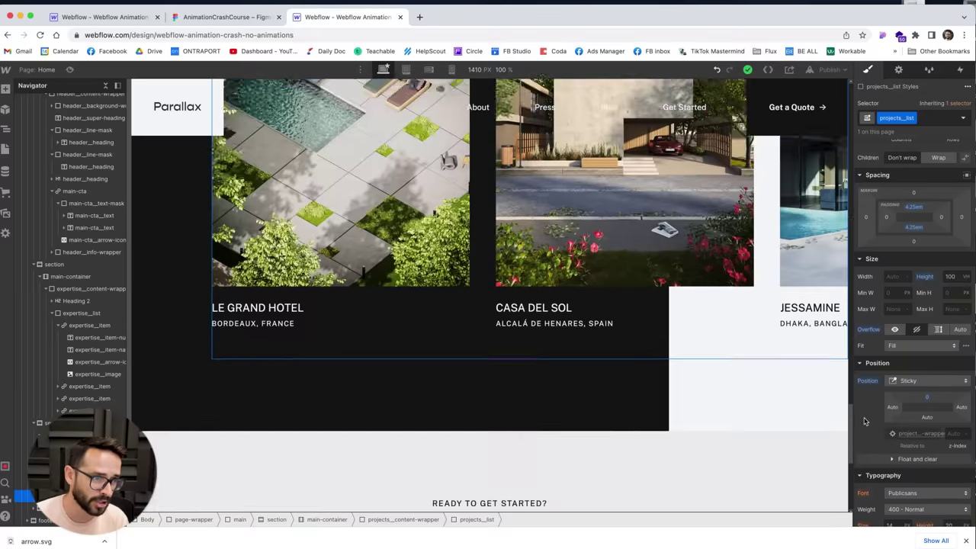
{"action": "scroll", "coordinate": [865, 421], "scroll_direction": "up", "scroll_amount": 2}
{"action": "scroll", "coordinate": [861, 252], "scroll_direction": "up", "scroll_amount": 5}
{"action": "scroll", "coordinate": [848, 257], "scroll_direction": "down", "scroll_amount": 4}
{"action": "scroll", "coordinate": [848, 257], "scroll_direction": "down", "scroll_amount": 3}
{"action": "scroll", "coordinate": [854, 229], "scroll_direction": "up", "scroll_amount": 6}
{"action": "scroll", "coordinate": [855, 200], "scroll_direction": "down", "scroll_amount": 4}
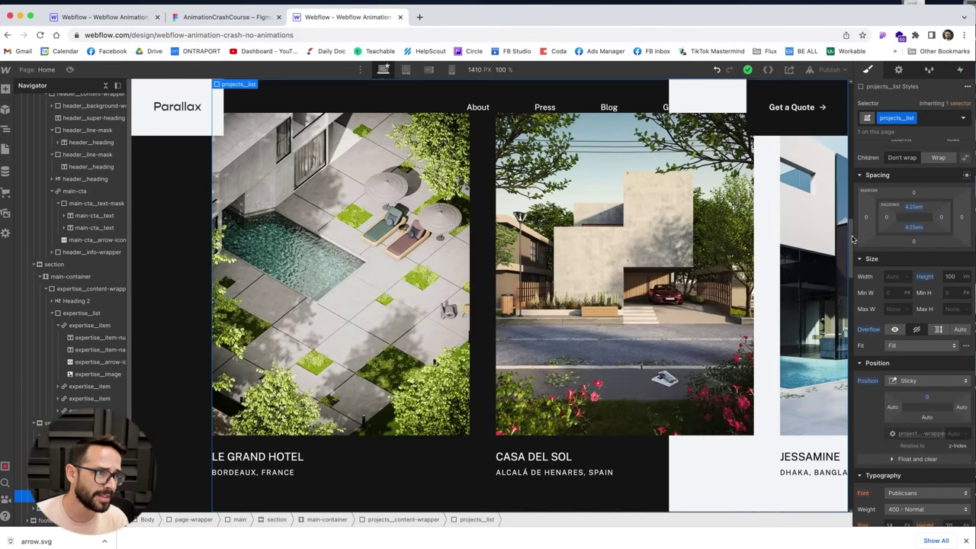
{"action": "scroll", "coordinate": [853, 239], "scroll_direction": "up", "scroll_amount": 3}
{"action": "scroll", "coordinate": [850, 225], "scroll_direction": "down", "scroll_amount": 1}
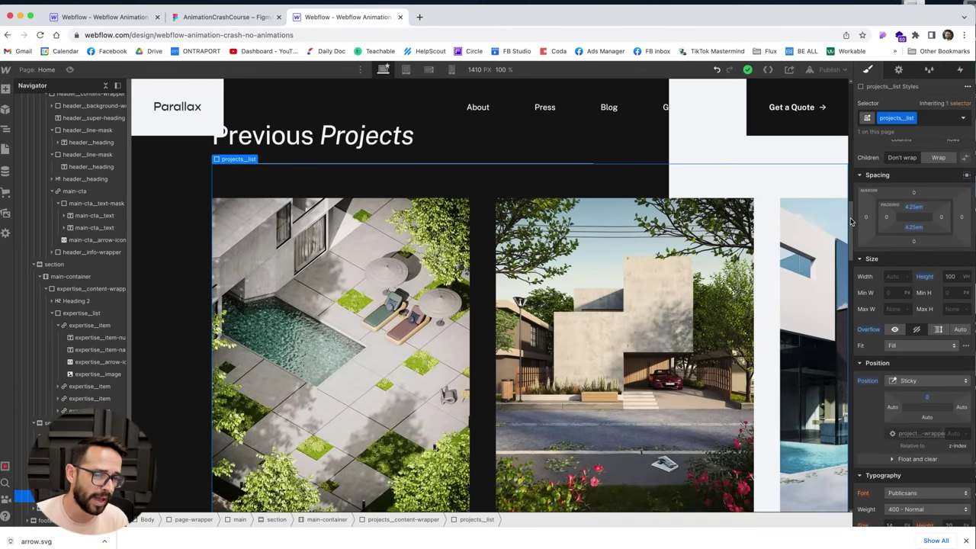
Step: Select projects__content-wrapper and show its interactions settings
{"action": "left_click", "coordinate": [282, 163]}
{"action": "key", "text": "h"}
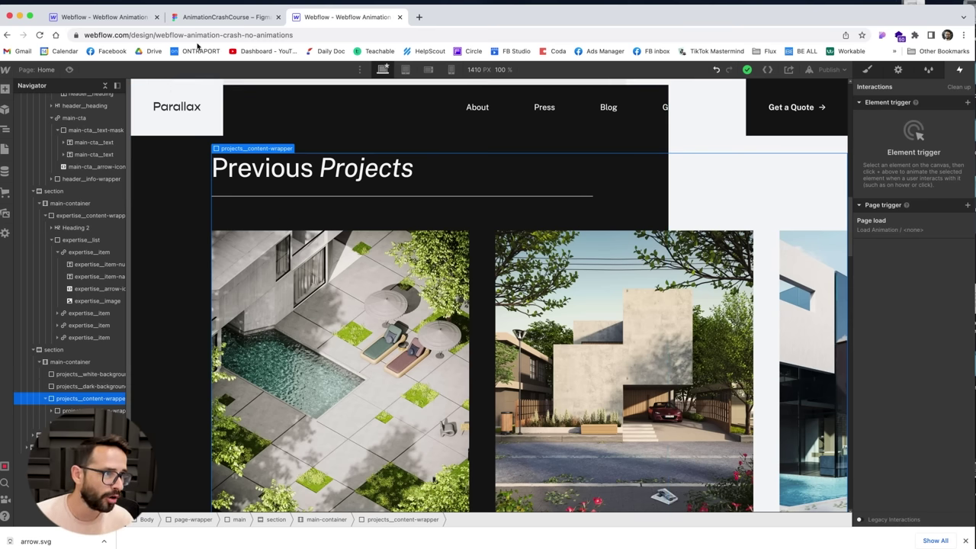
Step: Switch to the AnimationCrashCourse Figma file and review the Previous Projects scroll mockup
{"action": "left_click", "coordinate": [203, 19]}
{"action": "scroll", "coordinate": [483, 176], "scroll_direction": "down", "scroll_amount": 1}
{"action": "scroll", "coordinate": [482, 176], "scroll_direction": "down", "scroll_amount": 1}
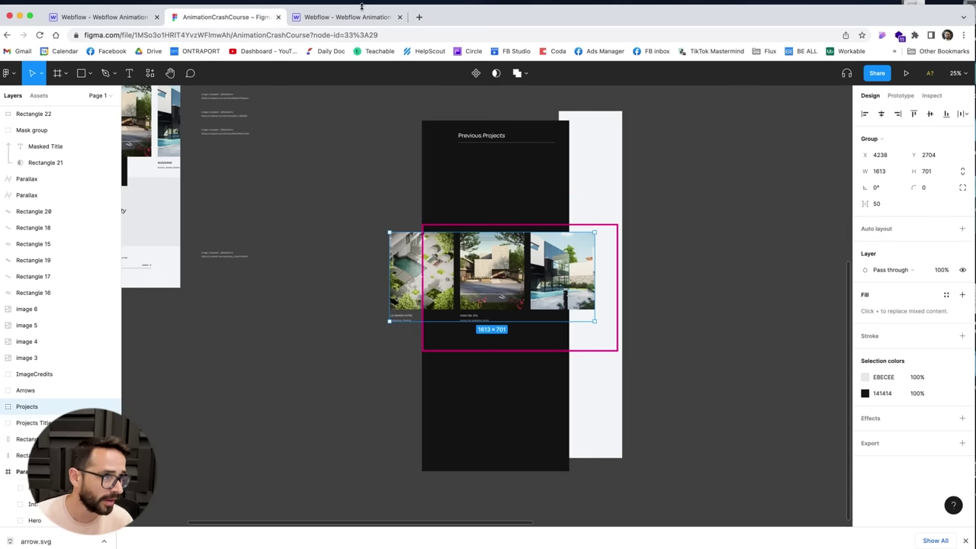
Step: Switch back to the Webflow project and add a While scrolling in view trigger to projects__content-wrapper with the Play scroll animation action
{"action": "left_click", "coordinate": [339, 20]}
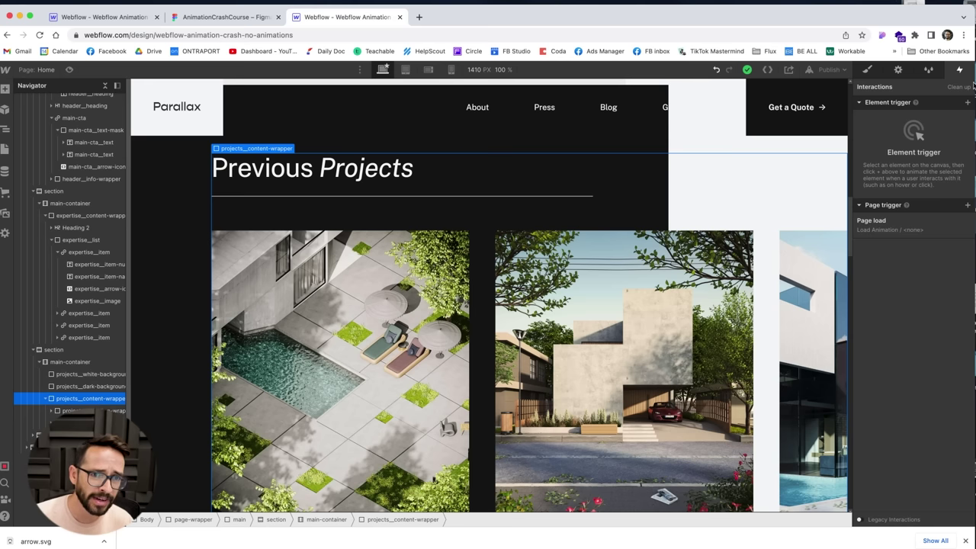
{"action": "left_click", "coordinate": [967, 103]}
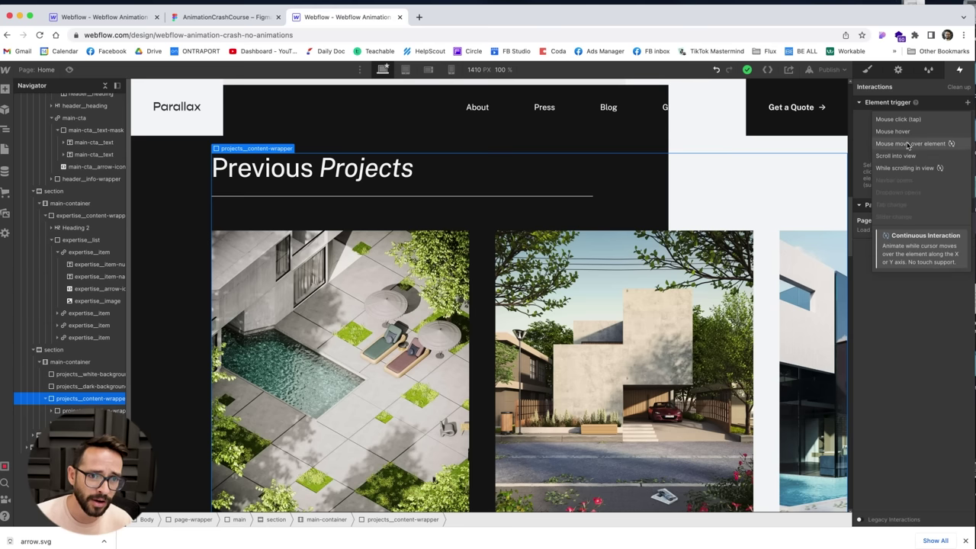
{"action": "left_click", "coordinate": [909, 168]}
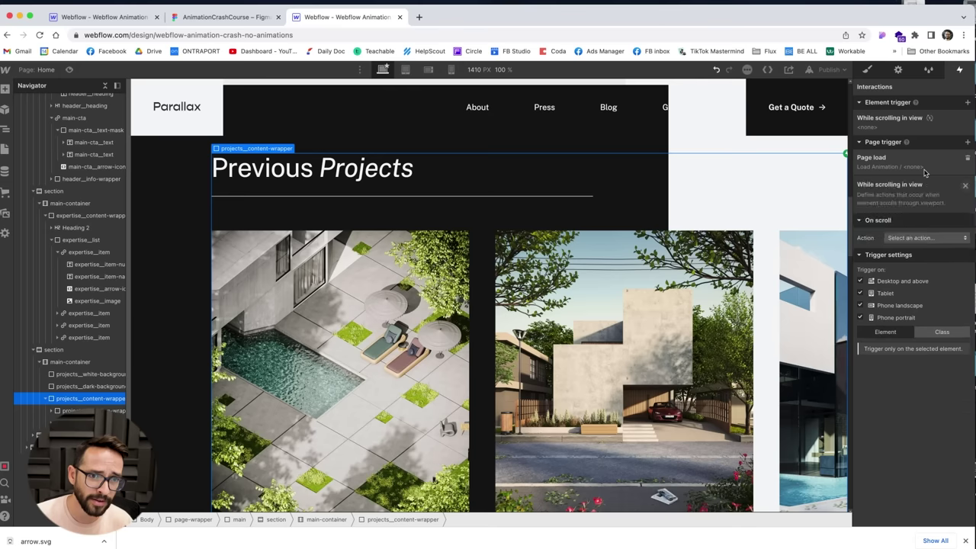
{"action": "left_click", "coordinate": [902, 158]}
{"action": "left_click", "coordinate": [904, 180]}
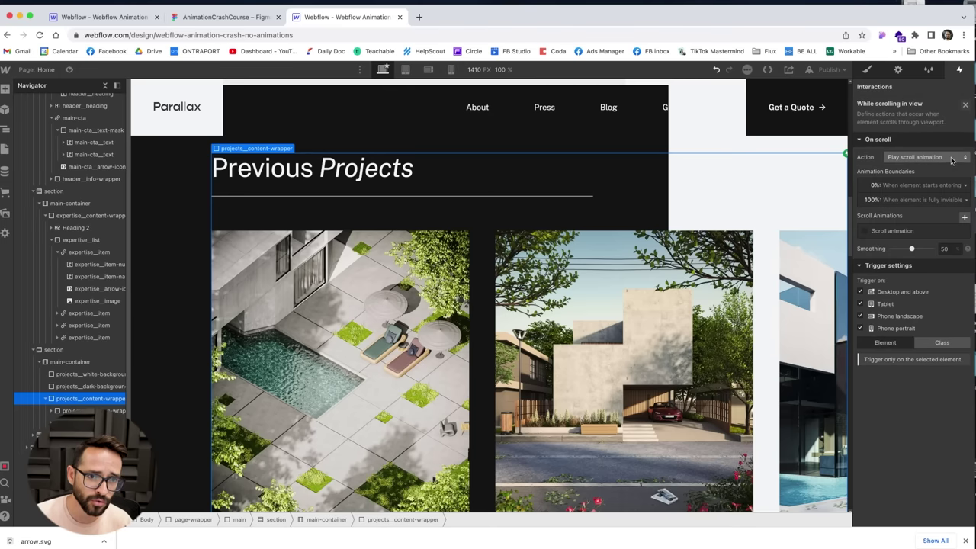
Step: Create a new scroll animation named "Scroll interaction" for the trigger
{"action": "left_click", "coordinate": [965, 219]}
{"action": "type", "text": "Scroll interaction"}
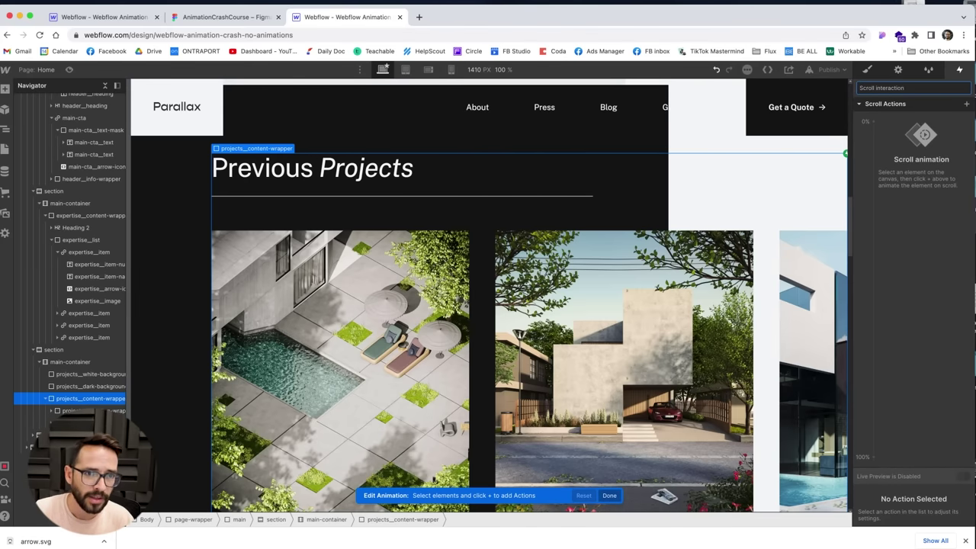
{"action": "key", "text": "Return"}
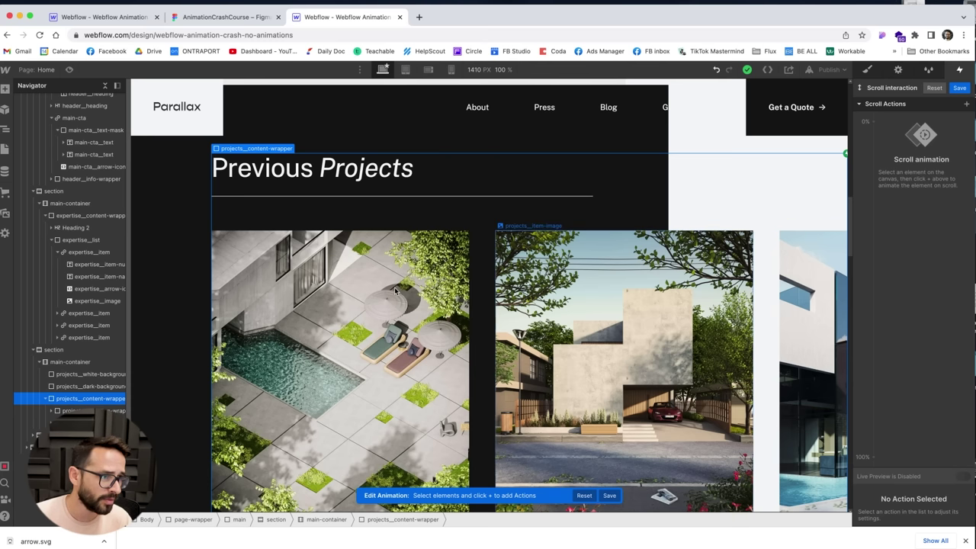
Step: Add a Move action to the first project's project__item-image-wrapper, with the 0% keyframe's horizontal move set to 0 VW
{"action": "left_click", "coordinate": [356, 363]}
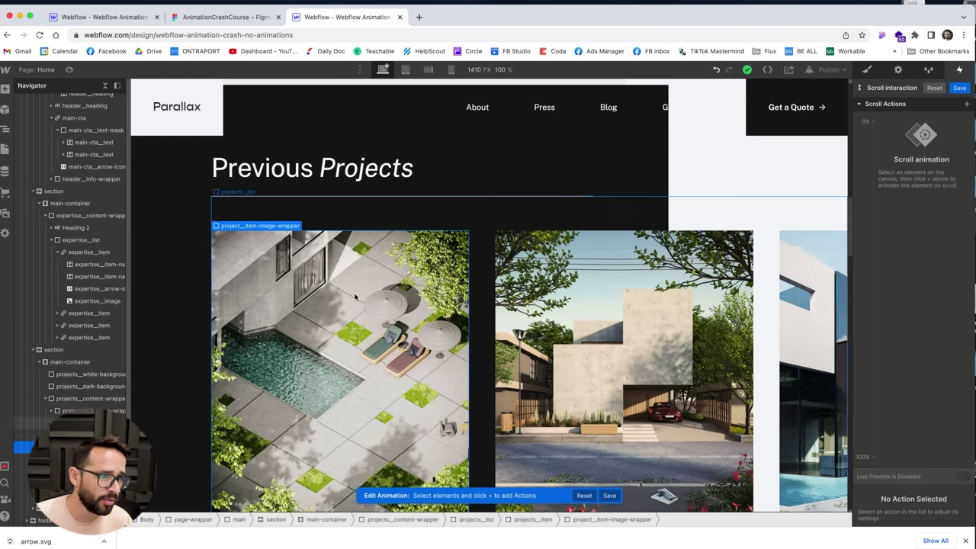
{"action": "left_click", "coordinate": [965, 104]}
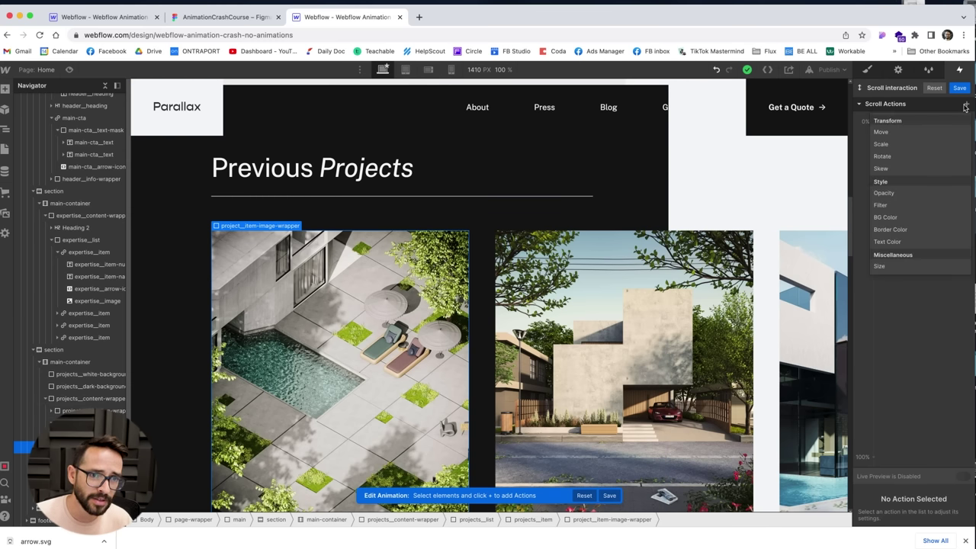
{"action": "left_click", "coordinate": [900, 131]}
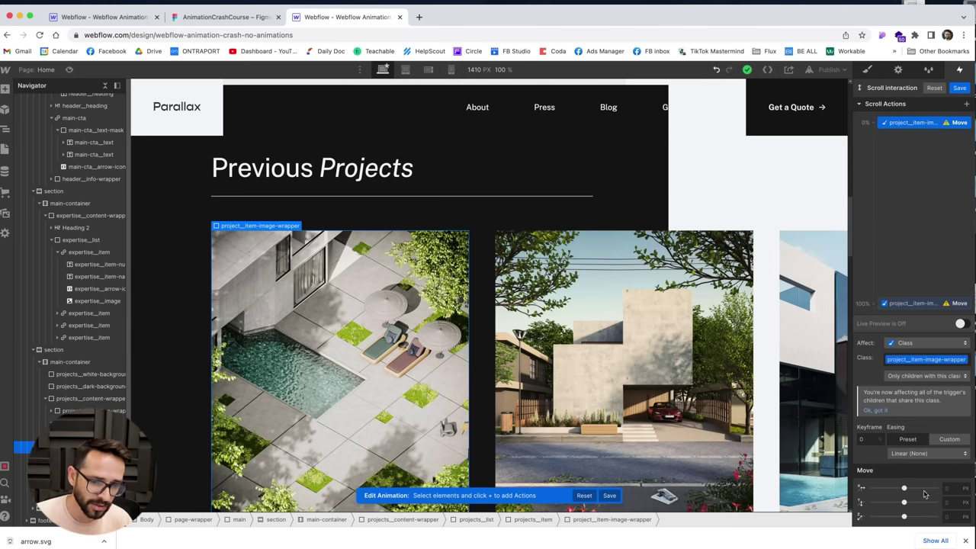
{"action": "left_click", "coordinate": [955, 490]}
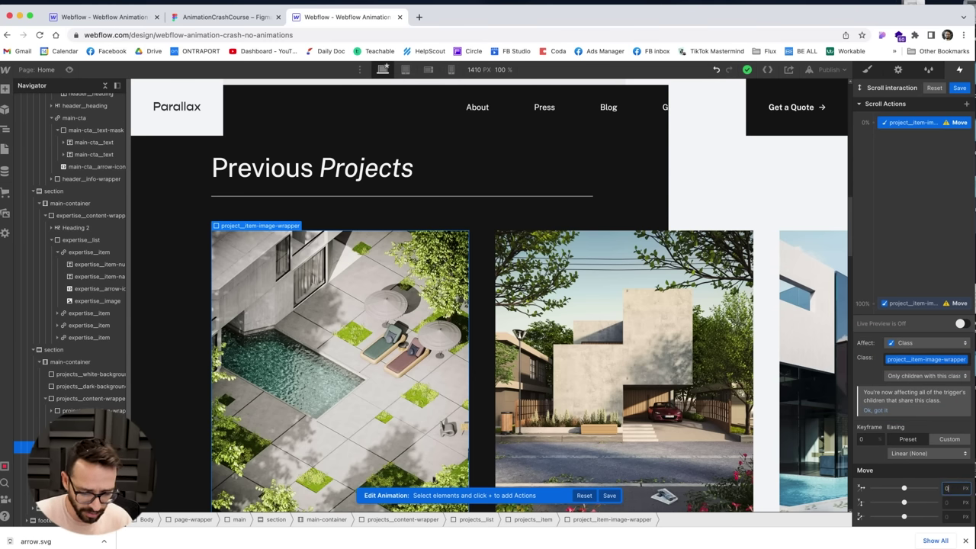
{"action": "type", "text": "0vw"}
{"action": "key", "text": "Return"}
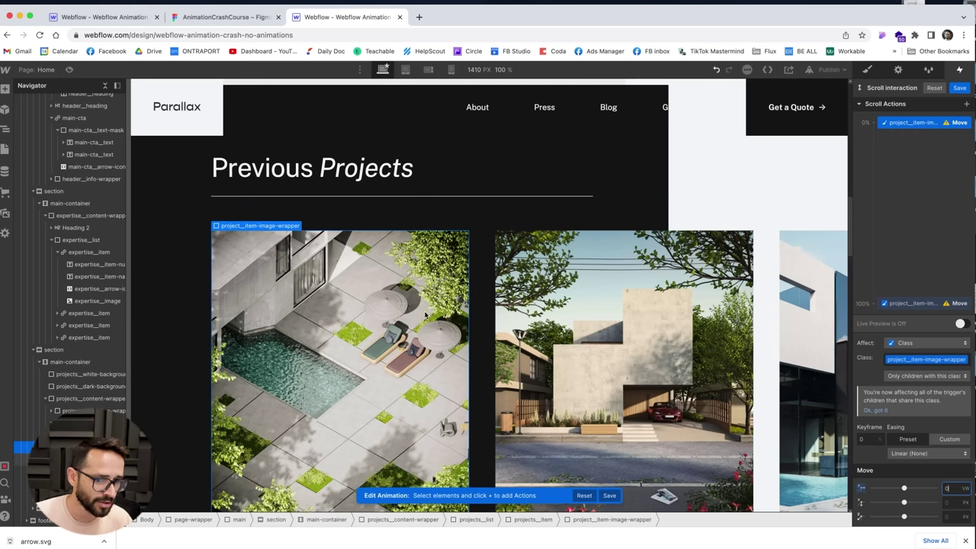
Step: Set the 100% keyframe's horizontal move to -79 VW and make the action affect only the selected element
{"action": "left_click", "coordinate": [935, 304]}
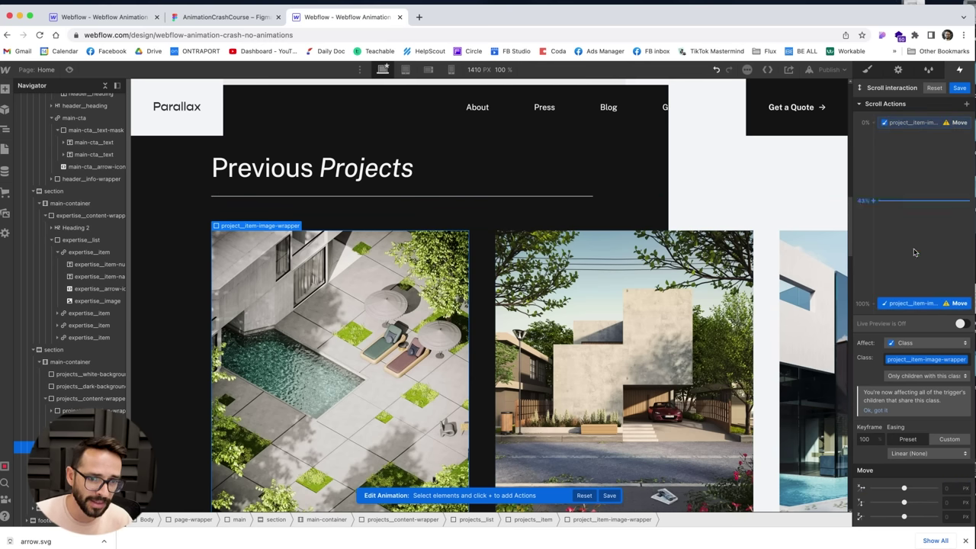
{"action": "left_click", "coordinate": [947, 490]}
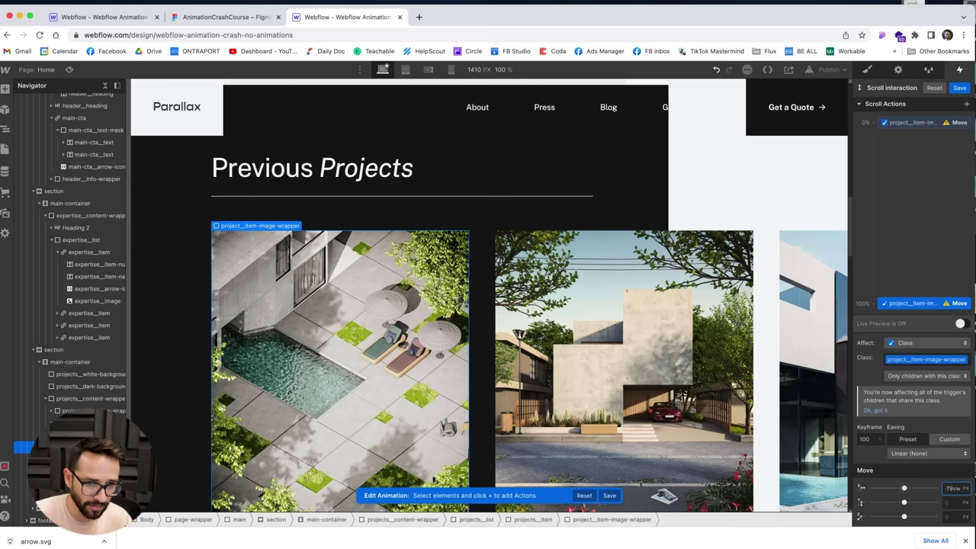
{"action": "type", "text": "-79vw"}
{"action": "key", "text": "Return"}
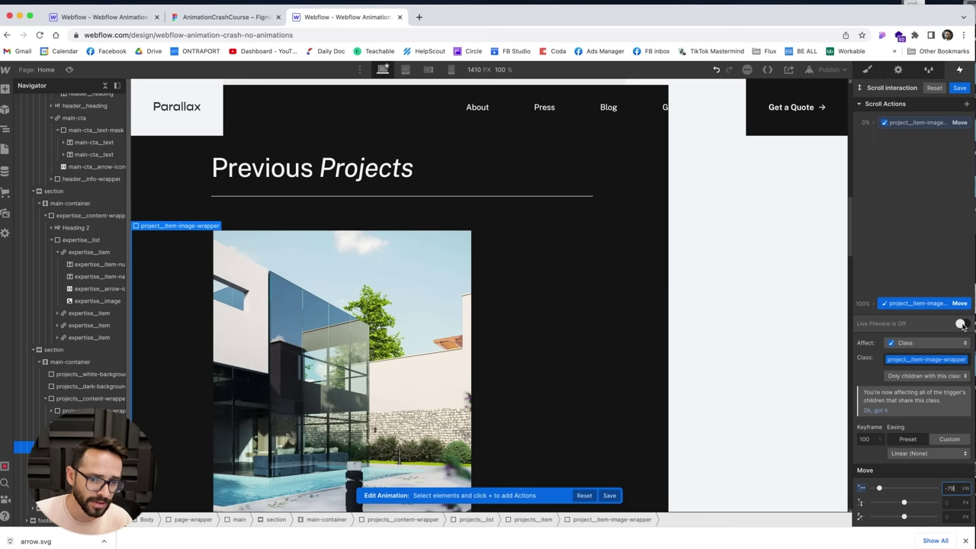
{"action": "left_click", "coordinate": [916, 343]}
{"action": "left_click", "coordinate": [918, 321]}
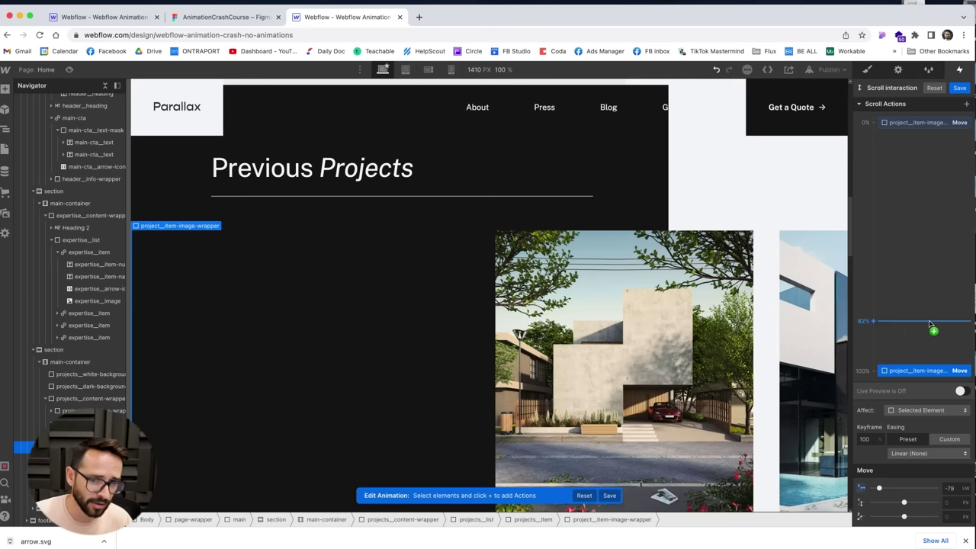
Step: Turn on Live Preview and examine how the first project image moves as the page scrolls through the Previous Projects section
{"action": "left_click", "coordinate": [961, 392]}
{"action": "scroll", "coordinate": [416, 305], "scroll_direction": "up", "scroll_amount": 6}
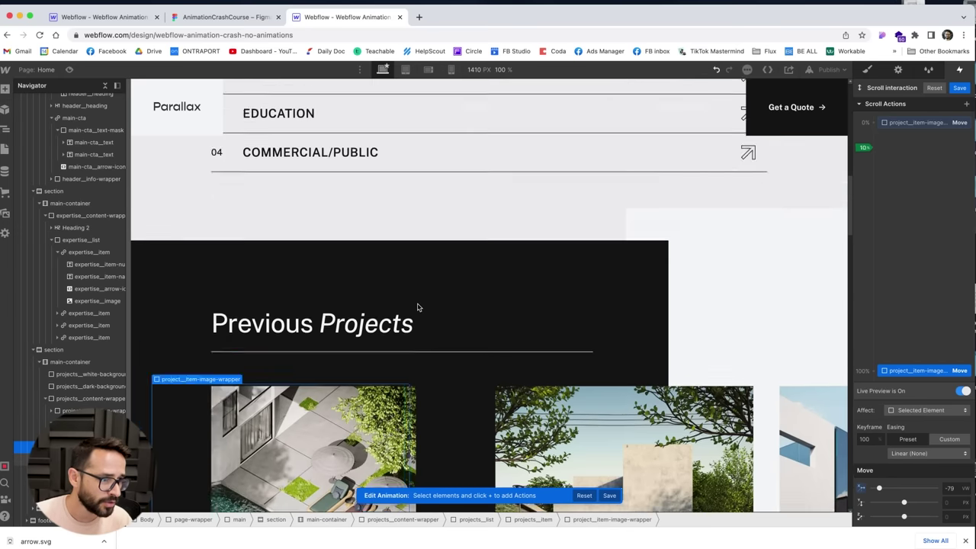
{"action": "scroll", "coordinate": [418, 306], "scroll_direction": "down", "scroll_amount": 3}
{"action": "scroll", "coordinate": [412, 328], "scroll_direction": "down", "scroll_amount": 3}
{"action": "scroll", "coordinate": [410, 329], "scroll_direction": "up", "scroll_amount": 5}
{"action": "scroll", "coordinate": [404, 358], "scroll_direction": "down", "scroll_amount": 4}
{"action": "scroll", "coordinate": [399, 387], "scroll_direction": "down", "scroll_amount": 4}
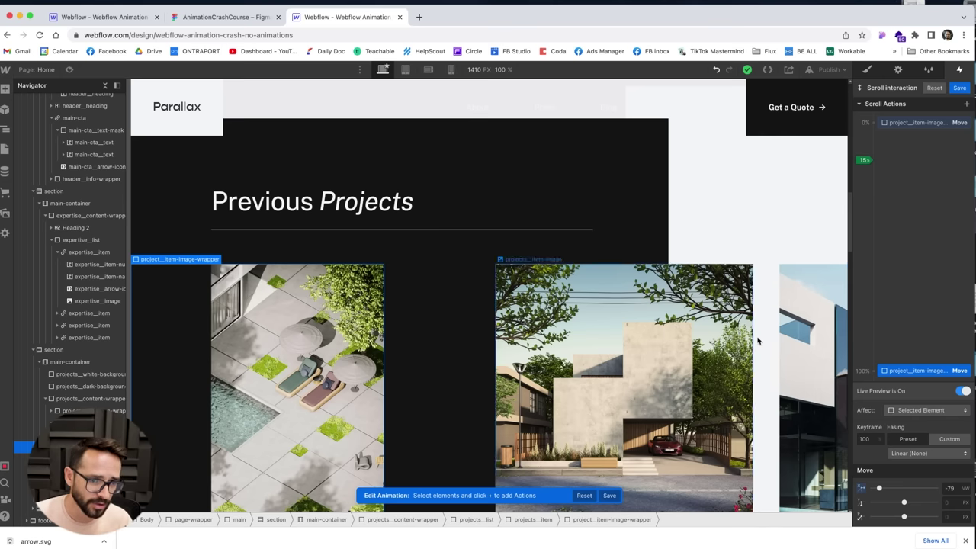
{"action": "scroll", "coordinate": [466, 320], "scroll_direction": "down", "scroll_amount": 2}
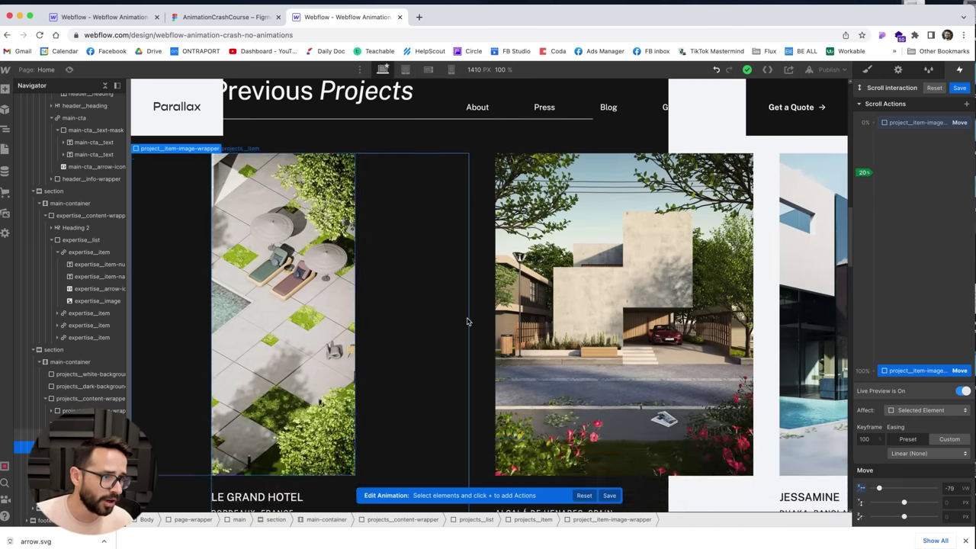
{"action": "scroll", "coordinate": [466, 321], "scroll_direction": "up", "scroll_amount": 5}
{"action": "scroll", "coordinate": [468, 321], "scroll_direction": "down", "scroll_amount": 3}
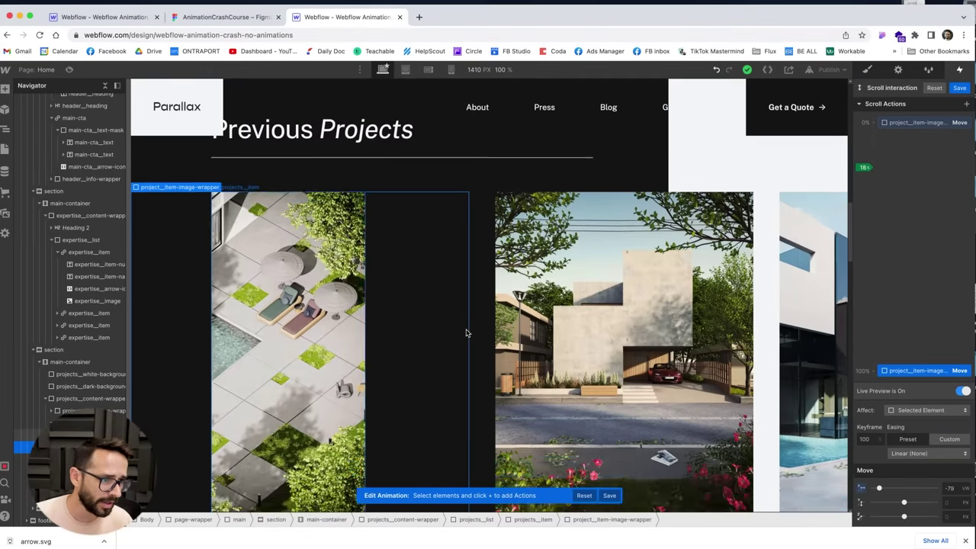
{"action": "scroll", "coordinate": [464, 334], "scroll_direction": "up", "scroll_amount": 5}
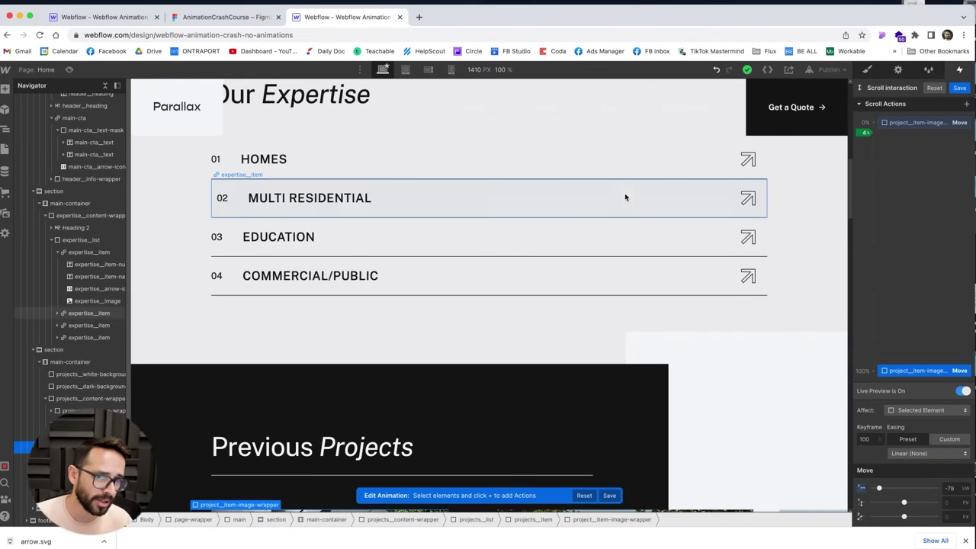
{"action": "scroll", "coordinate": [267, 426], "scroll_direction": "down", "scroll_amount": 2}
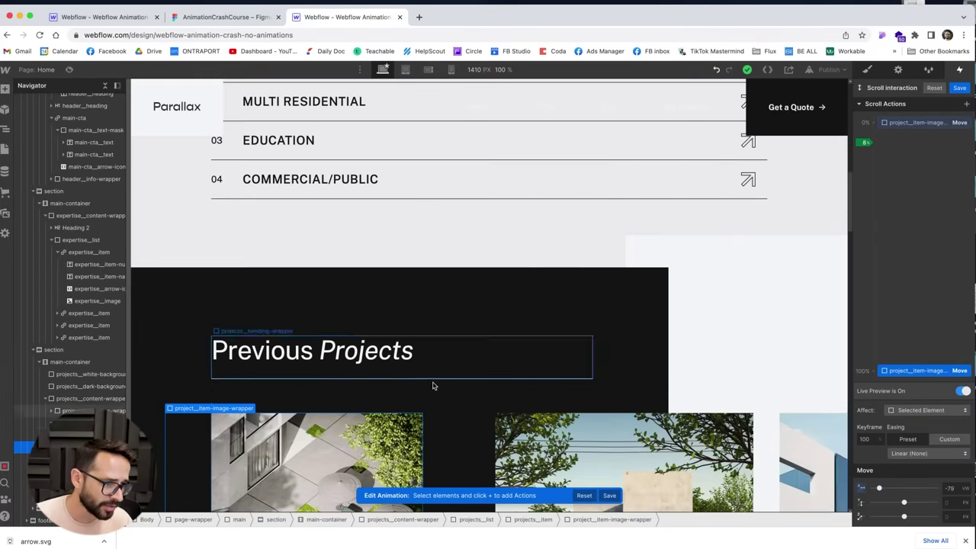
{"action": "scroll", "coordinate": [469, 414], "scroll_direction": "down", "scroll_amount": 3}
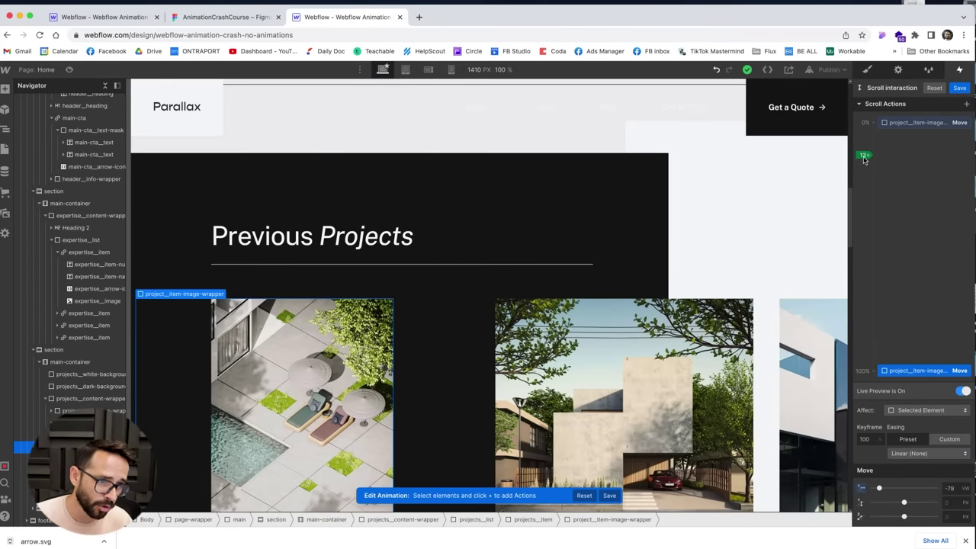
{"action": "scroll", "coordinate": [864, 160], "scroll_direction": "down", "scroll_amount": 3}
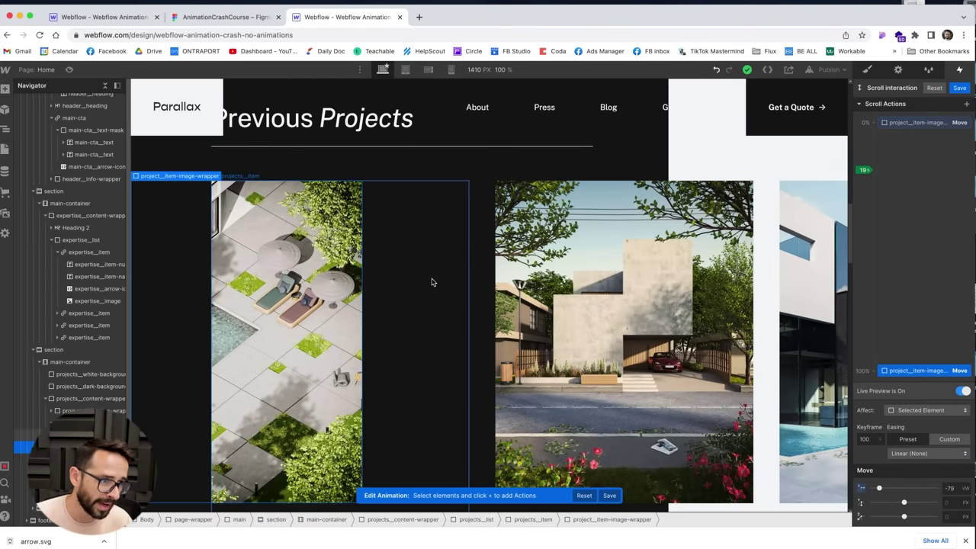
{"action": "scroll", "coordinate": [432, 280], "scroll_direction": "down", "scroll_amount": 1}
{"action": "scroll", "coordinate": [421, 279], "scroll_direction": "up", "scroll_amount": 8}
{"action": "scroll", "coordinate": [419, 277], "scroll_direction": "down", "scroll_amount": 10}
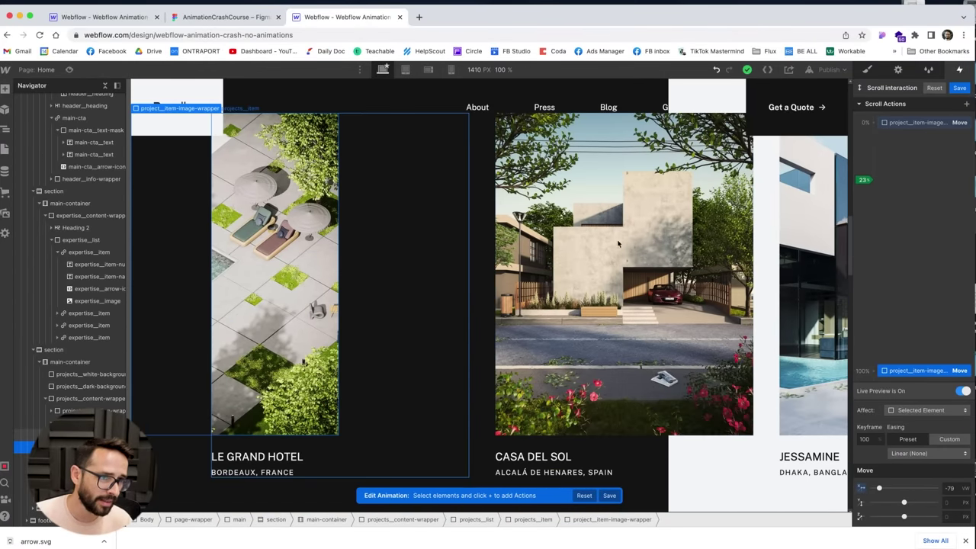
{"action": "scroll", "coordinate": [462, 257], "scroll_direction": "up", "scroll_amount": 6}
{"action": "scroll", "coordinate": [458, 267], "scroll_direction": "down", "scroll_amount": 1}
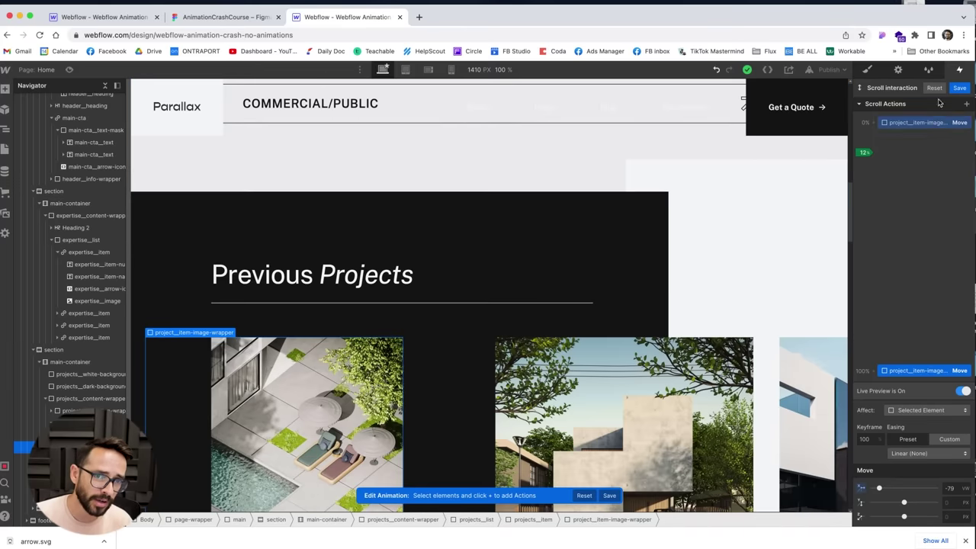
Step: Save the scroll animation and set its 0% boundary to start when the element is fully visible
{"action": "left_click", "coordinate": [960, 88]}
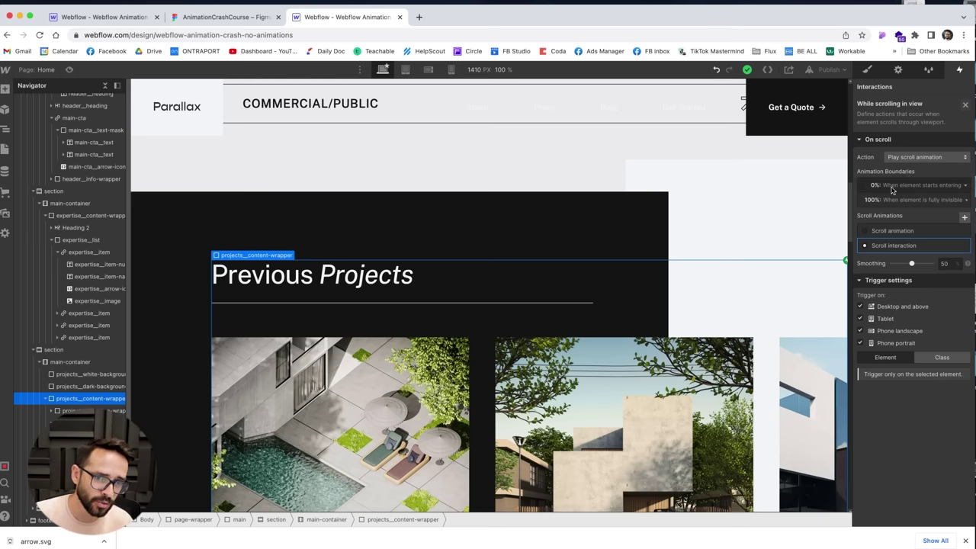
{"action": "left_click", "coordinate": [951, 185]}
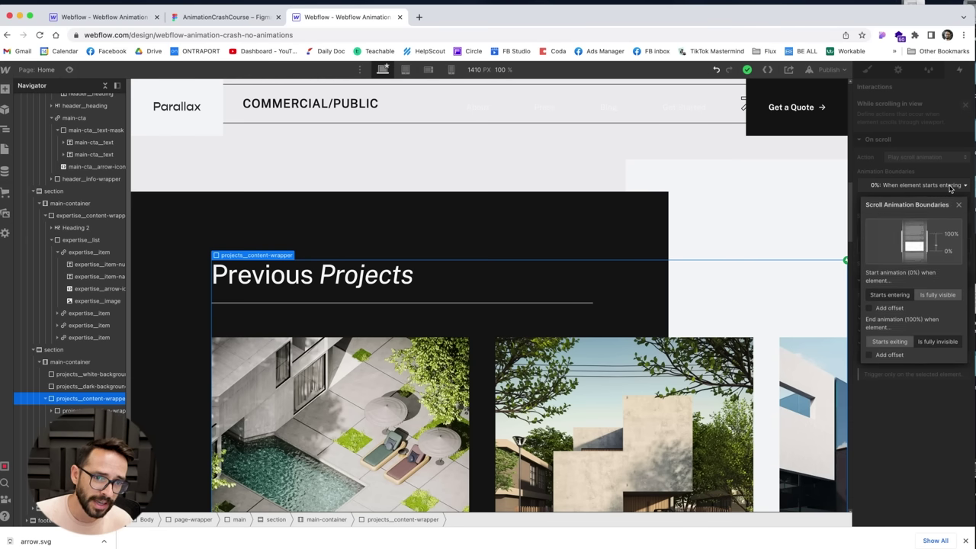
{"action": "left_click", "coordinate": [939, 297]}
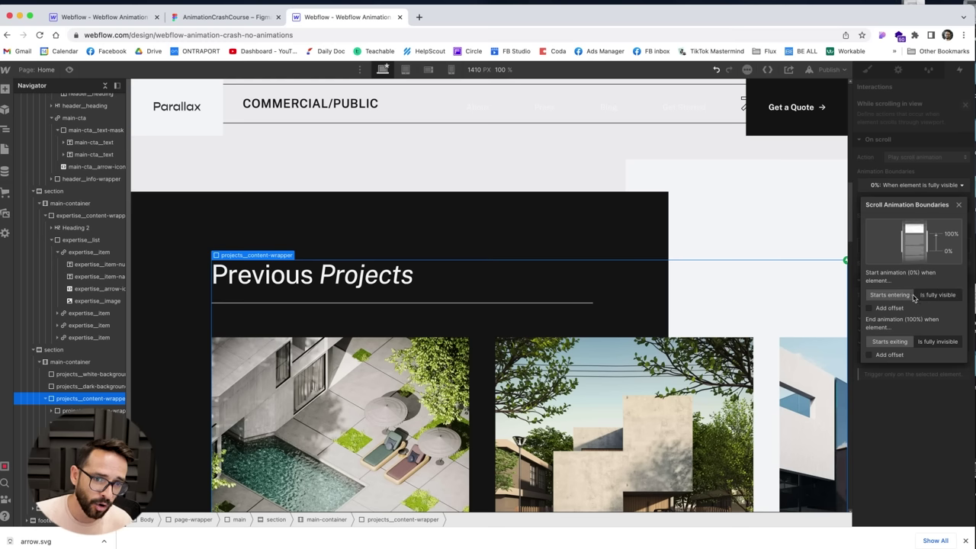
{"action": "left_click", "coordinate": [937, 177]}
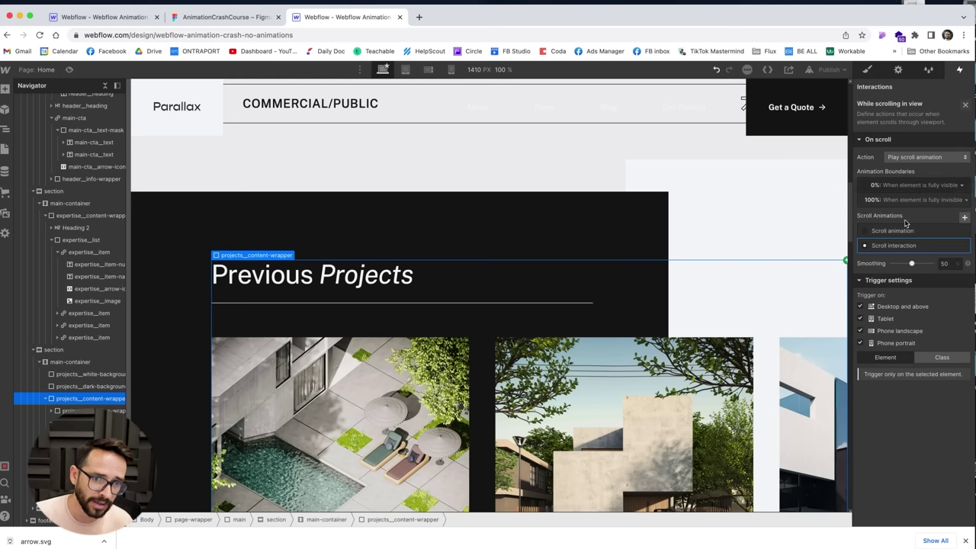
Step: Reopen the Scroll interaction animation and examine how the first image moves on scroll with the fully visible start boundary
{"action": "left_click", "coordinate": [900, 248]}
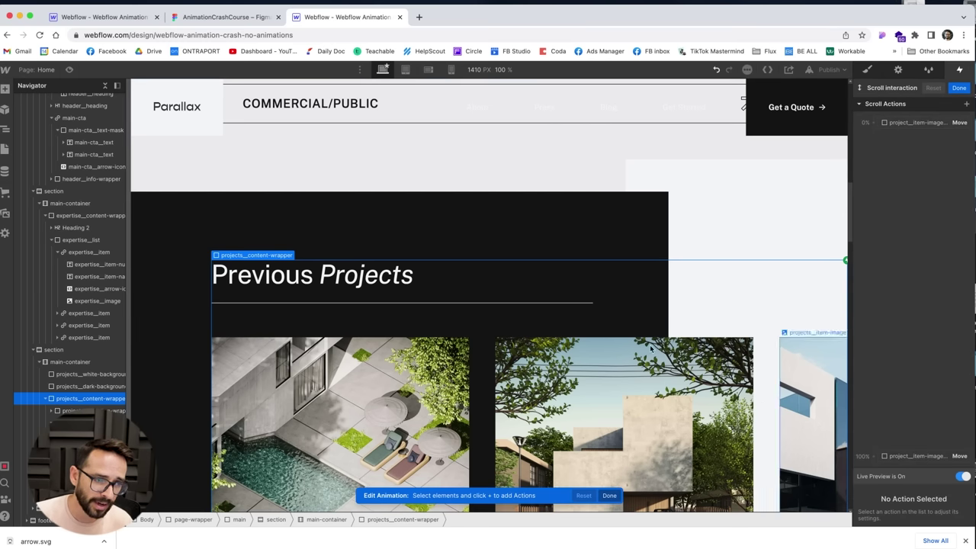
{"action": "scroll", "coordinate": [650, 349], "scroll_direction": "up", "scroll_amount": 6}
{"action": "scroll", "coordinate": [584, 307], "scroll_direction": "down", "scroll_amount": 3}
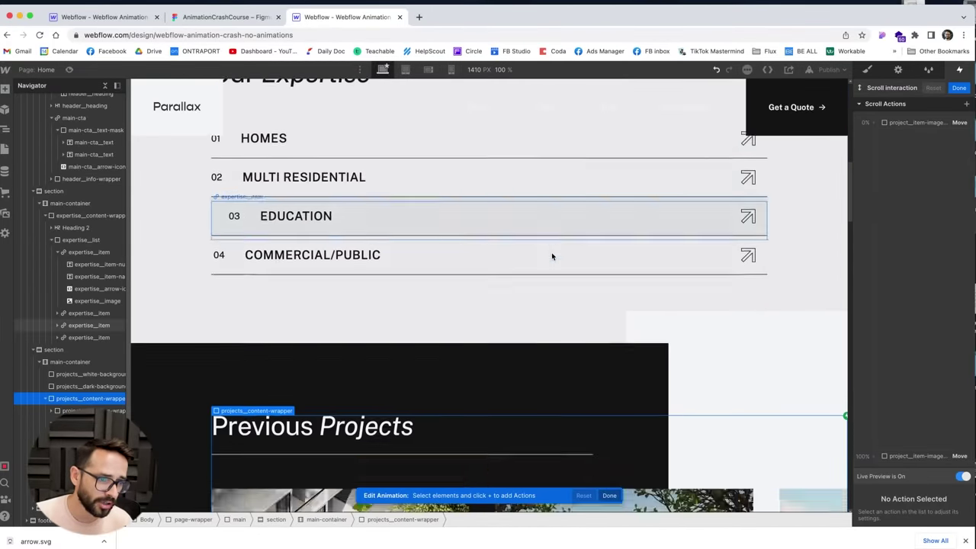
{"action": "scroll", "coordinate": [553, 257], "scroll_direction": "down", "scroll_amount": 5}
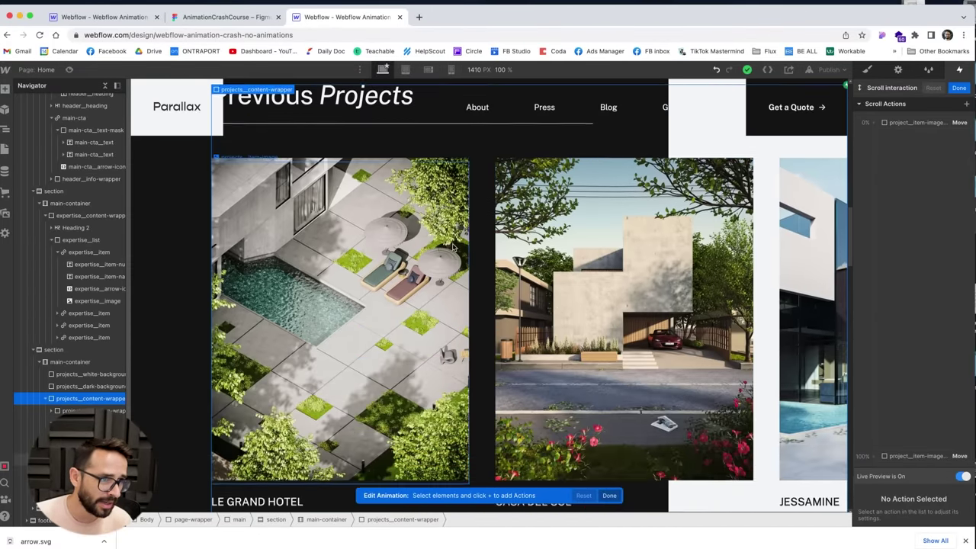
{"action": "scroll", "coordinate": [453, 248], "scroll_direction": "down", "scroll_amount": 3}
{"action": "scroll", "coordinate": [468, 174], "scroll_direction": "up", "scroll_amount": 3}
{"action": "scroll", "coordinate": [477, 138], "scroll_direction": "down", "scroll_amount": 2}
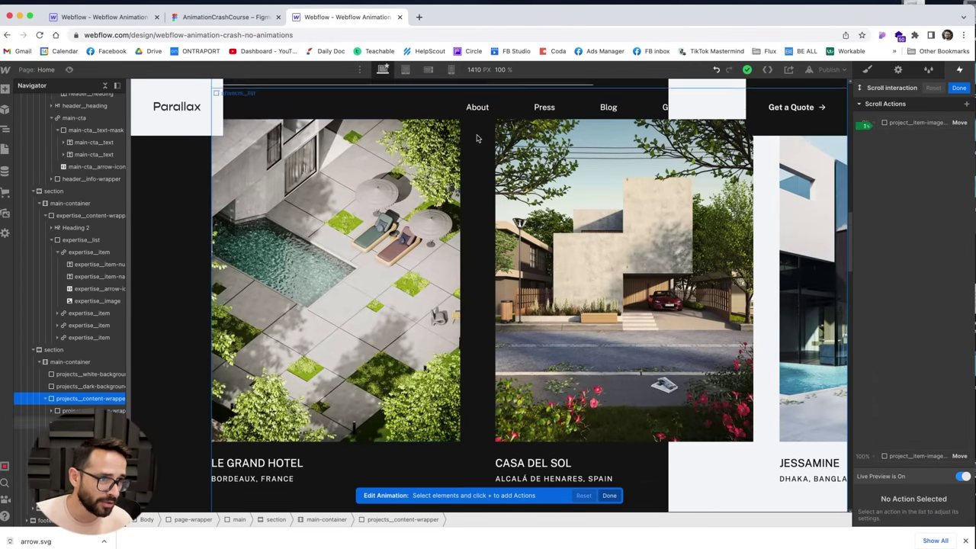
{"action": "scroll", "coordinate": [477, 138], "scroll_direction": "down", "scroll_amount": 1}
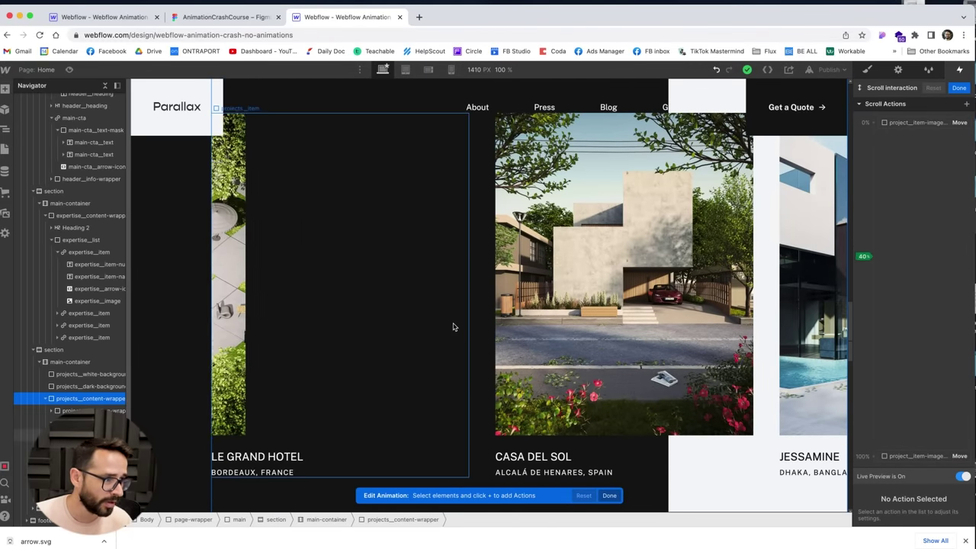
{"action": "scroll", "coordinate": [458, 313], "scroll_direction": "up", "scroll_amount": 3}
{"action": "scroll", "coordinate": [473, 273], "scroll_direction": "down", "scroll_amount": 3}
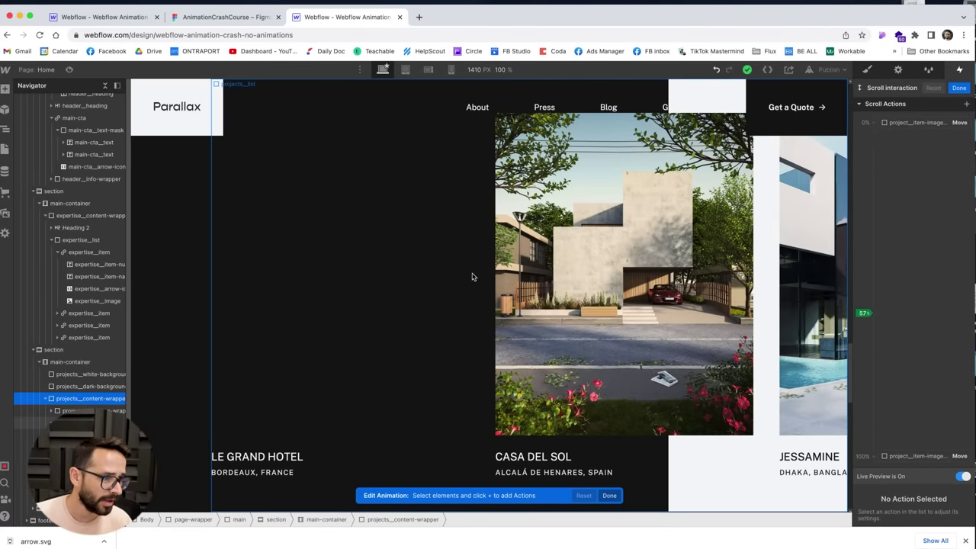
Step: Examine the first project image's horizontal movement while scrolling back and forth through the Previous Projects section
{"action": "scroll", "coordinate": [472, 277], "scroll_direction": "up", "scroll_amount": 5}
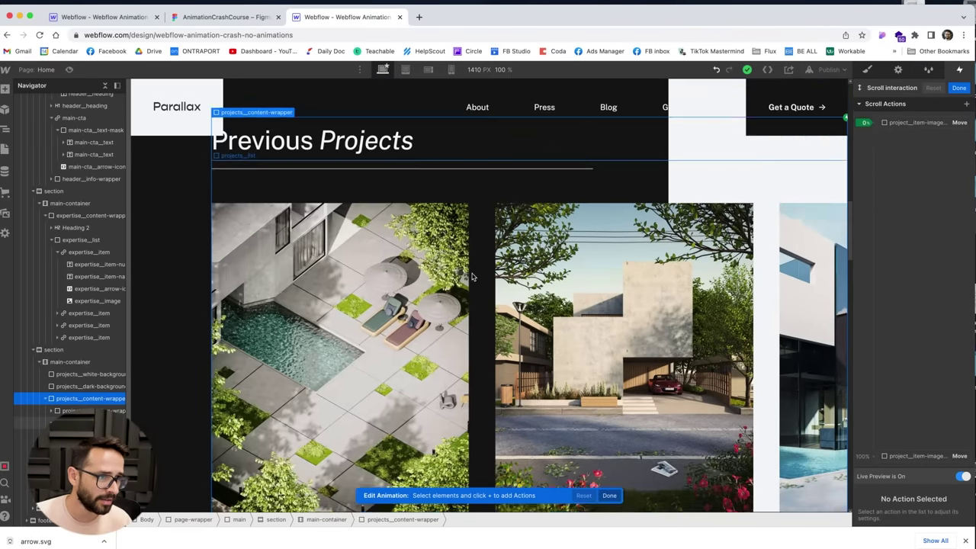
{"action": "scroll", "coordinate": [496, 300], "scroll_direction": "down", "scroll_amount": 5}
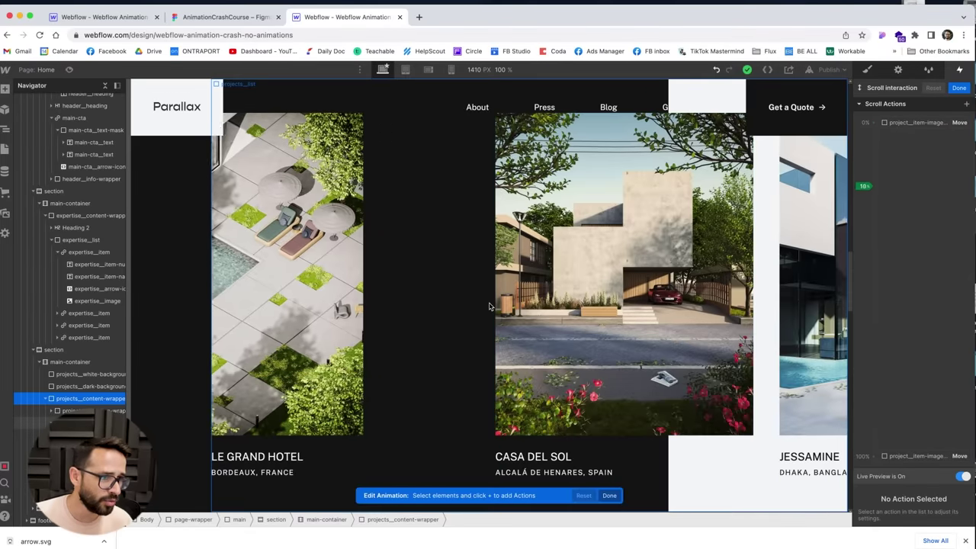
{"action": "scroll", "coordinate": [492, 305], "scroll_direction": "up", "scroll_amount": 5}
{"action": "scroll", "coordinate": [490, 306], "scroll_direction": "down", "scroll_amount": 5}
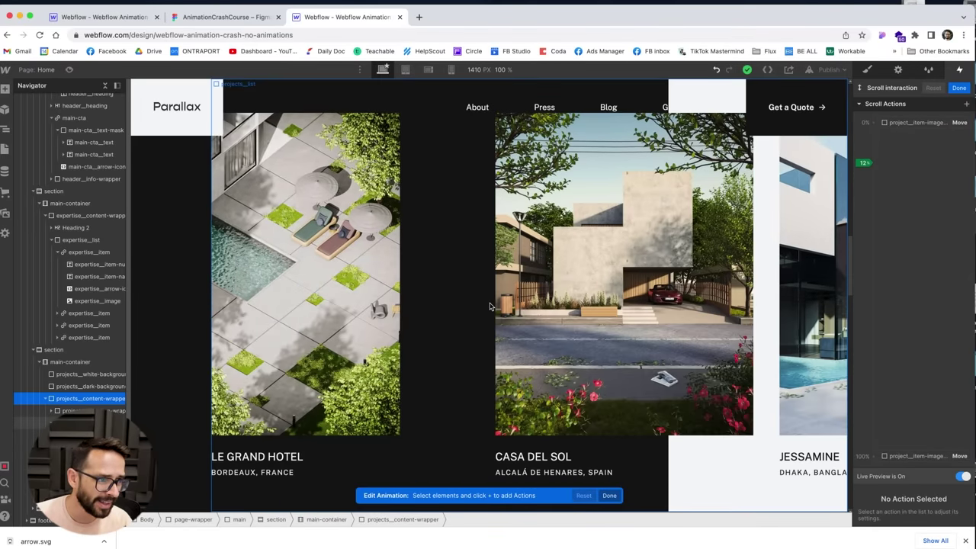
{"action": "scroll", "coordinate": [491, 306], "scroll_direction": "up", "scroll_amount": 2}
{"action": "scroll", "coordinate": [492, 306], "scroll_direction": "up", "scroll_amount": 5}
{"action": "scroll", "coordinate": [602, 354], "scroll_direction": "down", "scroll_amount": 6}
{"action": "scroll", "coordinate": [565, 352], "scroll_direction": "down", "scroll_amount": 3}
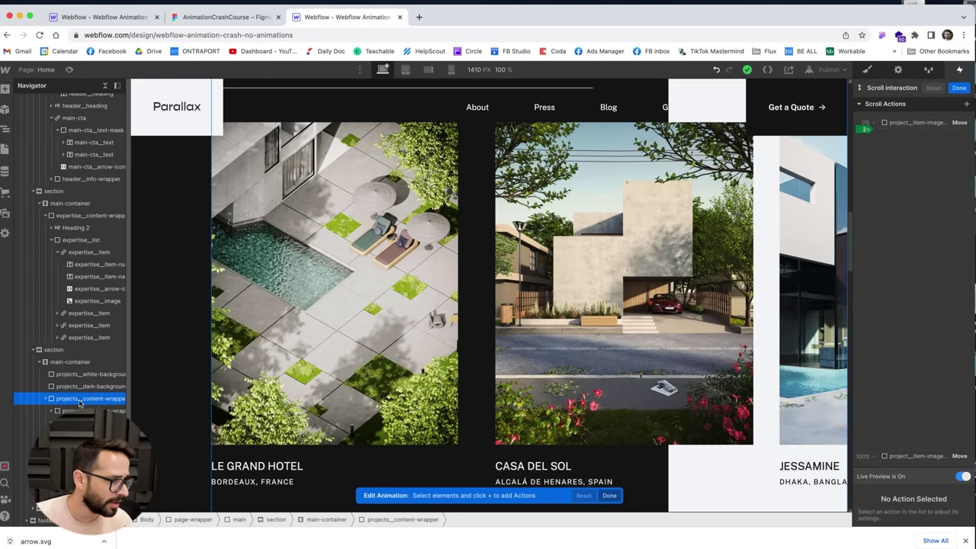
Step: Add a Scale action for the projects content wrapper at the 0% keyframe with X and Y scale 1
{"action": "left_click", "coordinate": [967, 104]}
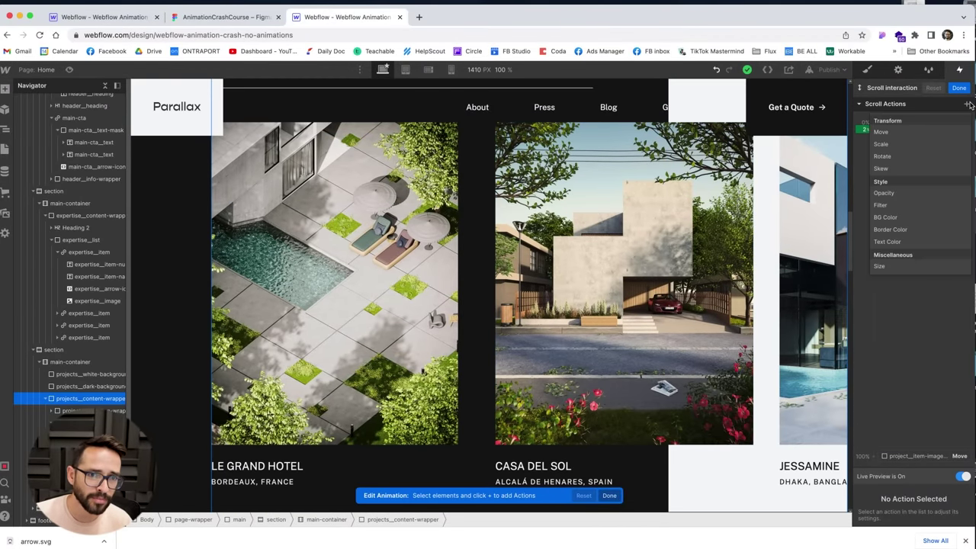
{"action": "left_click", "coordinate": [891, 145]}
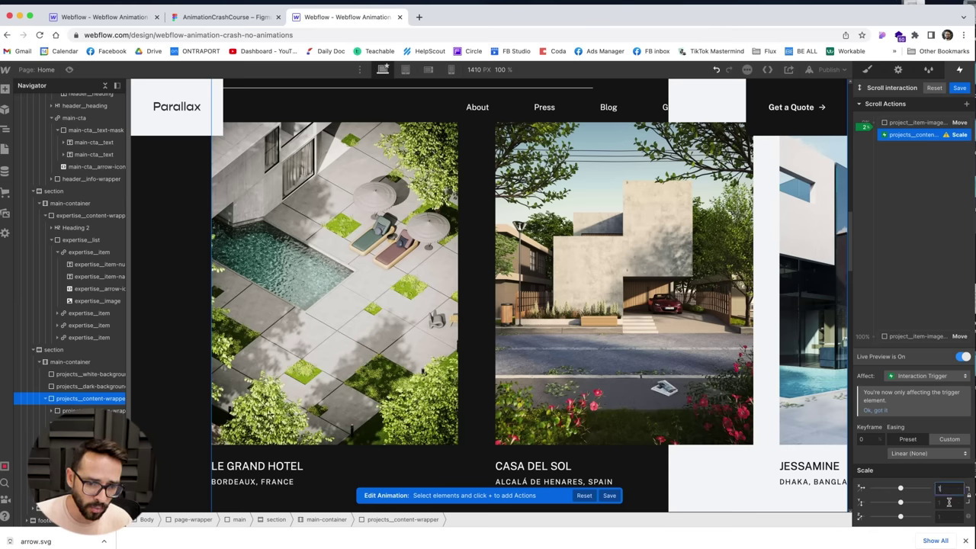
{"action": "left_click", "coordinate": [949, 502]}
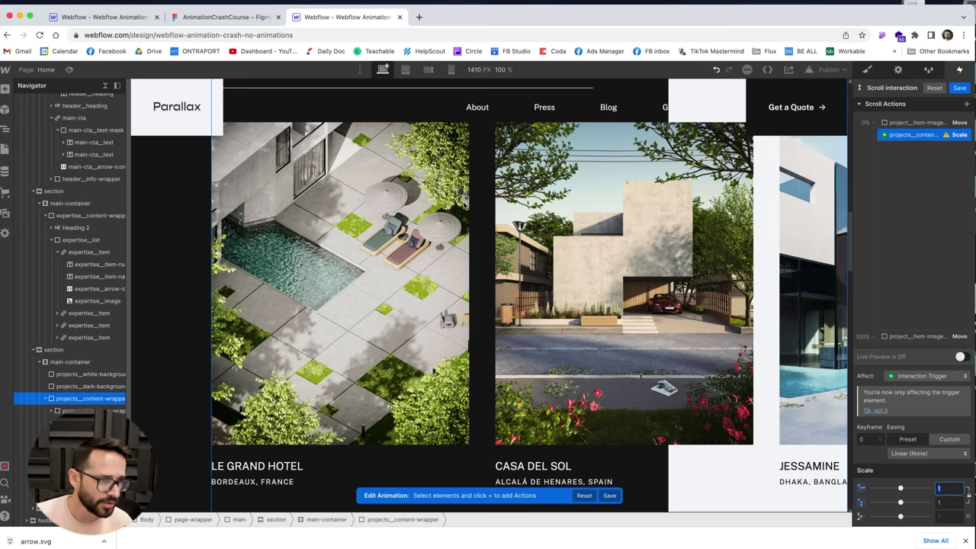
Step: Duplicate the Scale action to the 100% keyframe and set its X and Y scale to 0.9
{"action": "left_click_drag", "start_coordinate": [917, 138], "coordinate": [919, 166]}
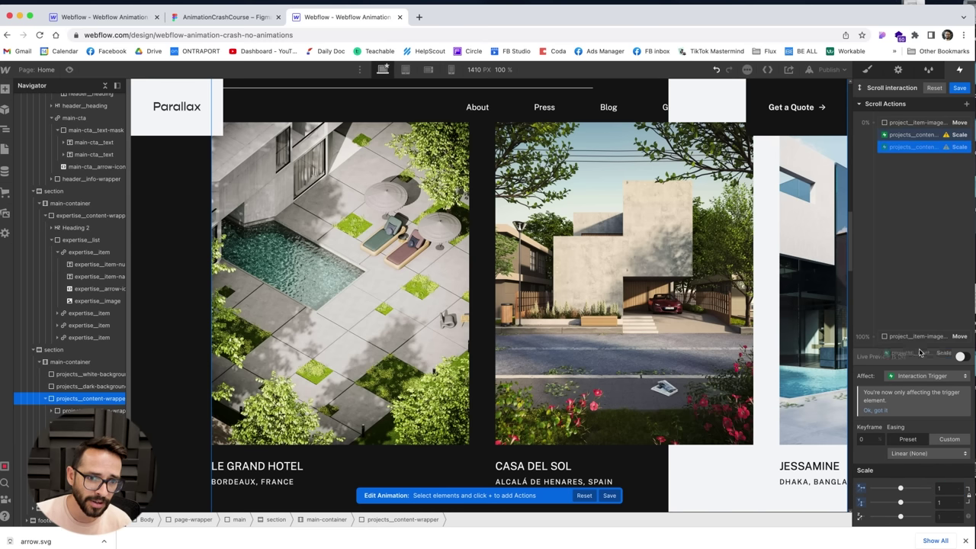
{"action": "left_click_drag", "start_coordinate": [925, 338], "coordinate": [925, 337]}
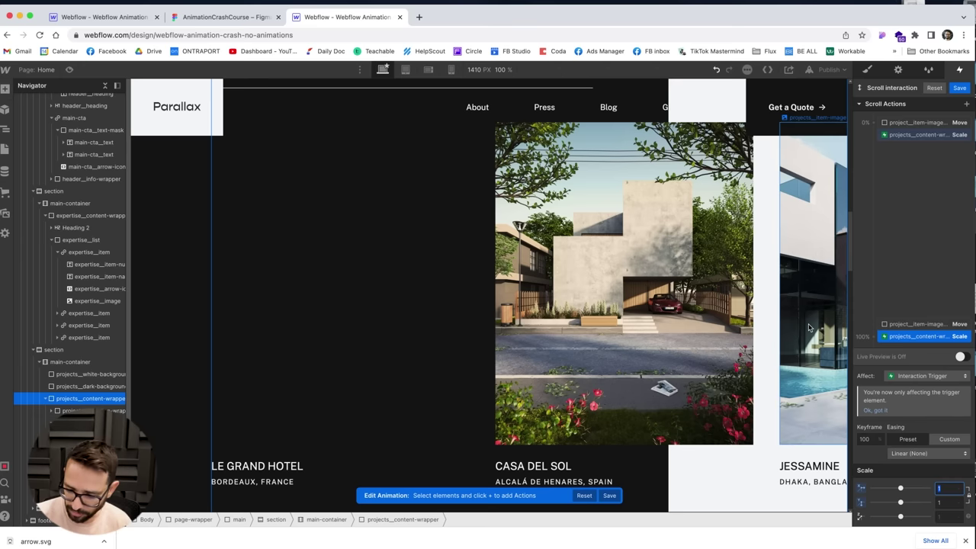
{"action": "key", "text": "Return"}
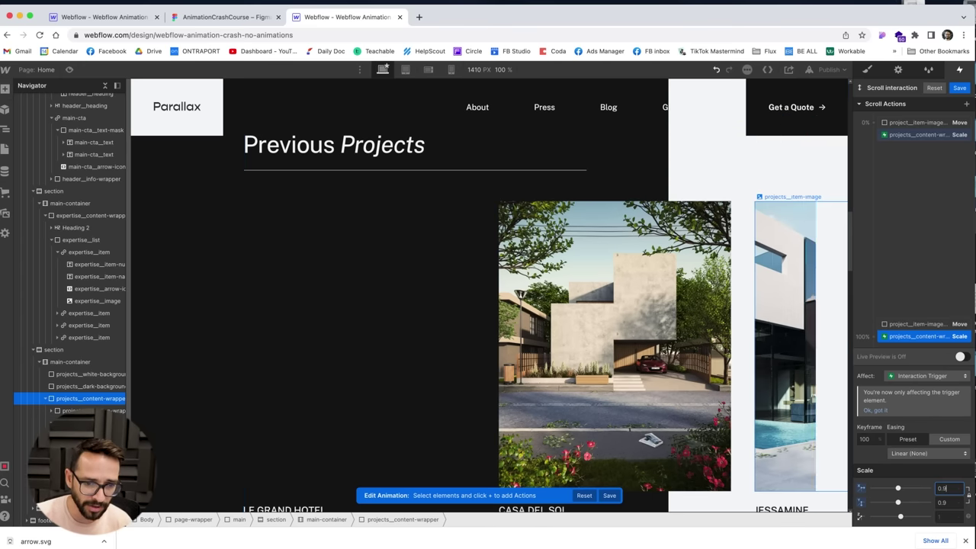
Step: Turn on Live Preview and examine how the content wrapper scales during scrolling
{"action": "left_click", "coordinate": [961, 357]}
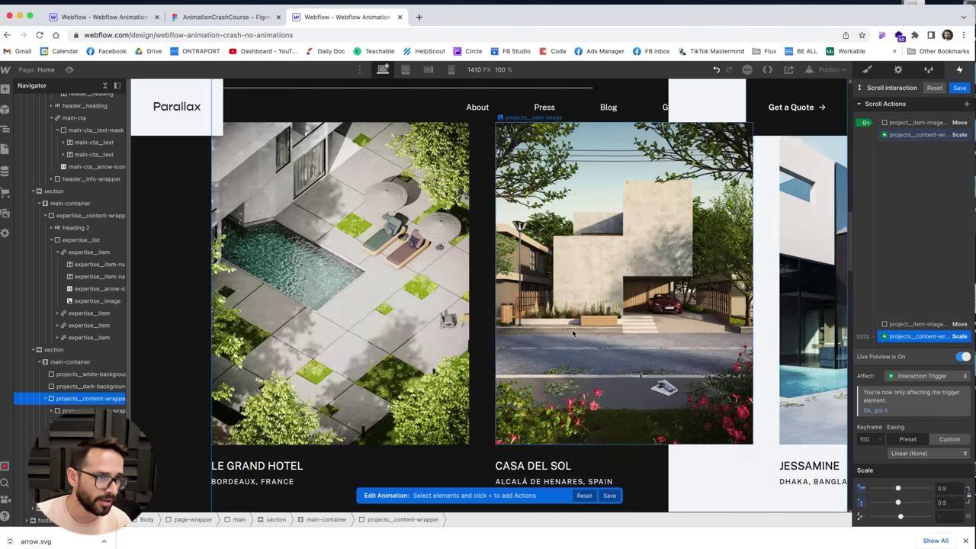
{"action": "scroll", "coordinate": [572, 329], "scroll_direction": "up", "scroll_amount": 5}
{"action": "scroll", "coordinate": [572, 329], "scroll_direction": "down", "scroll_amount": 5}
{"action": "scroll", "coordinate": [305, 207], "scroll_direction": "down", "scroll_amount": 5}
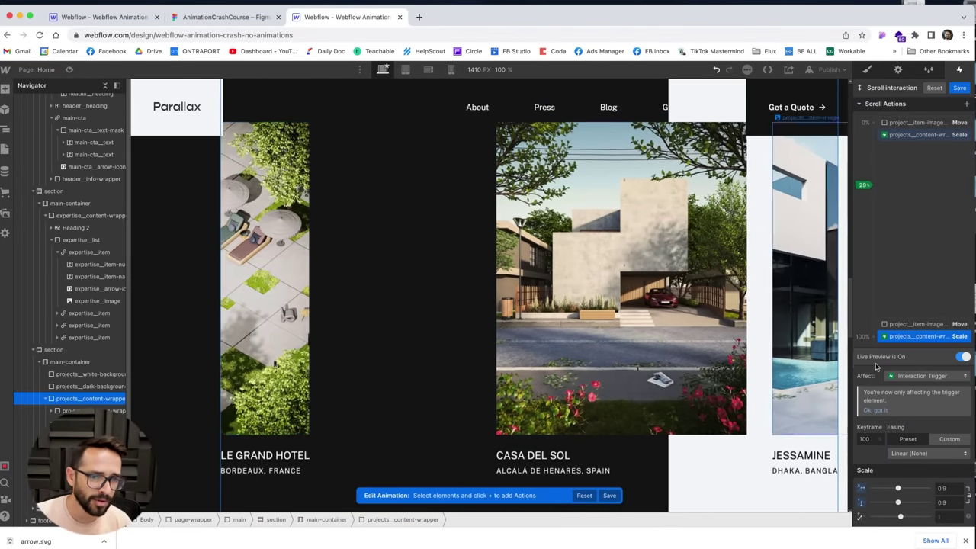
Step: Set the 100% Scale action's X and Y scale to 0.8 and preview the result live
{"action": "left_click", "coordinate": [960, 357]}
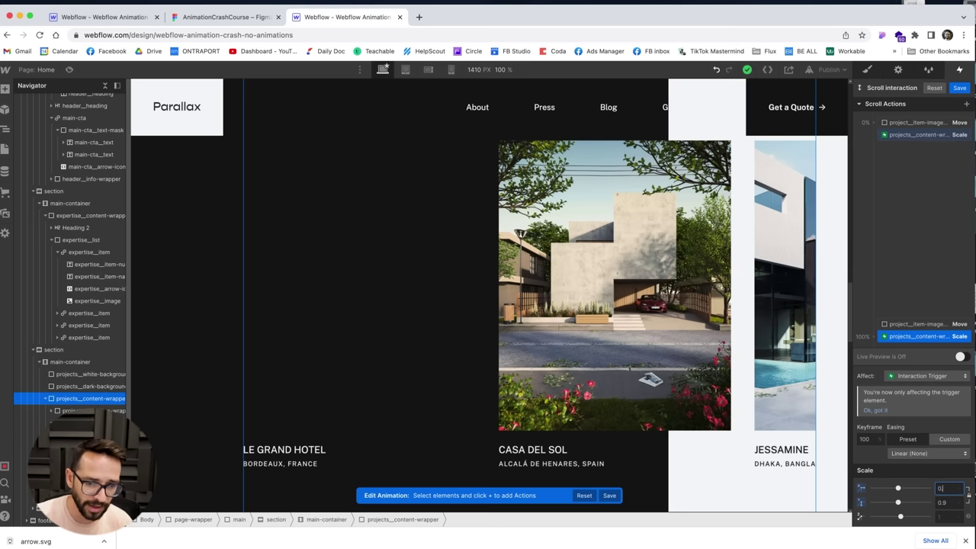
{"action": "type", "text": ".8"}
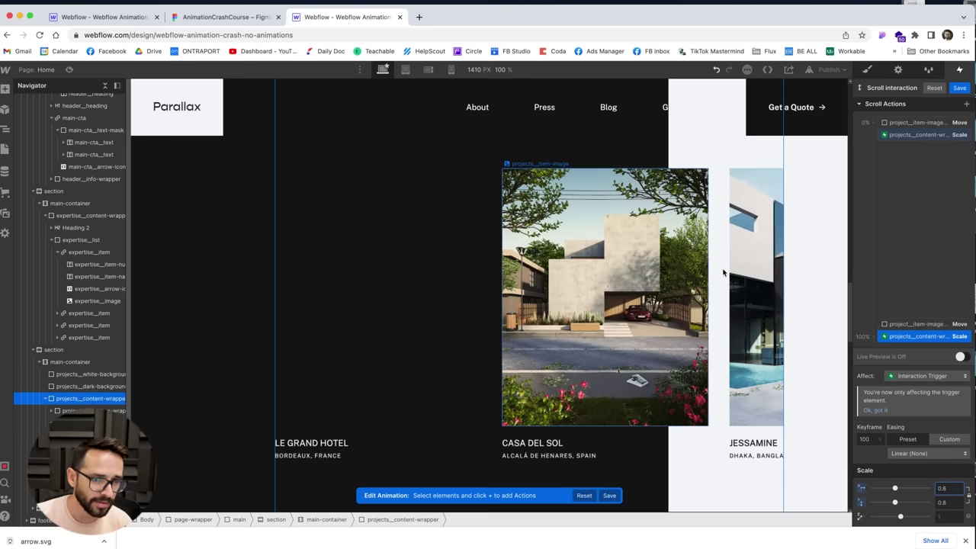
{"action": "left_click", "coordinate": [961, 357]}
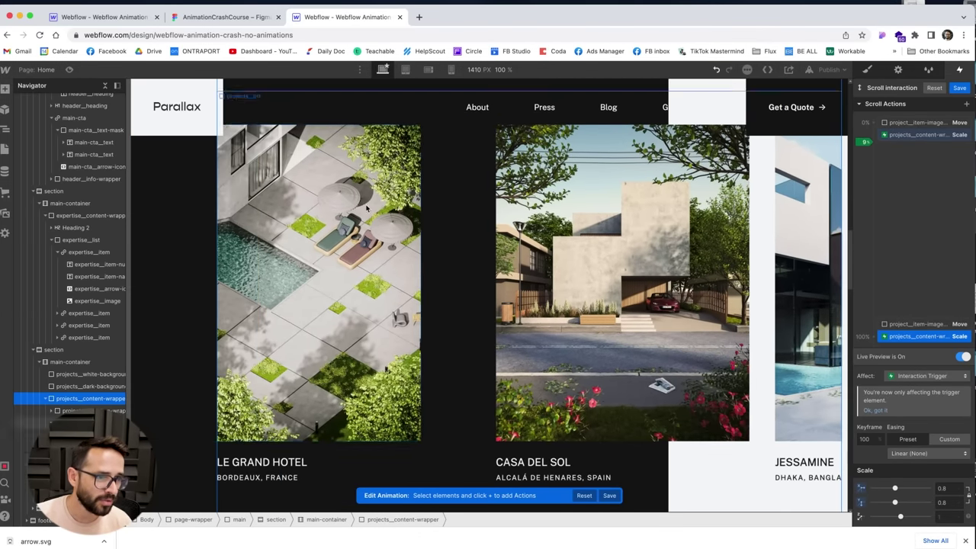
Step: Make the 0% Scale action on the projects content wrapper affect the selected element instead of the interaction trigger
{"action": "left_click", "coordinate": [939, 137]}
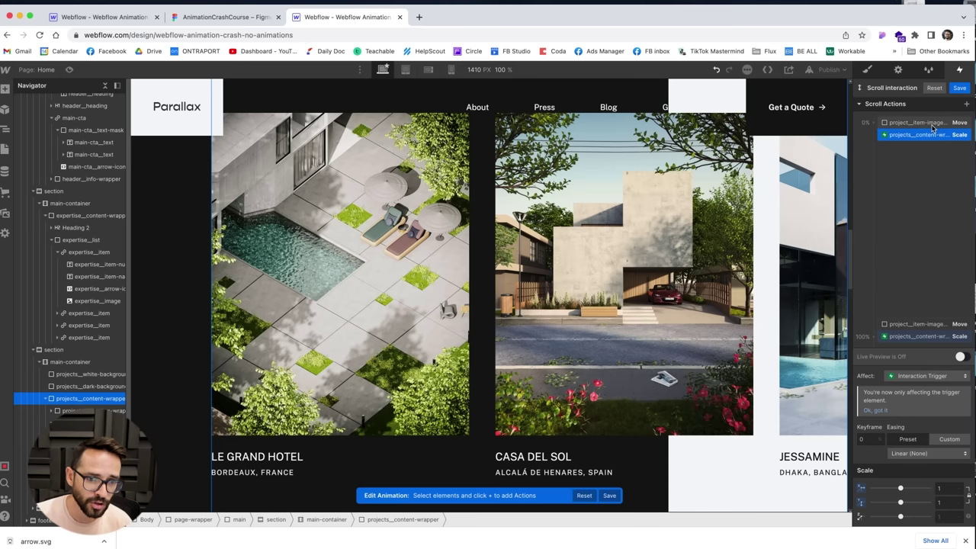
{"action": "left_click", "coordinate": [923, 122]}
{"action": "left_click", "coordinate": [924, 136]}
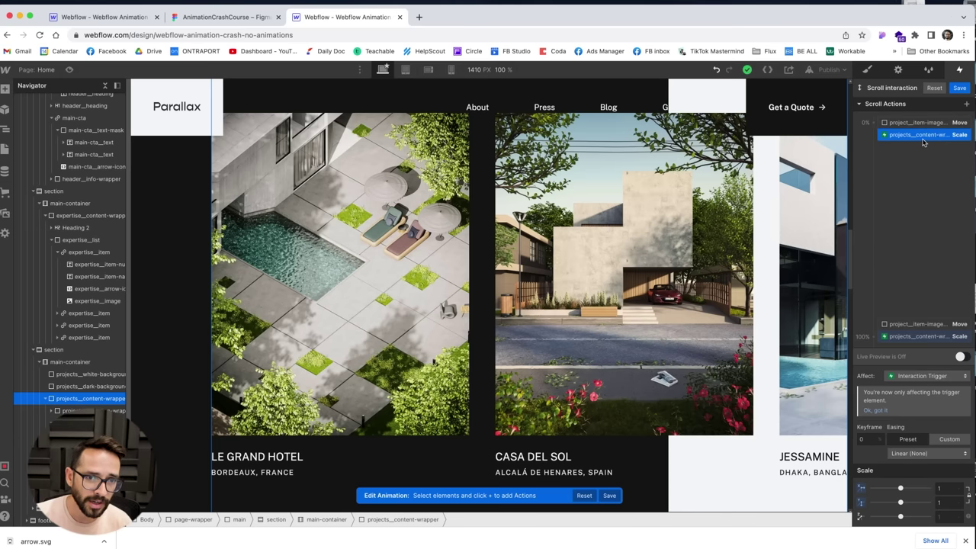
{"action": "left_click", "coordinate": [919, 377]}
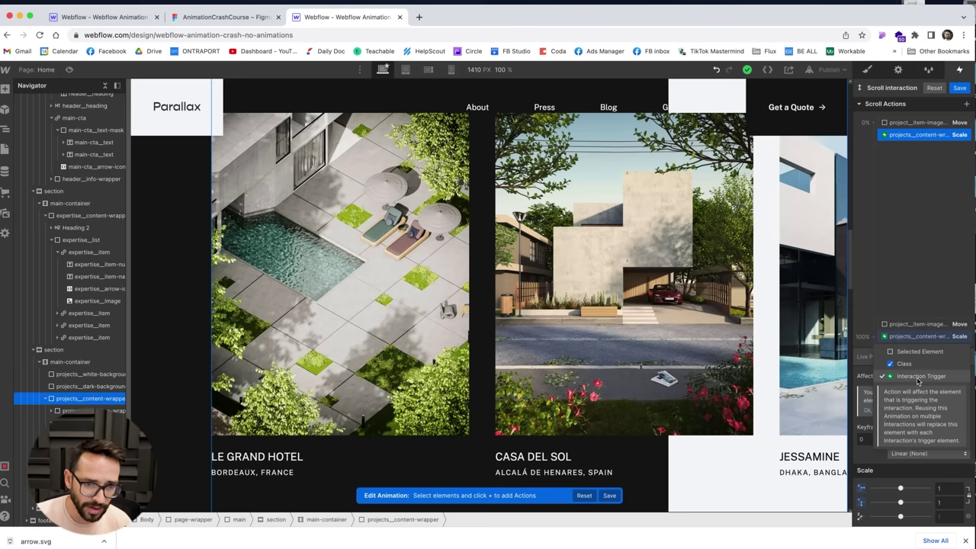
{"action": "left_click", "coordinate": [911, 351]}
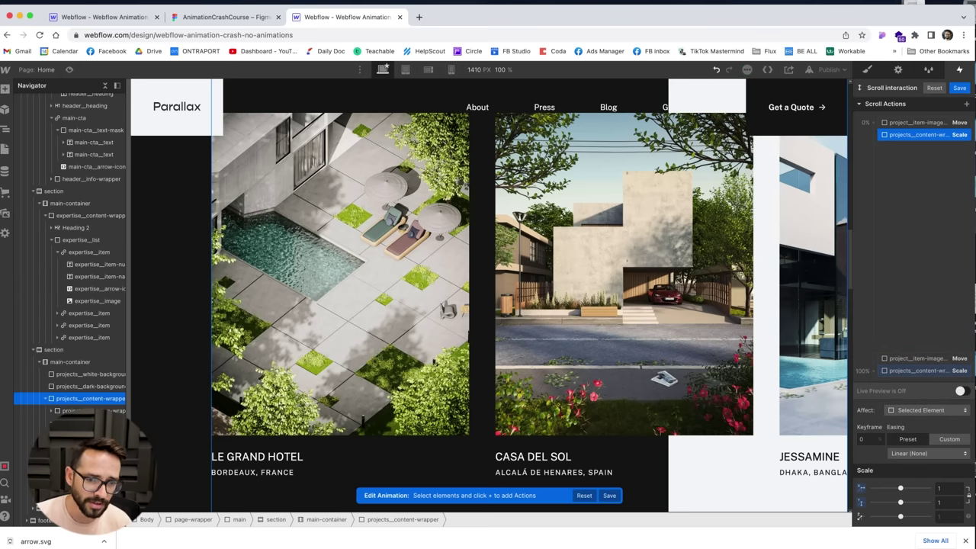
Step: Preview the scroll animation live and examine which elements the Scale actions affect
{"action": "left_click", "coordinate": [960, 391]}
{"action": "scroll", "coordinate": [461, 279], "scroll_direction": "up", "scroll_amount": 5}
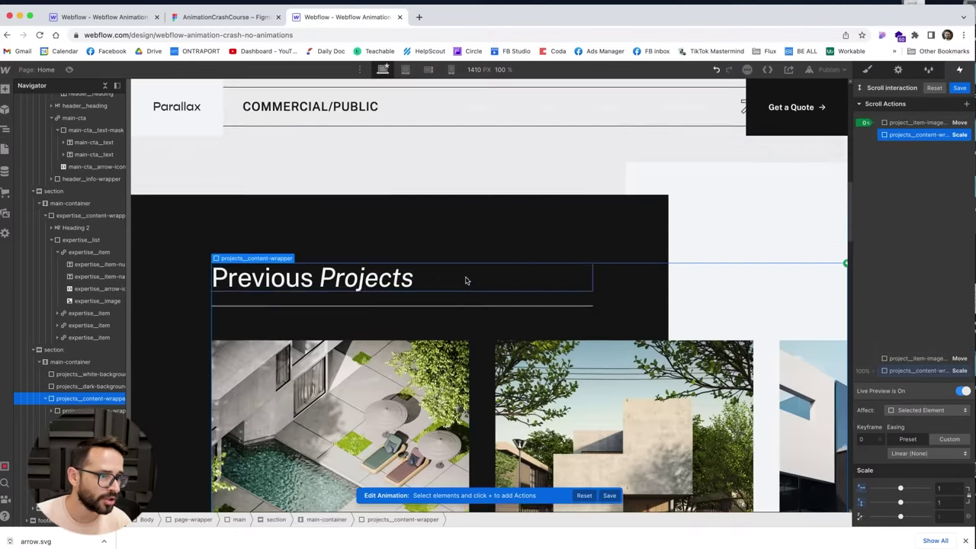
{"action": "scroll", "coordinate": [458, 281], "scroll_direction": "down", "scroll_amount": 5}
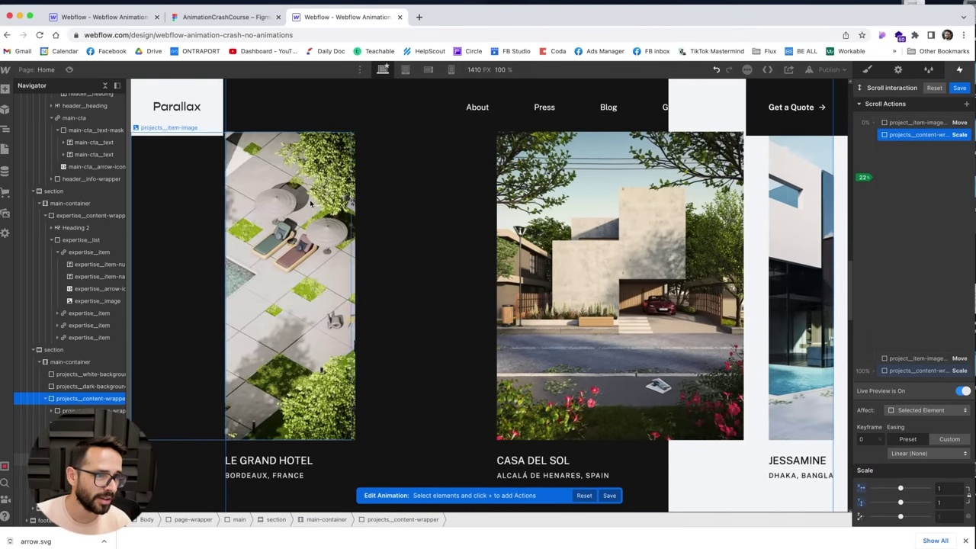
{"action": "scroll", "coordinate": [638, 254], "scroll_direction": "up", "scroll_amount": 5}
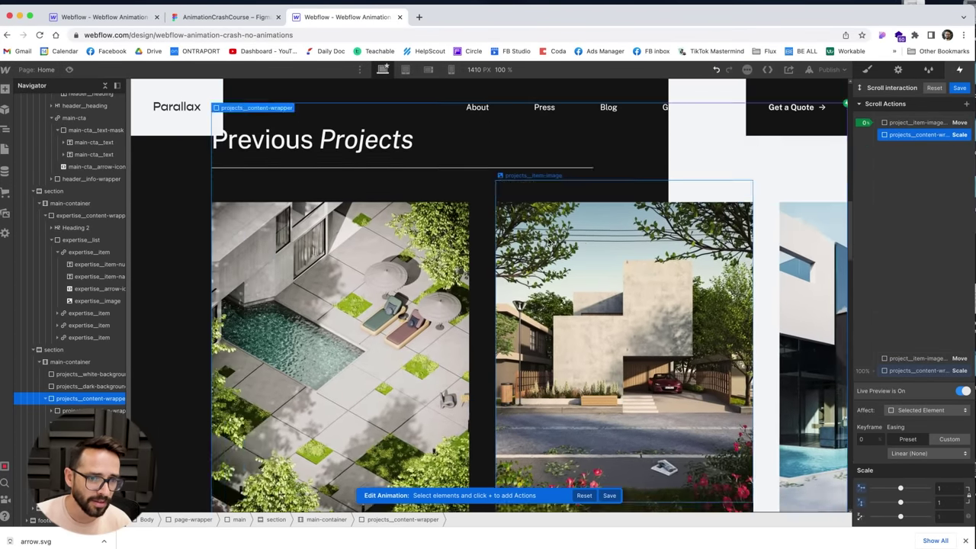
{"action": "scroll", "coordinate": [645, 275], "scroll_direction": "down", "scroll_amount": 5}
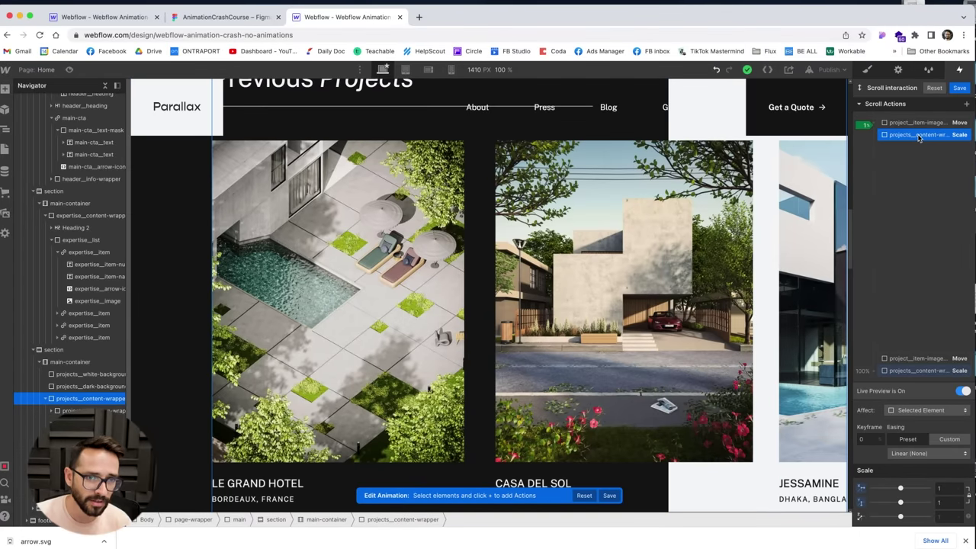
Step: Change the target of the 0% Scale action to the first project's image wrapper
{"action": "left_click", "coordinate": [311, 227]}
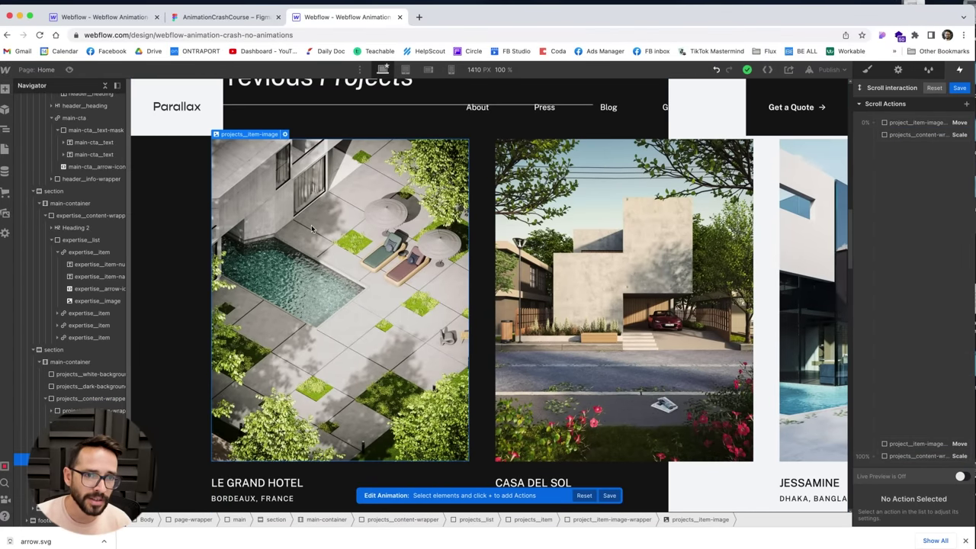
{"action": "left_click", "coordinate": [916, 135]}
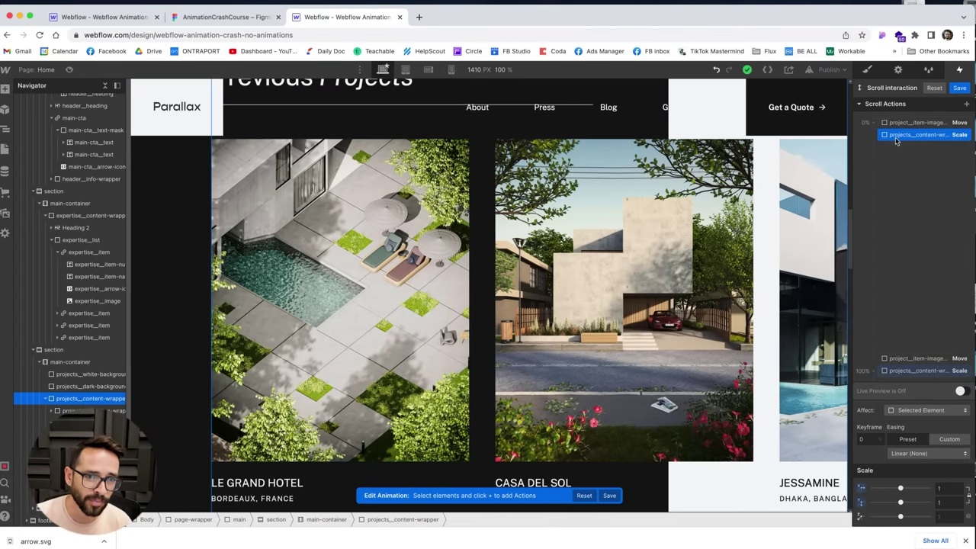
{"action": "right_click", "coordinate": [919, 137]}
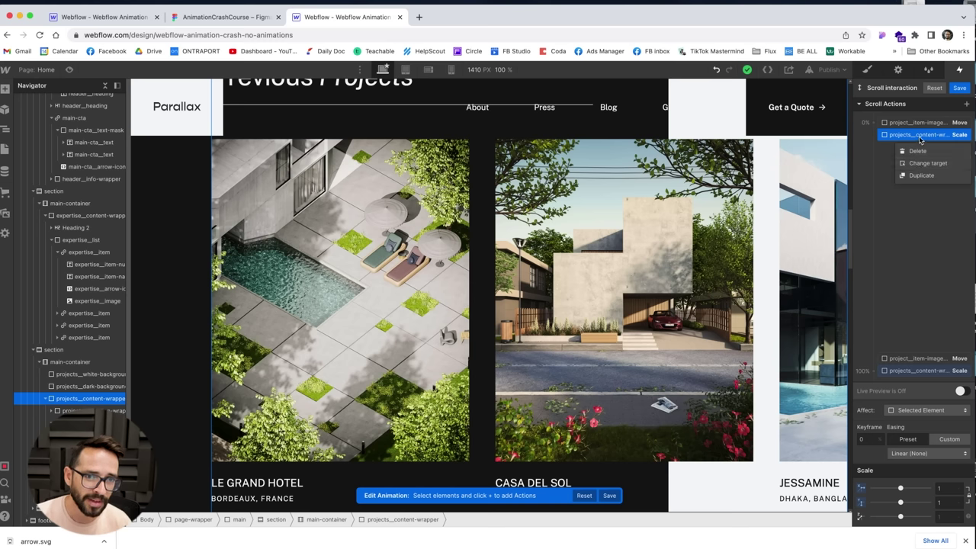
{"action": "left_click", "coordinate": [922, 164]}
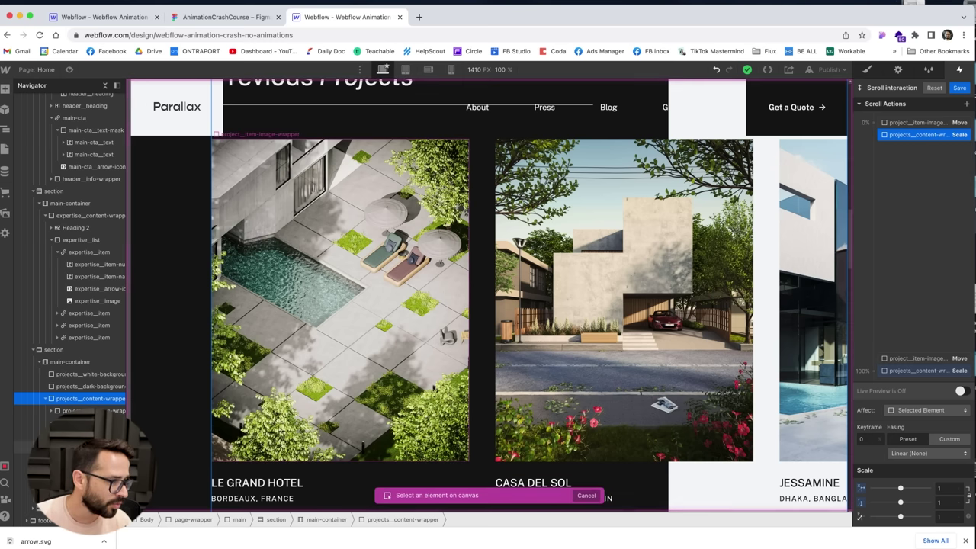
{"action": "left_click", "coordinate": [339, 300]}
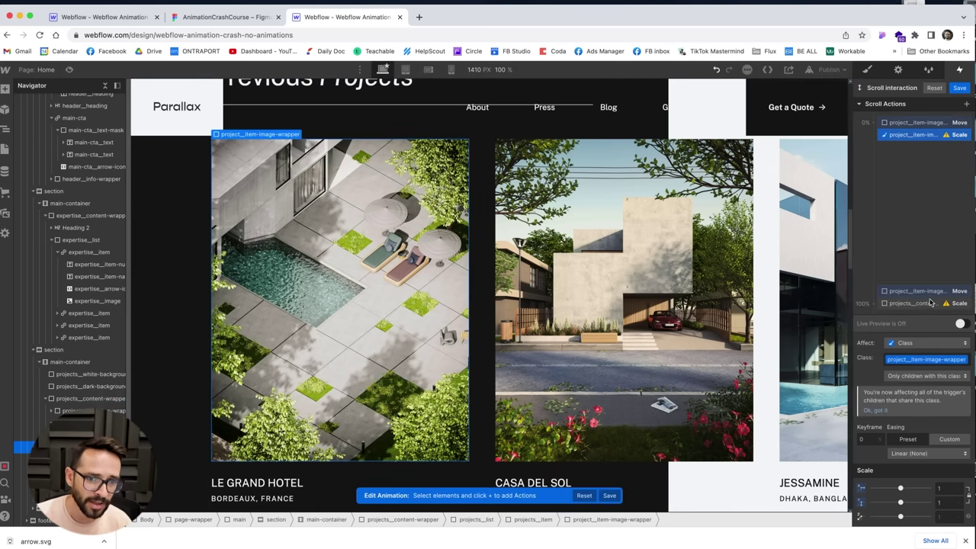
Step: Retarget the 100% Scale action to the first project's image wrapper and make it affect only the selected element
{"action": "left_click", "coordinate": [925, 305]}
{"action": "right_click", "coordinate": [923, 374]}
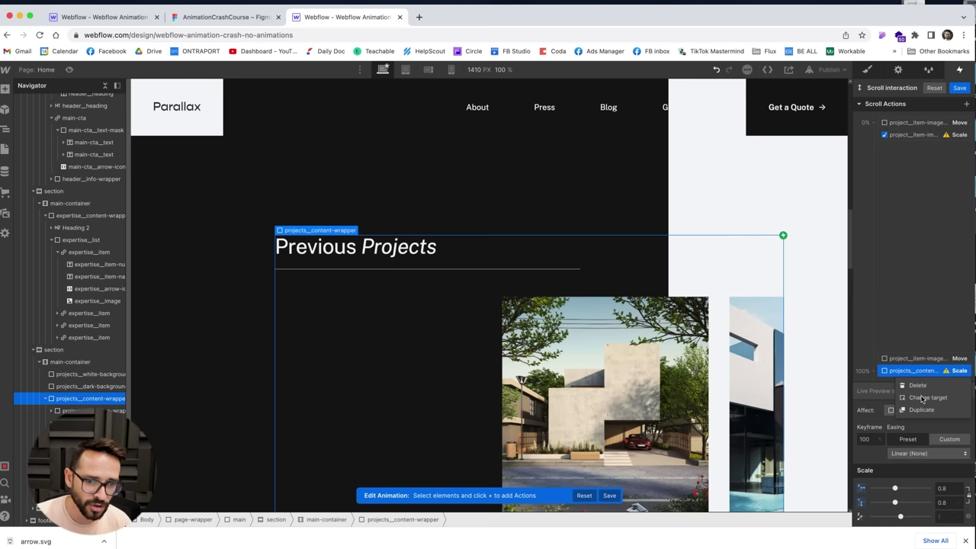
{"action": "left_click", "coordinate": [924, 401]}
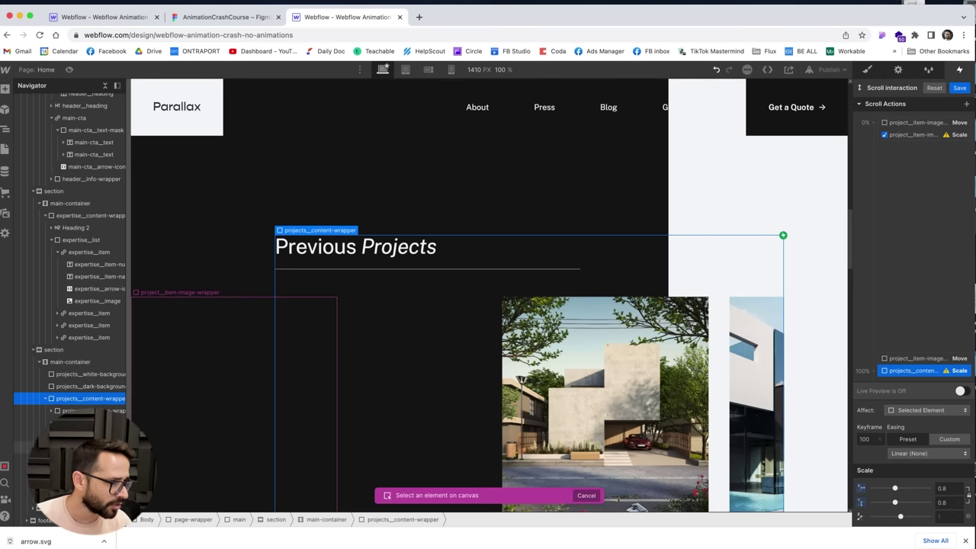
{"action": "left_click", "coordinate": [625, 343]}
{"action": "left_click", "coordinate": [926, 343]}
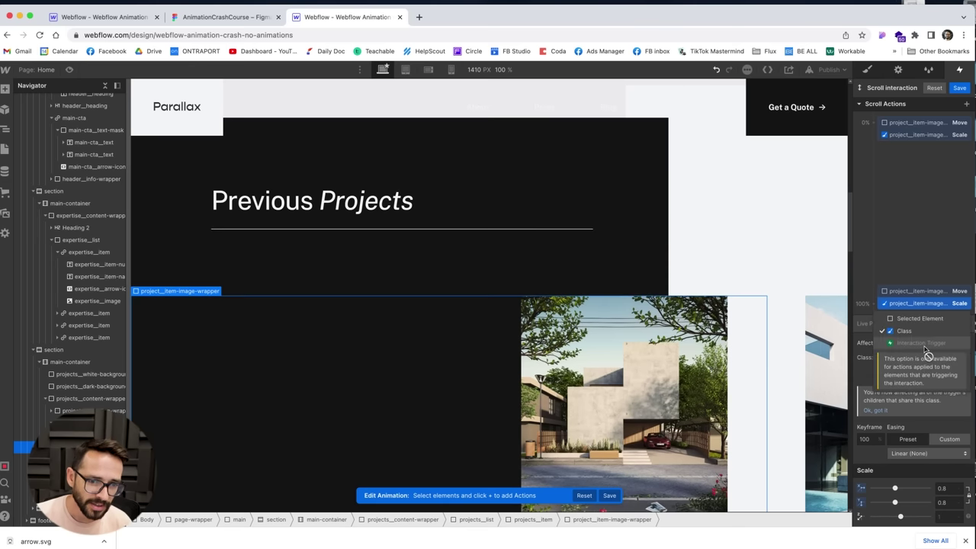
{"action": "left_click", "coordinate": [908, 319]}
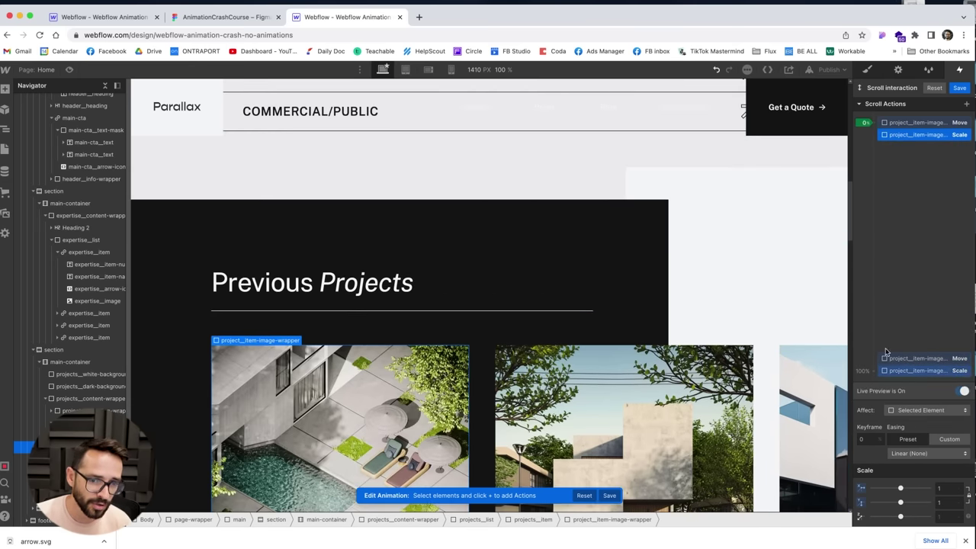
Step: Examine how the first project's image wrapper moves and scales while scrolling through the Previous Projects section
{"action": "scroll", "coordinate": [647, 224], "scroll_direction": "down", "scroll_amount": 10}
{"action": "scroll", "coordinate": [373, 217], "scroll_direction": "up", "scroll_amount": 3}
{"action": "scroll", "coordinate": [374, 217], "scroll_direction": "down", "scroll_amount": 5}
{"action": "scroll", "coordinate": [374, 217], "scroll_direction": "up", "scroll_amount": 10}
{"action": "scroll", "coordinate": [521, 239], "scroll_direction": "down", "scroll_amount": 12}
{"action": "scroll", "coordinate": [339, 209], "scroll_direction": "down", "scroll_amount": 3}
{"action": "scroll", "coordinate": [339, 208], "scroll_direction": "up", "scroll_amount": 10}
{"action": "scroll", "coordinate": [480, 226], "scroll_direction": "up", "scroll_amount": 5}
{"action": "scroll", "coordinate": [484, 229], "scroll_direction": "down", "scroll_amount": 5}
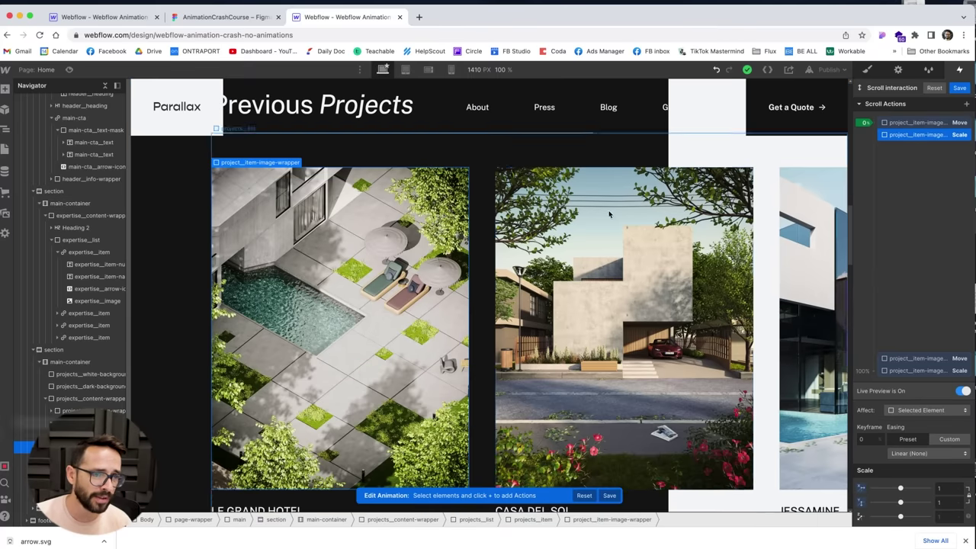
Step: Add an Opacity action for the first project's image wrapper at 0%, and duplicate it to the 100% keyframe with 30% opacity
{"action": "left_click", "coordinate": [967, 107]}
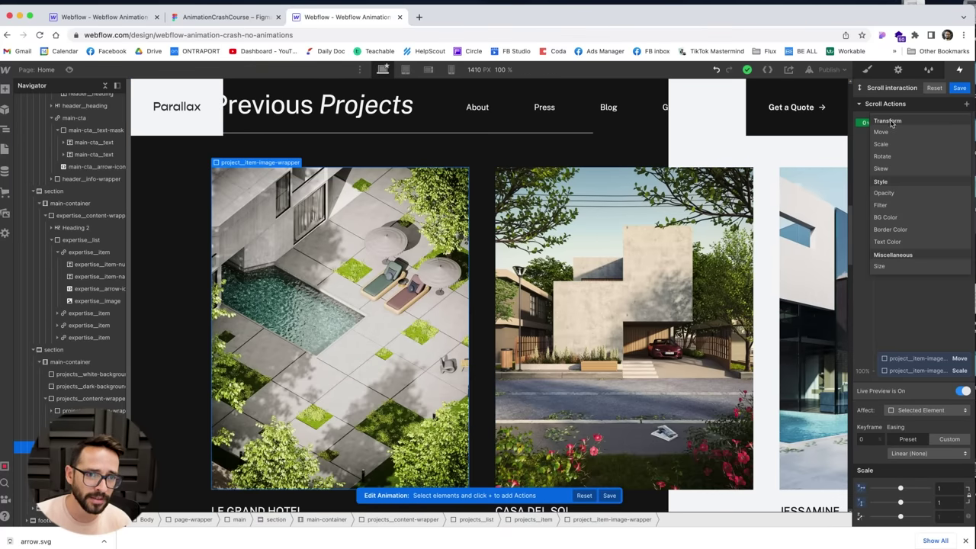
{"action": "left_click", "coordinate": [904, 194]}
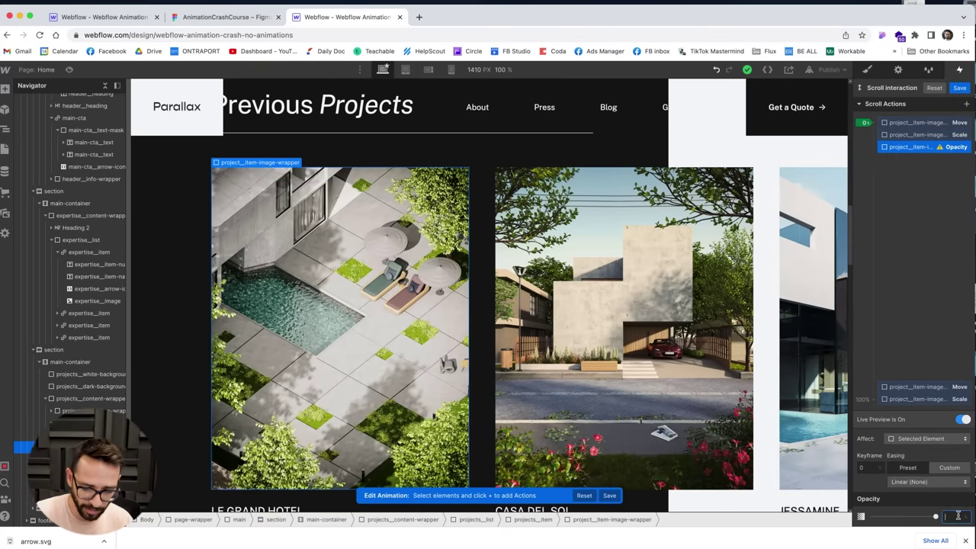
{"action": "right_click", "coordinate": [909, 150]}
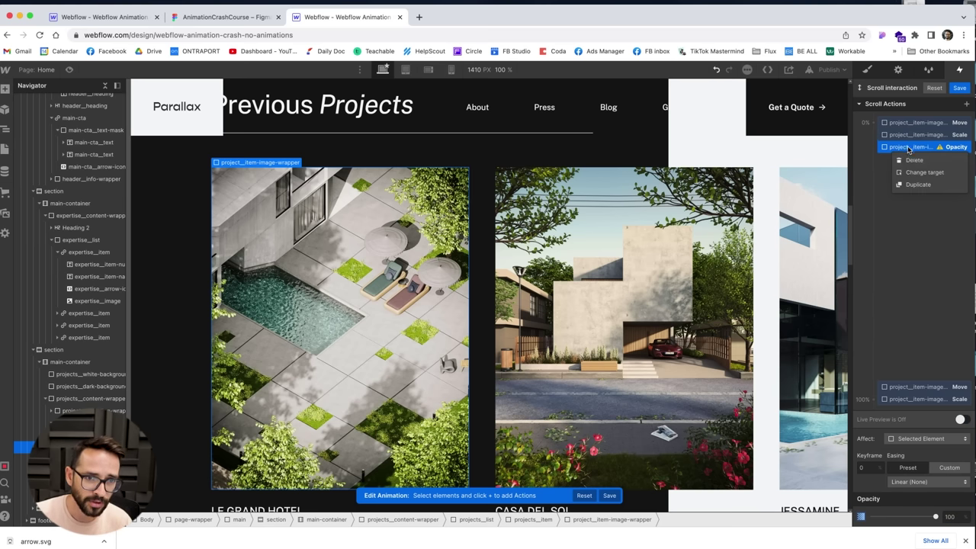
{"action": "left_click", "coordinate": [915, 184]}
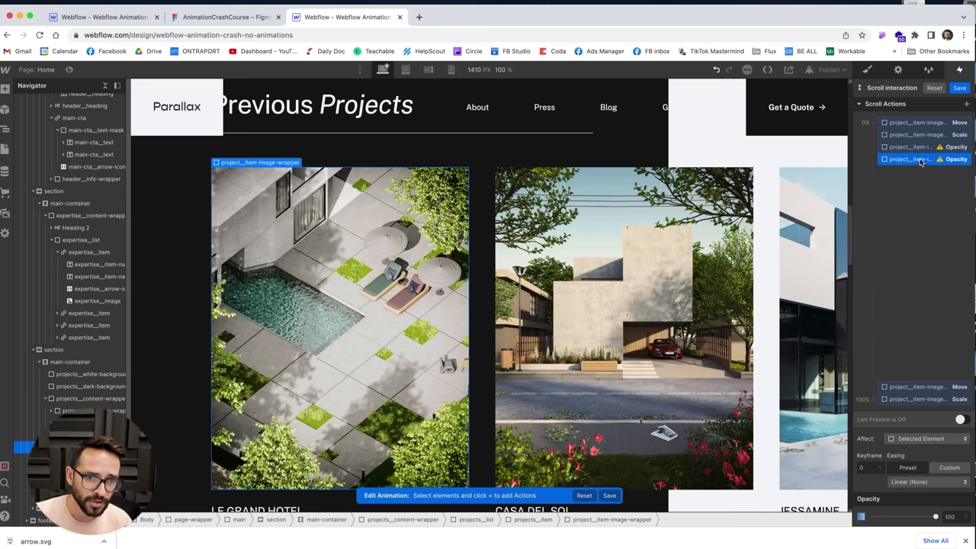
{"action": "left_click_drag", "start_coordinate": [927, 394], "coordinate": [925, 394]}
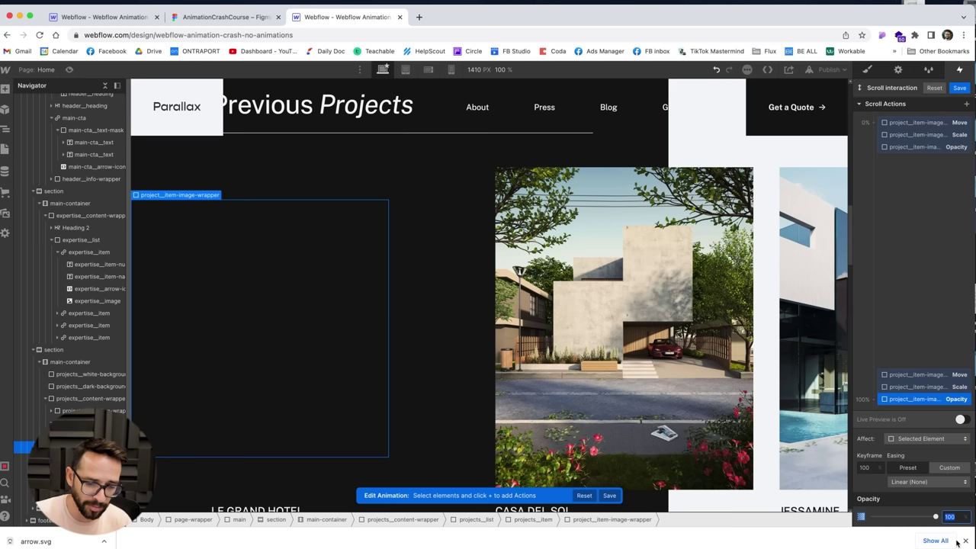
{"action": "type", "text": "30"}
{"action": "key", "text": "Return"}
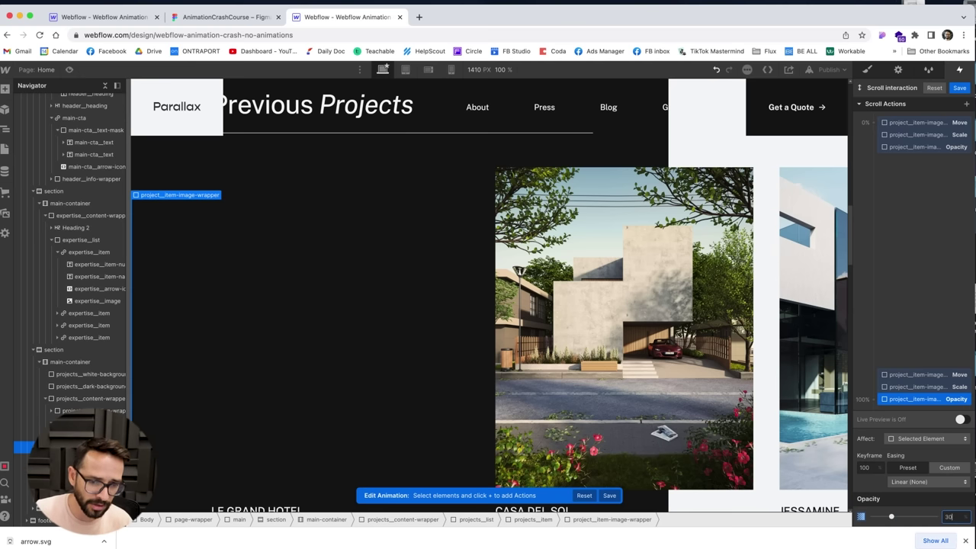
Step: Preview the fade live and move the closing Opacity and Scale actions to the 46% keyframe
{"action": "left_click", "coordinate": [961, 420]}
{"action": "scroll", "coordinate": [439, 267], "scroll_direction": "up", "scroll_amount": 3}
{"action": "scroll", "coordinate": [446, 244], "scroll_direction": "down", "scroll_amount": 4}
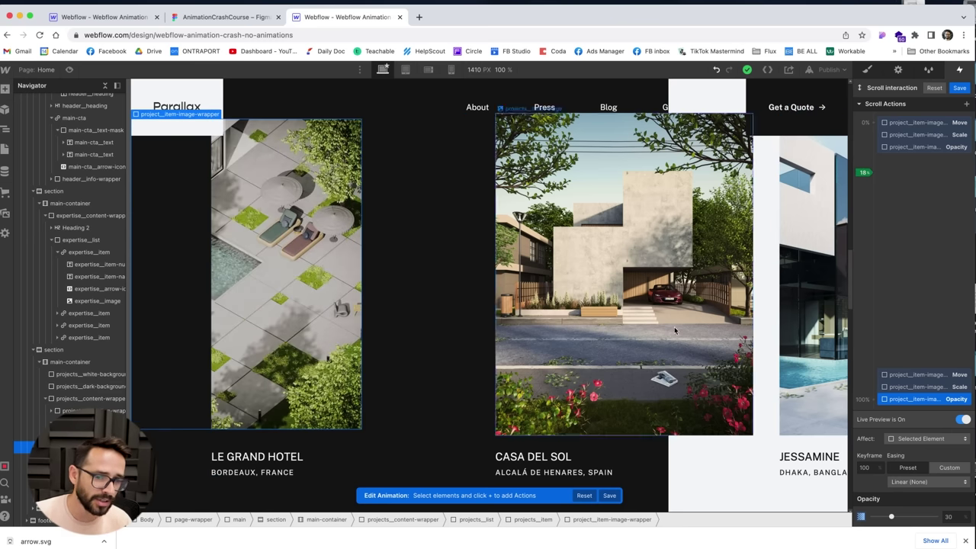
{"action": "left_click_drag", "start_coordinate": [940, 401], "coordinate": [926, 256]}
{"action": "left_click_drag", "start_coordinate": [927, 402], "coordinate": [934, 249]}
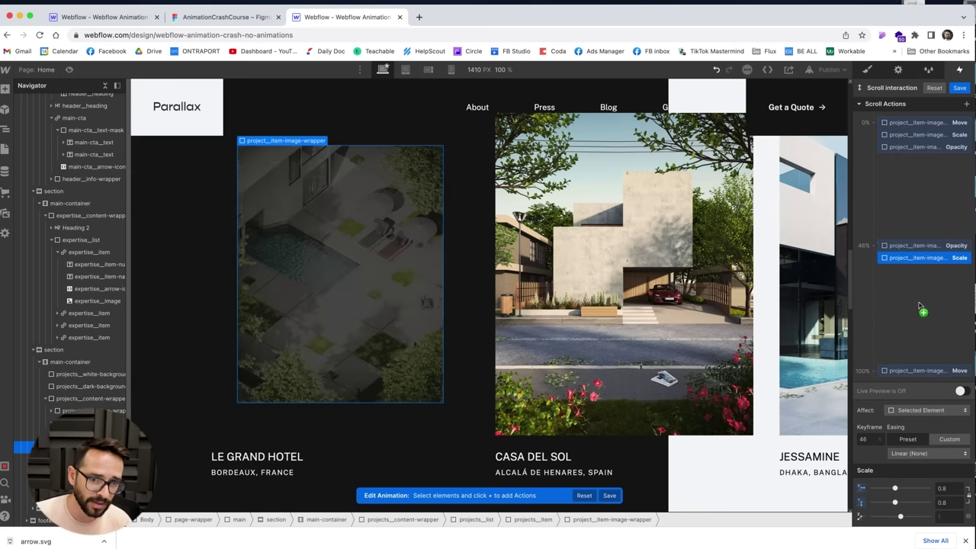
Step: Preview the animation live and examine how the first project's image moves, shrinks and fades relative to its title while scrolling
{"action": "left_click", "coordinate": [960, 391]}
{"action": "scroll", "coordinate": [532, 207], "scroll_direction": "up", "scroll_amount": 5}
{"action": "scroll", "coordinate": [531, 207], "scroll_direction": "down", "scroll_amount": 5}
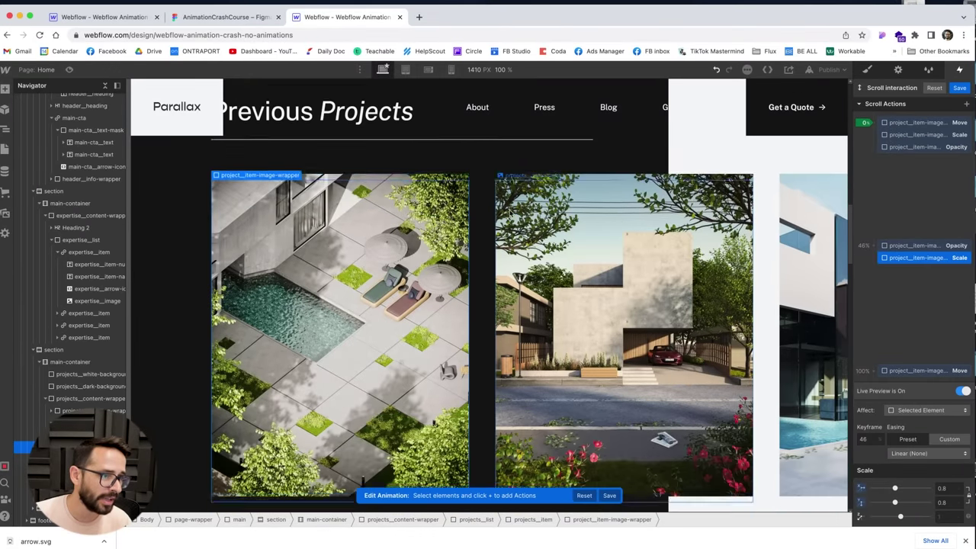
{"action": "scroll", "coordinate": [424, 226], "scroll_direction": "down", "scroll_amount": 3}
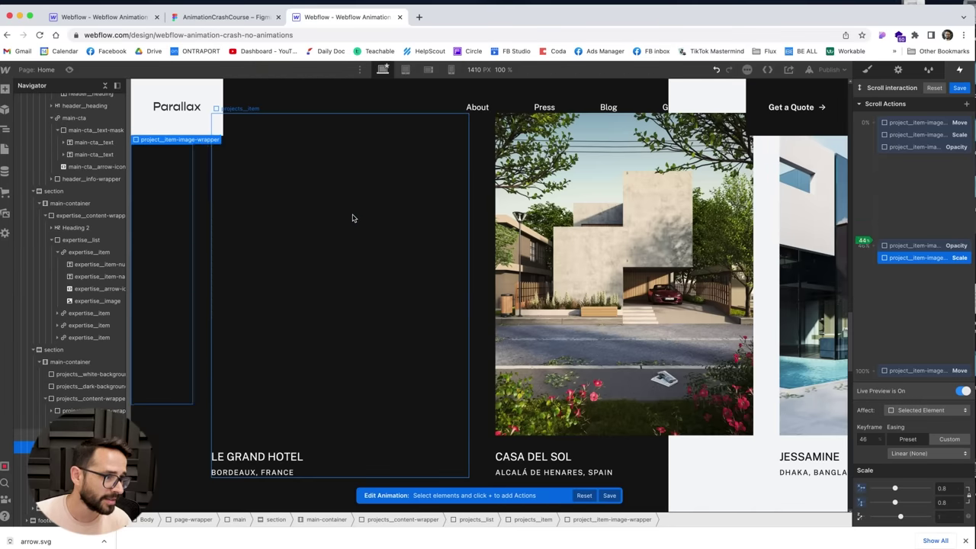
{"action": "scroll", "coordinate": [352, 217], "scroll_direction": "up", "scroll_amount": 10}
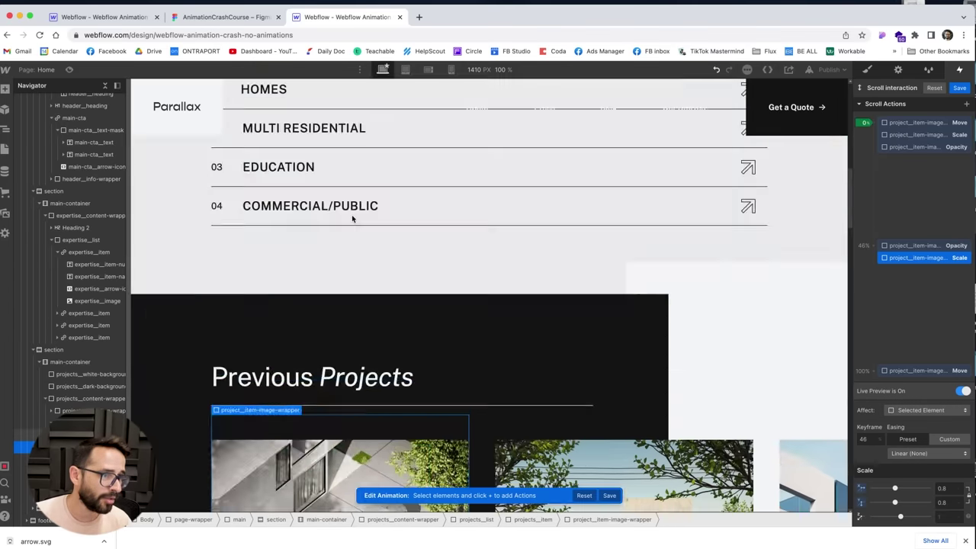
{"action": "scroll", "coordinate": [351, 217], "scroll_direction": "down", "scroll_amount": 10}
{"action": "scroll", "coordinate": [418, 252], "scroll_direction": "down", "scroll_amount": 3}
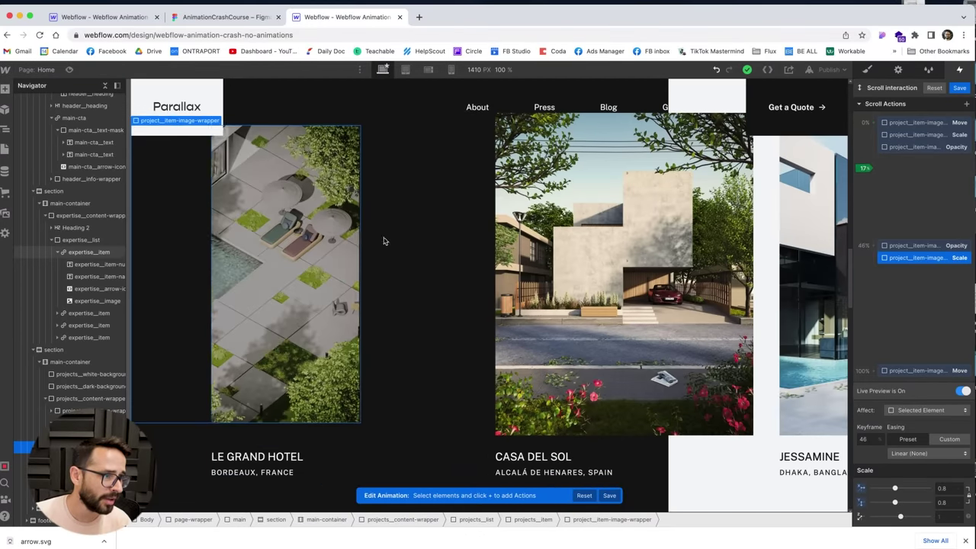
{"action": "scroll", "coordinate": [543, 238], "scroll_direction": "up", "scroll_amount": 3}
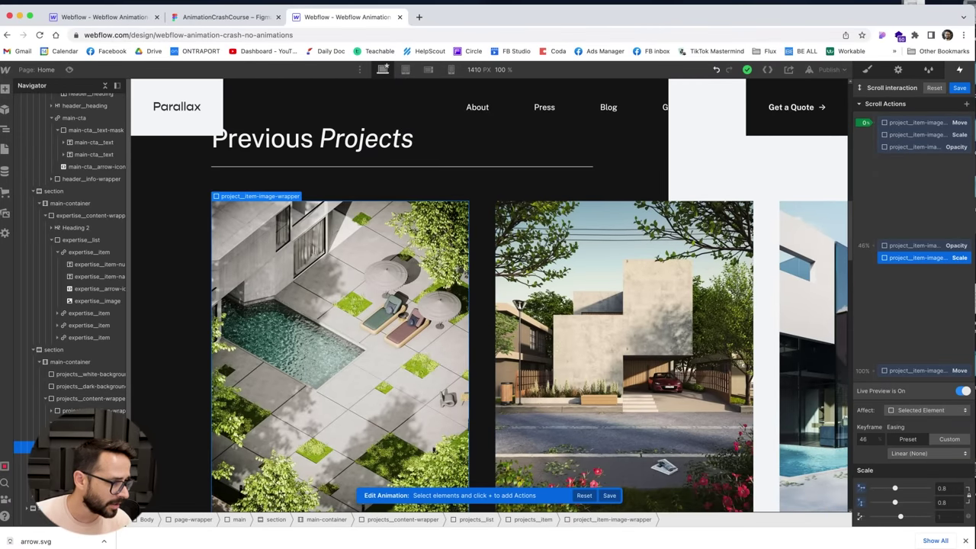
{"action": "scroll", "coordinate": [514, 234], "scroll_direction": "down", "scroll_amount": 2}
{"action": "left_click", "coordinate": [513, 234]}
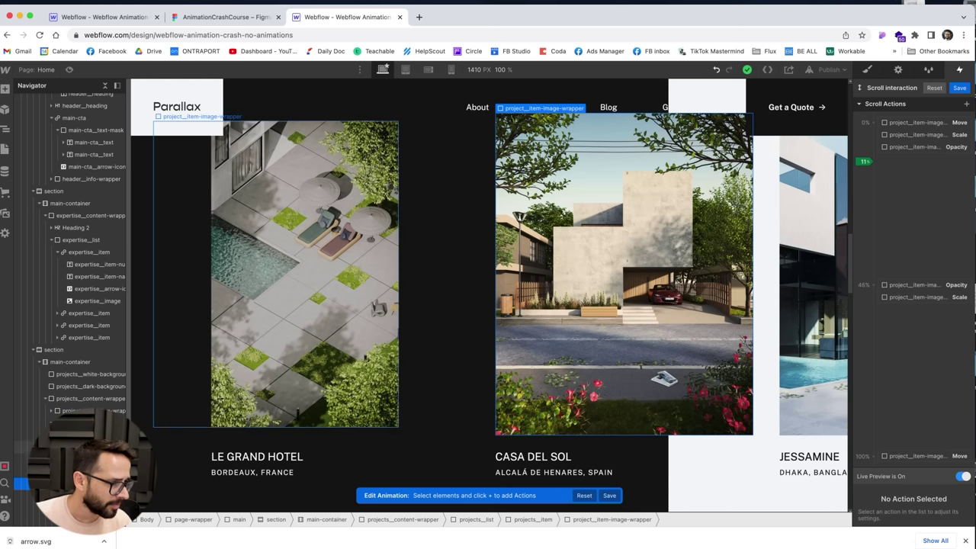
{"action": "scroll", "coordinate": [472, 340], "scroll_direction": "up", "scroll_amount": 3}
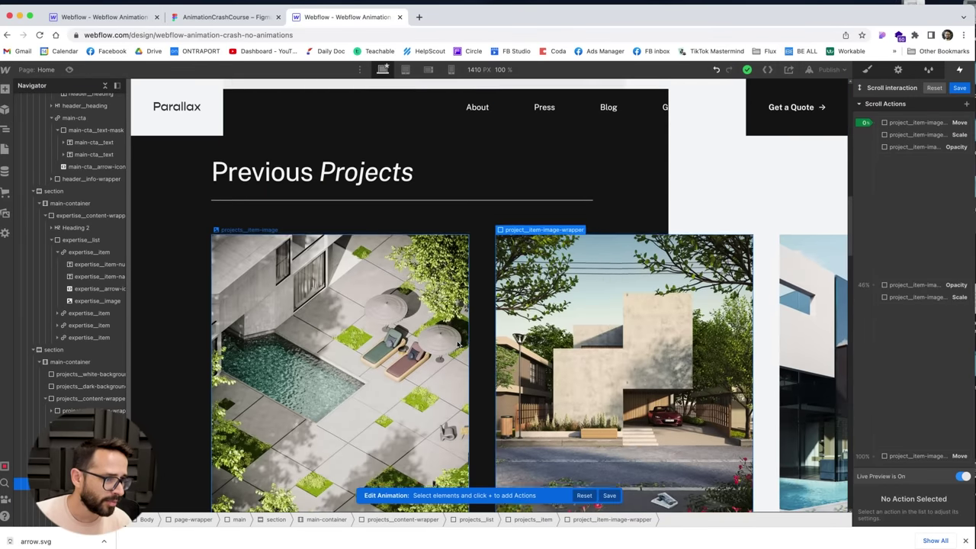
{"action": "scroll", "coordinate": [458, 346], "scroll_direction": "up", "scroll_amount": 2}
{"action": "scroll", "coordinate": [381, 259], "scroll_direction": "down", "scroll_amount": 4}
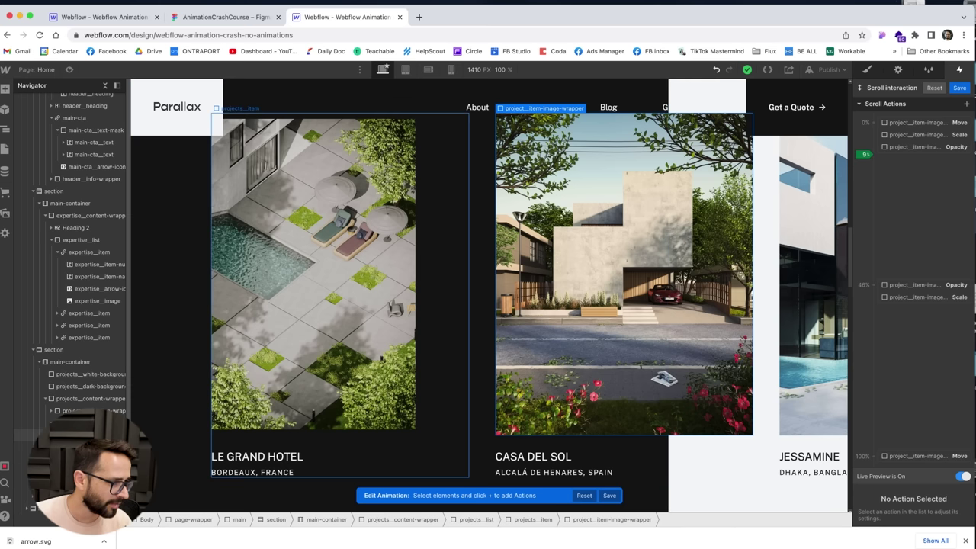
Step: Change the target of the 0% Move, Scale and Opacity actions to the first project's projects__item block
{"action": "left_click", "coordinate": [443, 305]}
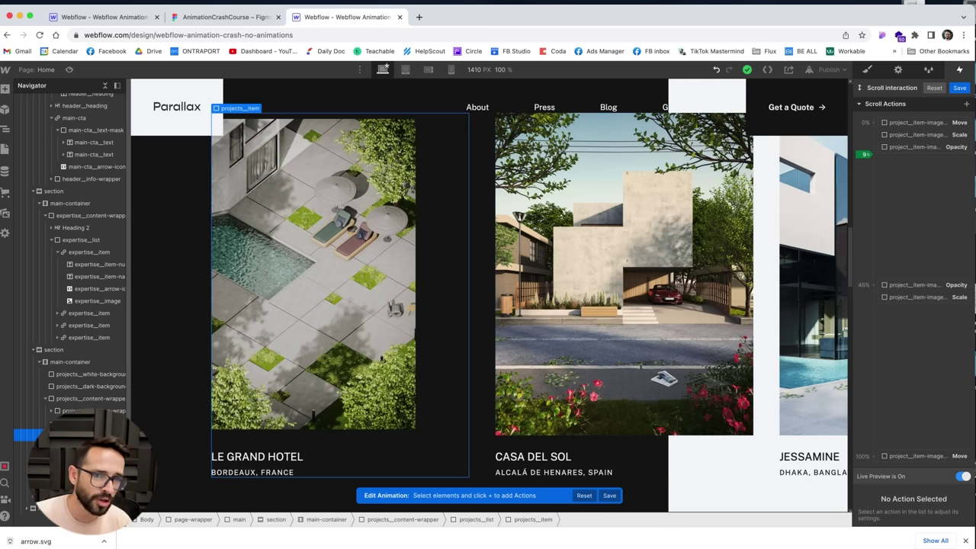
{"action": "left_click", "coordinate": [926, 123]}
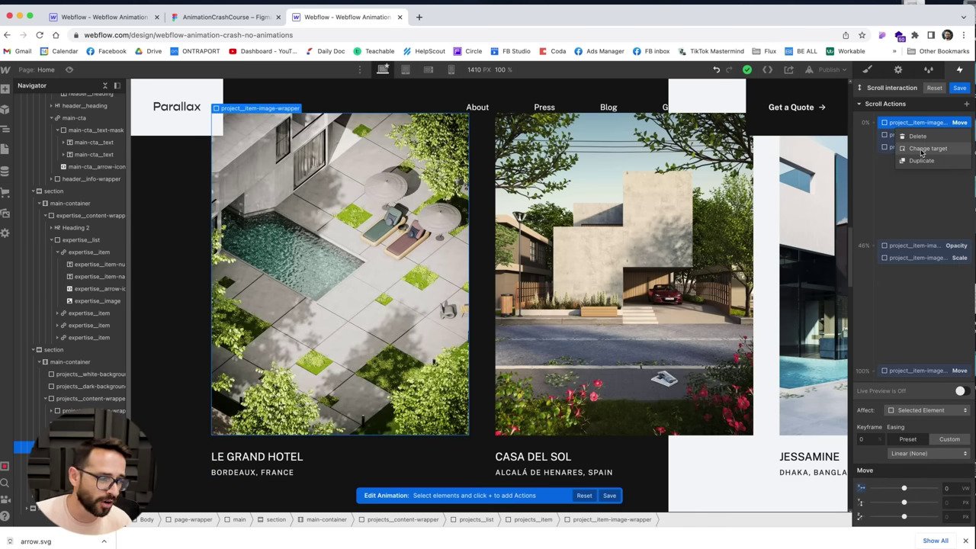
{"action": "left_click", "coordinate": [353, 296]}
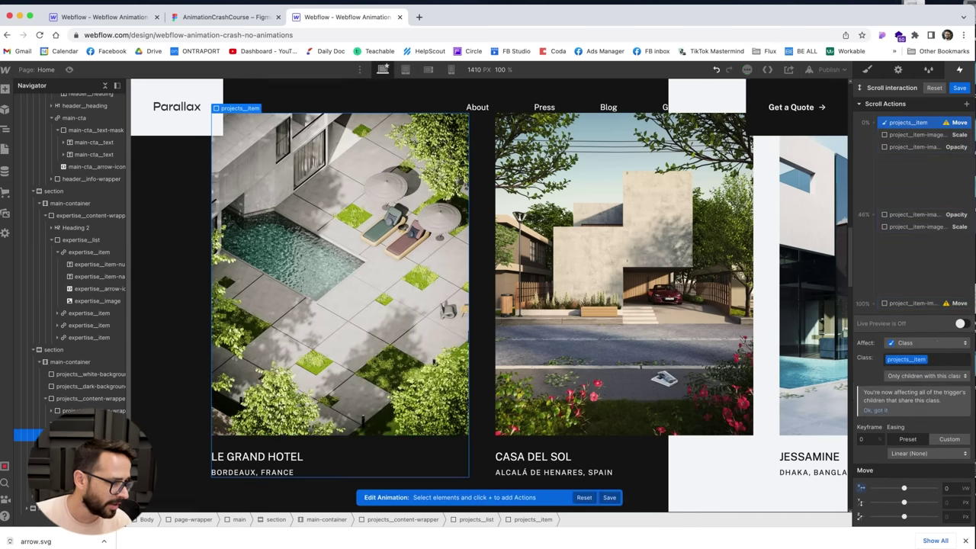
{"action": "right_click", "coordinate": [936, 135]}
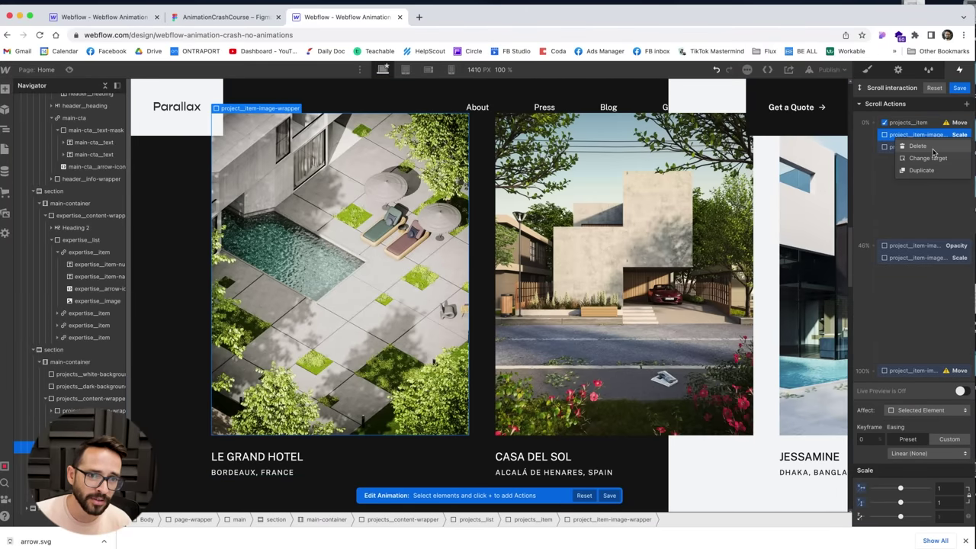
{"action": "left_click", "coordinate": [929, 157]}
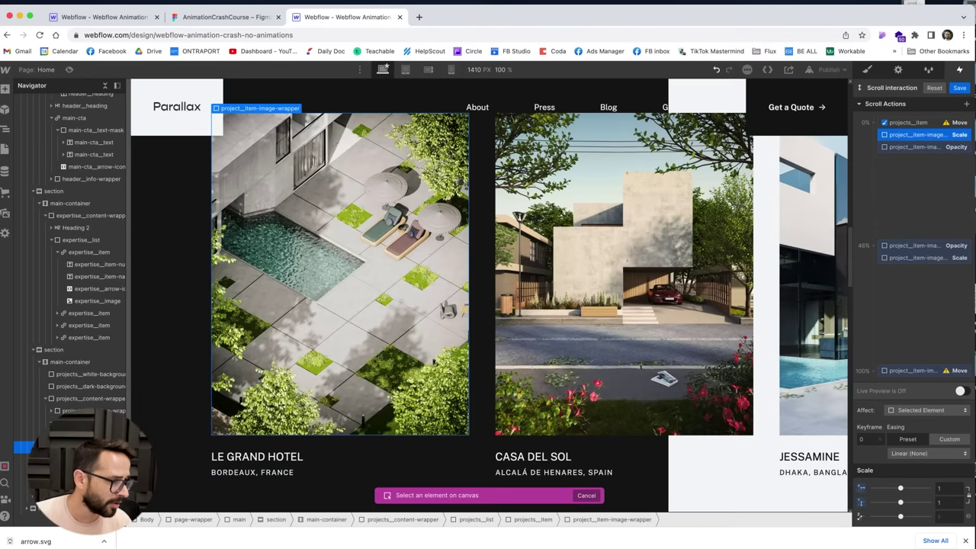
{"action": "left_click", "coordinate": [320, 457]}
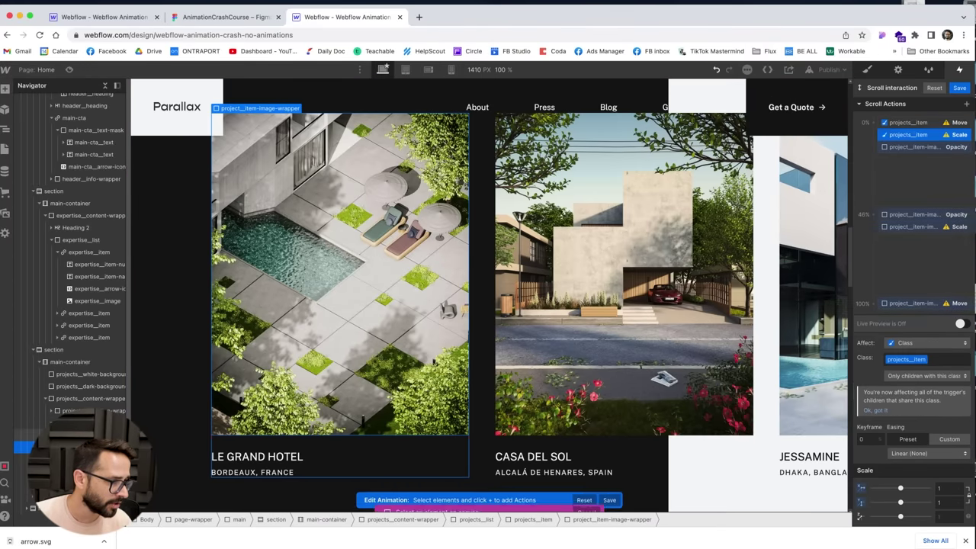
{"action": "right_click", "coordinate": [942, 147]}
{"action": "left_click", "coordinate": [932, 169]}
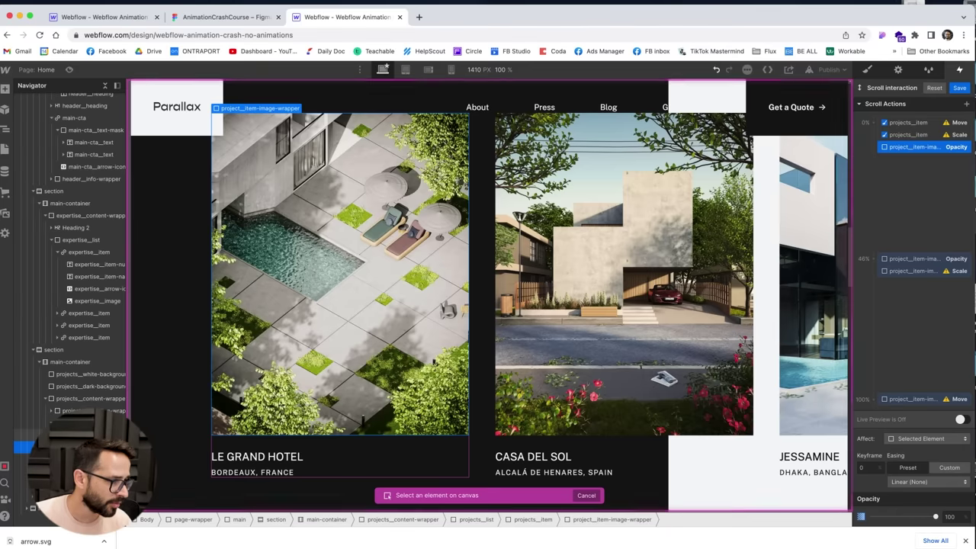
{"action": "left_click", "coordinate": [328, 457]}
Step: Change the target of the 46% Opacity and Scale actions to the projects__item class
{"action": "left_click_drag", "start_coordinate": [912, 259], "coordinate": [900, 232]}
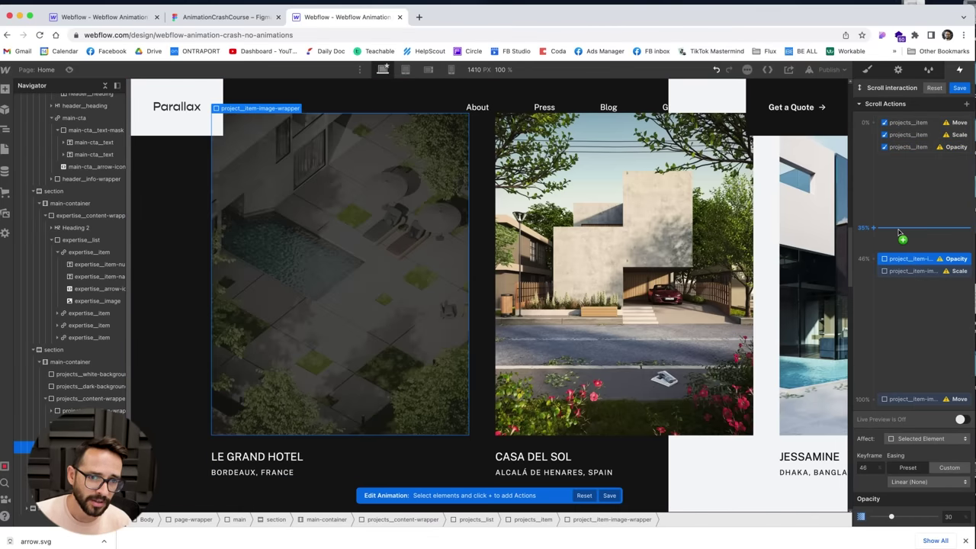
{"action": "right_click", "coordinate": [921, 258]}
{"action": "left_click", "coordinate": [925, 284]}
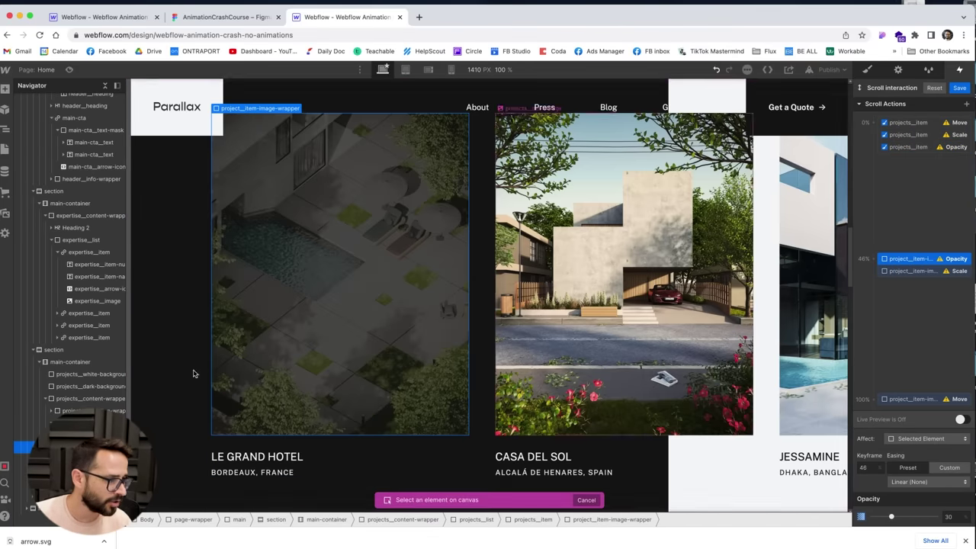
{"action": "left_click", "coordinate": [328, 458]}
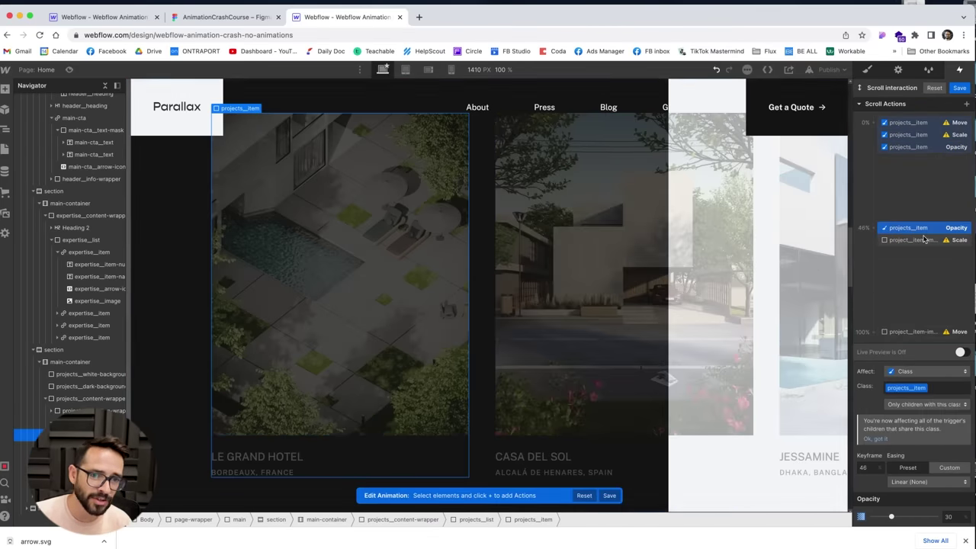
{"action": "left_click", "coordinate": [912, 258]}
{"action": "right_click", "coordinate": [923, 259]}
{"action": "left_click", "coordinate": [927, 287]}
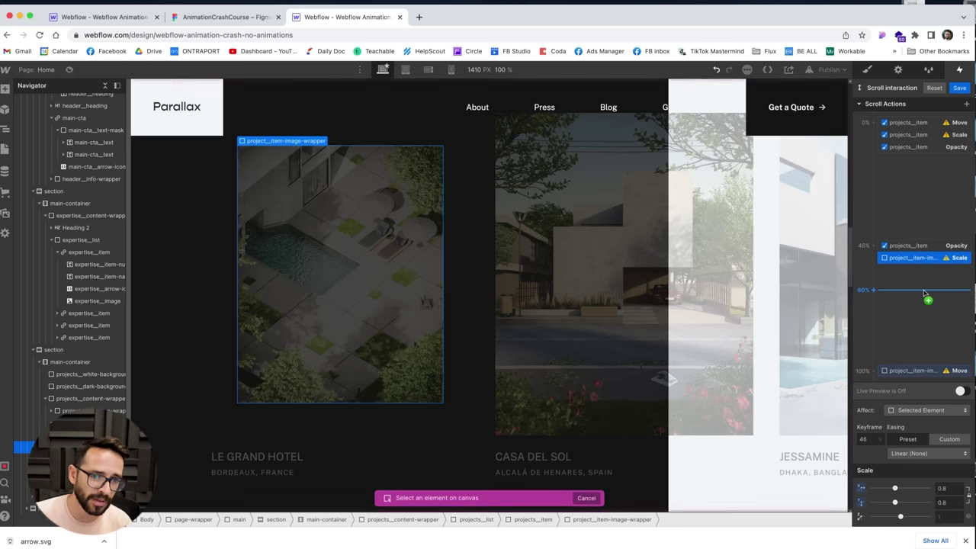
{"action": "left_click", "coordinate": [663, 379]}
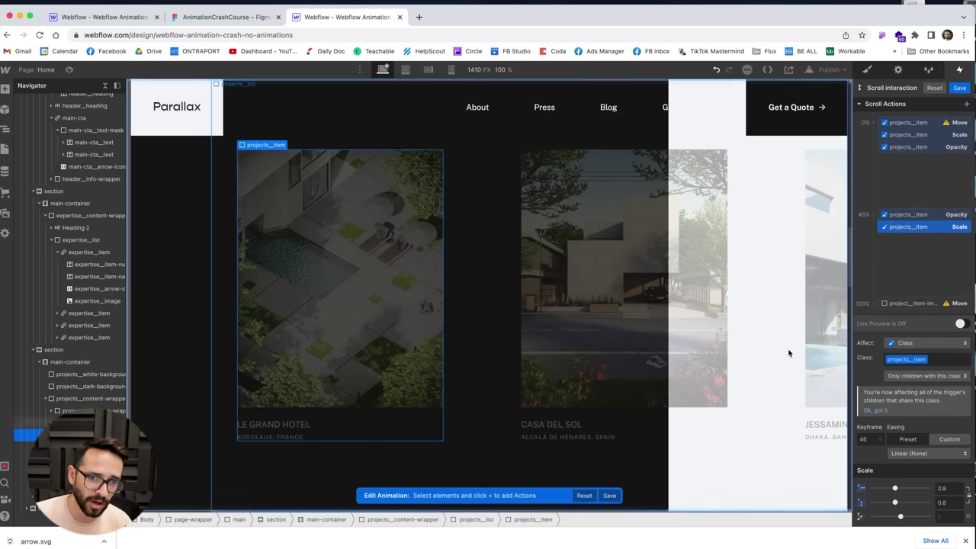
Step: Try to retarget the 100% Move action to the first project's item block
{"action": "left_click", "coordinate": [916, 370]}
{"action": "right_click", "coordinate": [913, 307]}
{"action": "right_click", "coordinate": [932, 372]}
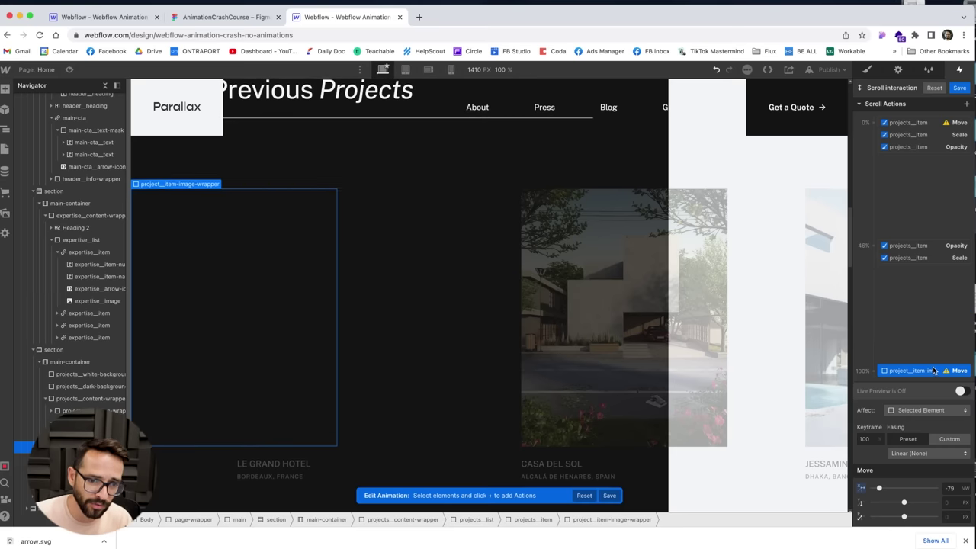
{"action": "right_click", "coordinate": [934, 373]}
{"action": "left_click", "coordinate": [929, 392]}
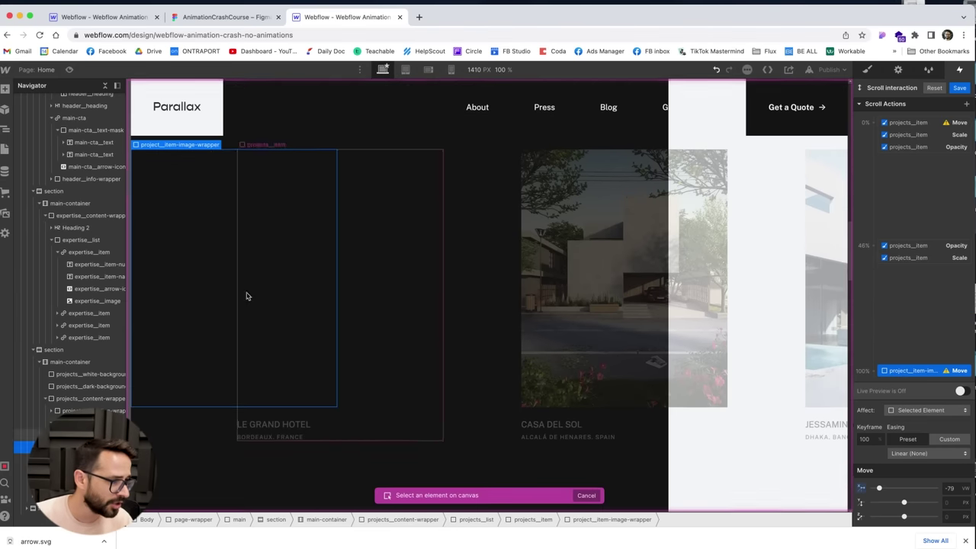
{"action": "left_click", "coordinate": [248, 296]}
Step: Change the target of the 100% Move action from projects__list to the projects__item block
{"action": "left_click", "coordinate": [908, 227]}
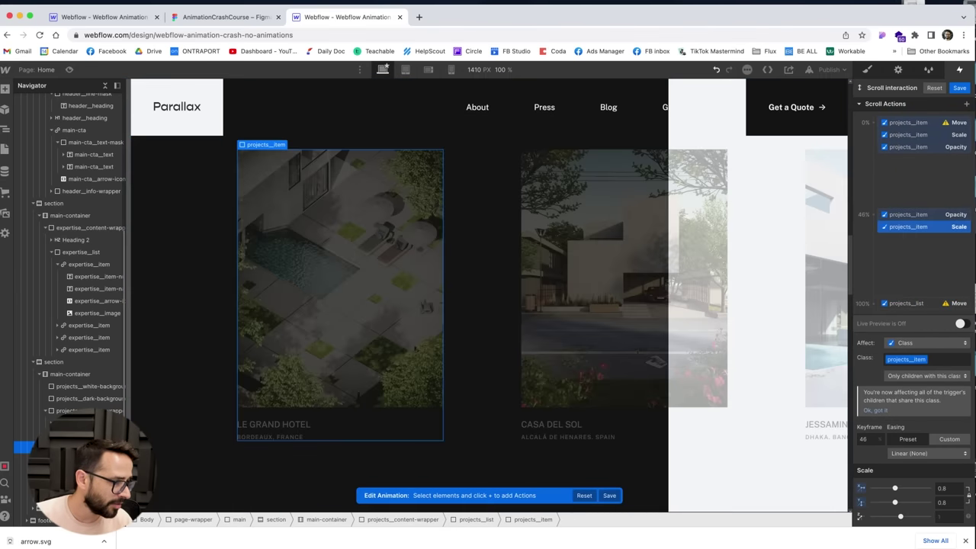
{"action": "left_click", "coordinate": [933, 303]}
{"action": "right_click", "coordinate": [930, 305]}
{"action": "left_click", "coordinate": [929, 325]}
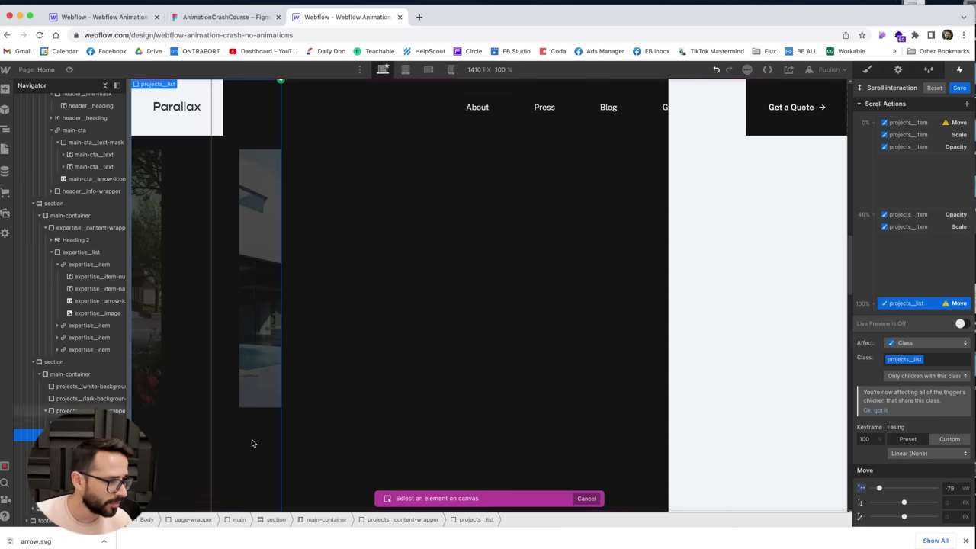
{"action": "left_click", "coordinate": [253, 440]}
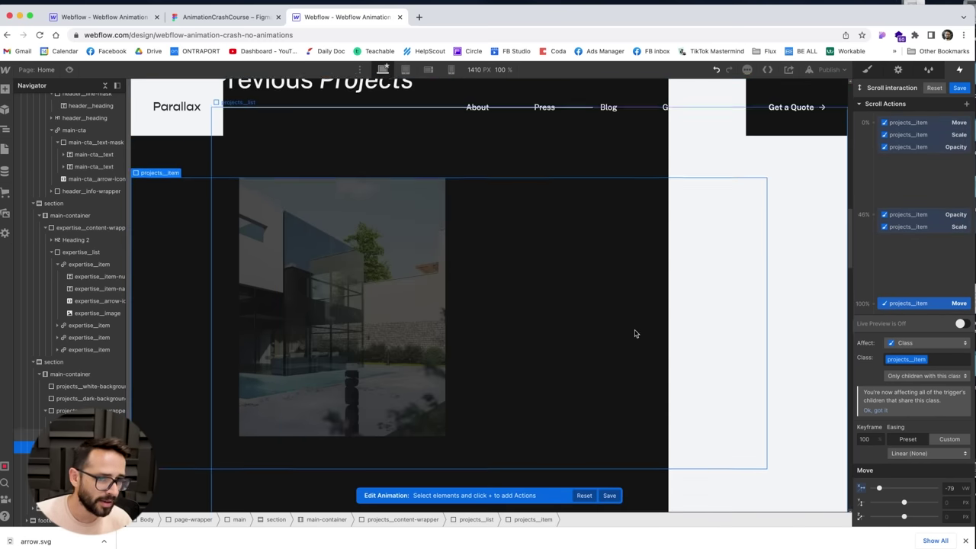
Step: Set the projects__item actions to affect the Selected Element instead of the class, and preview the scroll animation live
{"action": "left_click", "coordinate": [960, 325]}
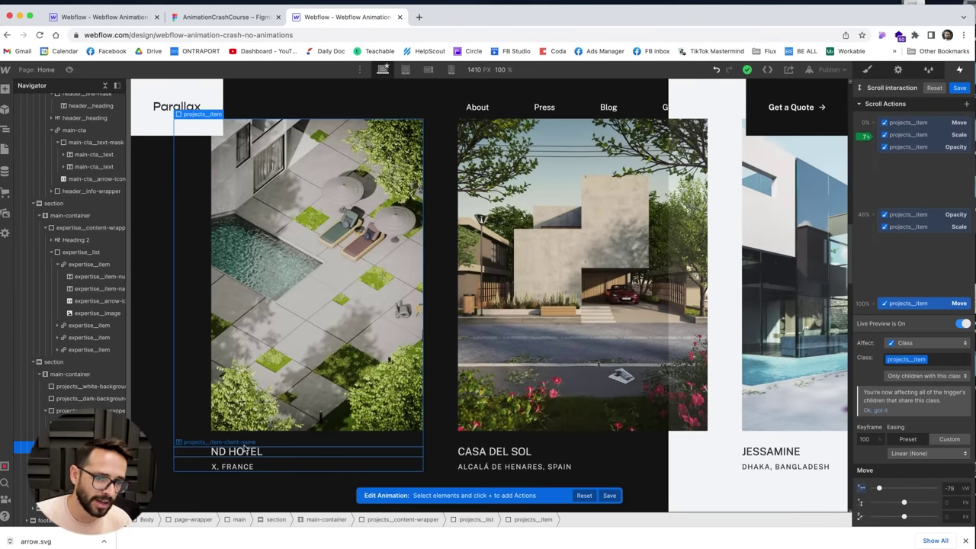
{"action": "left_click", "coordinate": [908, 344]}
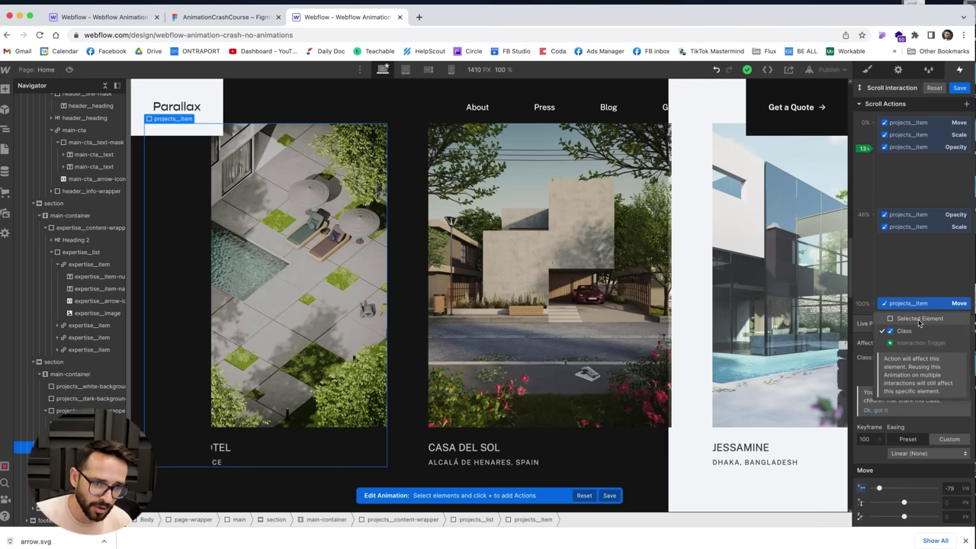
{"action": "left_click", "coordinate": [919, 323]}
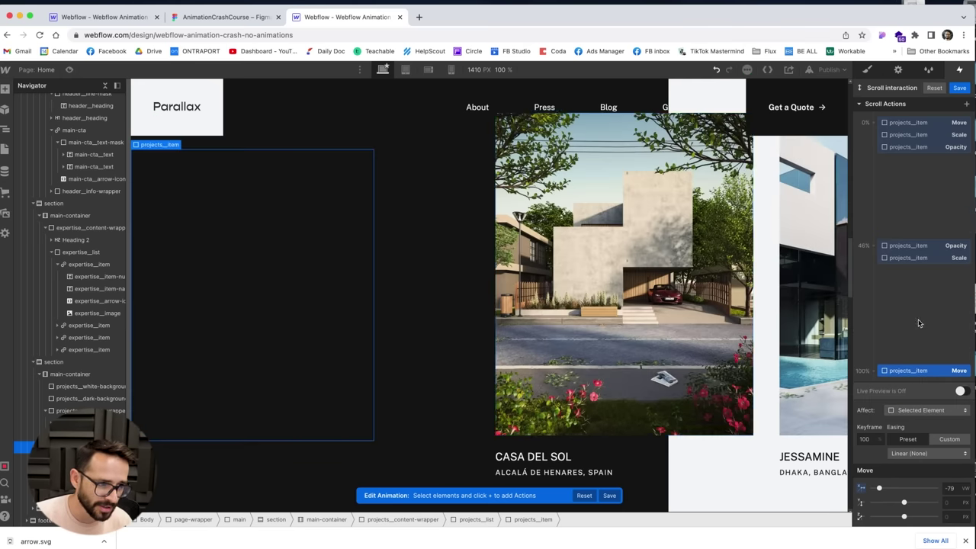
{"action": "left_click", "coordinate": [962, 392]}
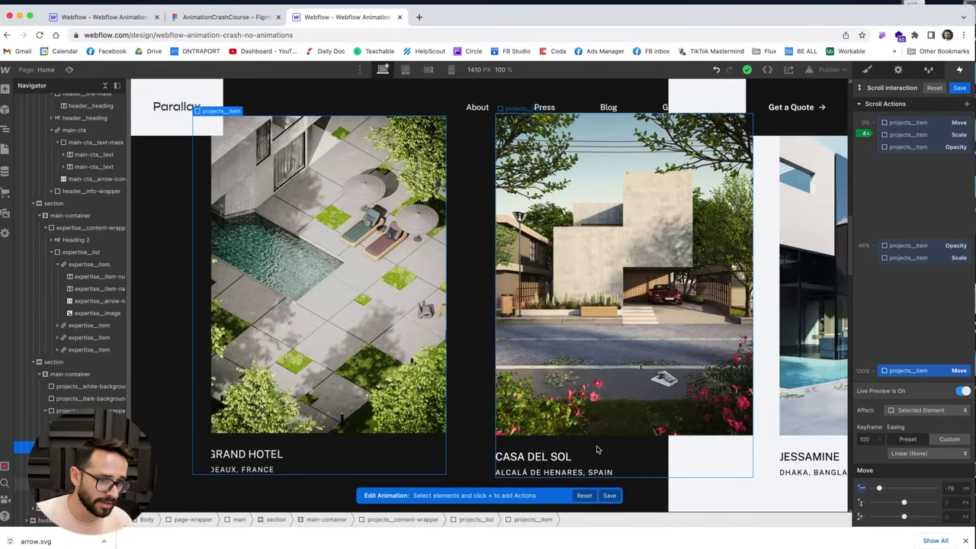
Step: Duplicate the 0% Move action and retarget the copy to the Casa del Sol projects__item block
{"action": "left_click", "coordinate": [907, 124]}
{"action": "right_click", "coordinate": [914, 125]}
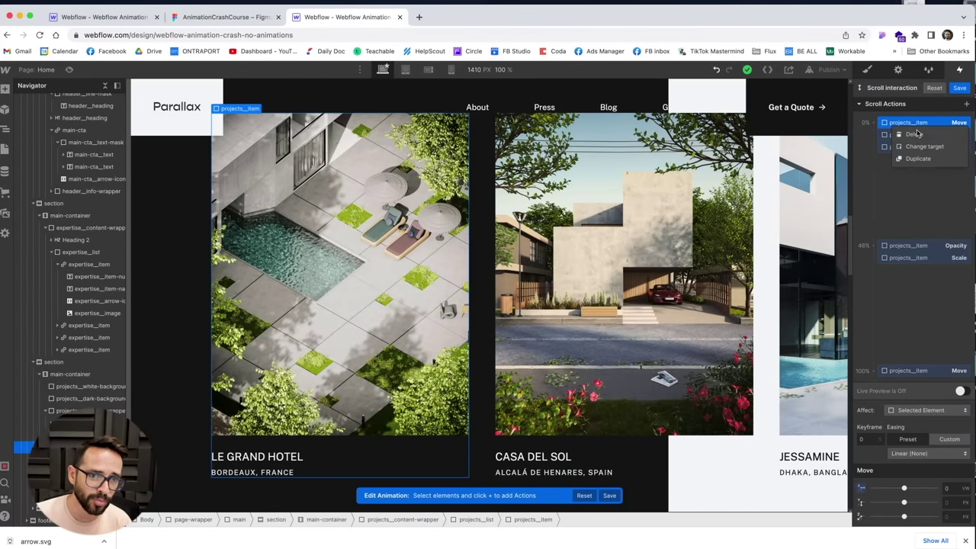
{"action": "left_click", "coordinate": [919, 159]}
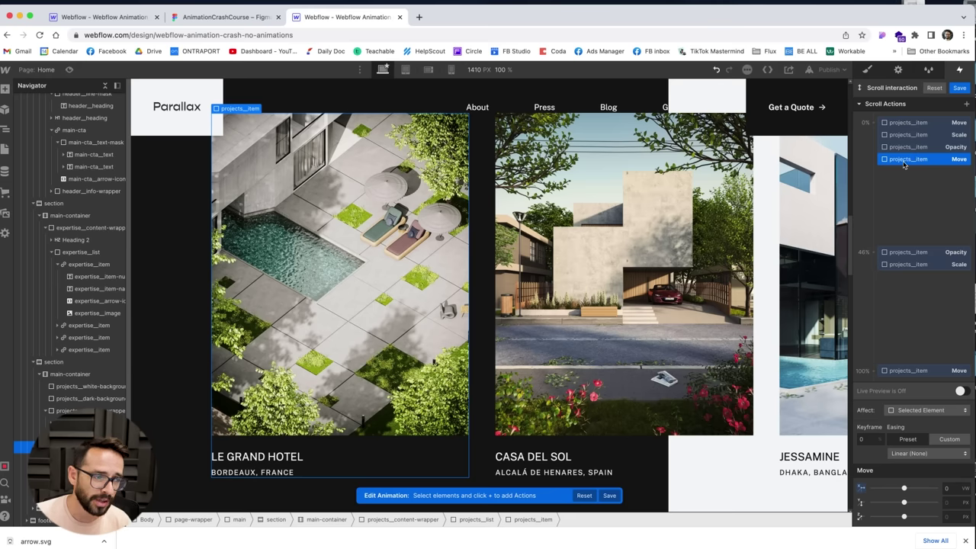
{"action": "right_click", "coordinate": [923, 159]}
{"action": "left_click", "coordinate": [927, 185]}
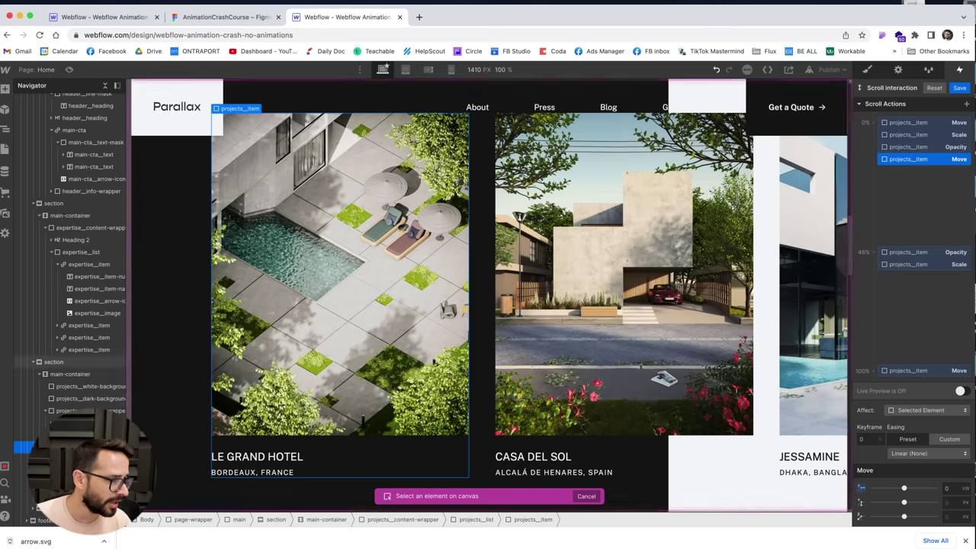
{"action": "left_click", "coordinate": [534, 118]}
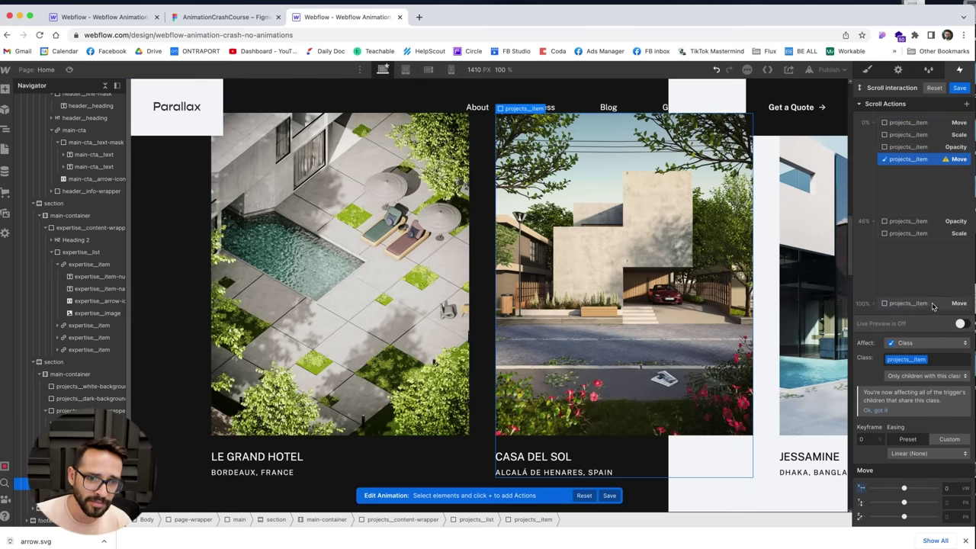
Step: Duplicate the 100% Move action and retarget the copy to the second project's projects__item block
{"action": "left_click", "coordinate": [932, 304]}
{"action": "right_click", "coordinate": [927, 372]}
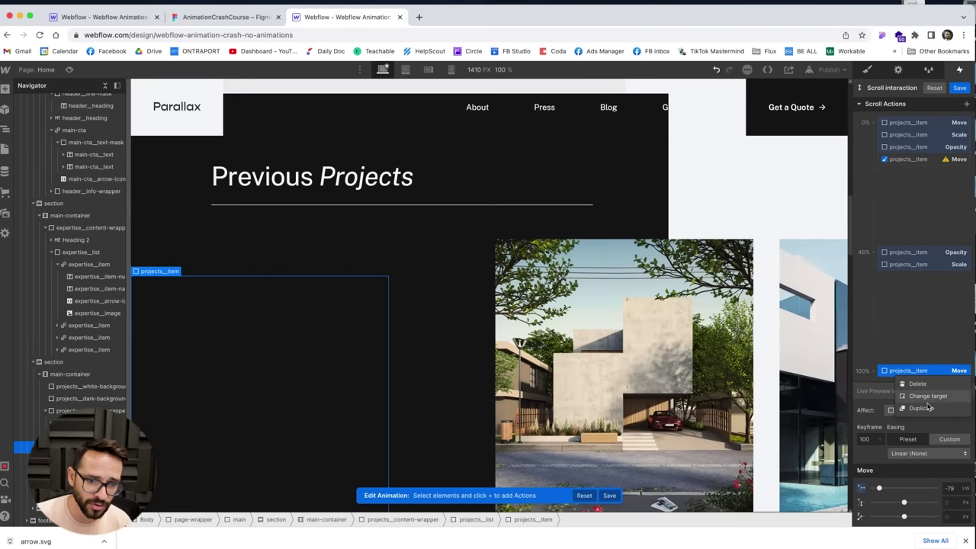
{"action": "left_click", "coordinate": [922, 408]}
{"action": "right_click", "coordinate": [937, 372]}
{"action": "left_click", "coordinate": [932, 397]}
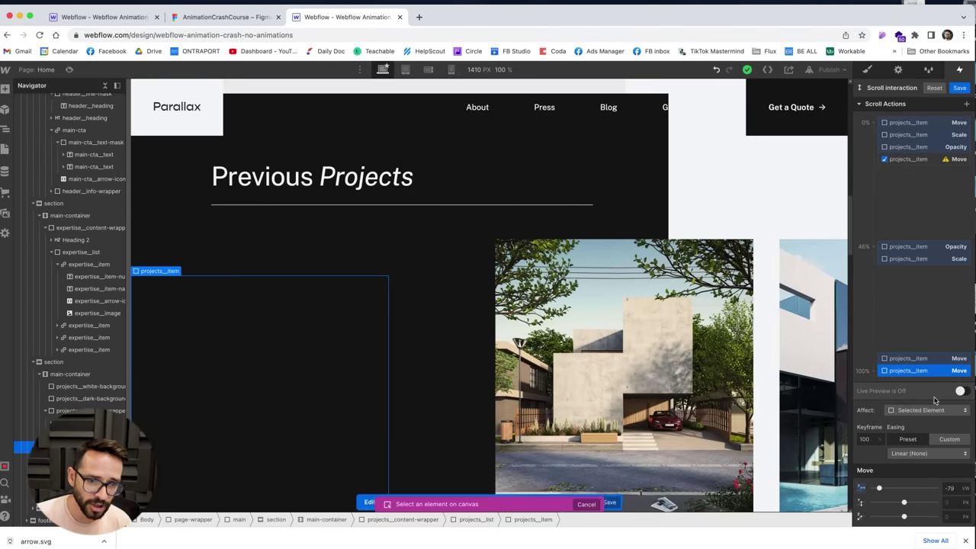
{"action": "left_click", "coordinate": [555, 362]}
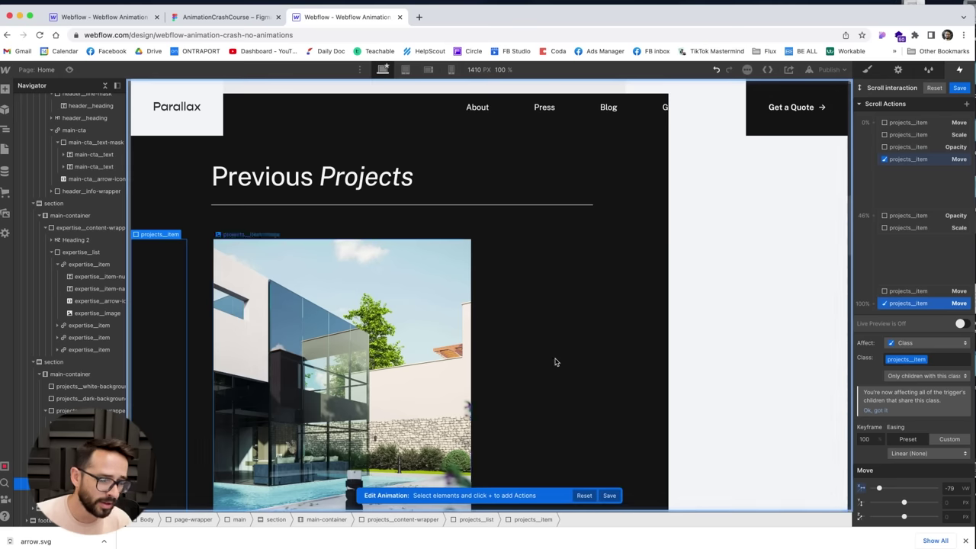
Step: Preview the scroll animation live and examine how the first two project items move relative to each other
{"action": "left_click", "coordinate": [960, 323]}
{"action": "scroll", "coordinate": [527, 205], "scroll_direction": "down", "scroll_amount": 3}
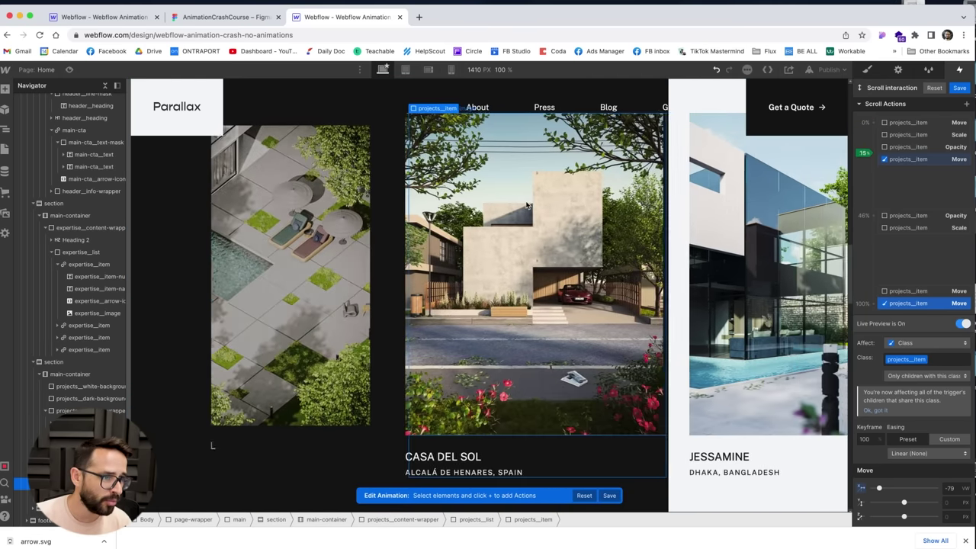
{"action": "scroll", "coordinate": [343, 226], "scroll_direction": "down", "scroll_amount": 5}
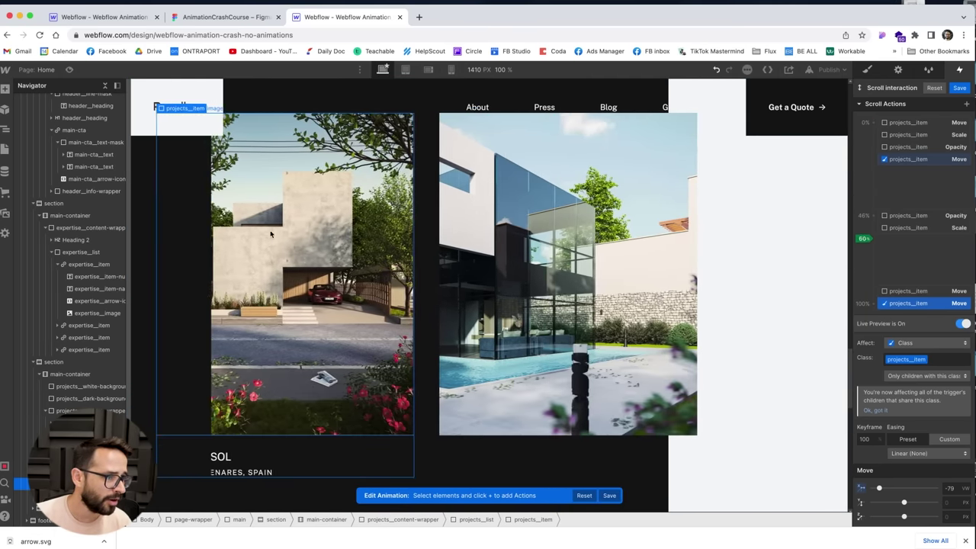
{"action": "scroll", "coordinate": [418, 268], "scroll_direction": "up", "scroll_amount": 5}
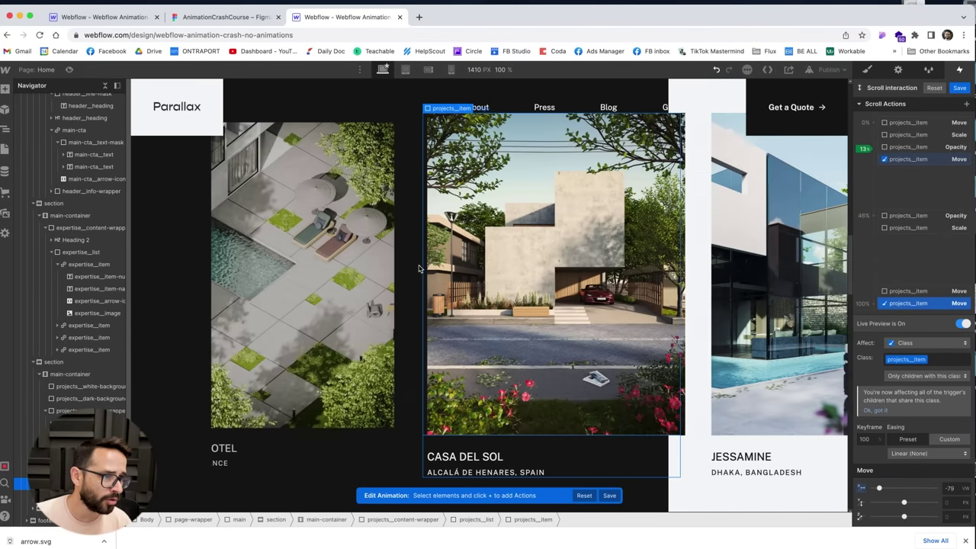
{"action": "scroll", "coordinate": [419, 268], "scroll_direction": "up", "scroll_amount": 3}
{"action": "scroll", "coordinate": [245, 188], "scroll_direction": "down", "scroll_amount": 3}
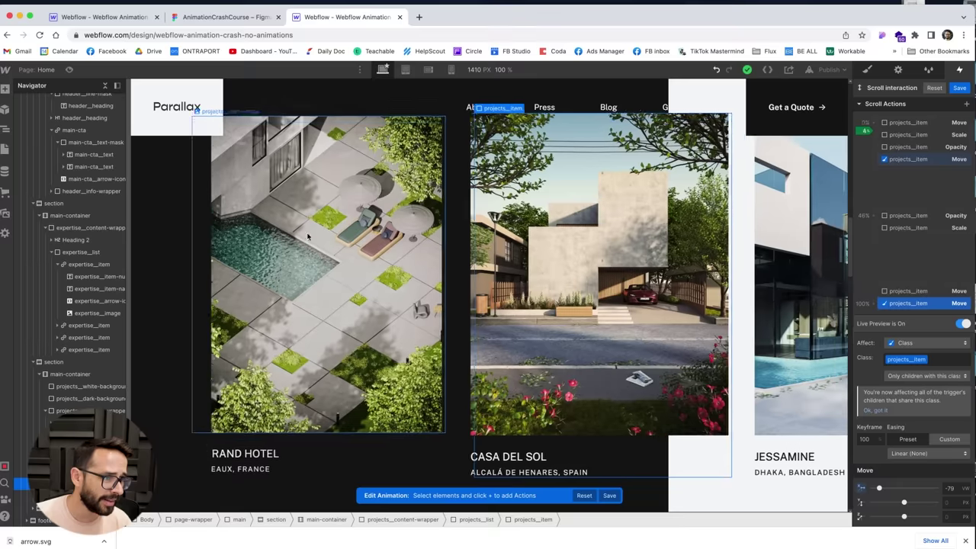
{"action": "scroll", "coordinate": [381, 198], "scroll_direction": "up", "scroll_amount": 2}
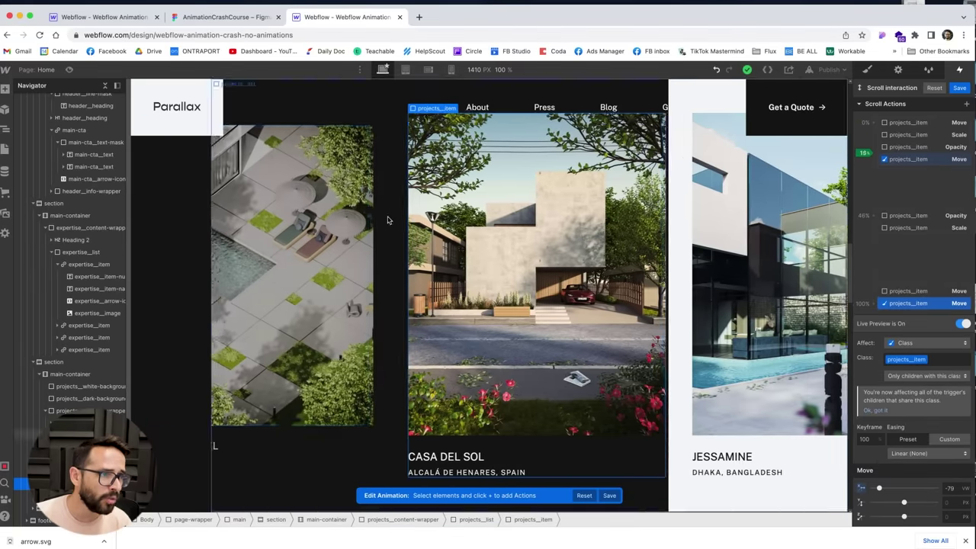
{"action": "scroll", "coordinate": [518, 206], "scroll_direction": "down", "scroll_amount": 2}
{"action": "scroll", "coordinate": [458, 219], "scroll_direction": "up", "scroll_amount": 1}
{"action": "scroll", "coordinate": [427, 216], "scroll_direction": "down", "scroll_amount": 3}
{"action": "scroll", "coordinate": [457, 229], "scroll_direction": "down", "scroll_amount": 3}
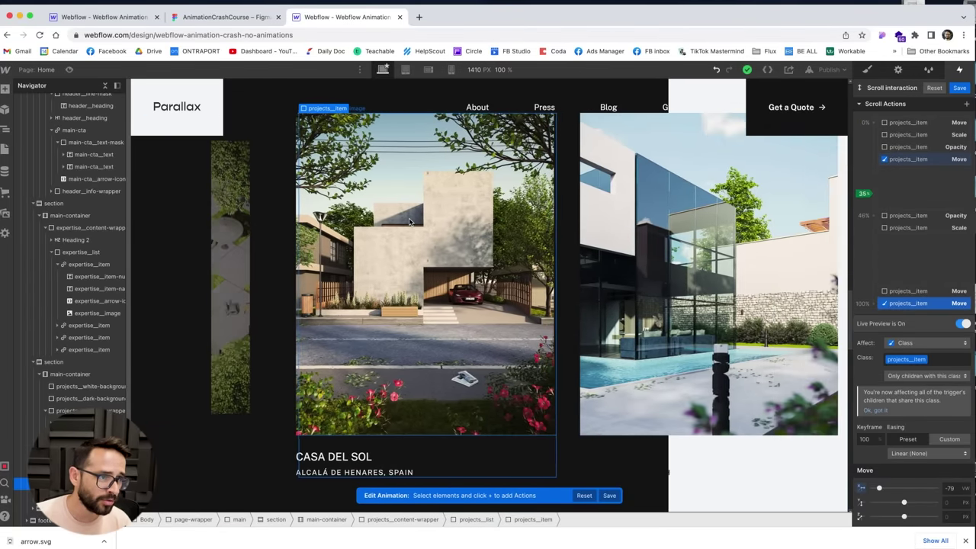
{"action": "scroll", "coordinate": [383, 218], "scroll_direction": "down", "scroll_amount": 2}
{"action": "scroll", "coordinate": [383, 218], "scroll_direction": "up", "scroll_amount": 2}
{"action": "scroll", "coordinate": [384, 218], "scroll_direction": "down", "scroll_amount": 2}
{"action": "scroll", "coordinate": [384, 218], "scroll_direction": "up", "scroll_amount": 2}
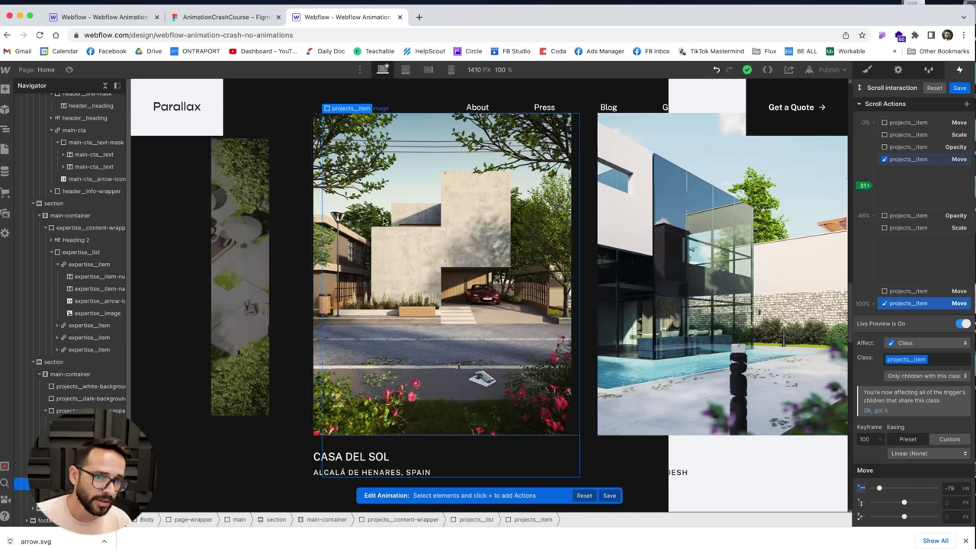
Step: Add a 46% Opacity action for the Casa del Sol item by duplicating and retargeting the first project's 0% Opacity action
{"action": "left_click", "coordinate": [922, 149]}
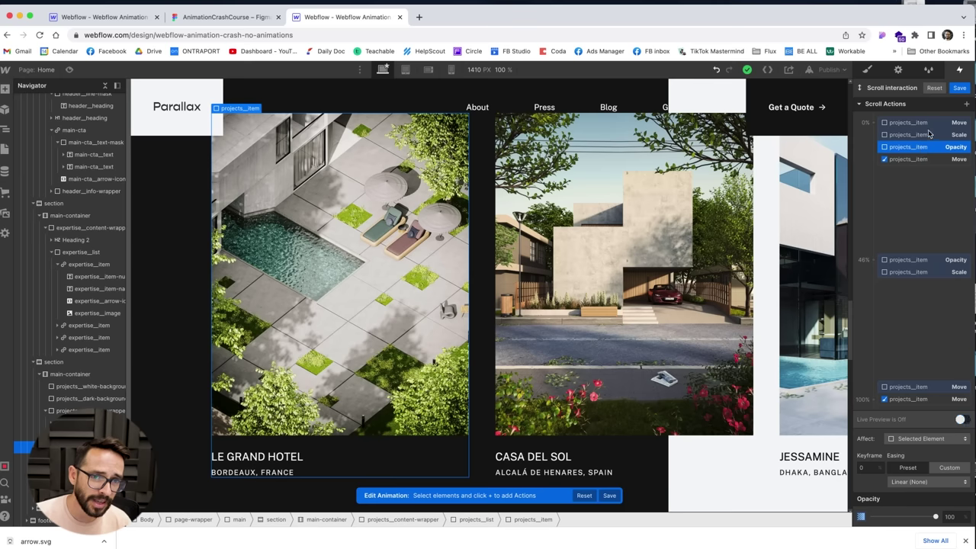
{"action": "right_click", "coordinate": [919, 151]}
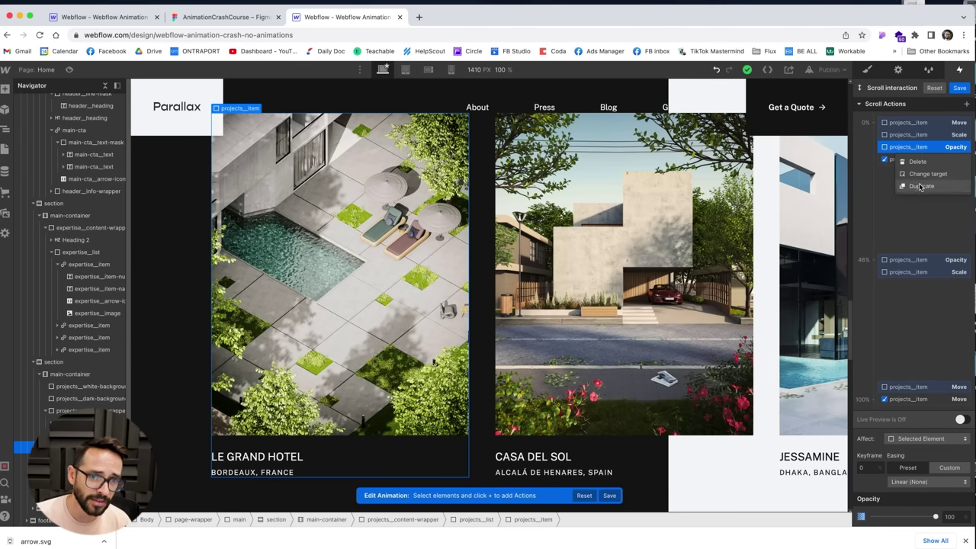
{"action": "left_click", "coordinate": [922, 186]}
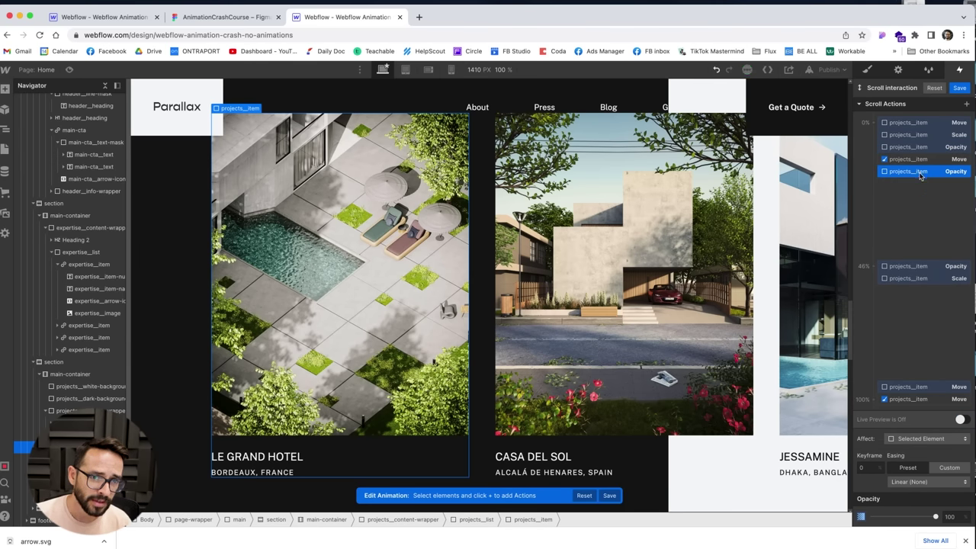
{"action": "right_click", "coordinate": [921, 176]}
{"action": "left_click", "coordinate": [927, 199]}
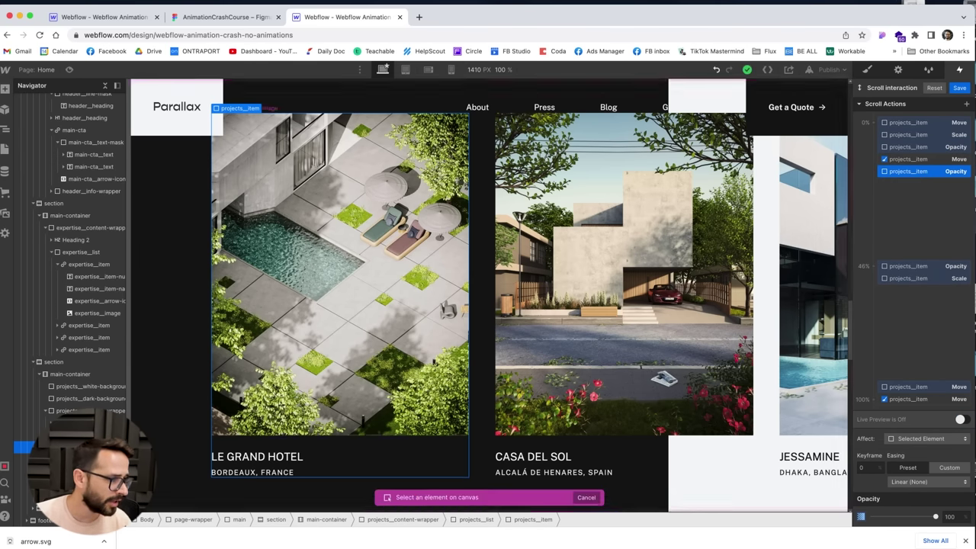
{"action": "left_click", "coordinate": [717, 175]}
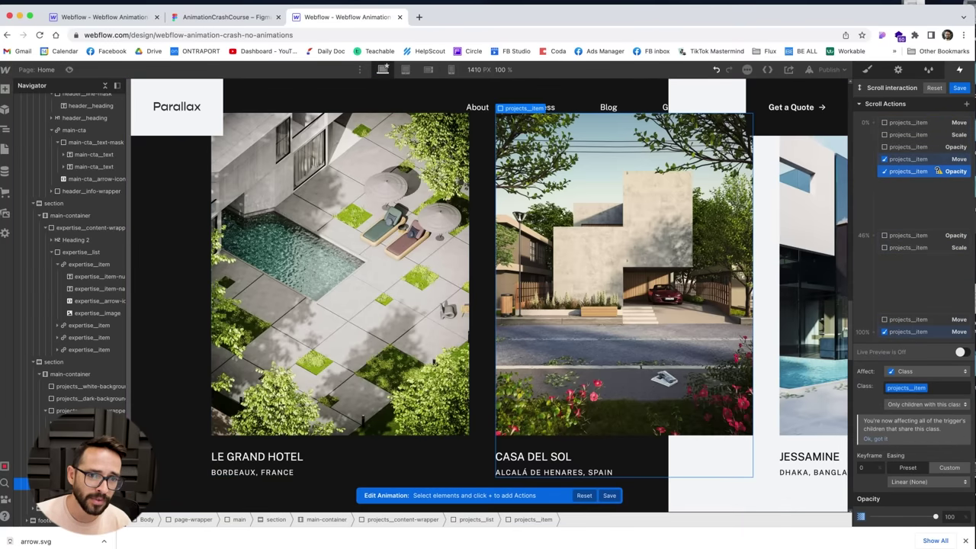
{"action": "left_click_drag", "start_coordinate": [918, 234], "coordinate": [923, 247]}
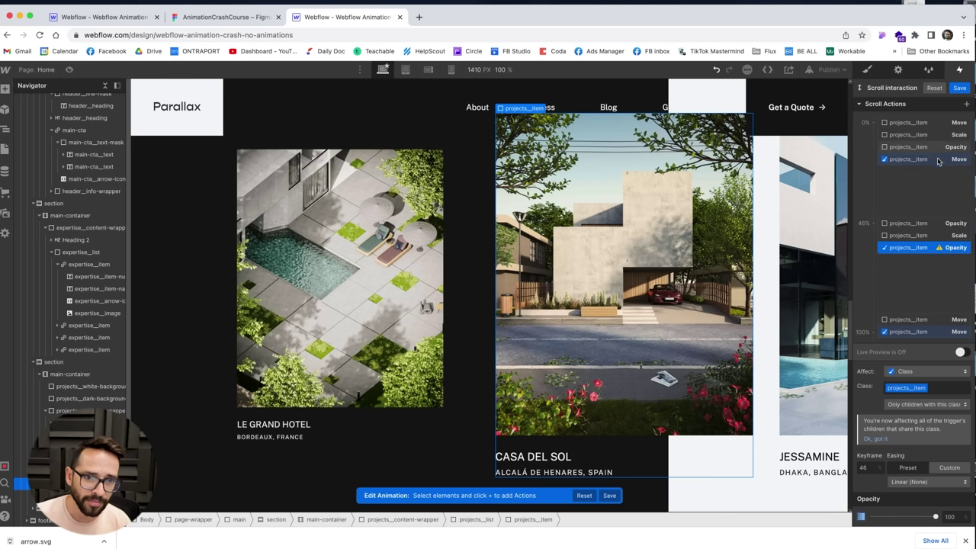
Step: Add a 46% Scale action for the Casa del Sol item by duplicating and retargeting the first project's 0% Scale action
{"action": "left_click", "coordinate": [923, 138]}
{"action": "key", "text": "super+v"}
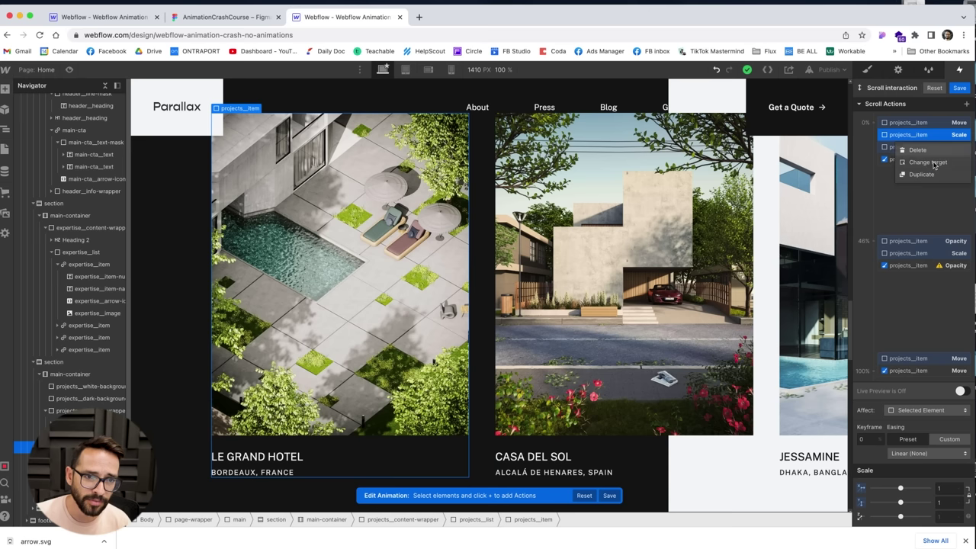
{"action": "right_click", "coordinate": [932, 174]}
{"action": "left_click", "coordinate": [924, 202]}
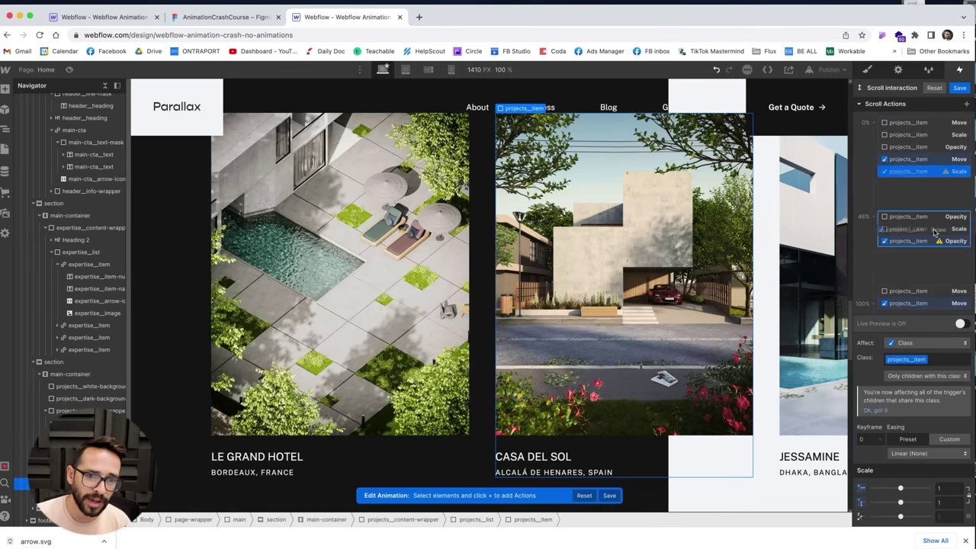
{"action": "left_click_drag", "start_coordinate": [935, 232], "coordinate": [935, 238]}
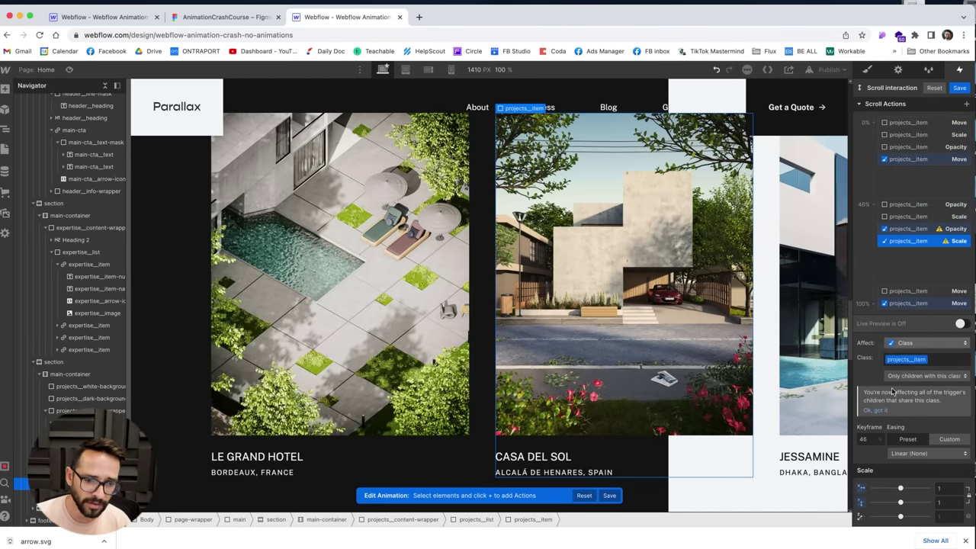
Step: Duplicate the second project's 46% Scale action to the 100% keyframe and set its X and Y scale to 0.8
{"action": "right_click", "coordinate": [940, 242]}
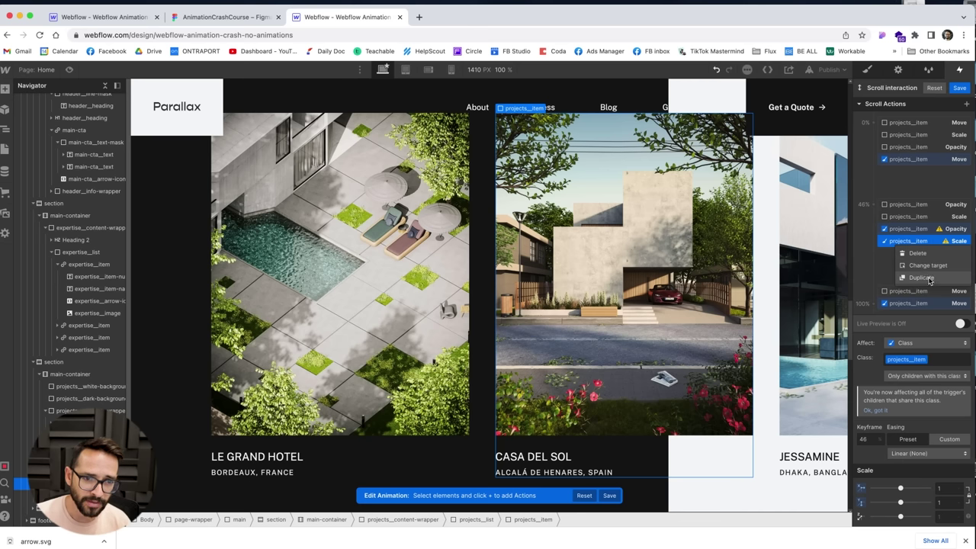
{"action": "left_click", "coordinate": [922, 277]}
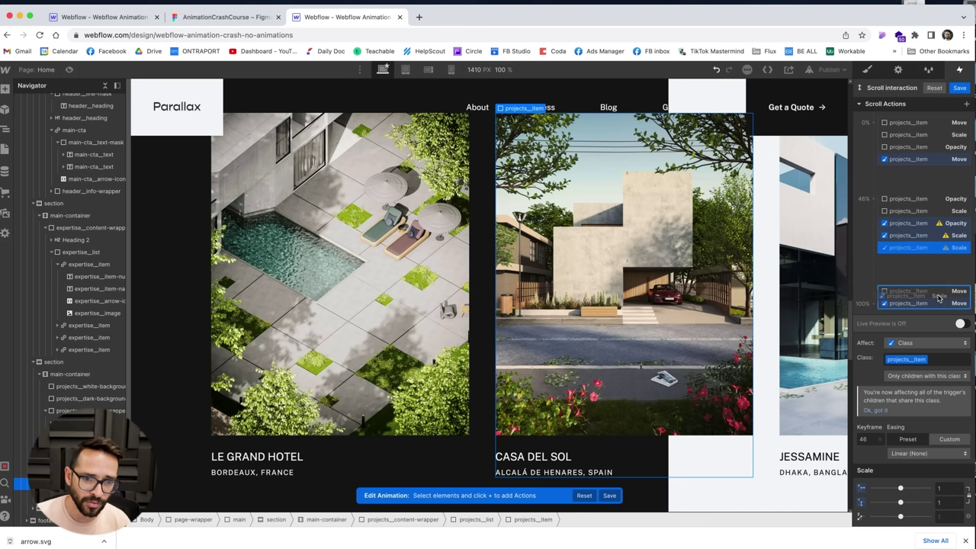
{"action": "left_click_drag", "start_coordinate": [939, 298], "coordinate": [942, 299]}
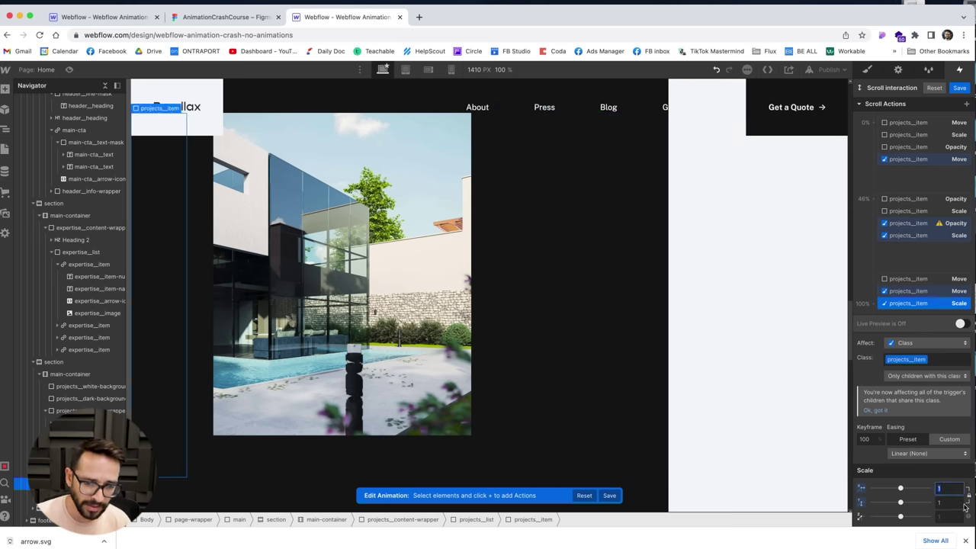
{"action": "key", "text": "Tab"}
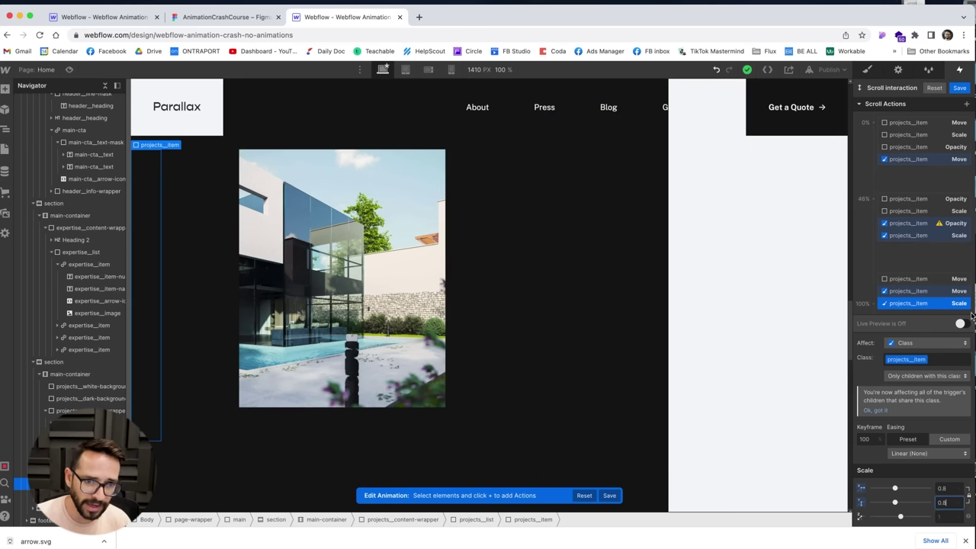
Step: Duplicate the second project's 46% Opacity action to the 100% keyframe and set its opacity to 30%
{"action": "right_click", "coordinate": [916, 226]}
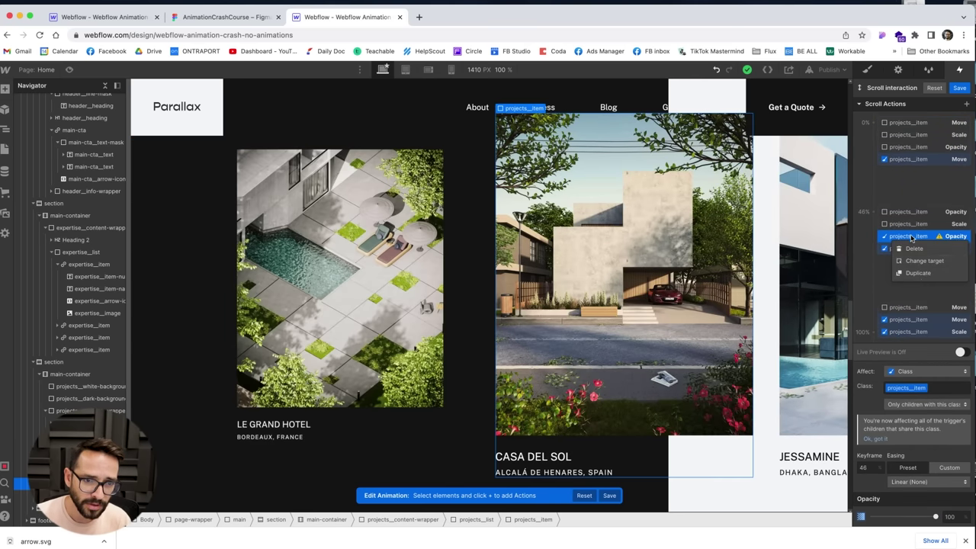
{"action": "left_click", "coordinate": [919, 273]}
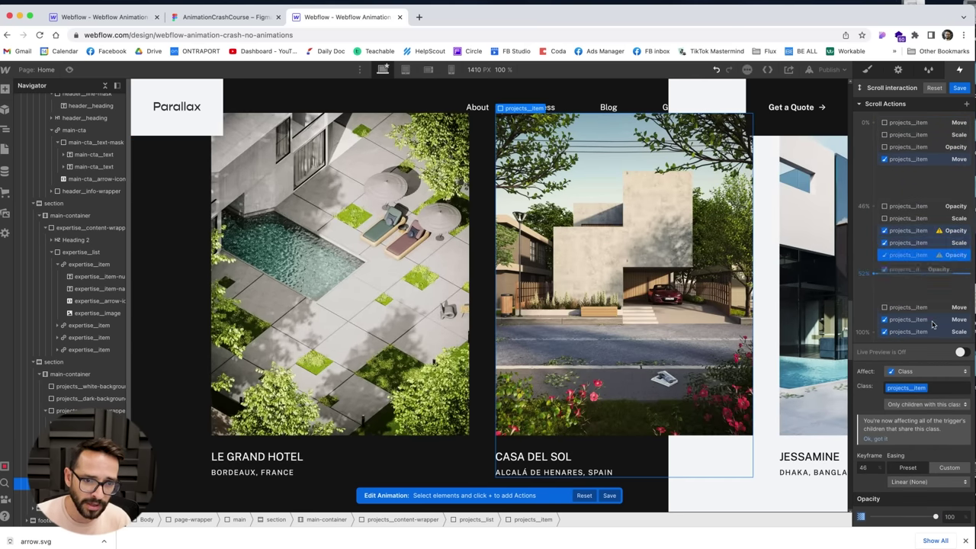
{"action": "left_click_drag", "start_coordinate": [932, 324], "coordinate": [932, 325]}
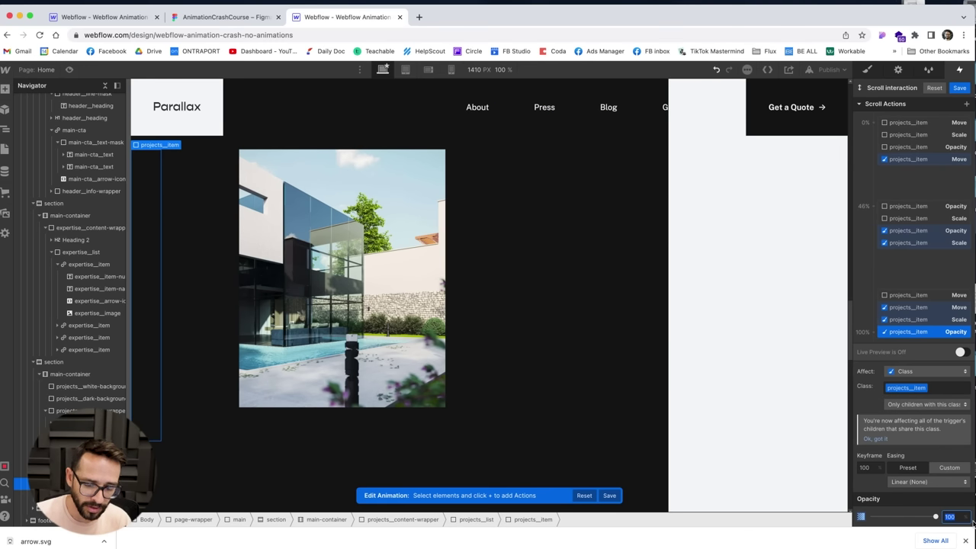
{"action": "key", "text": "Return"}
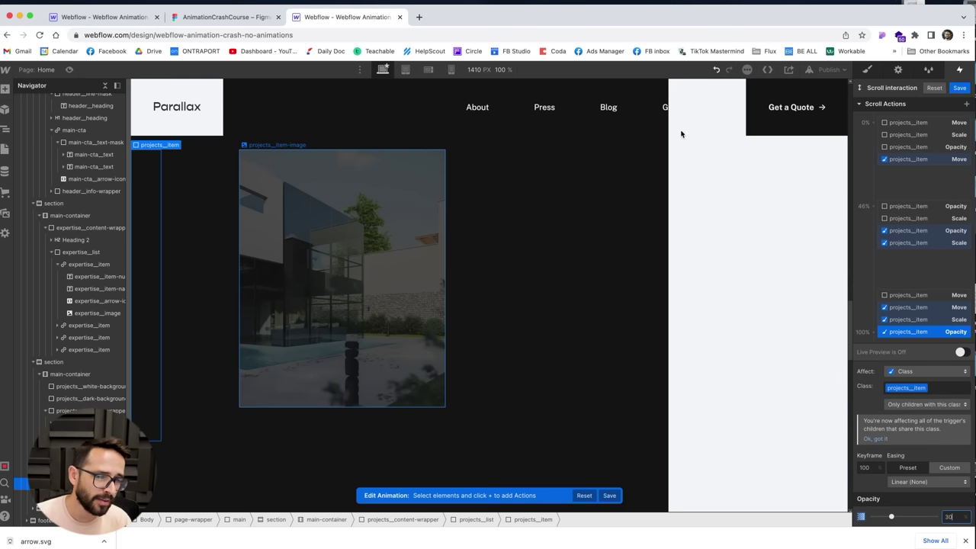
{"action": "left_click_drag", "start_coordinate": [887, 120], "coordinate": [872, 124]}
{"action": "left_click_drag", "start_coordinate": [865, 211], "coordinate": [867, 213]}
{"action": "left_click_drag", "start_coordinate": [935, 233], "coordinate": [862, 207]}
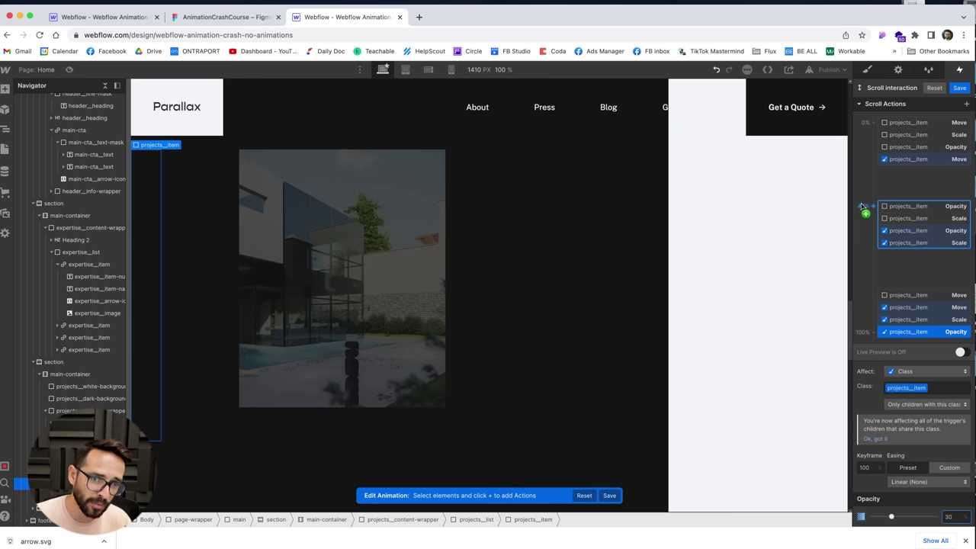
Step: Preview the scroll animation live and check how the first two project items move, scale and fade through the keyframes
{"action": "left_click", "coordinate": [961, 352]}
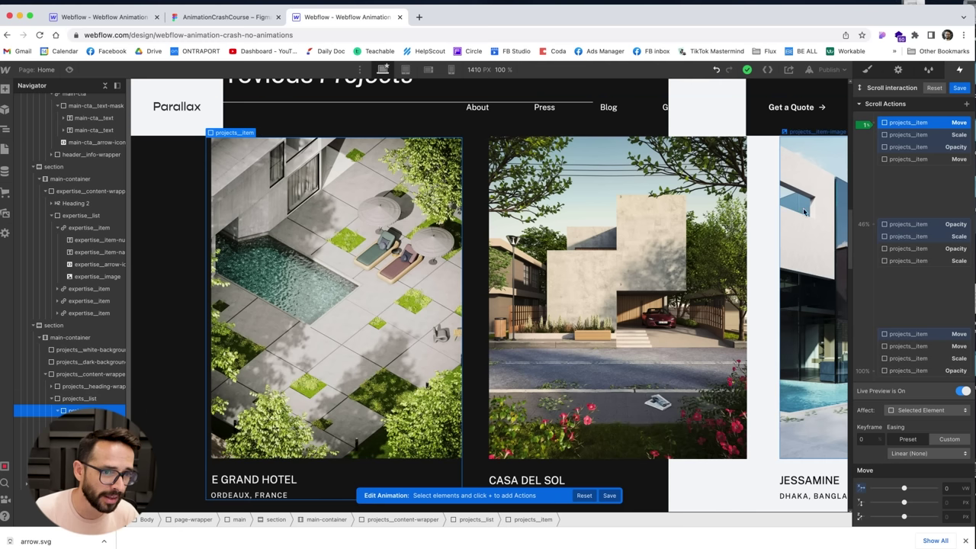
{"action": "left_click", "coordinate": [920, 225]}
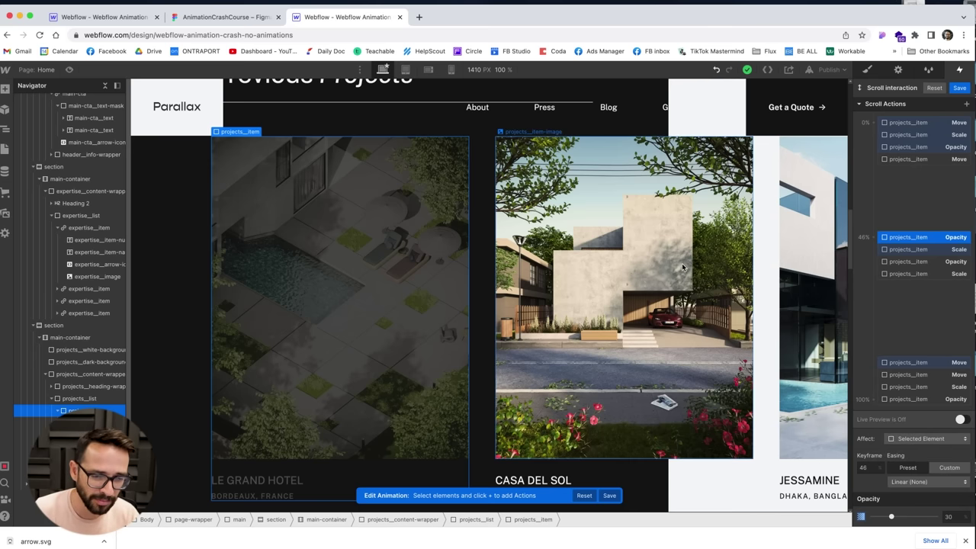
{"action": "left_click", "coordinate": [963, 419]}
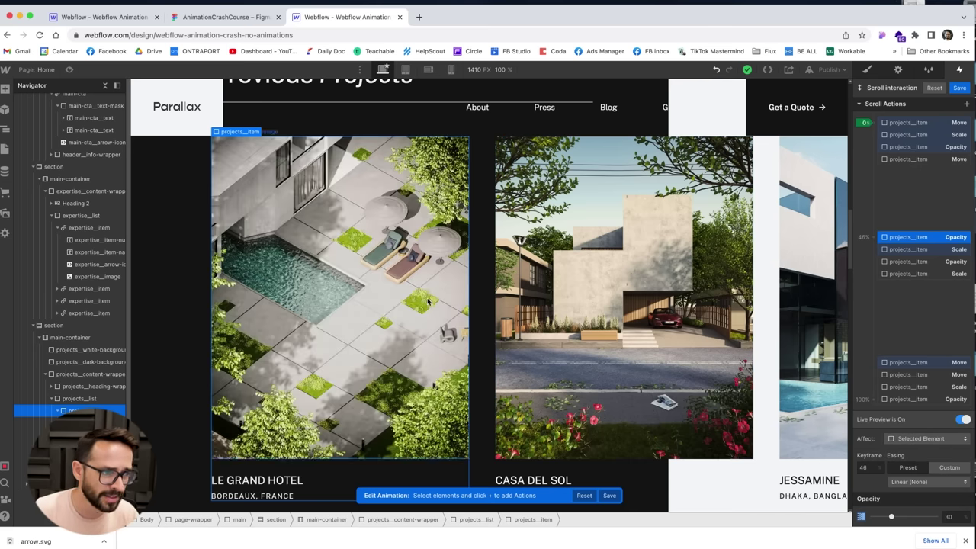
{"action": "scroll", "coordinate": [437, 260], "scroll_direction": "up", "scroll_amount": 3}
{"action": "scroll", "coordinate": [437, 260], "scroll_direction": "down", "scroll_amount": 6}
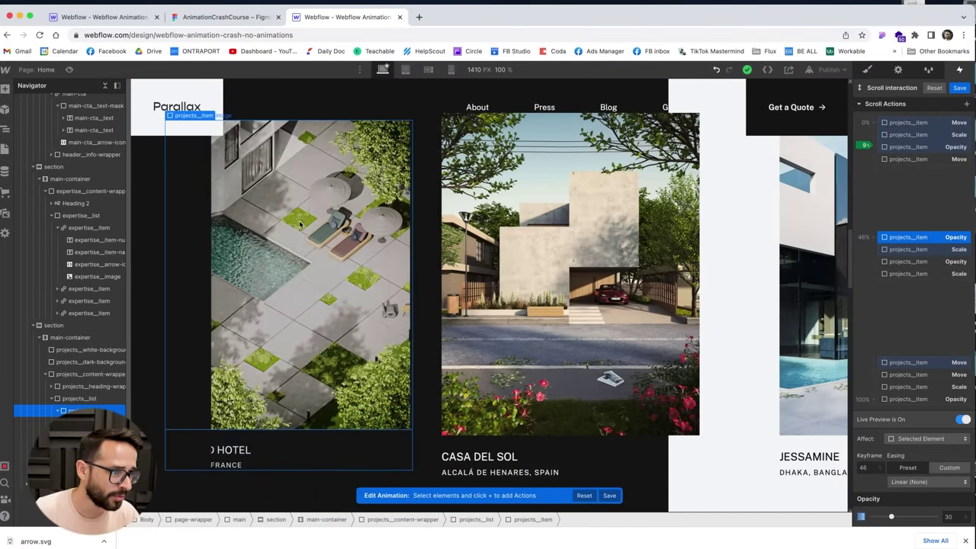
{"action": "scroll", "coordinate": [290, 207], "scroll_direction": "down", "scroll_amount": 5}
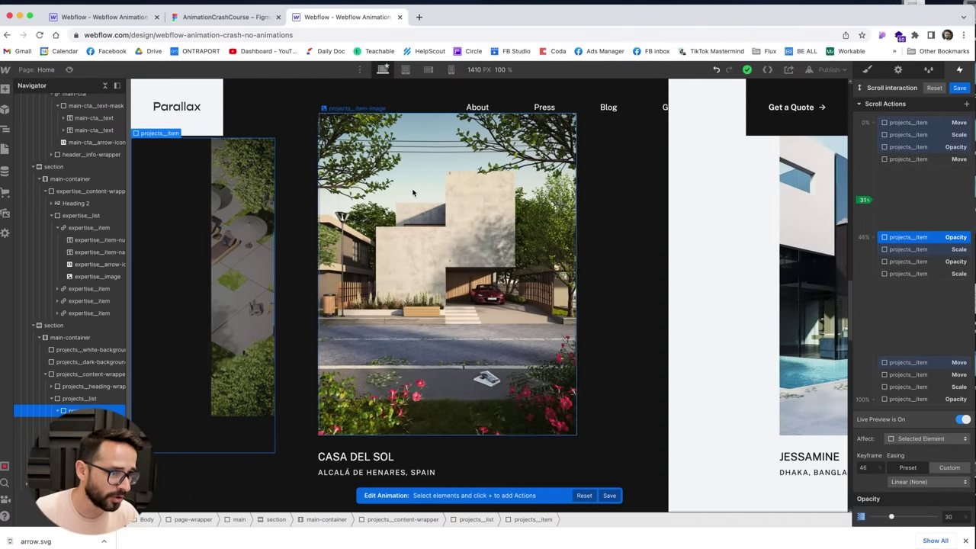
{"action": "scroll", "coordinate": [523, 242], "scroll_direction": "down", "scroll_amount": 8}
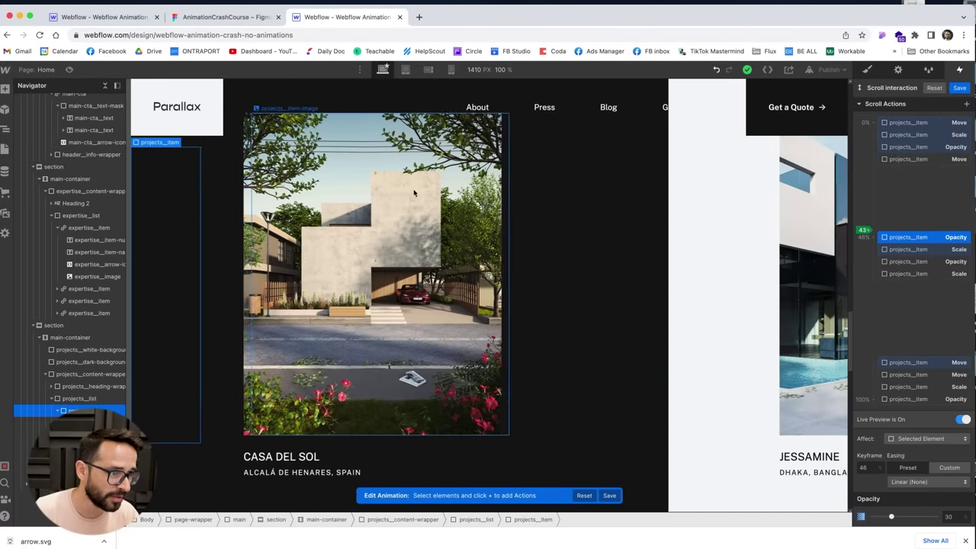
{"action": "scroll", "coordinate": [413, 193], "scroll_direction": "down", "scroll_amount": 8}
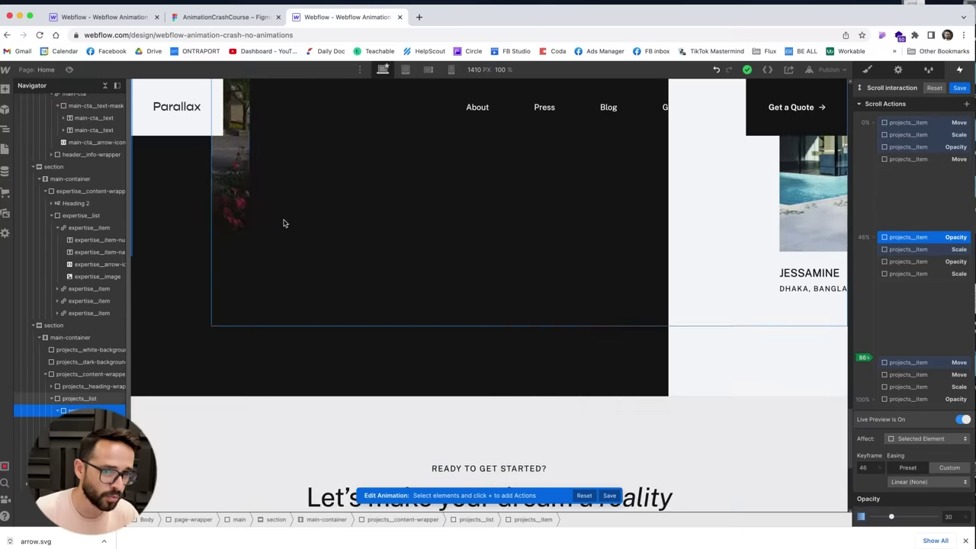
{"action": "scroll", "coordinate": [301, 225], "scroll_direction": "up", "scroll_amount": 7}
{"action": "scroll", "coordinate": [300, 225], "scroll_direction": "up", "scroll_amount": 12}
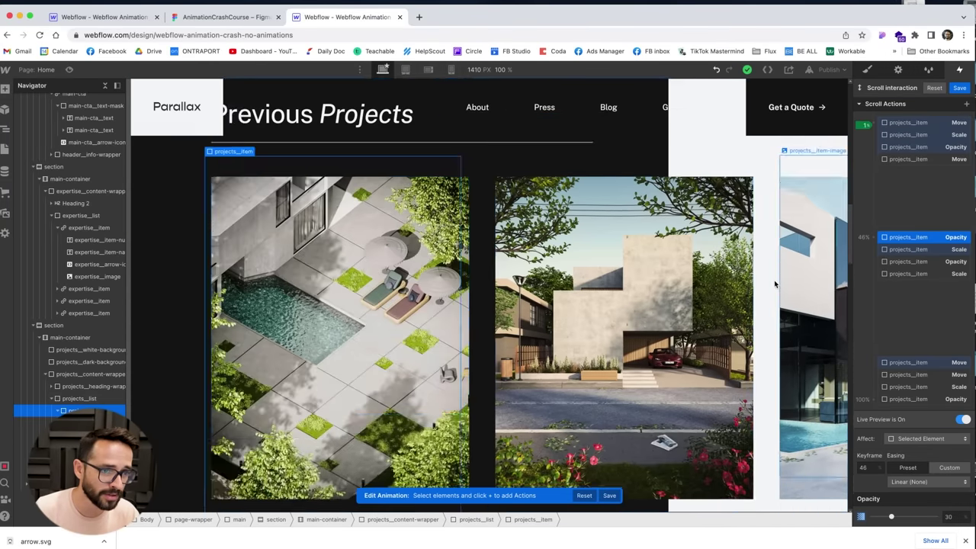
{"action": "scroll", "coordinate": [728, 299], "scroll_direction": "down", "scroll_amount": 3}
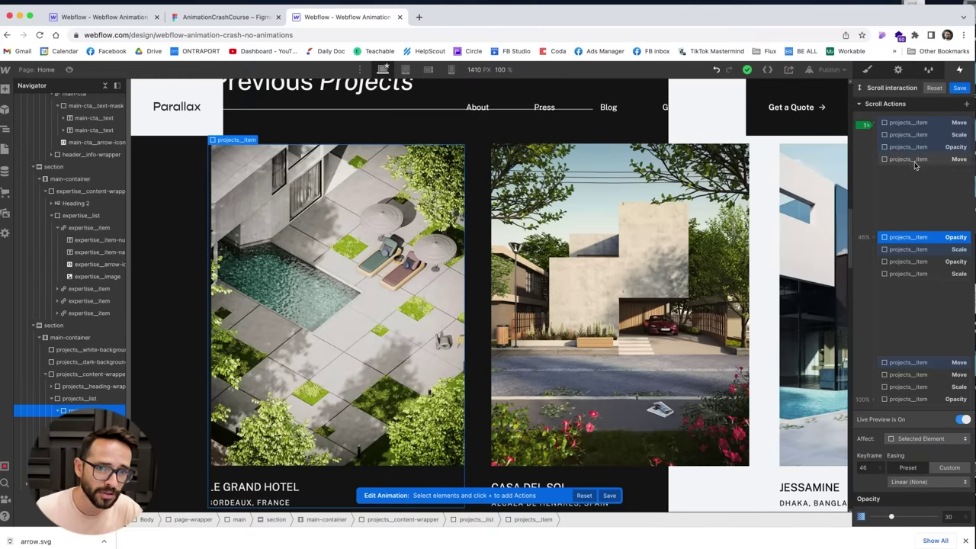
Step: Add a Move action at 0% for the Jessamine projects__item, affecting only the selected element, with X set to 0 VW
{"action": "left_click", "coordinate": [805, 205]}
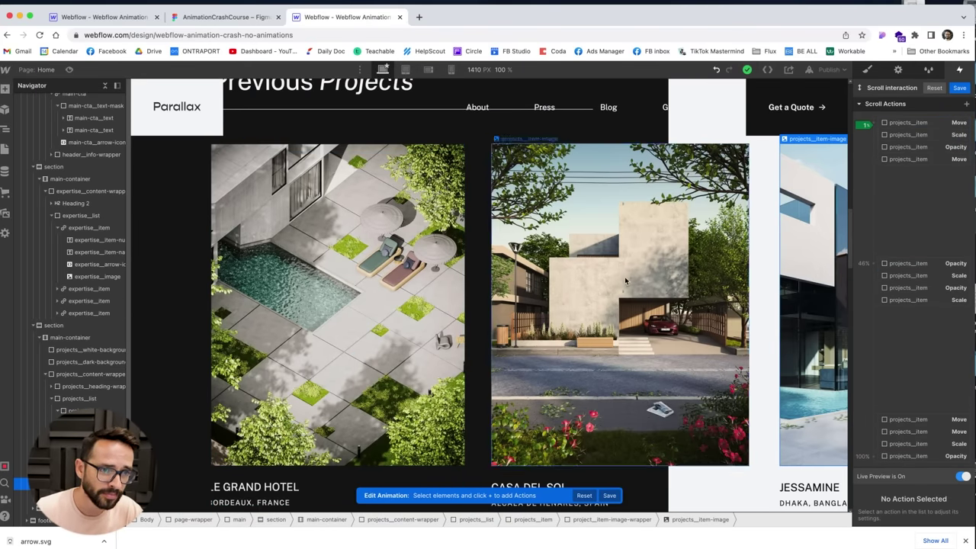
{"action": "key", "text": "Left"}
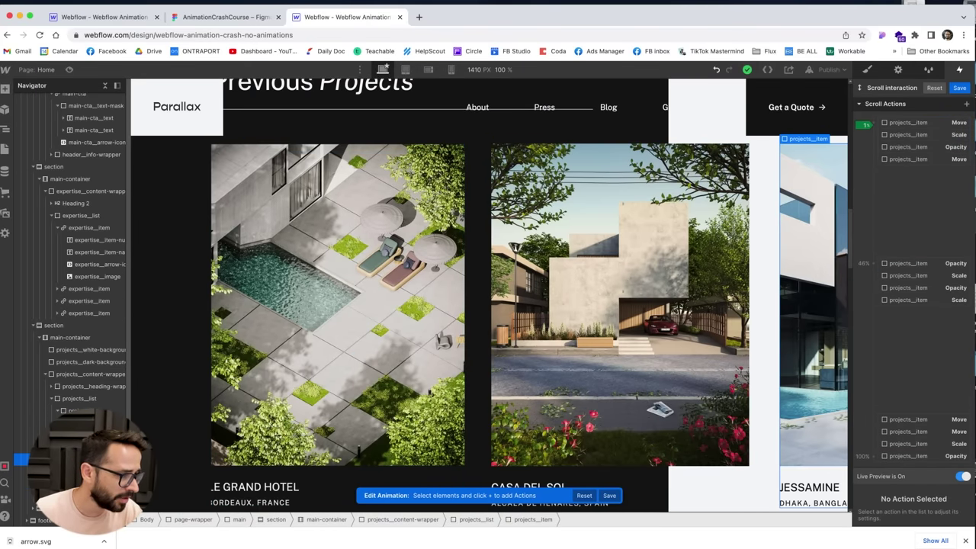
{"action": "left_click", "coordinate": [968, 105]}
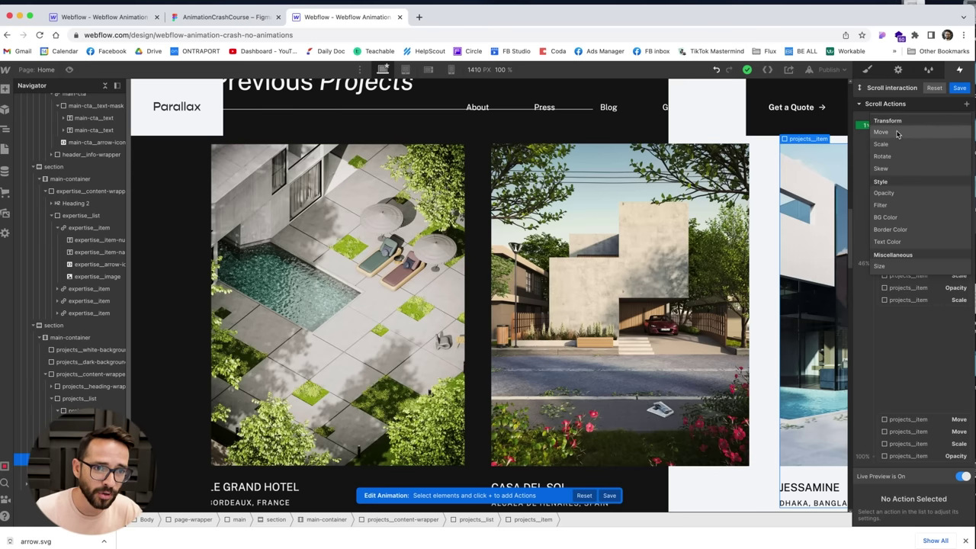
{"action": "left_click", "coordinate": [882, 132]}
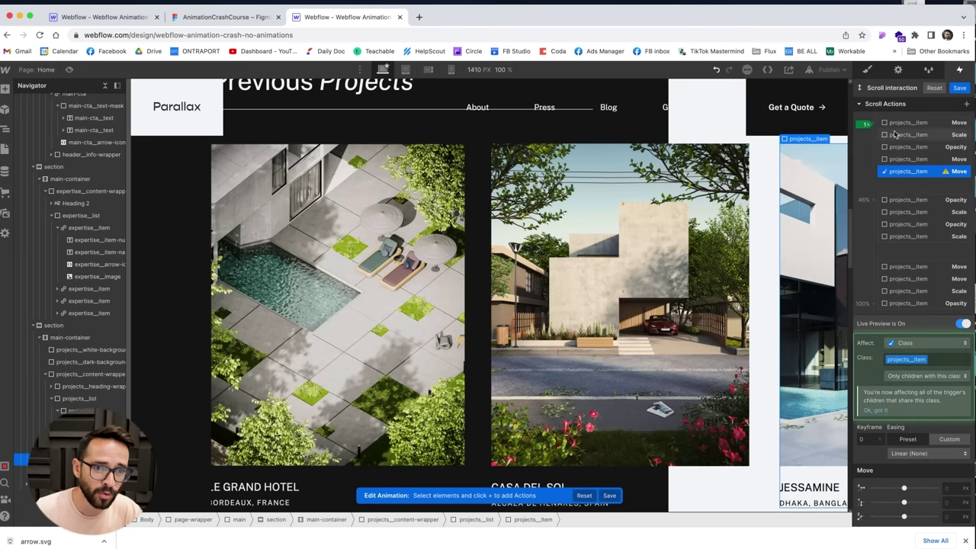
{"action": "left_click", "coordinate": [908, 344]}
{"action": "left_click", "coordinate": [911, 320]}
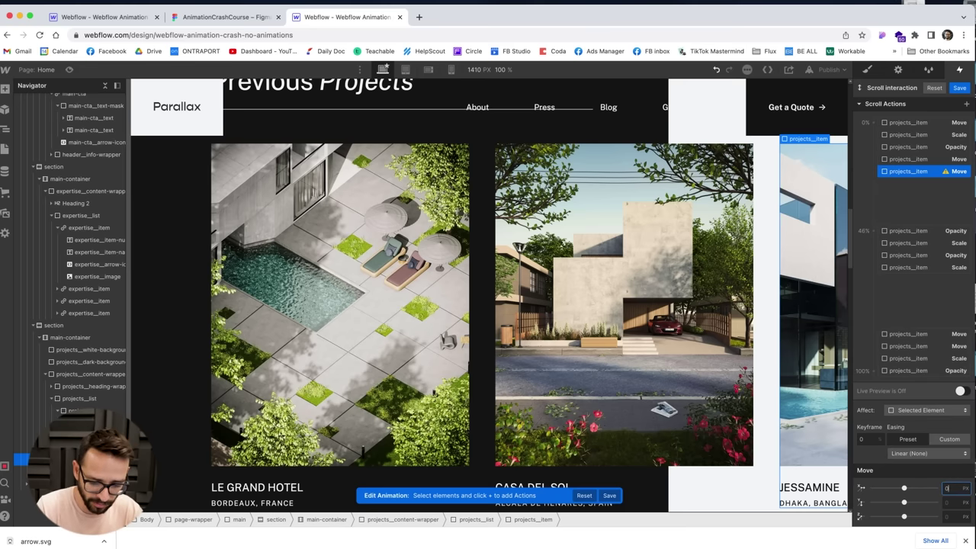
{"action": "key", "text": "Return"}
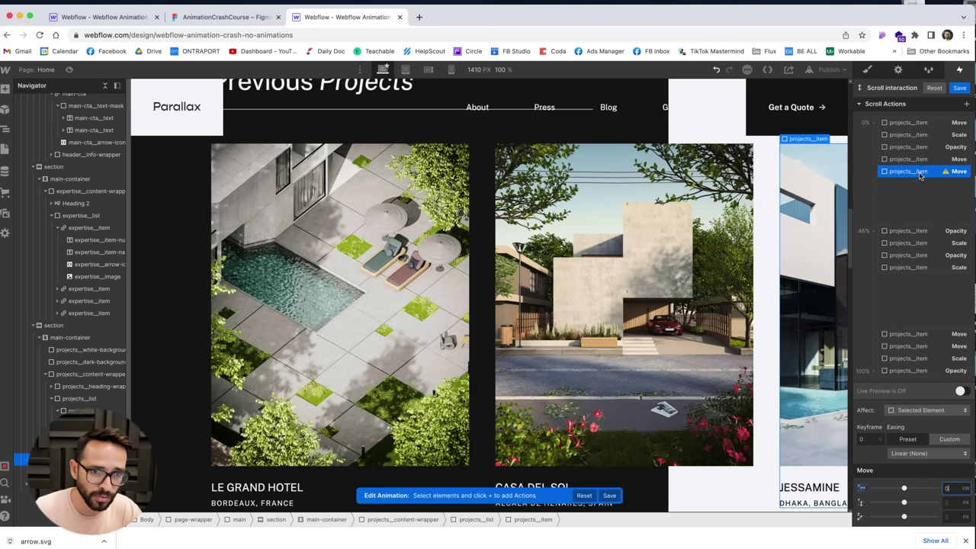
Step: Duplicate the Jessamine item's 0% Move action to the 100% keyframe and set its X to -79 VW
{"action": "right_click", "coordinate": [923, 174]}
{"action": "left_click", "coordinate": [923, 212]}
{"action": "left_click_drag", "start_coordinate": [922, 188], "coordinate": [932, 348]}
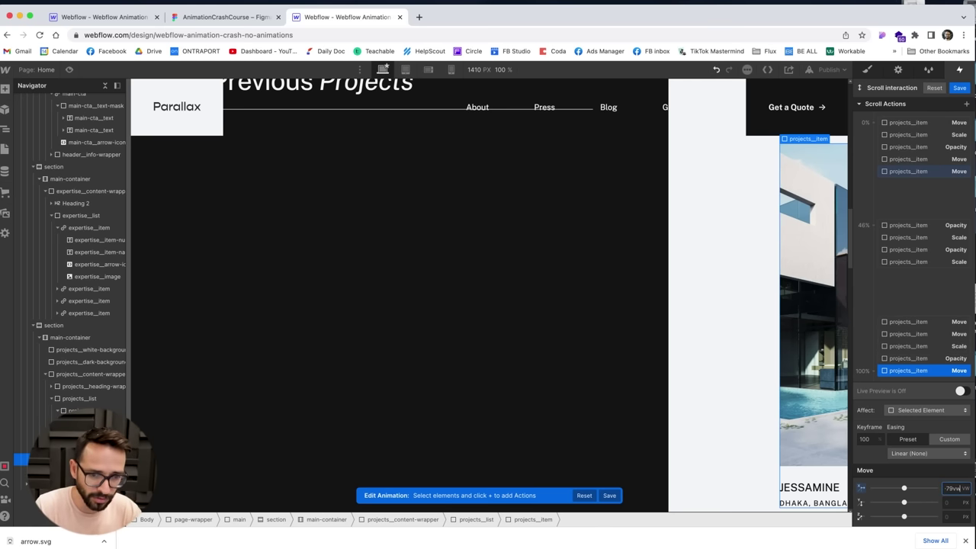
{"action": "type", "text": "-"}
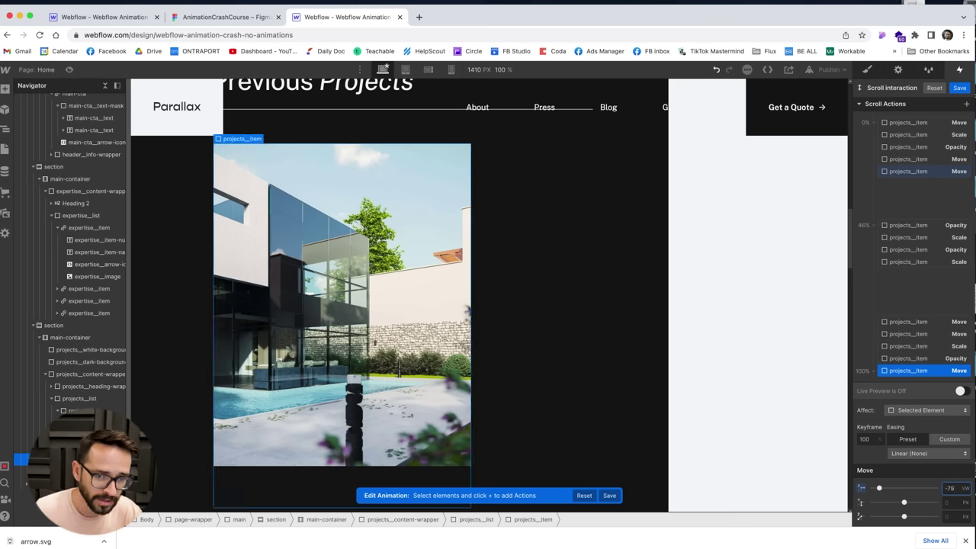
Step: Add a 0% Text Color action for the Jessamine item's client name and set it to the black swatch
{"action": "left_click", "coordinate": [962, 391]}
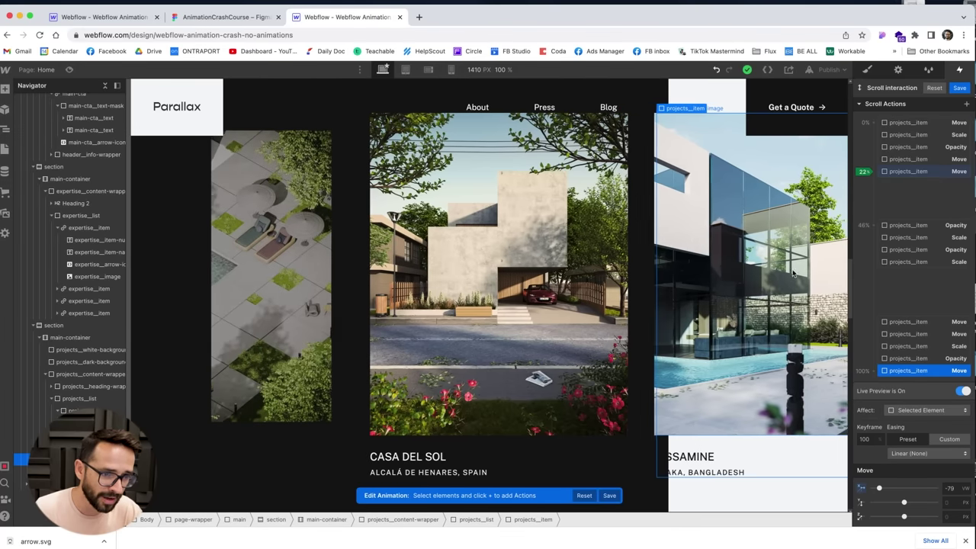
{"action": "scroll", "coordinate": [612, 459], "scroll_direction": "down", "scroll_amount": 3}
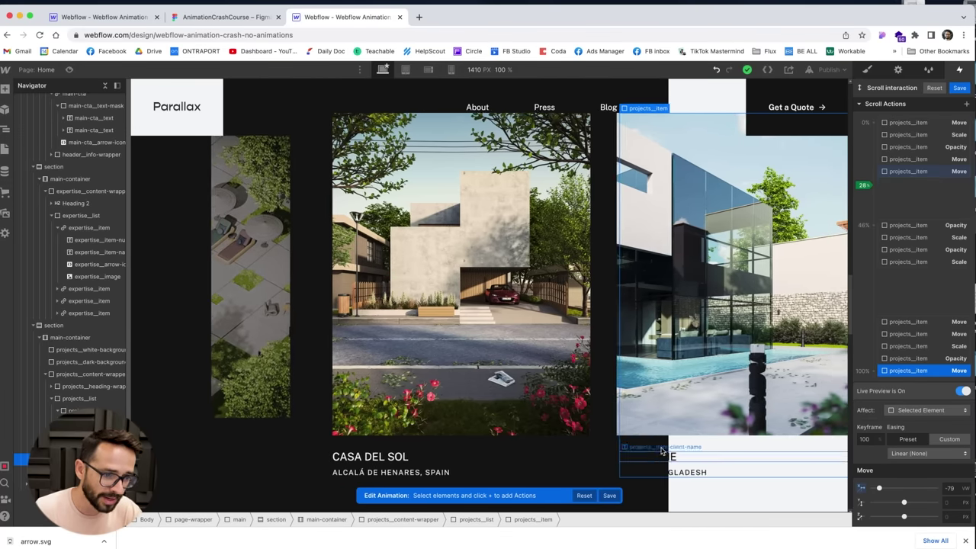
{"action": "scroll", "coordinate": [651, 427], "scroll_direction": "up", "scroll_amount": 5}
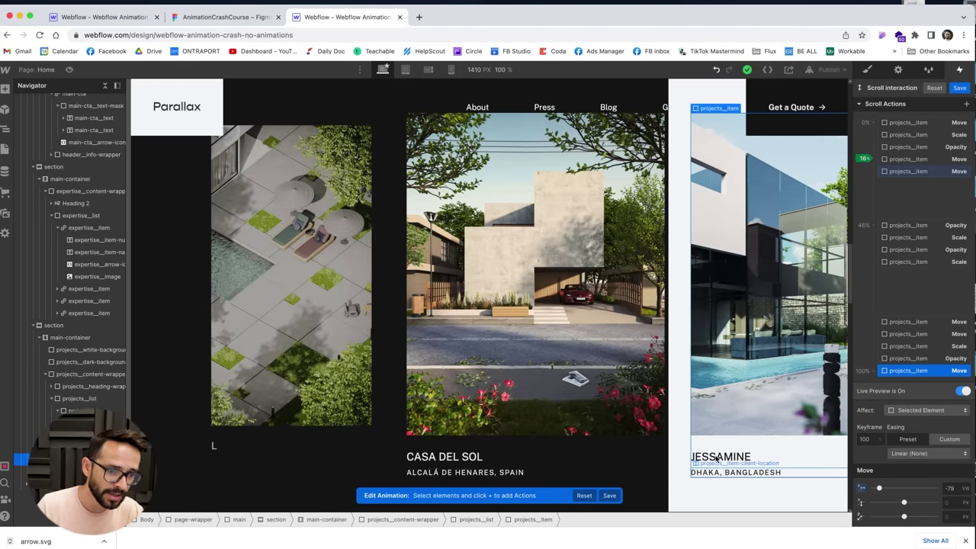
{"action": "scroll", "coordinate": [682, 442], "scroll_direction": "down", "scroll_amount": 3}
{"action": "left_click", "coordinate": [663, 458]}
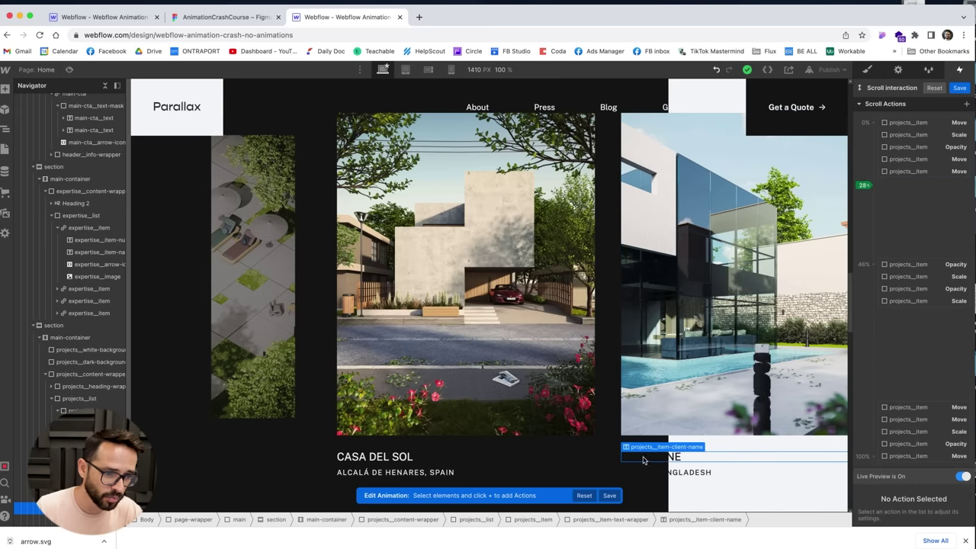
{"action": "left_click", "coordinate": [967, 106]}
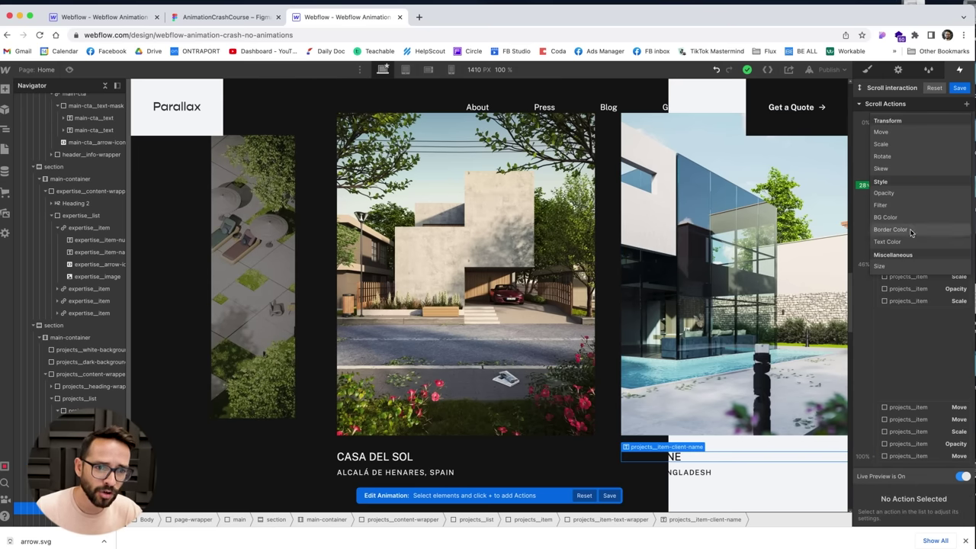
{"action": "left_click", "coordinate": [888, 242]}
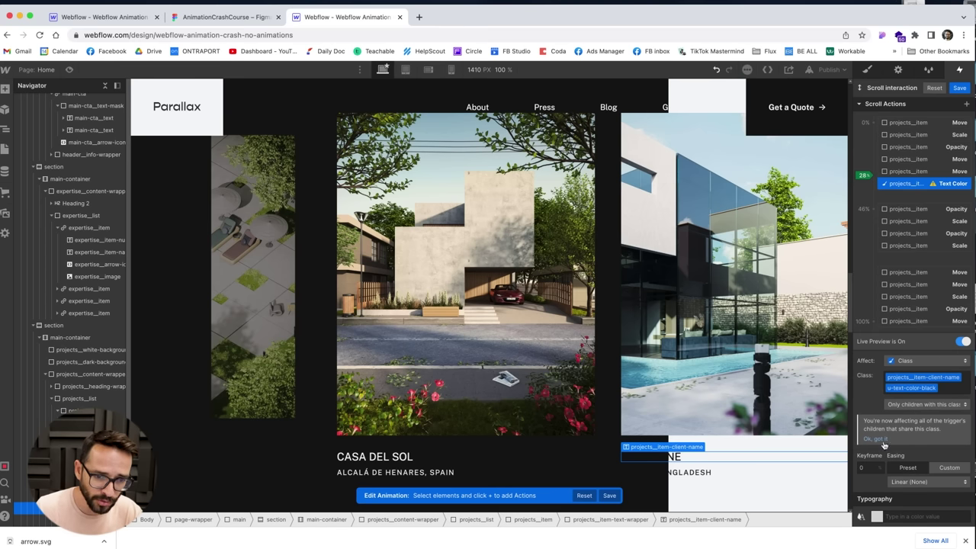
{"action": "left_click", "coordinate": [878, 518]}
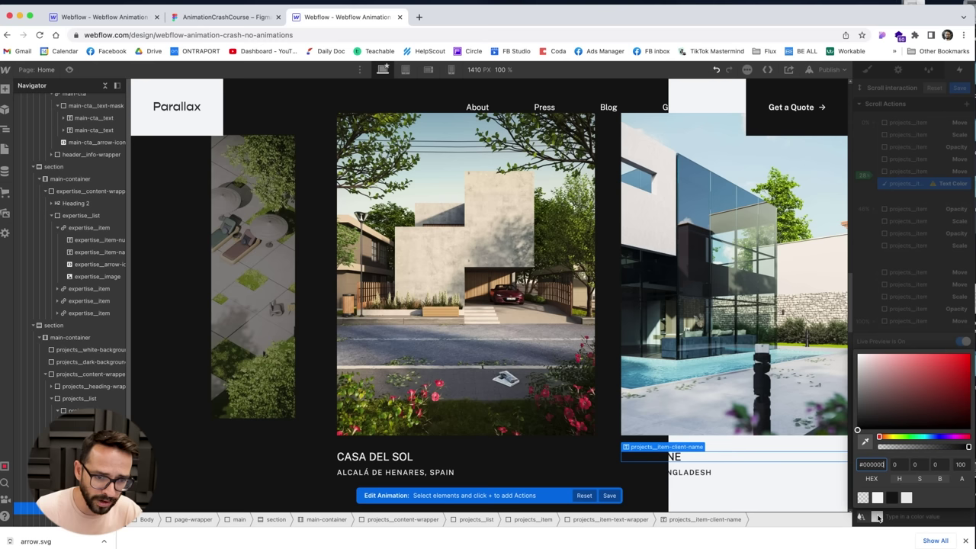
{"action": "left_click", "coordinate": [891, 498]}
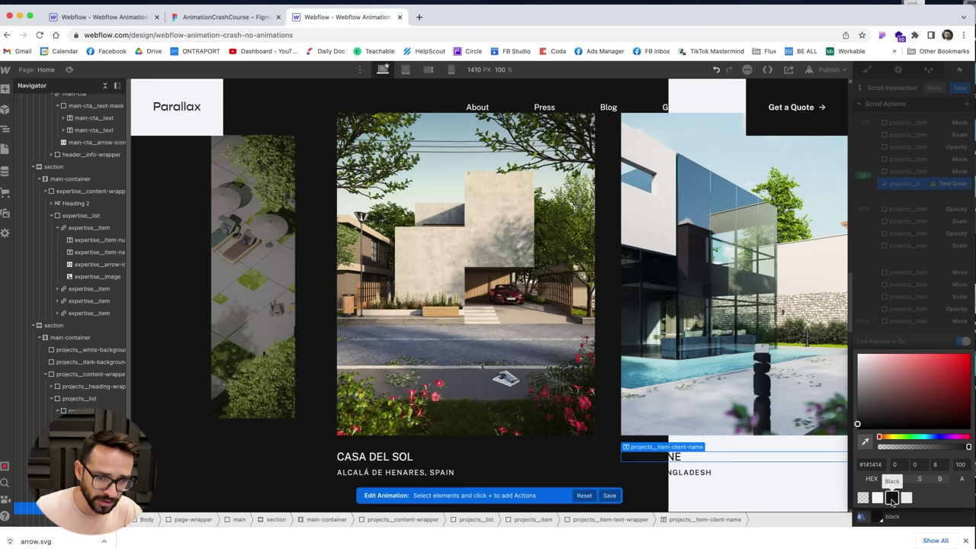
{"action": "left_click", "coordinate": [893, 331]}
Step: Duplicate the client name's Text Color action to the 25% keyframe and set its color to White Smoke
{"action": "mouse_move", "coordinate": [924, 184]}
{"action": "left_mouse_down"}
{"action": "mouse_move", "coordinate": [931, 216]}
{"action": "mouse_move", "coordinate": [889, 206]}
{"action": "mouse_move", "coordinate": [859, 215]}
{"action": "left_mouse_up"}
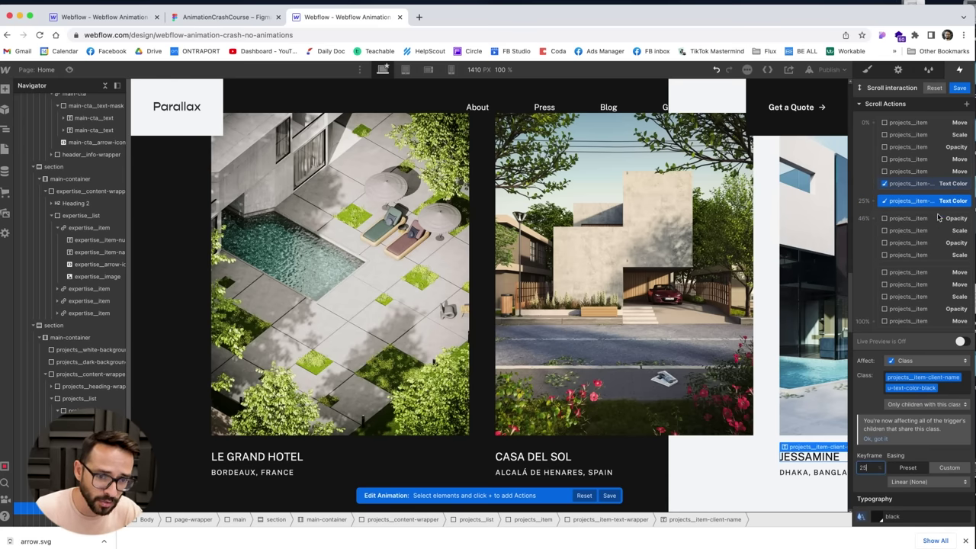
{"action": "left_click", "coordinate": [881, 518]}
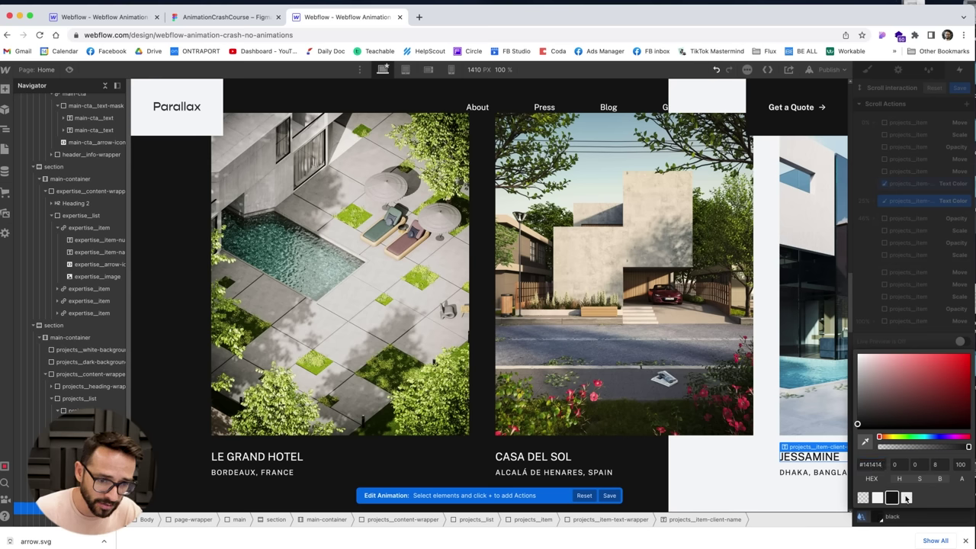
{"action": "left_click", "coordinate": [907, 498]}
{"action": "left_click", "coordinate": [945, 516]}
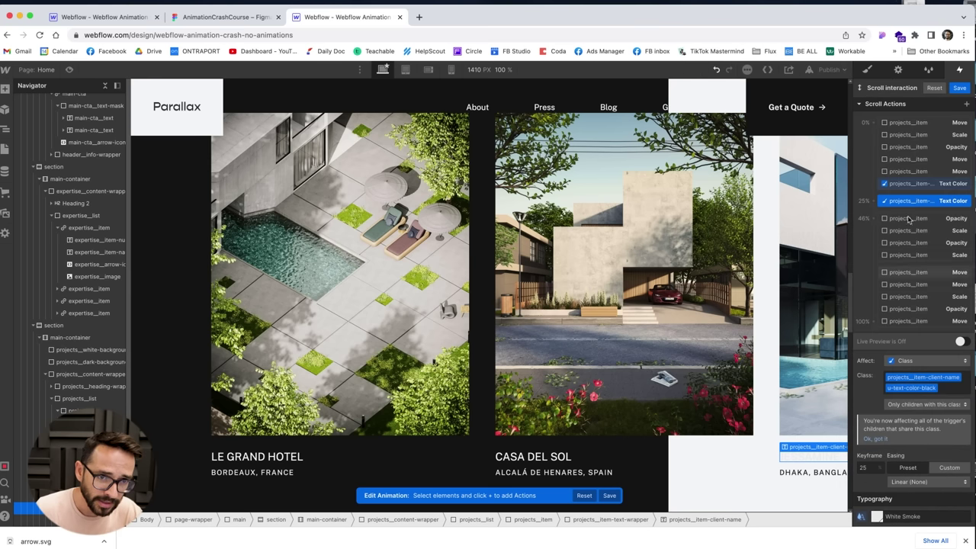
{"action": "left_click", "coordinate": [963, 341]}
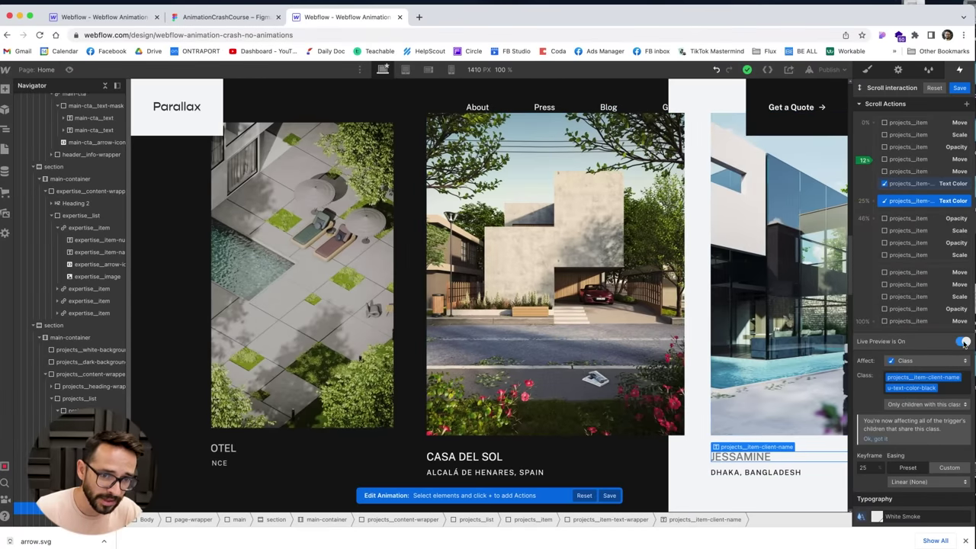
{"action": "left_click", "coordinate": [964, 342]}
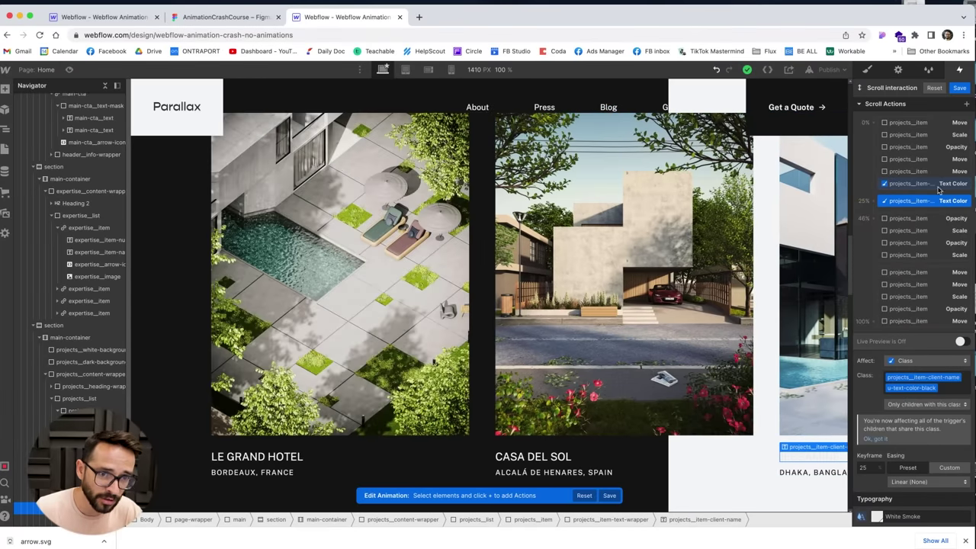
Step: Duplicate the client name's 25% Text Color action, move the copy to the 23% keyframe and set its color to black
{"action": "right_click", "coordinate": [920, 204]}
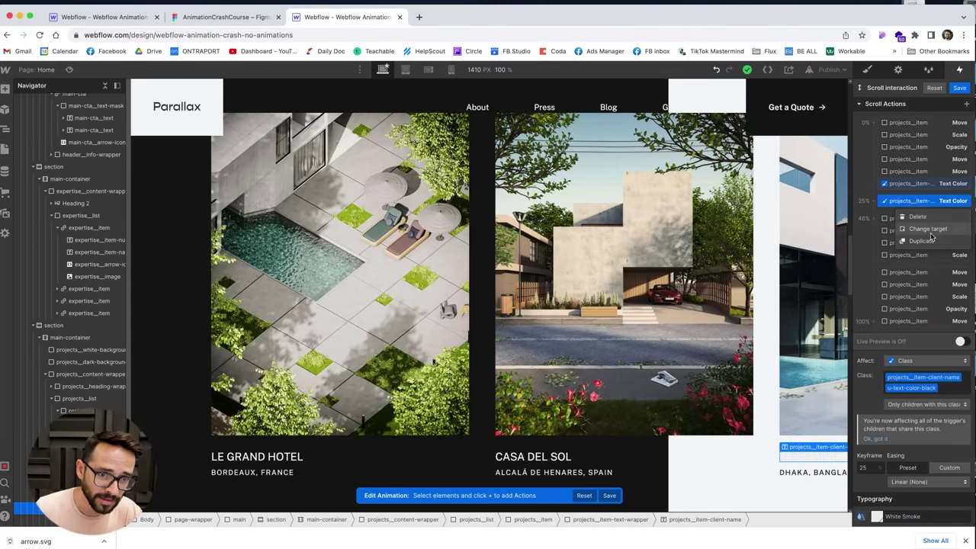
{"action": "left_click", "coordinate": [898, 216]}
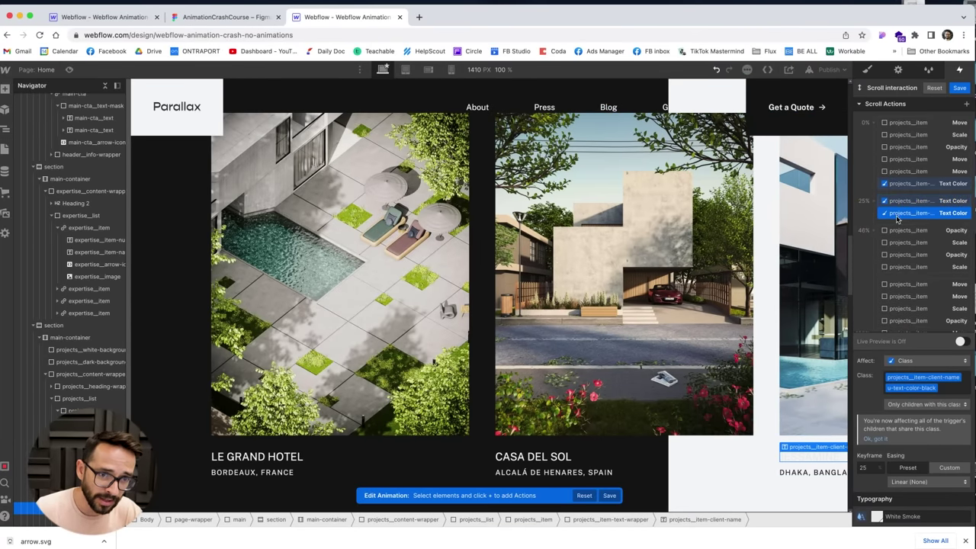
{"action": "left_click", "coordinate": [894, 201]}
{"action": "left_click_drag", "start_coordinate": [894, 201], "coordinate": [879, 202]}
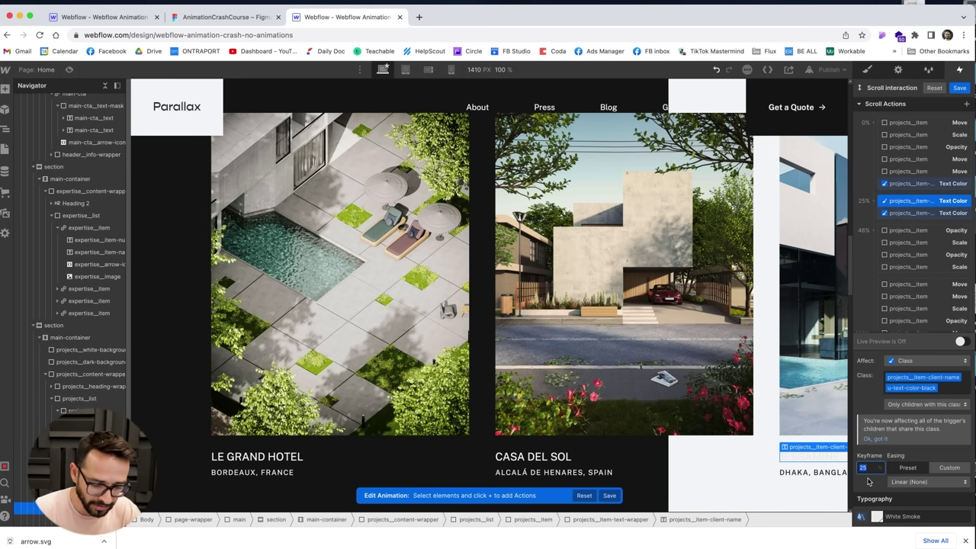
{"action": "left_click_drag", "start_coordinate": [880, 202], "coordinate": [882, 199]}
{"action": "left_click", "coordinate": [878, 517]}
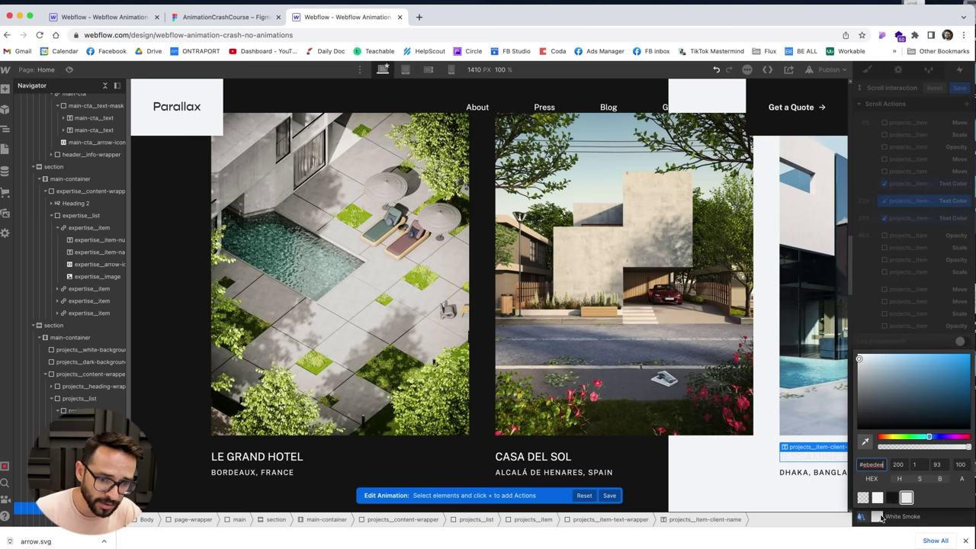
{"action": "left_click", "coordinate": [893, 497]}
{"action": "left_click", "coordinate": [902, 227]}
{"action": "left_click_drag", "start_coordinate": [904, 221], "coordinate": [871, 221]}
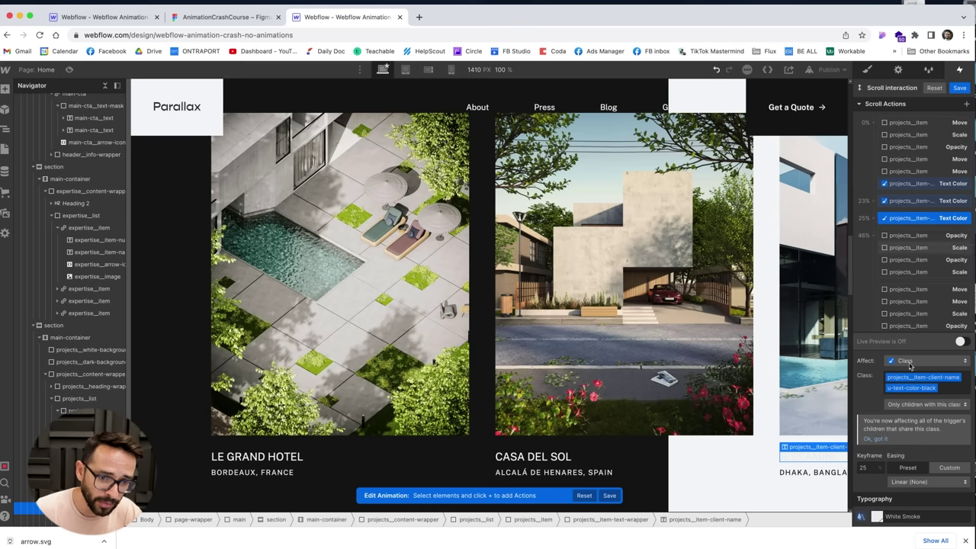
Step: Preview the interaction live and scroll through the projects section to check the client name's color change
{"action": "left_click", "coordinate": [962, 342]}
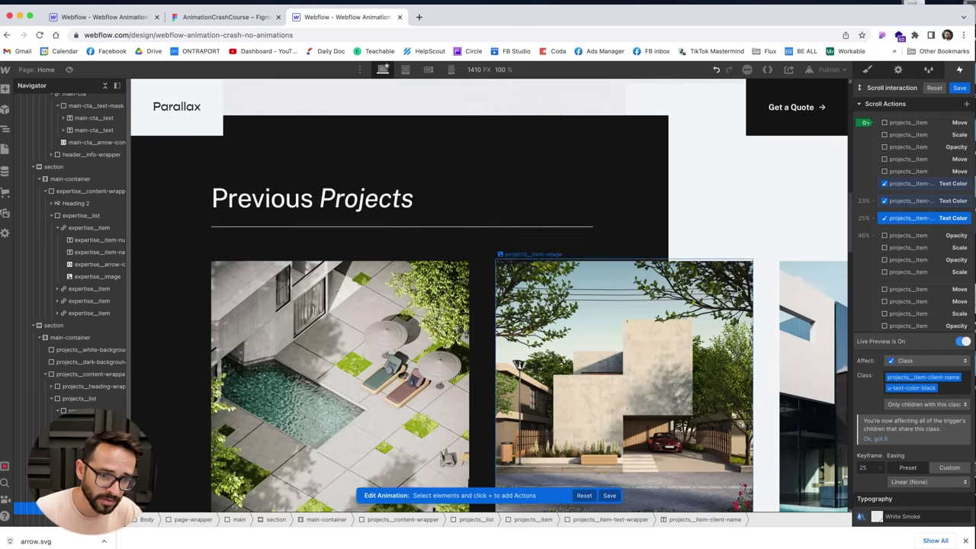
{"action": "scroll", "coordinate": [738, 291], "scroll_direction": "down", "scroll_amount": 5}
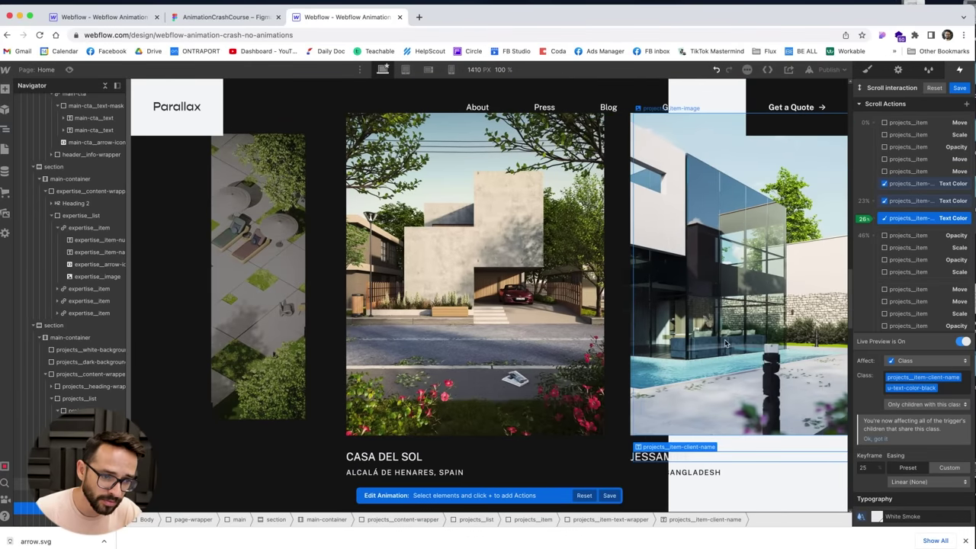
{"action": "scroll", "coordinate": [645, 467], "scroll_direction": "up", "scroll_amount": 3}
{"action": "scroll", "coordinate": [671, 465], "scroll_direction": "down", "scroll_amount": 4}
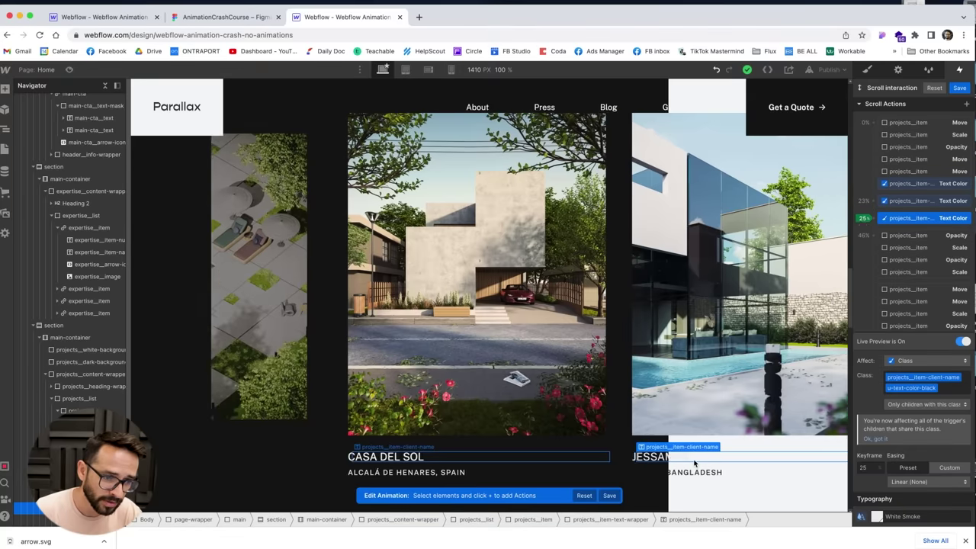
{"action": "scroll", "coordinate": [694, 463], "scroll_direction": "up", "scroll_amount": 5}
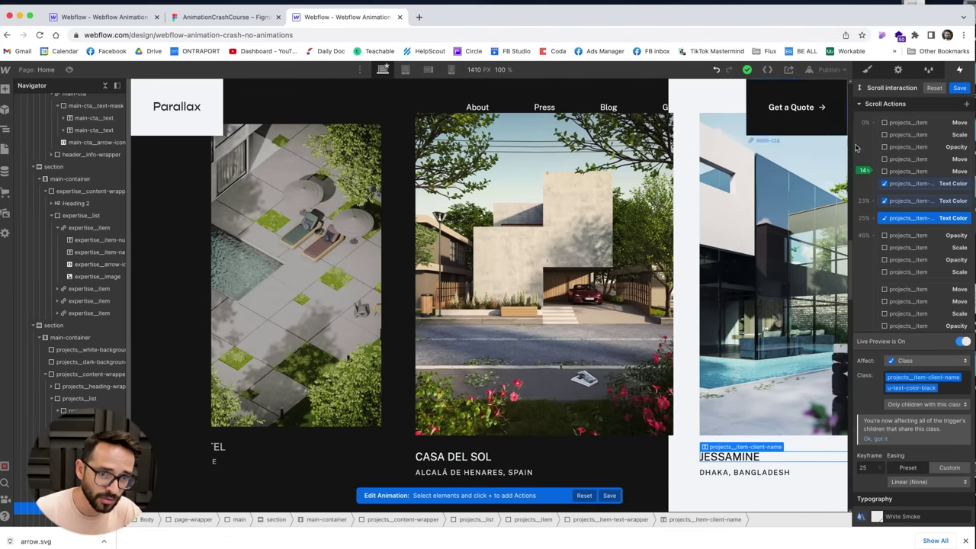
Step: Duplicate the client name's 23% Text Color action and change the copy's target to the Jessamine item's location text
{"action": "left_click", "coordinate": [907, 202]}
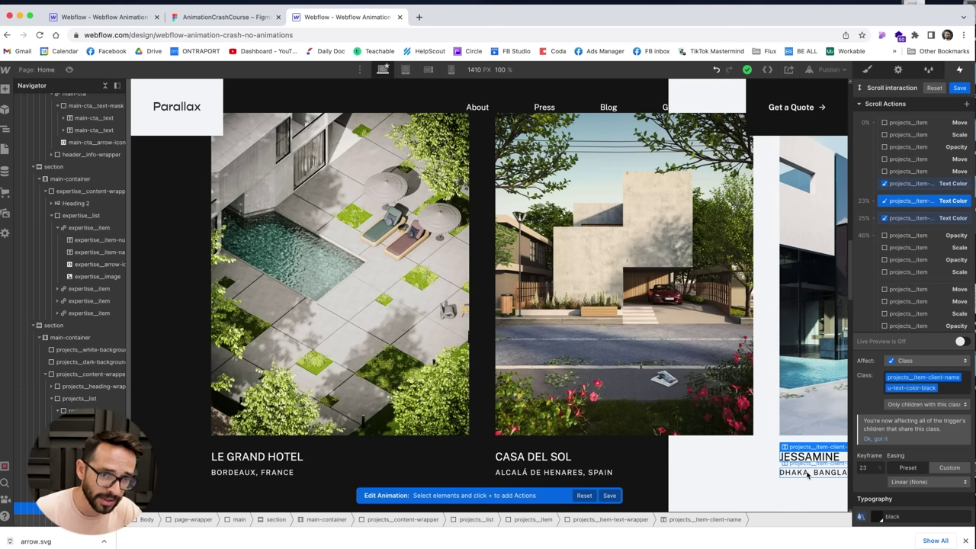
{"action": "key", "text": "super+c"}
{"action": "key", "text": "super+v"}
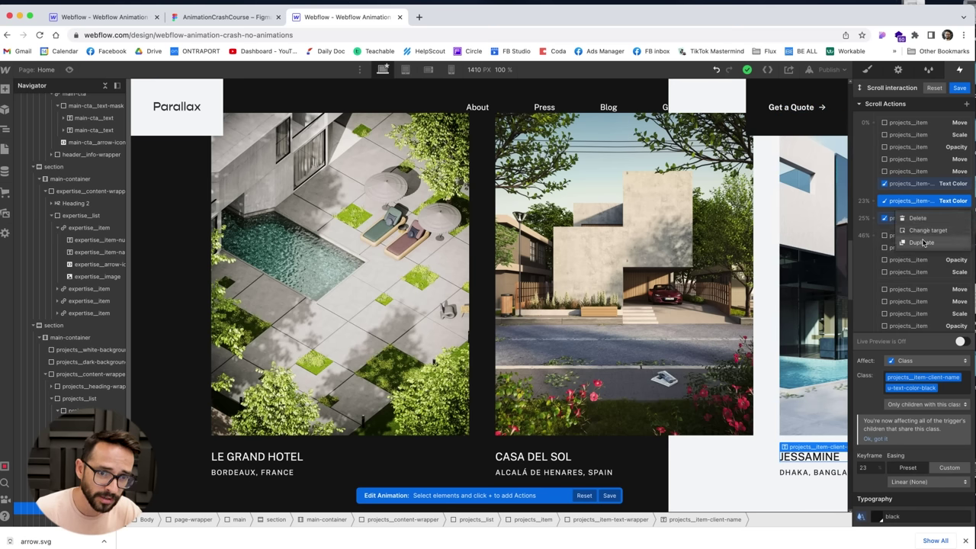
{"action": "left_click", "coordinate": [917, 217]}
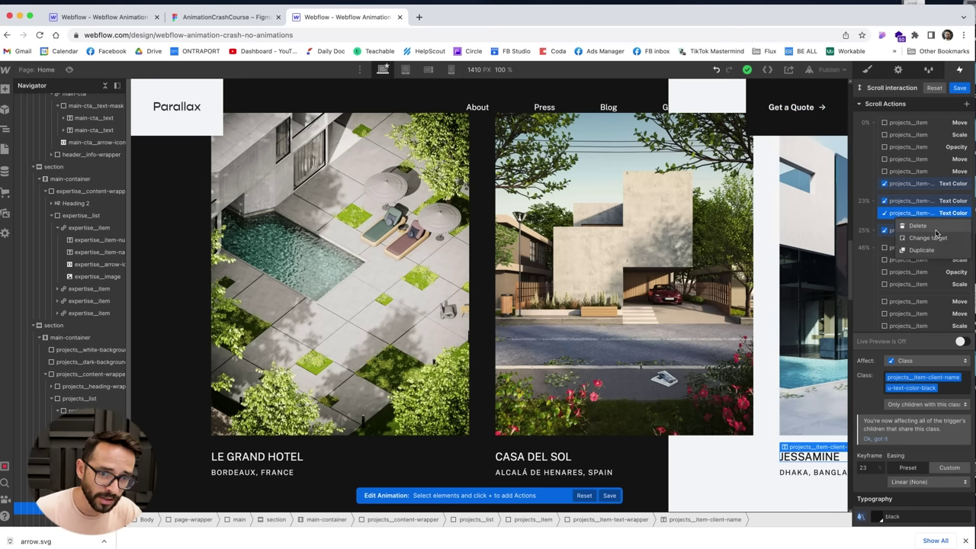
{"action": "left_click", "coordinate": [938, 233]}
{"action": "left_click", "coordinate": [795, 471]}
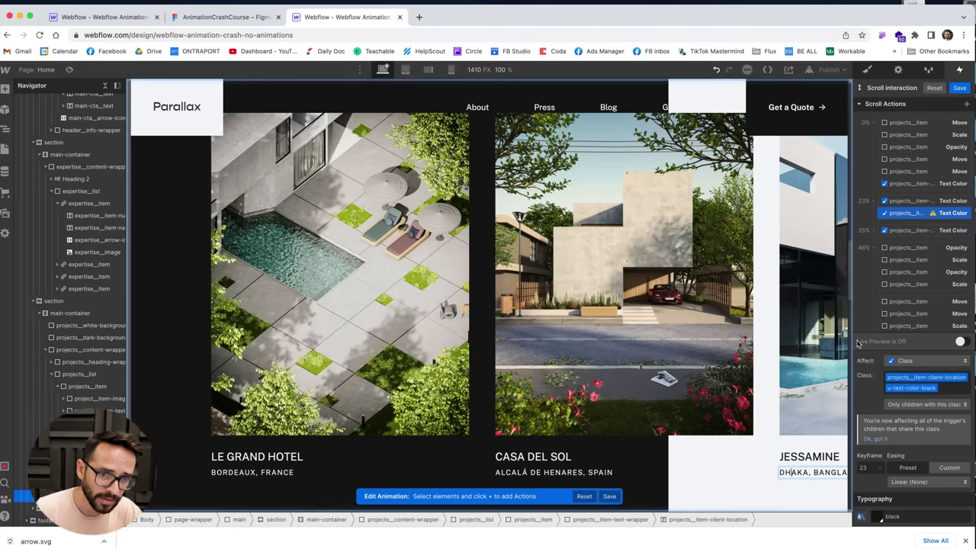
Step: Duplicate the client name's 25% Text Color action and try to retarget the copy to the Jessamine item's location text
{"action": "left_click", "coordinate": [915, 230]}
{"action": "left_click", "coordinate": [917, 231]}
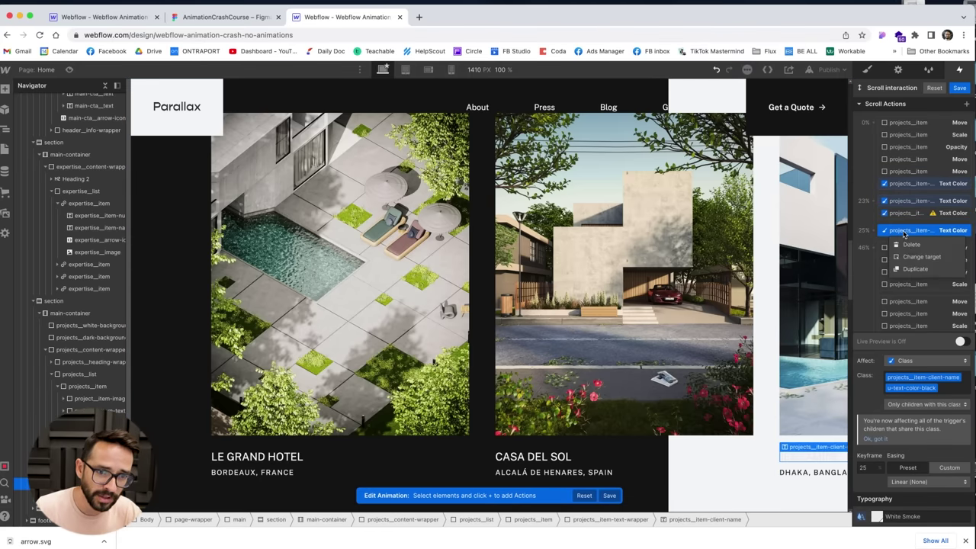
{"action": "left_click", "coordinate": [919, 270]}
{"action": "left_click", "coordinate": [917, 244]}
{"action": "left_click", "coordinate": [927, 271]}
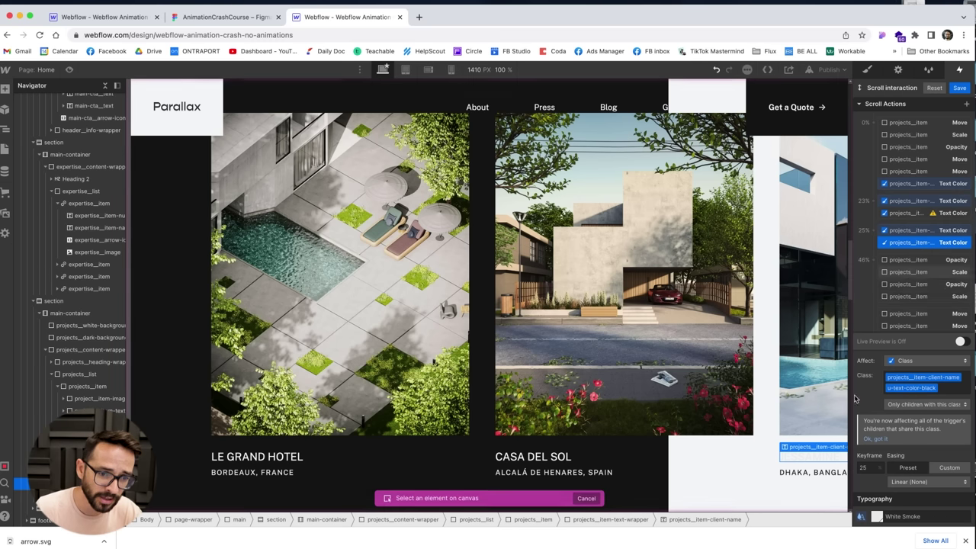
{"action": "left_click", "coordinate": [801, 471]}
{"action": "left_click", "coordinate": [801, 470]}
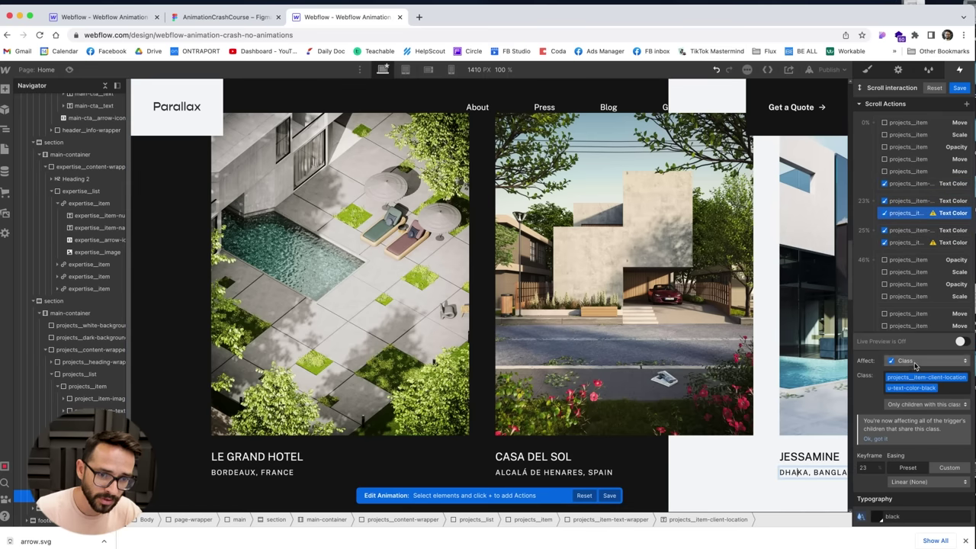
Step: Preview the interaction live while scrolling to check the color changes on the Jessamine name and location
{"action": "left_click", "coordinate": [961, 341]}
{"action": "scroll", "coordinate": [694, 281], "scroll_direction": "down", "scroll_amount": 5}
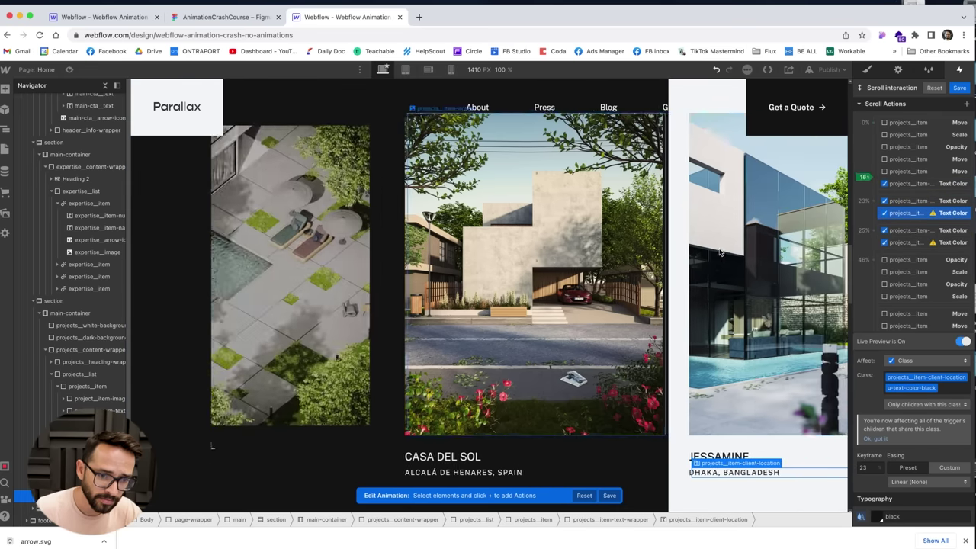
{"action": "scroll", "coordinate": [694, 281], "scroll_direction": "up", "scroll_amount": 2}
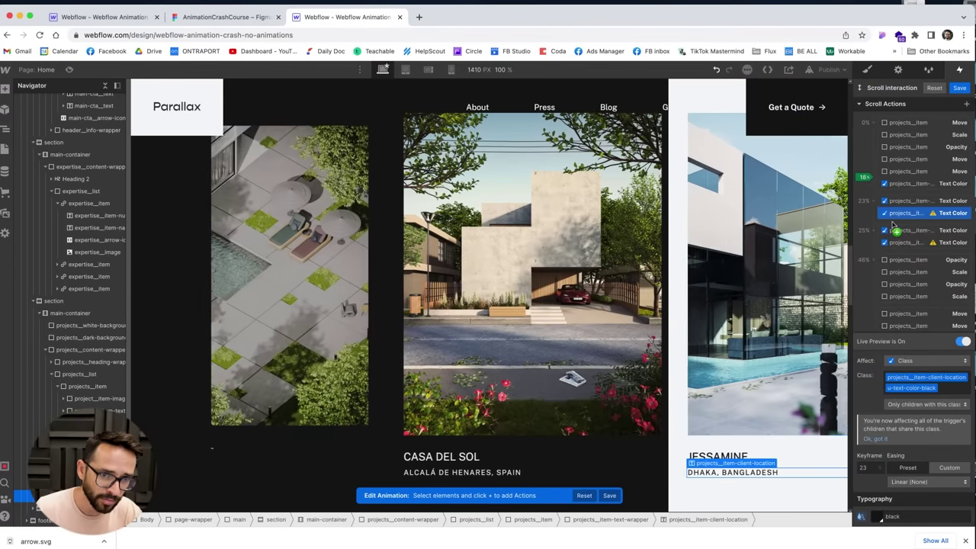
Step: Set the two duplicated Text Color actions at 23% and 25% to affect only the selected element
{"action": "left_click", "coordinate": [961, 341]}
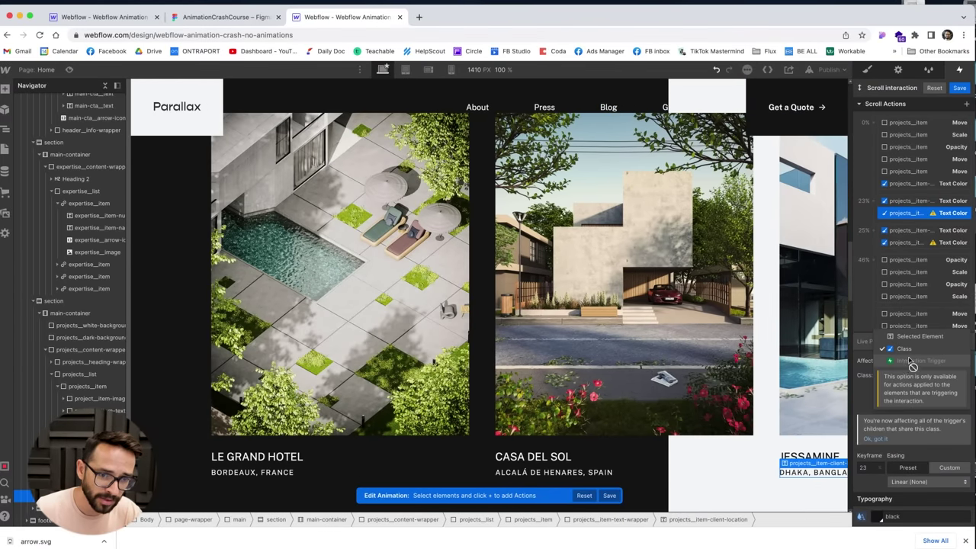
{"action": "left_click", "coordinate": [916, 242]}
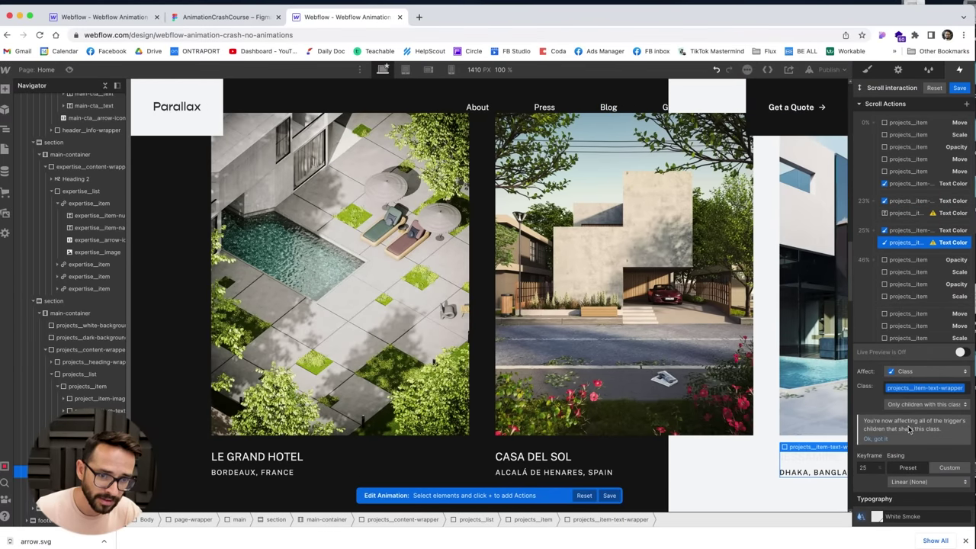
{"action": "left_click", "coordinate": [905, 373]}
{"action": "left_click", "coordinate": [908, 349]}
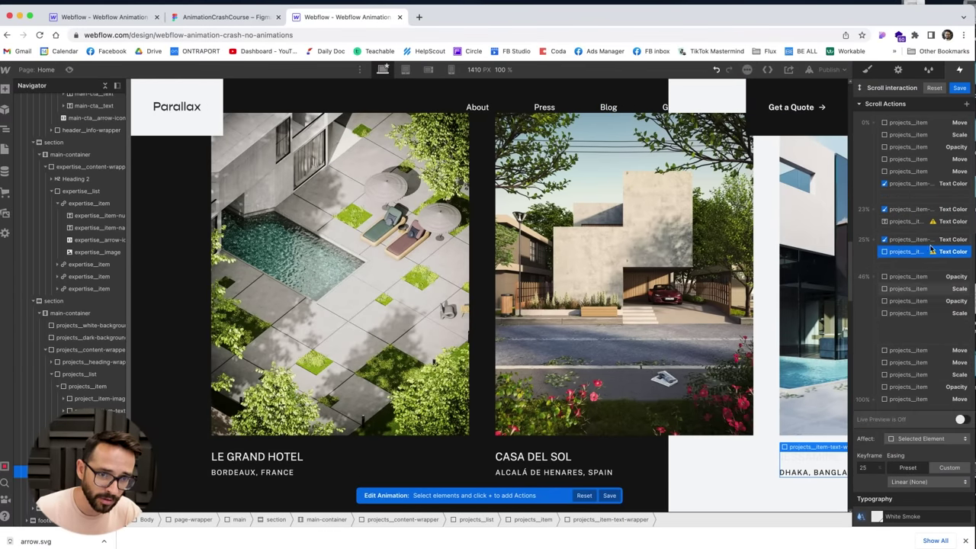
Step: Review the duplicated Text Color actions' targets and colors, and preview the color switch around 23% while scrolling
{"action": "left_click", "coordinate": [940, 221]}
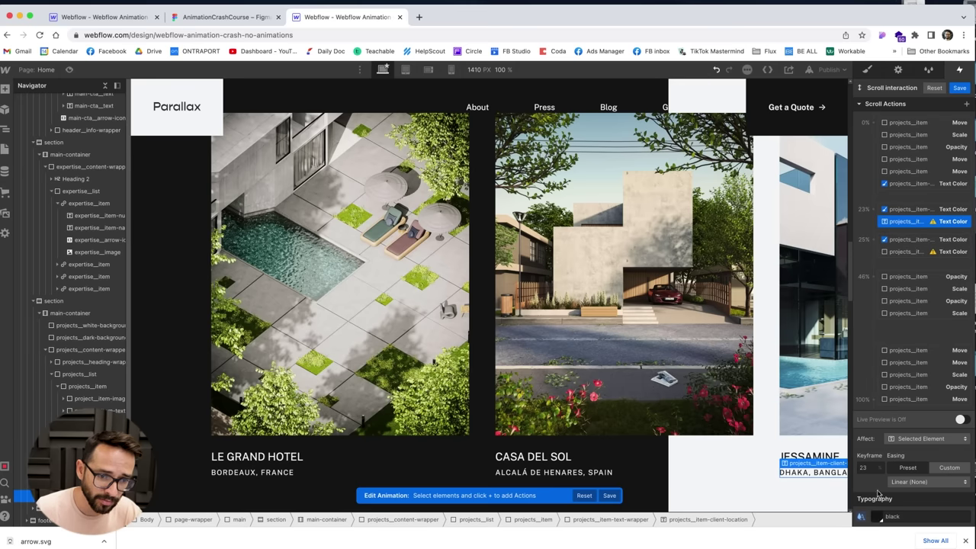
{"action": "left_click", "coordinate": [912, 253]}
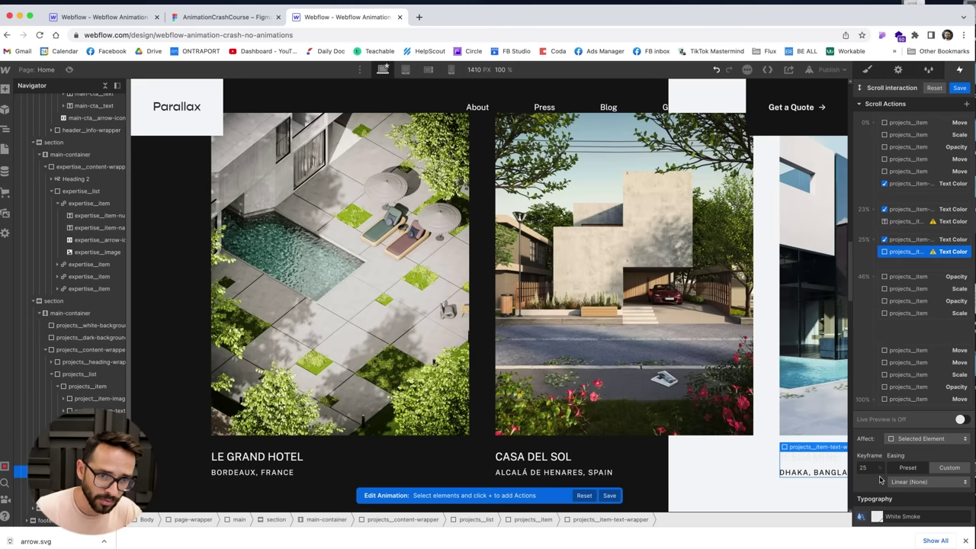
{"action": "left_click", "coordinate": [961, 419]}
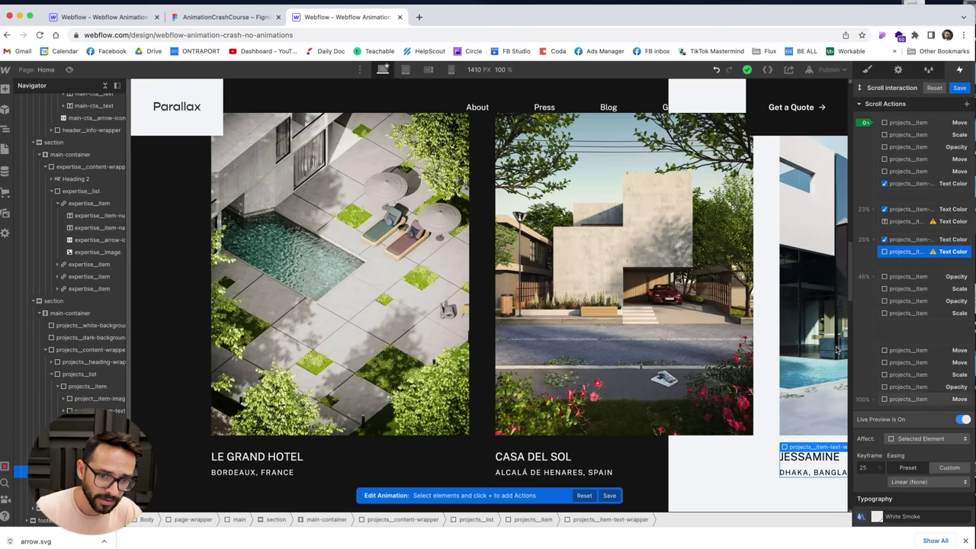
{"action": "scroll", "coordinate": [837, 350], "scroll_direction": "down", "scroll_amount": 5}
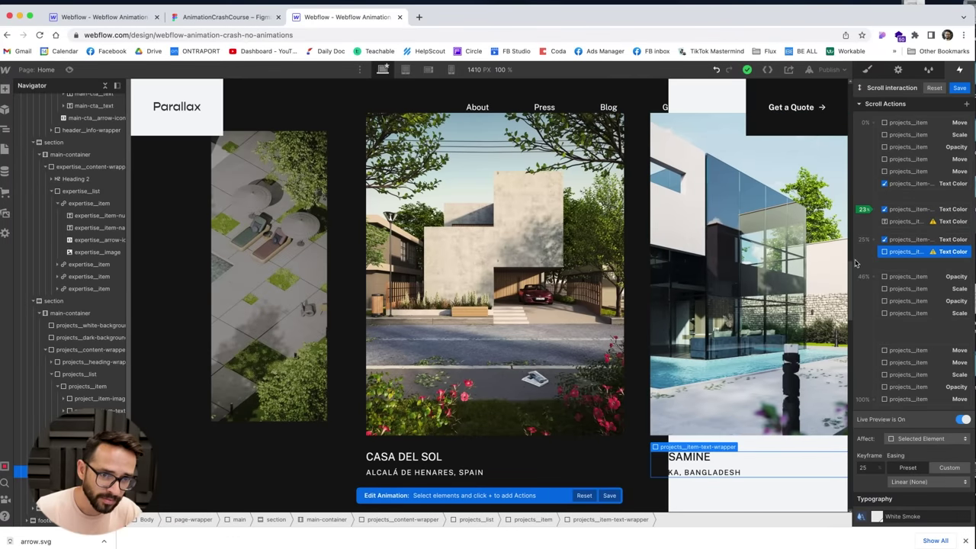
{"action": "left_click", "coordinate": [949, 222]}
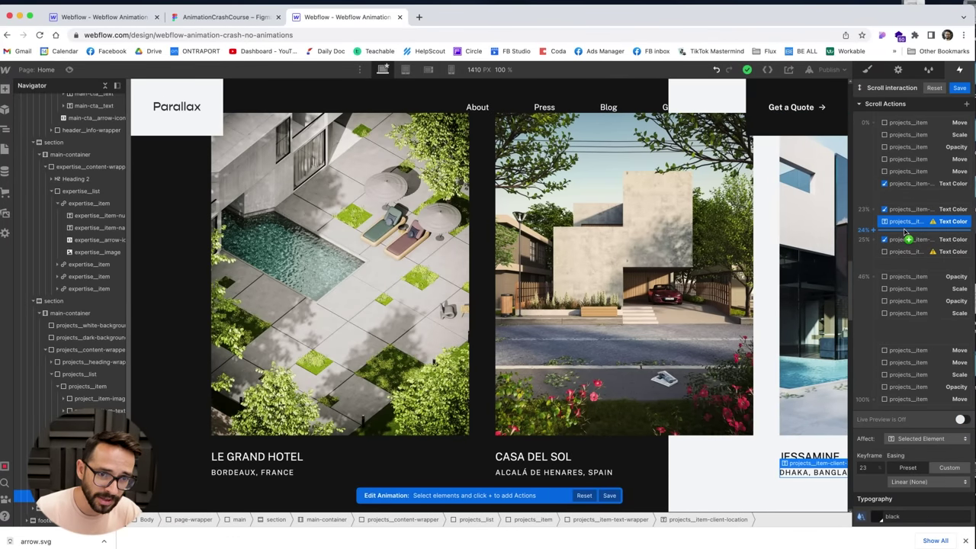
Step: Change the target of the 25% Text Color action from the text wrapper to the Jessamine item's location text
{"action": "left_click", "coordinate": [905, 252]}
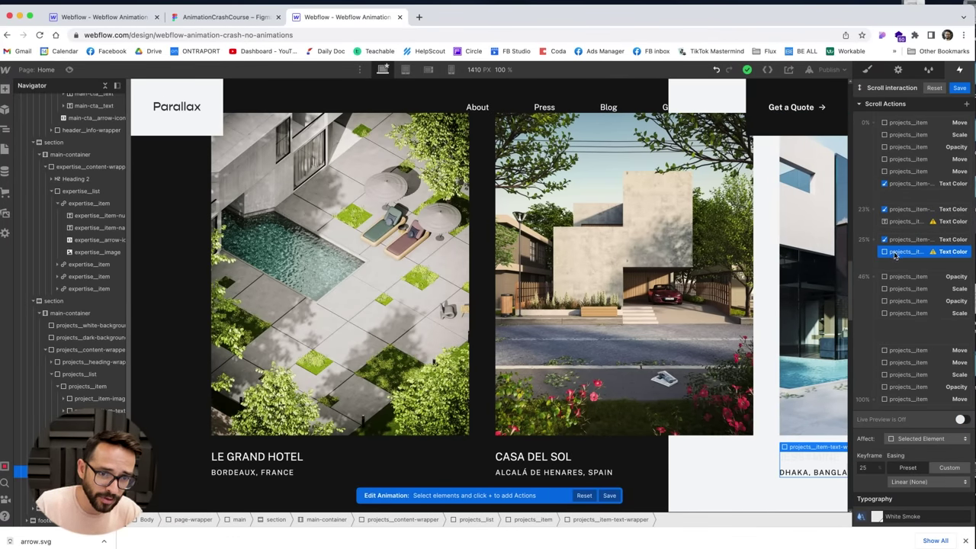
{"action": "right_click", "coordinate": [895, 255]}
{"action": "left_click", "coordinate": [906, 279]}
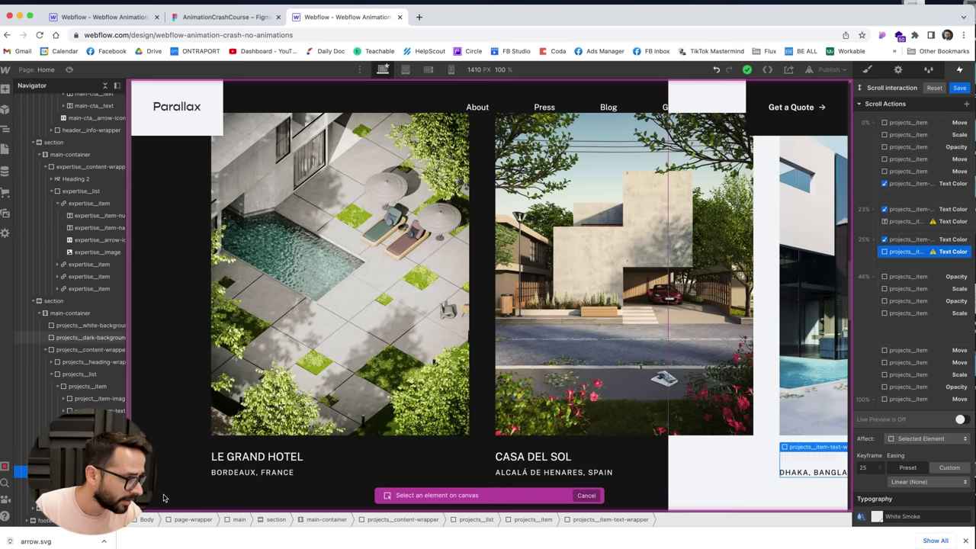
{"action": "left_click", "coordinate": [813, 463]}
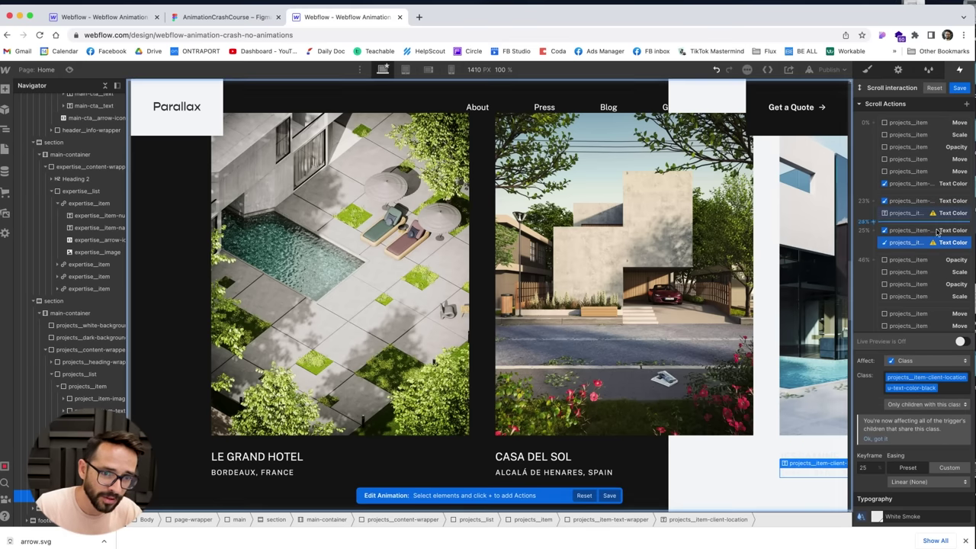
Step: Set the location's 25% Text Color action to affect only the selected element and compare it with the 23% action
{"action": "left_click", "coordinate": [911, 221]}
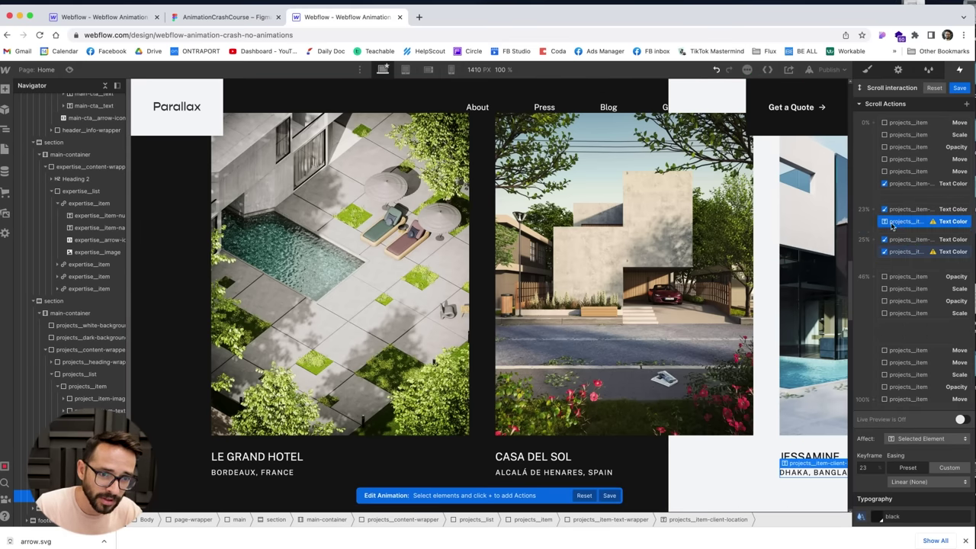
{"action": "left_click", "coordinate": [902, 252]}
{"action": "left_click", "coordinate": [900, 213]}
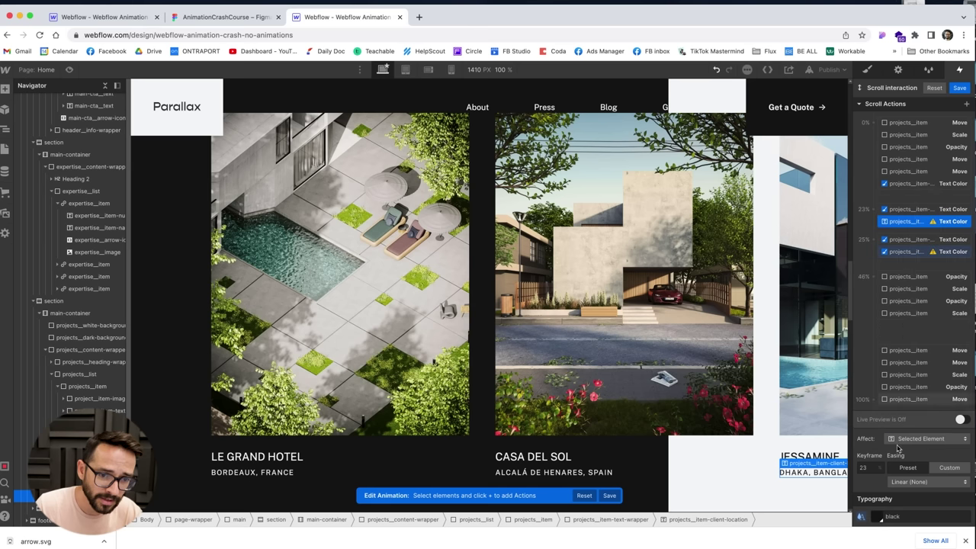
{"action": "left_click", "coordinate": [901, 254]}
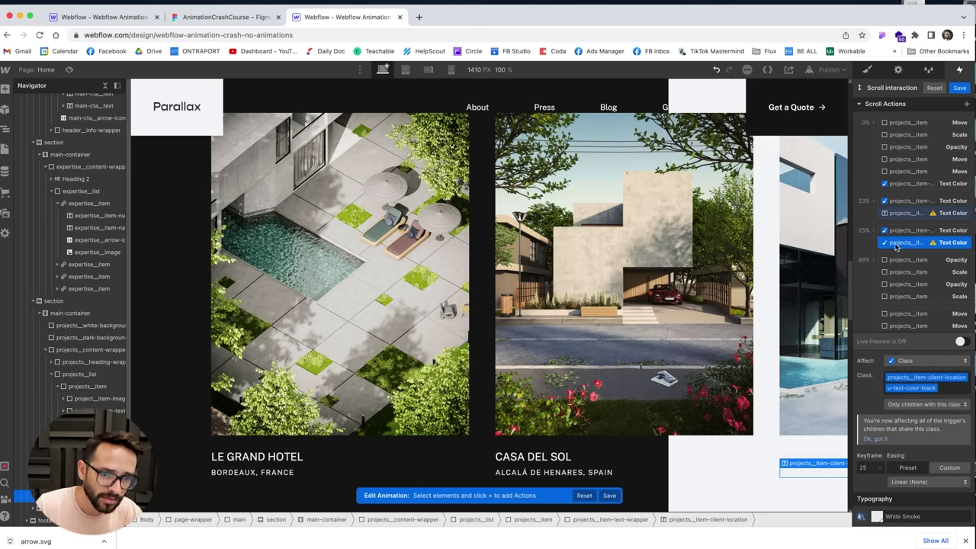
{"action": "left_click", "coordinate": [906, 374]}
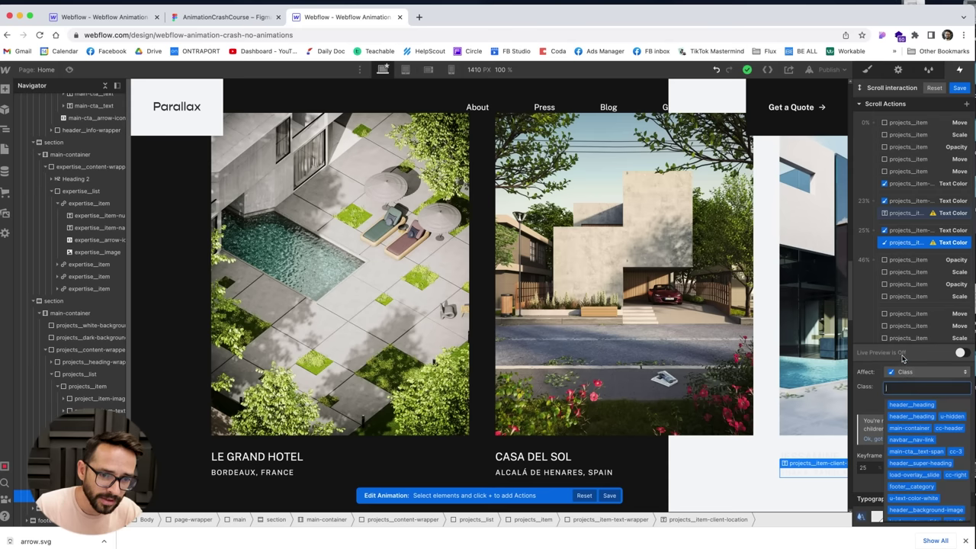
{"action": "left_click", "coordinate": [902, 374]}
{"action": "left_click", "coordinate": [908, 348]}
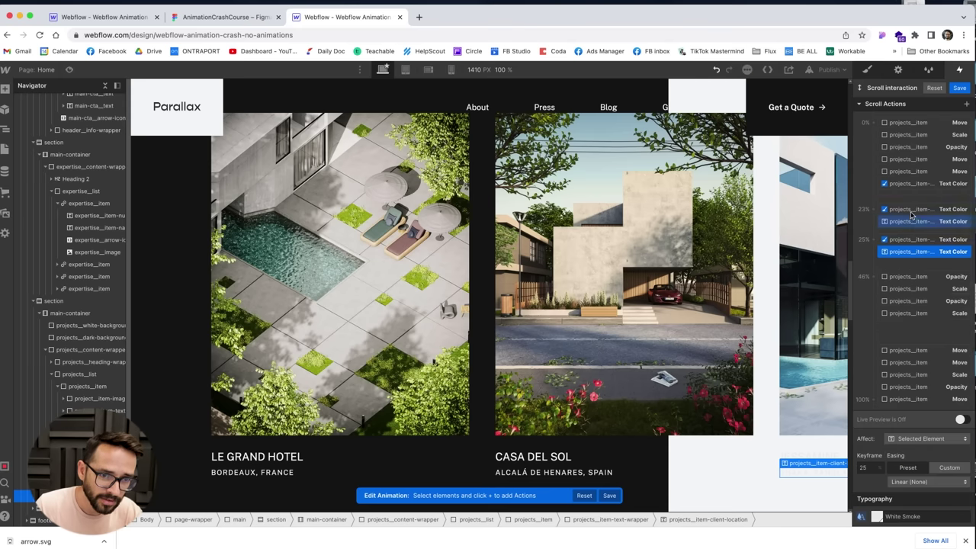
{"action": "left_click", "coordinate": [913, 222]}
{"action": "left_click", "coordinate": [916, 252]}
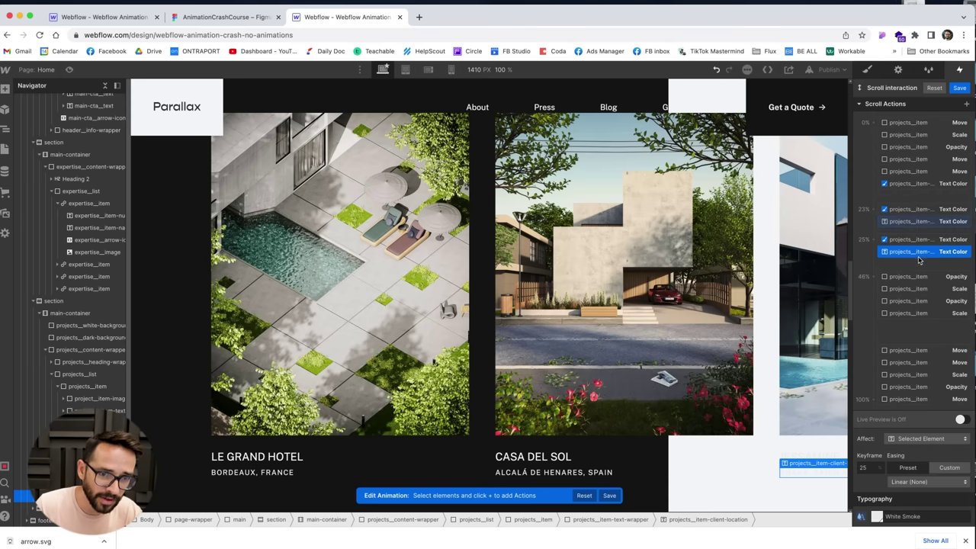
Step: Turn on Live Preview and check the Jessamine name and location color switch while scrolling through Previous Projects in both directions
{"action": "scroll", "coordinate": [727, 427], "scroll_direction": "down", "scroll_amount": 5}
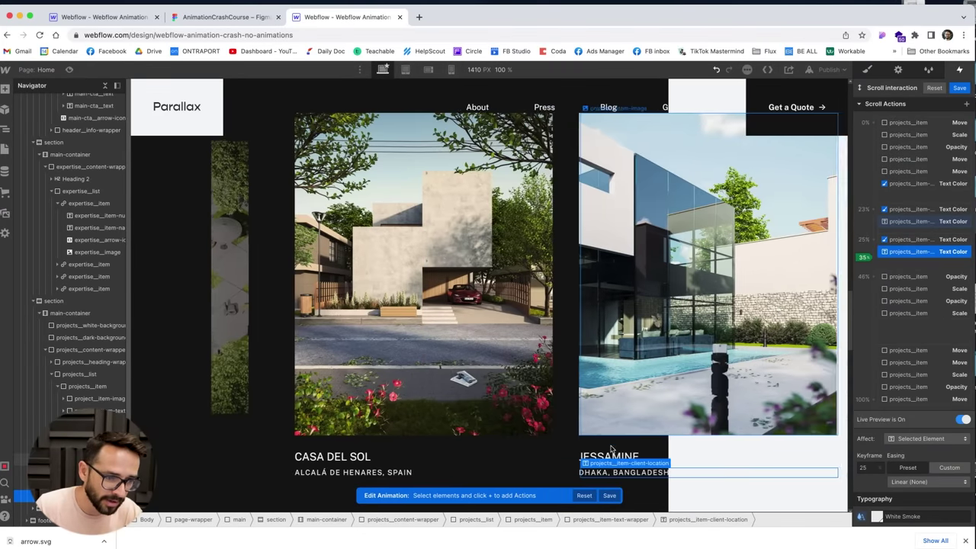
{"action": "scroll", "coordinate": [727, 473], "scroll_direction": "down", "scroll_amount": 5}
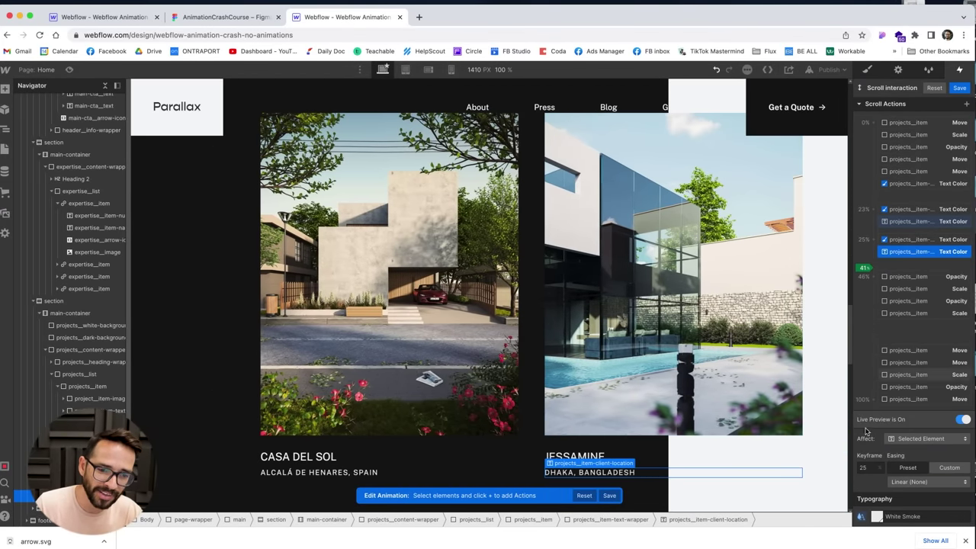
{"action": "scroll", "coordinate": [700, 416], "scroll_direction": "up", "scroll_amount": 6}
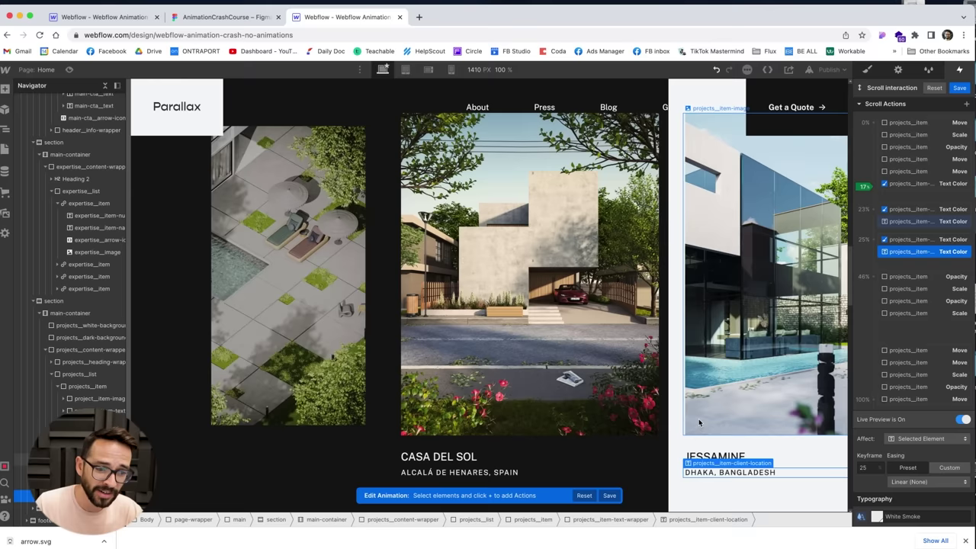
{"action": "scroll", "coordinate": [702, 391], "scroll_direction": "down", "scroll_amount": 10}
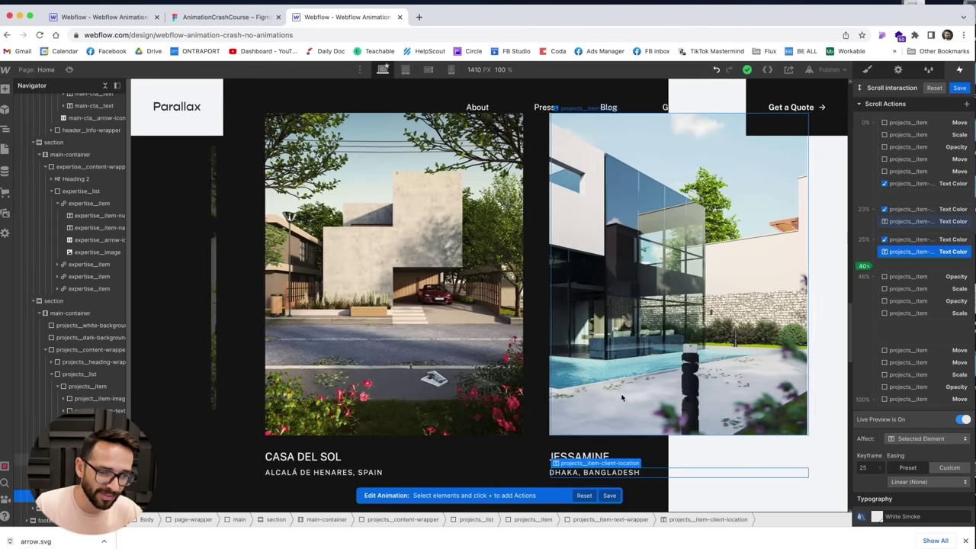
{"action": "scroll", "coordinate": [610, 393], "scroll_direction": "down", "scroll_amount": 5}
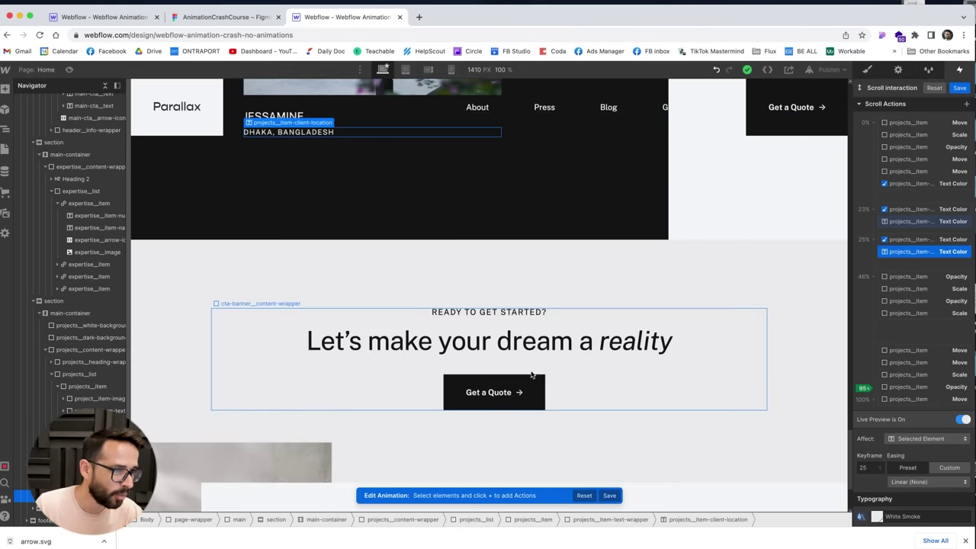
{"action": "scroll", "coordinate": [609, 389], "scroll_direction": "up", "scroll_amount": 7}
{"action": "scroll", "coordinate": [608, 385], "scroll_direction": "up", "scroll_amount": 4}
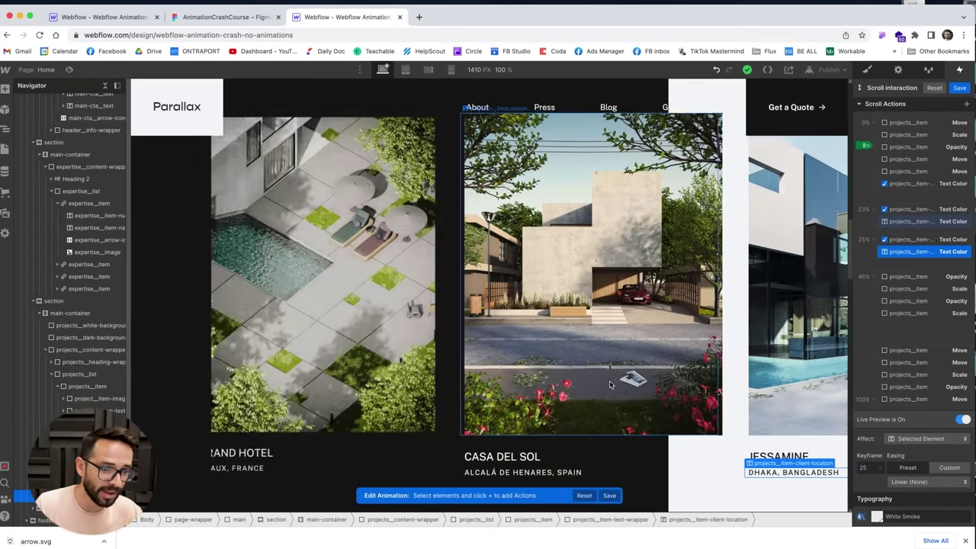
{"action": "scroll", "coordinate": [607, 386], "scroll_direction": "down", "scroll_amount": 6}
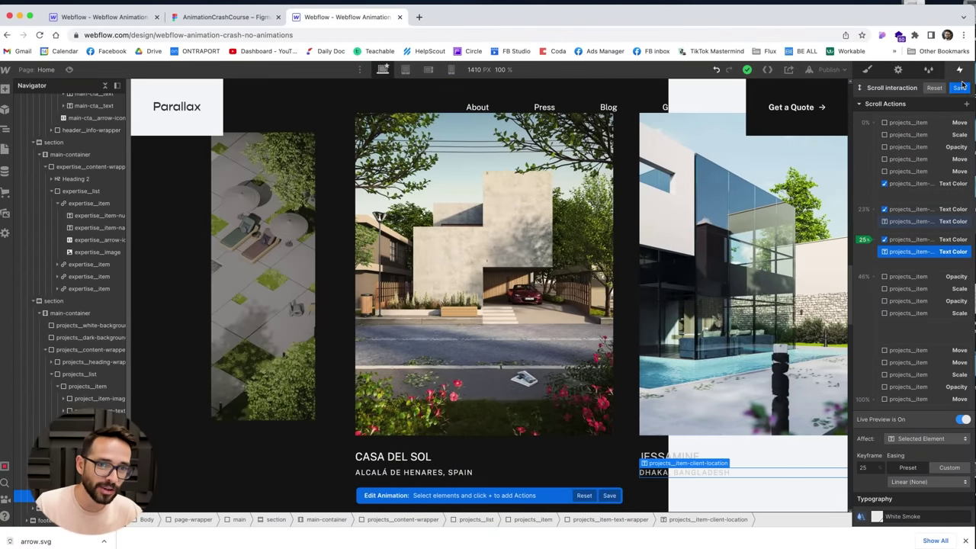
Step: Save the scroll interaction and test it in page preview from Previous Projects through to the footer
{"action": "left_click", "coordinate": [960, 87]}
{"action": "scroll", "coordinate": [588, 287], "scroll_direction": "up", "scroll_amount": 2}
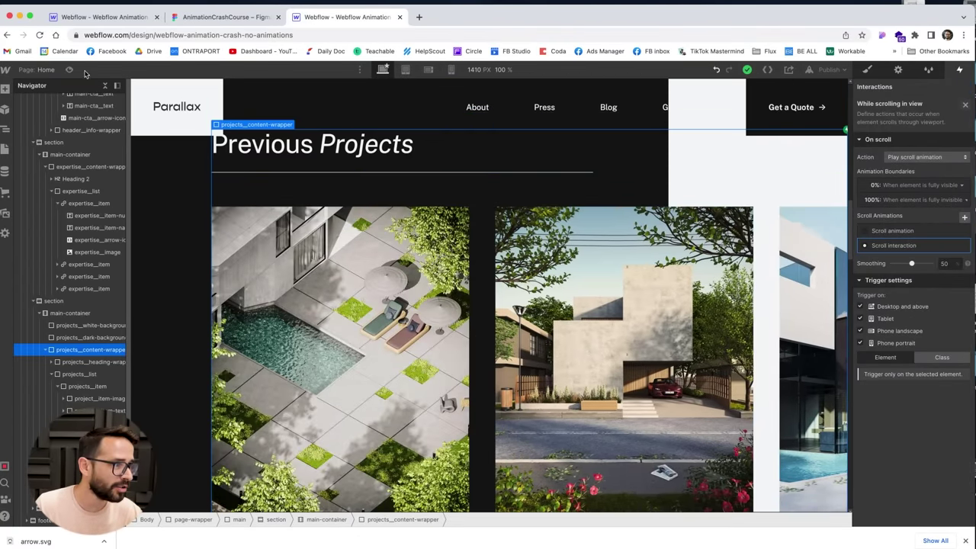
{"action": "left_click", "coordinate": [69, 69]}
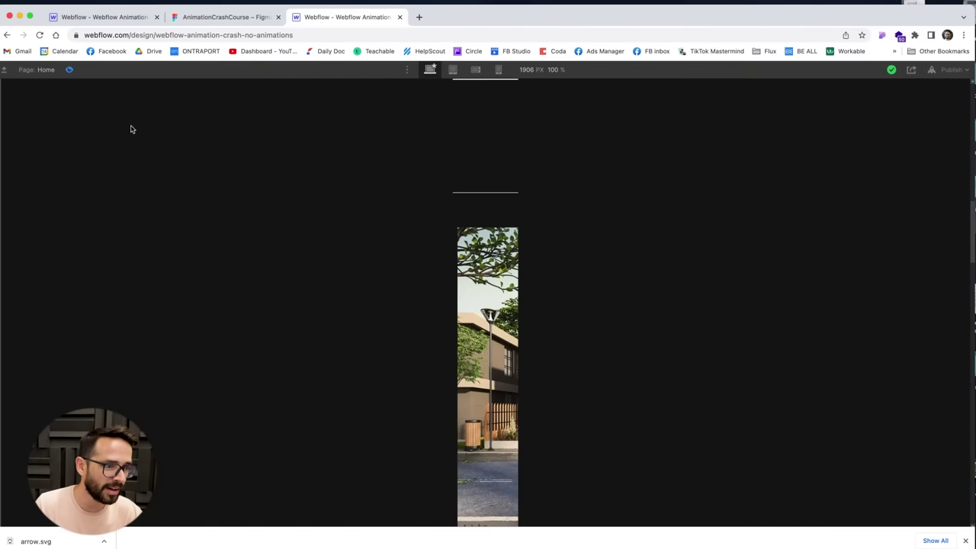
{"action": "scroll", "coordinate": [176, 156], "scroll_direction": "down", "scroll_amount": 5}
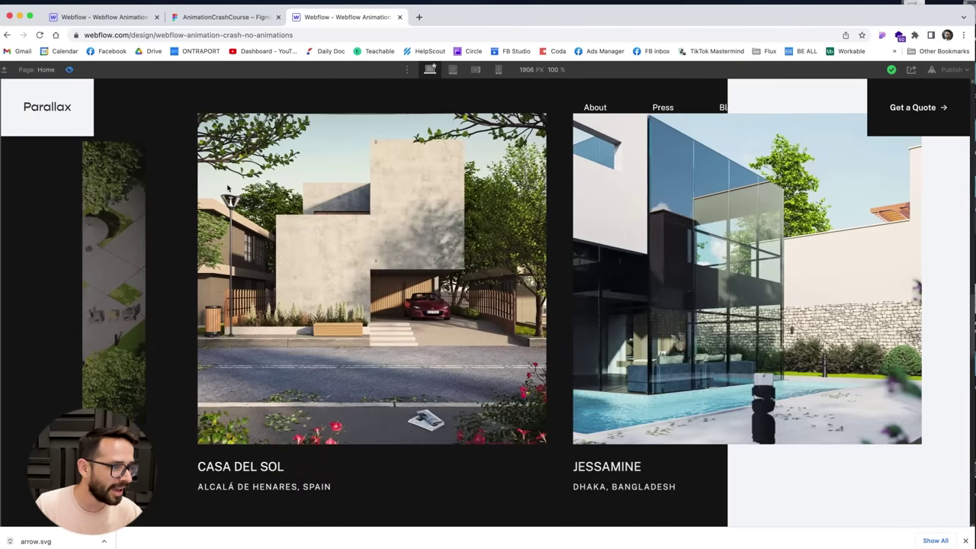
{"action": "scroll", "coordinate": [228, 188], "scroll_direction": "down", "scroll_amount": 8}
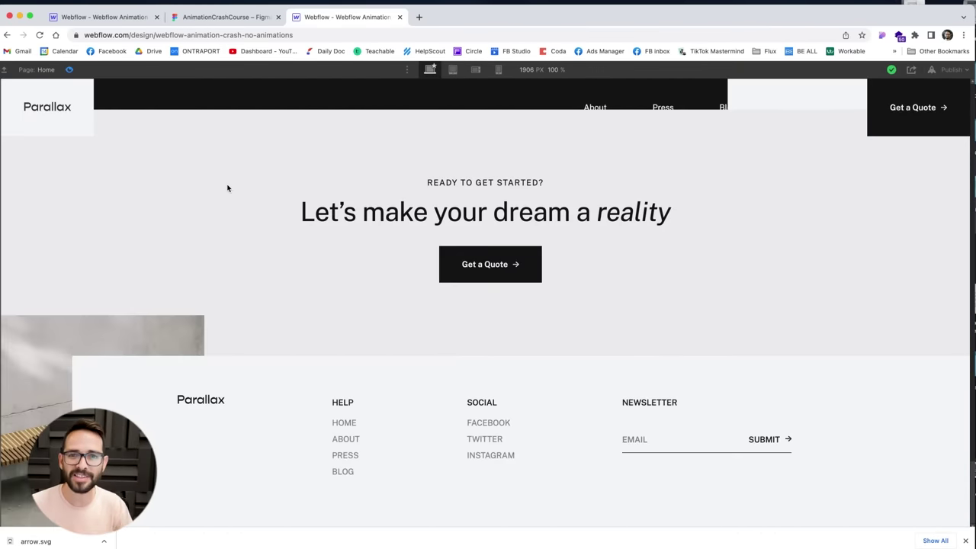